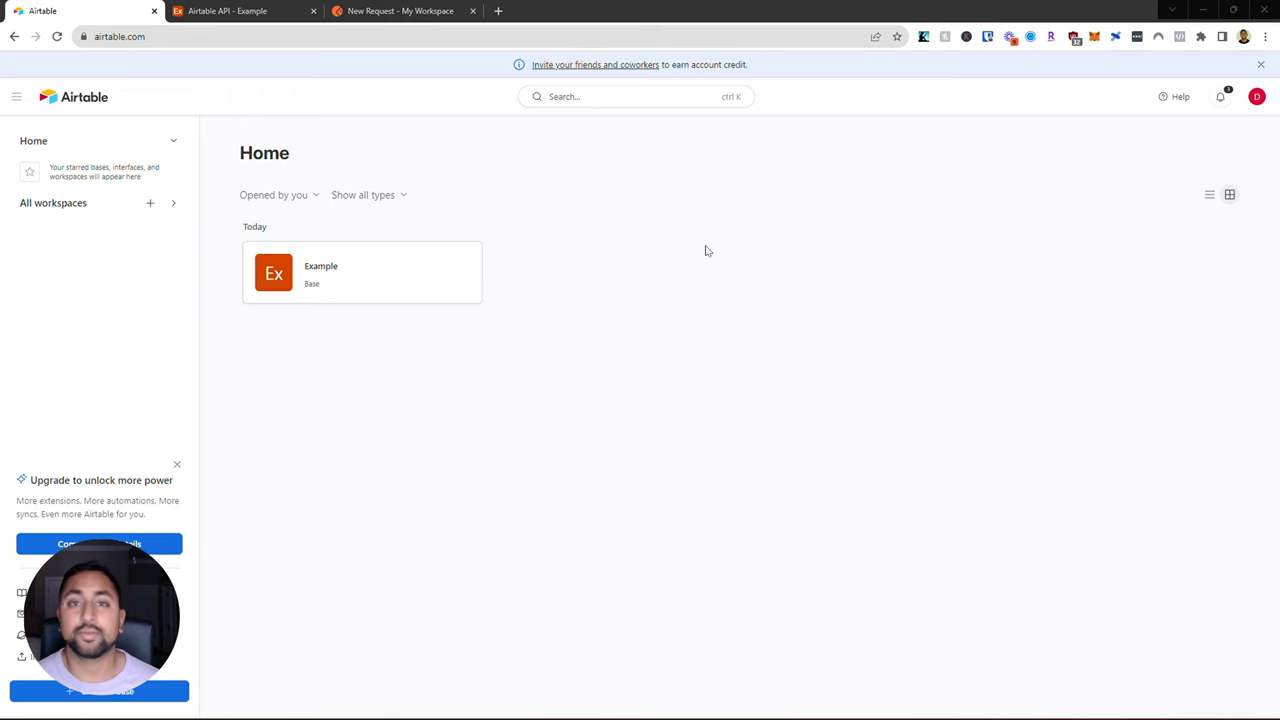
Open the Example base and step through Gym's Task, Notes and Status cells
left_click(397, 277)
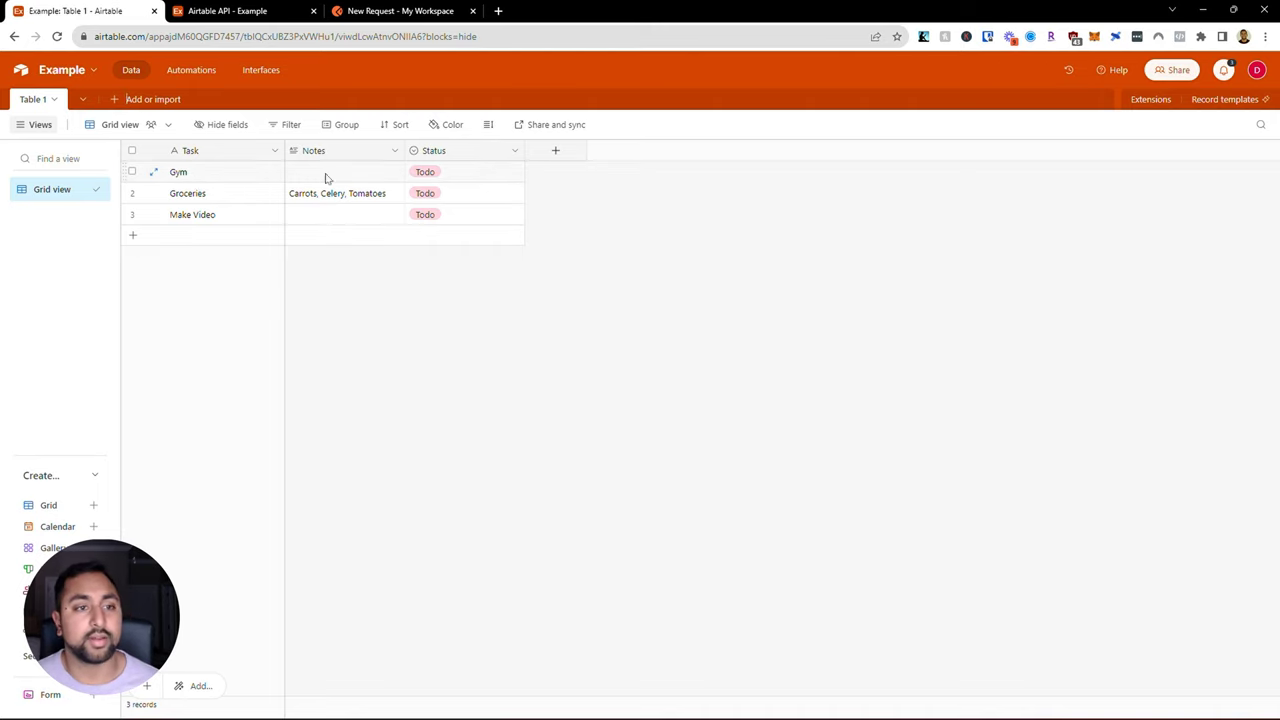
left_click(240, 179)
left_click(345, 178)
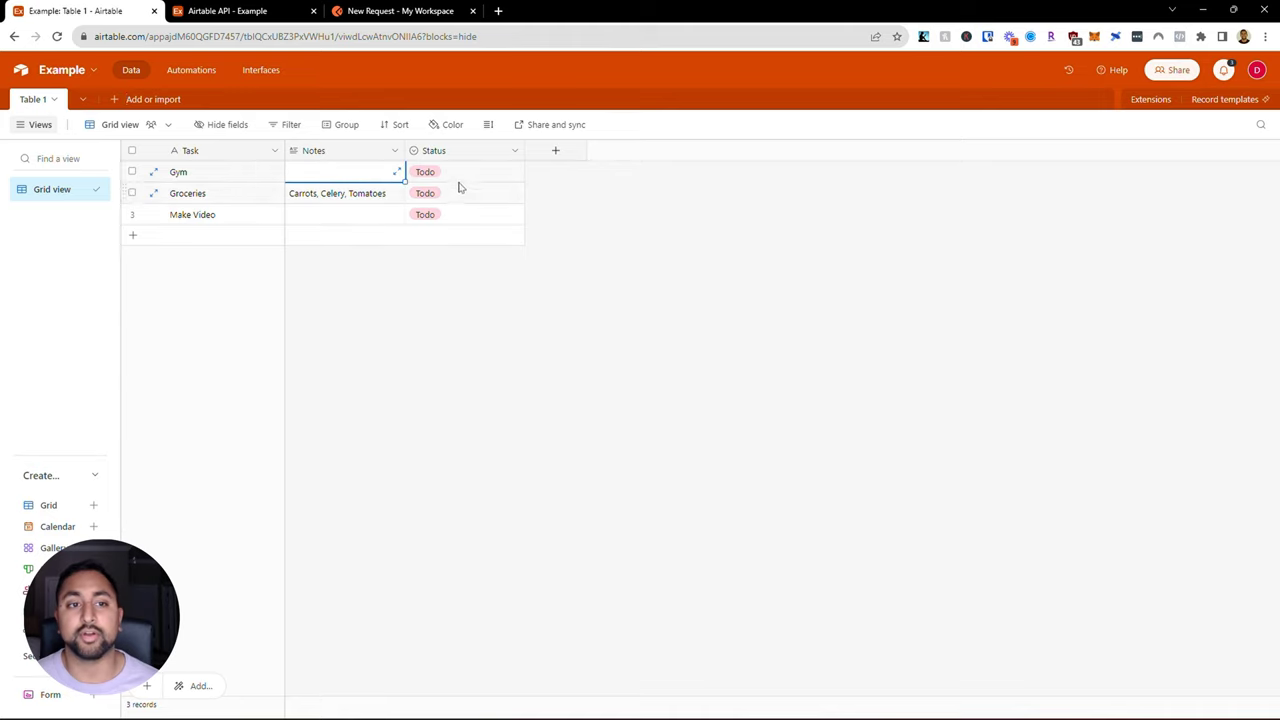
left_click(466, 176)
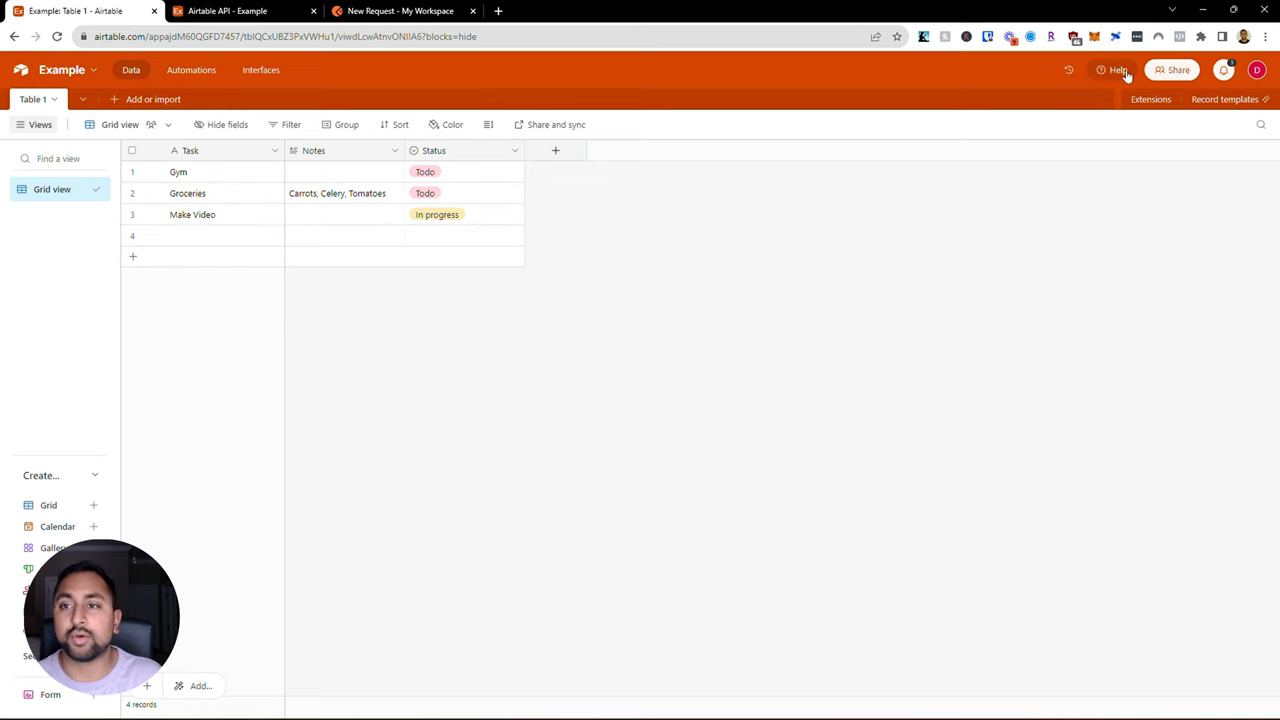
Close the old API docs tab and open the Example base's API documentation from Help
left_click(282, 13)
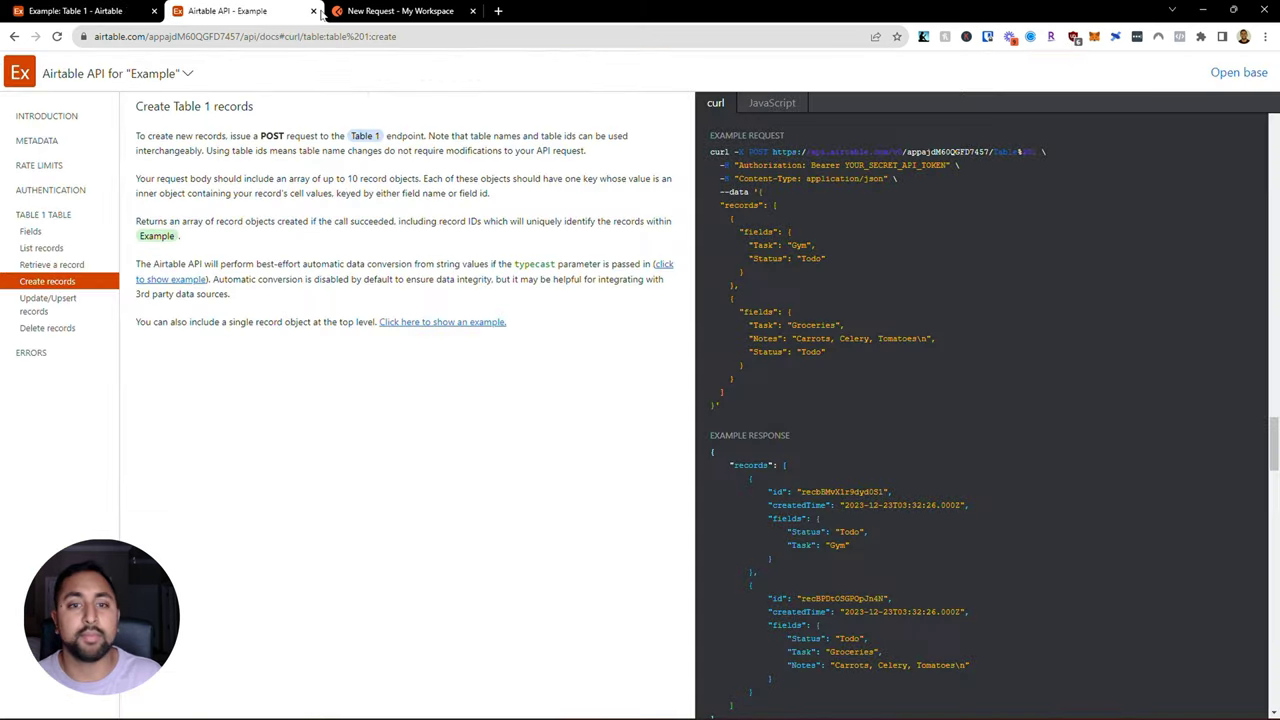
left_click(314, 11)
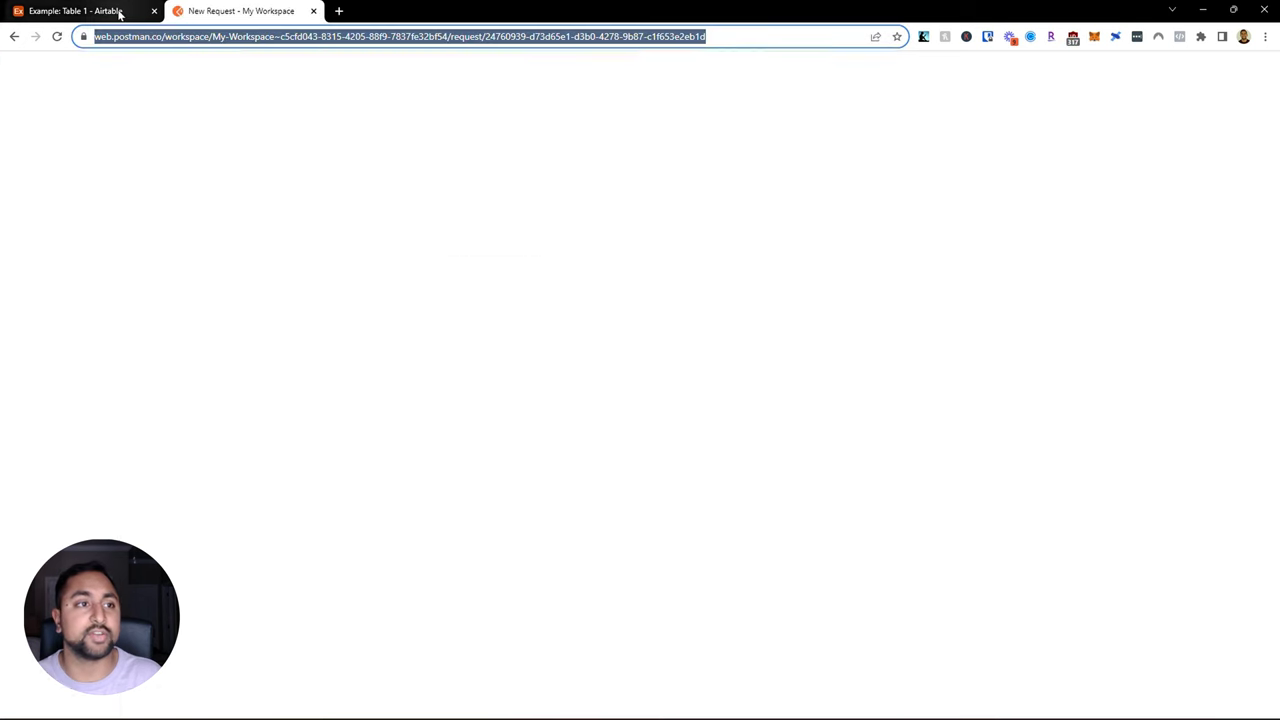
left_click(119, 13)
left_click(1116, 70)
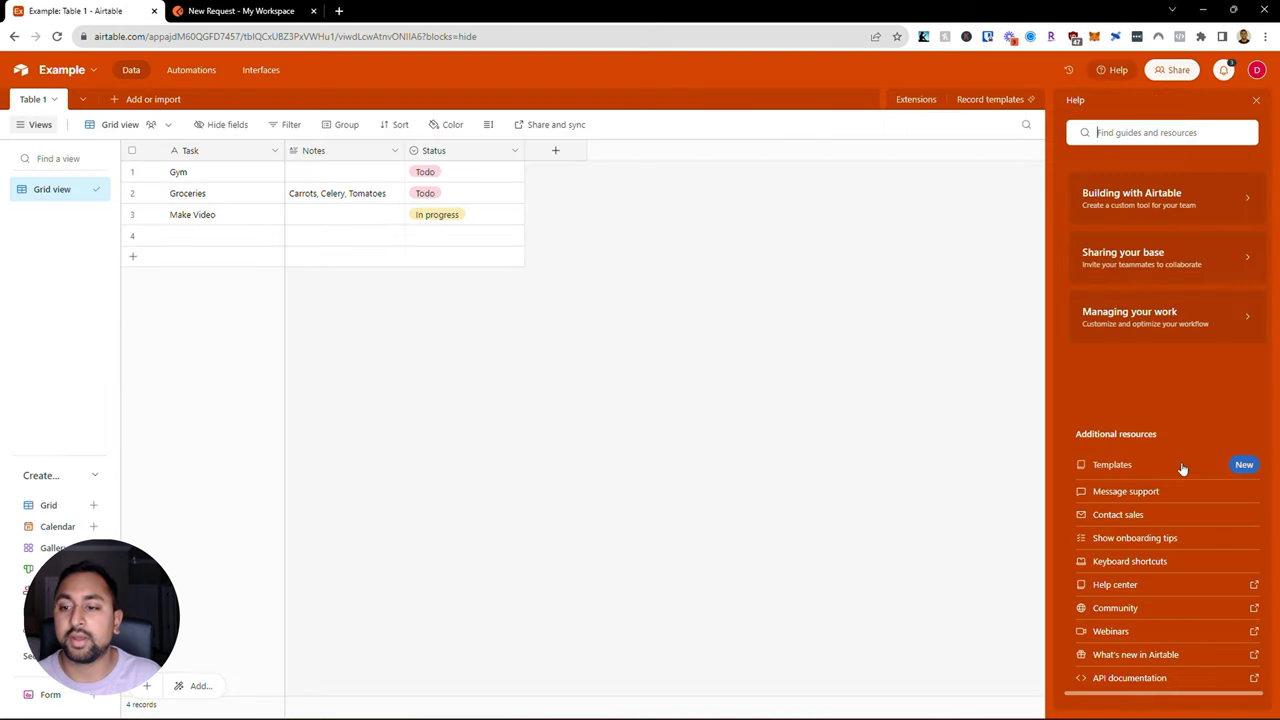
left_click(1129, 678)
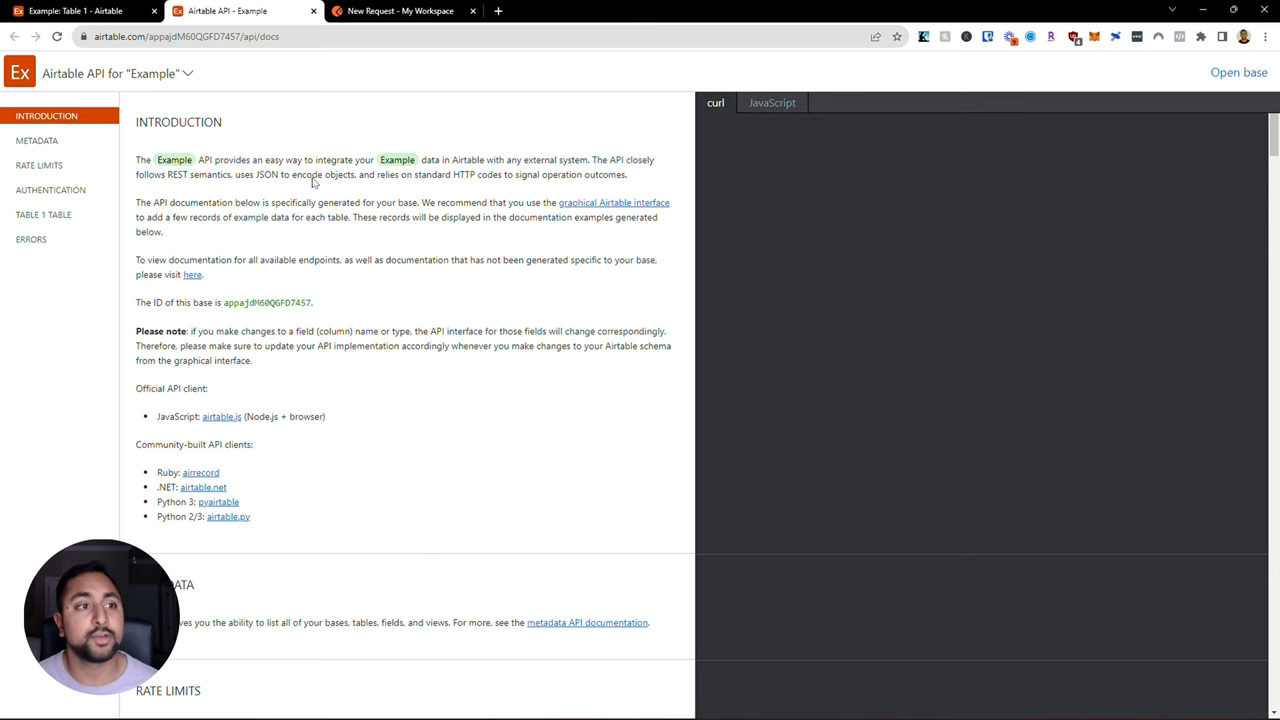
Browse the Table 1 docs sections: Fields, List, Retrieve, Create, Update/Upsert and Delete records
left_click(50, 215)
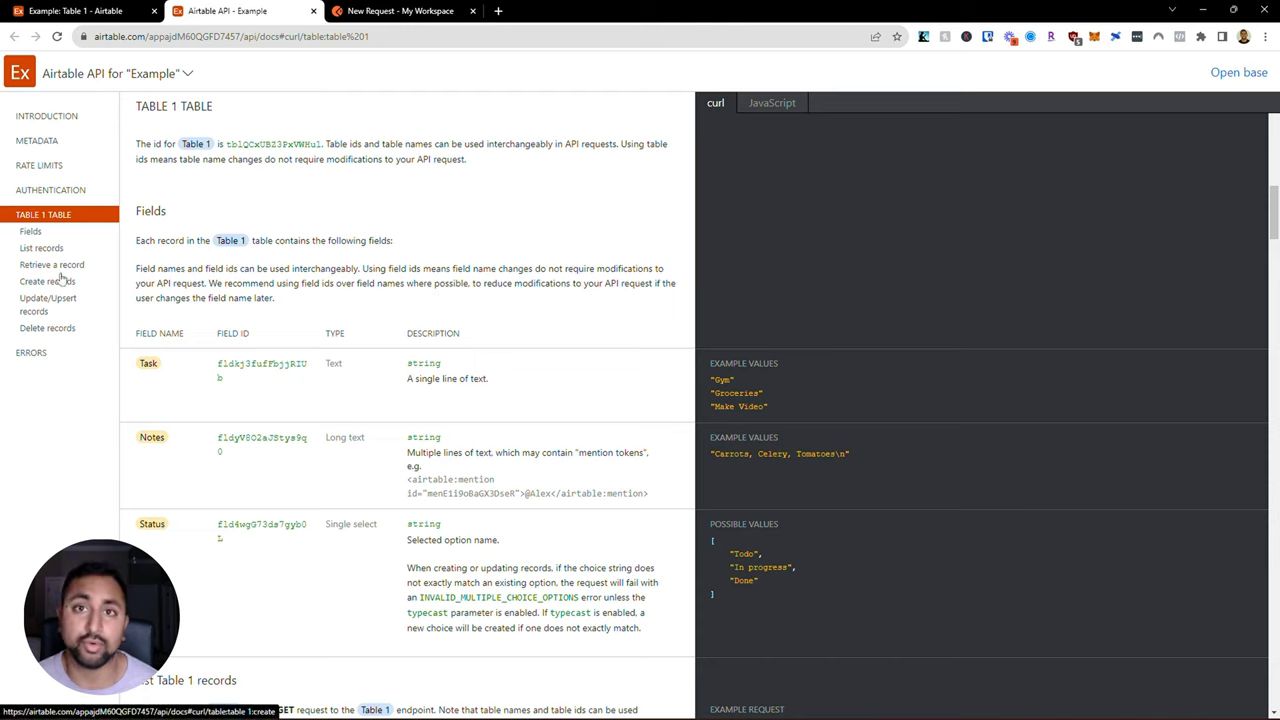
left_click(31, 233)
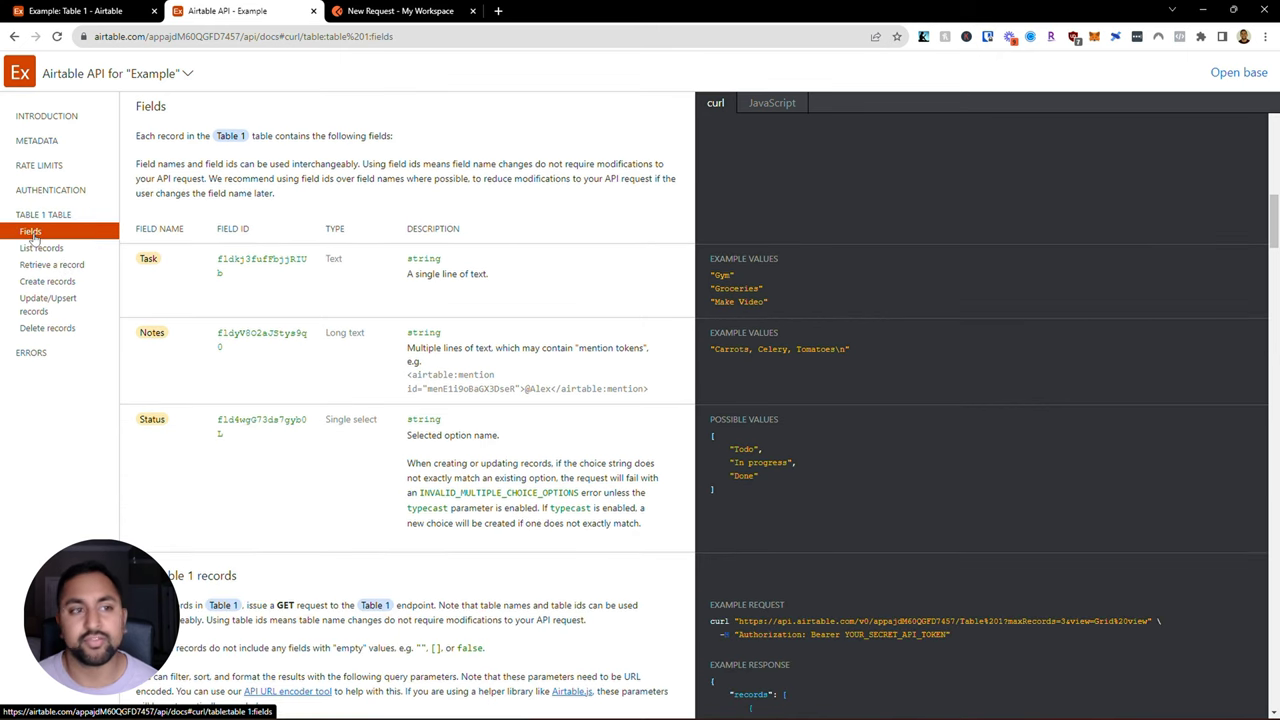
left_click(41, 249)
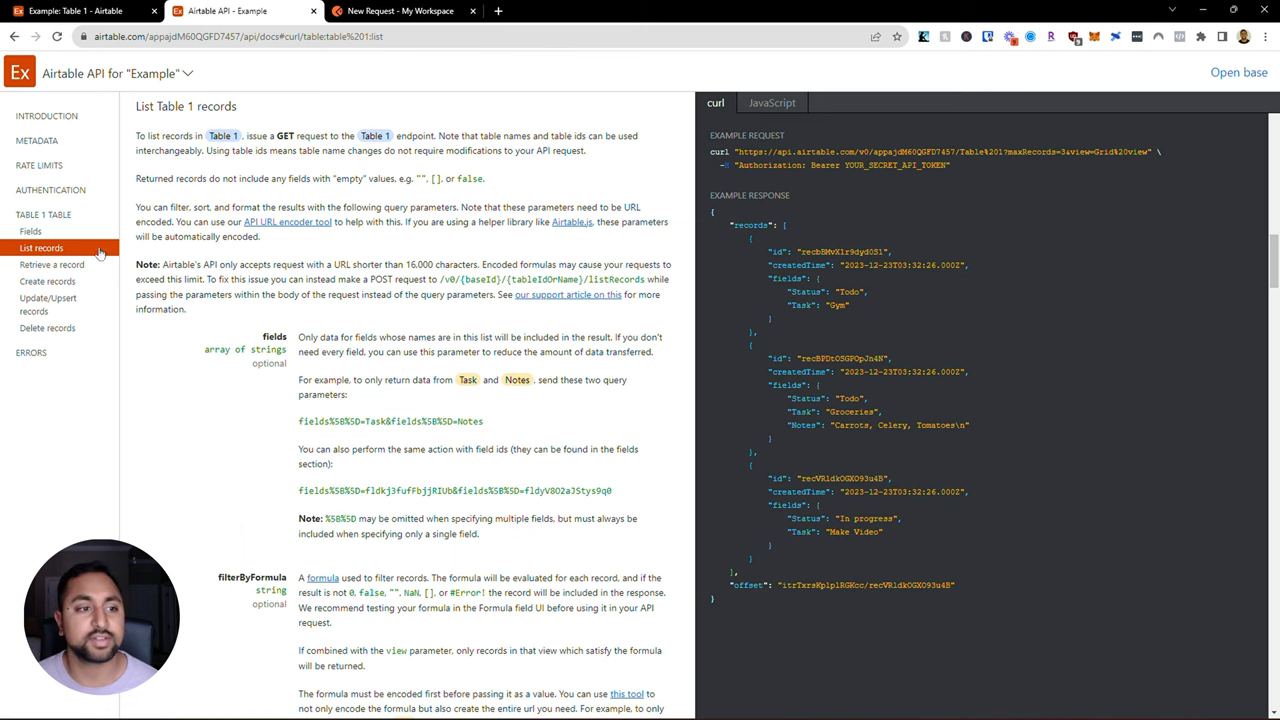
left_click(70, 264)
left_click(64, 283)
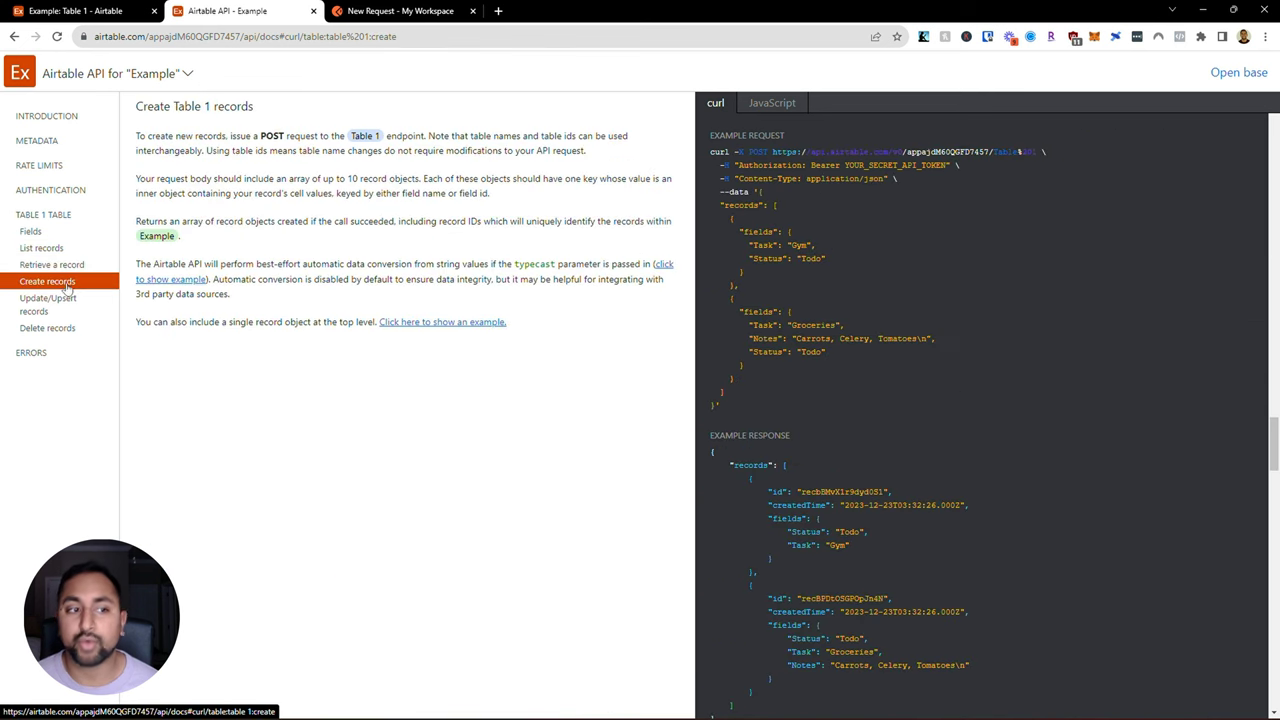
left_click(60, 313)
left_click(70, 331)
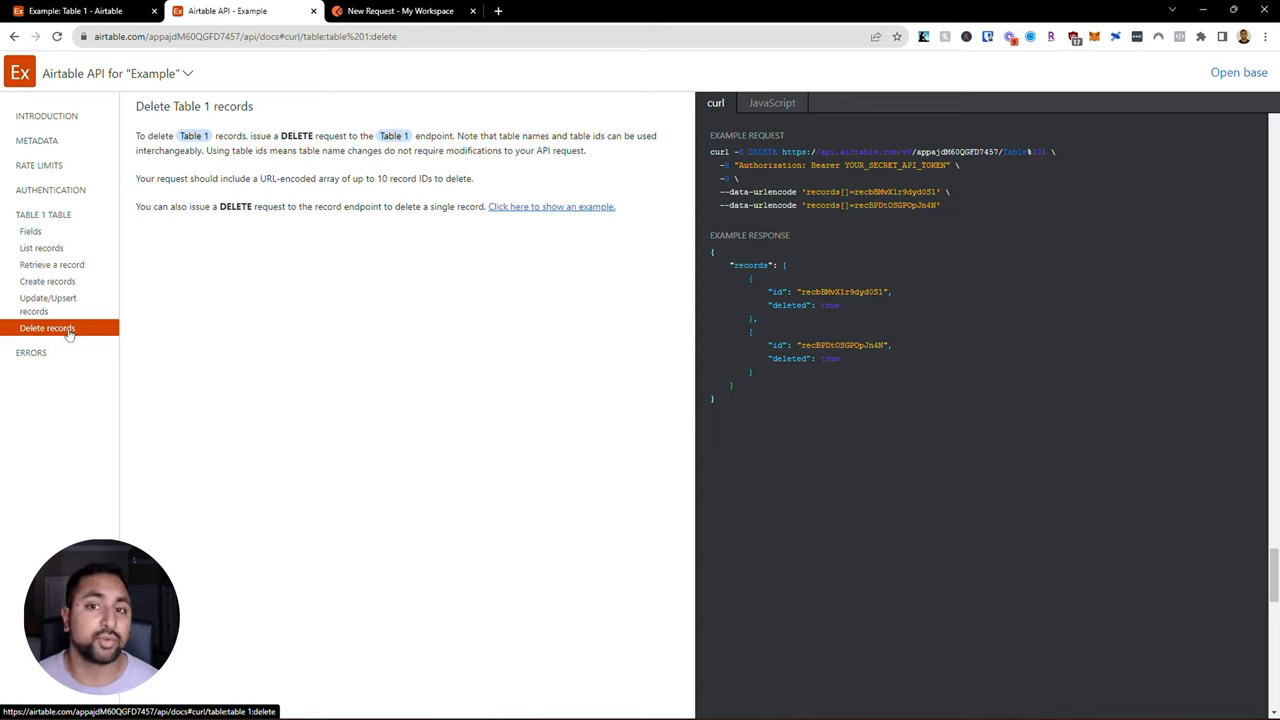
Return to List Table 1 records and compare the JavaScript and curl examples
left_click(44, 251)
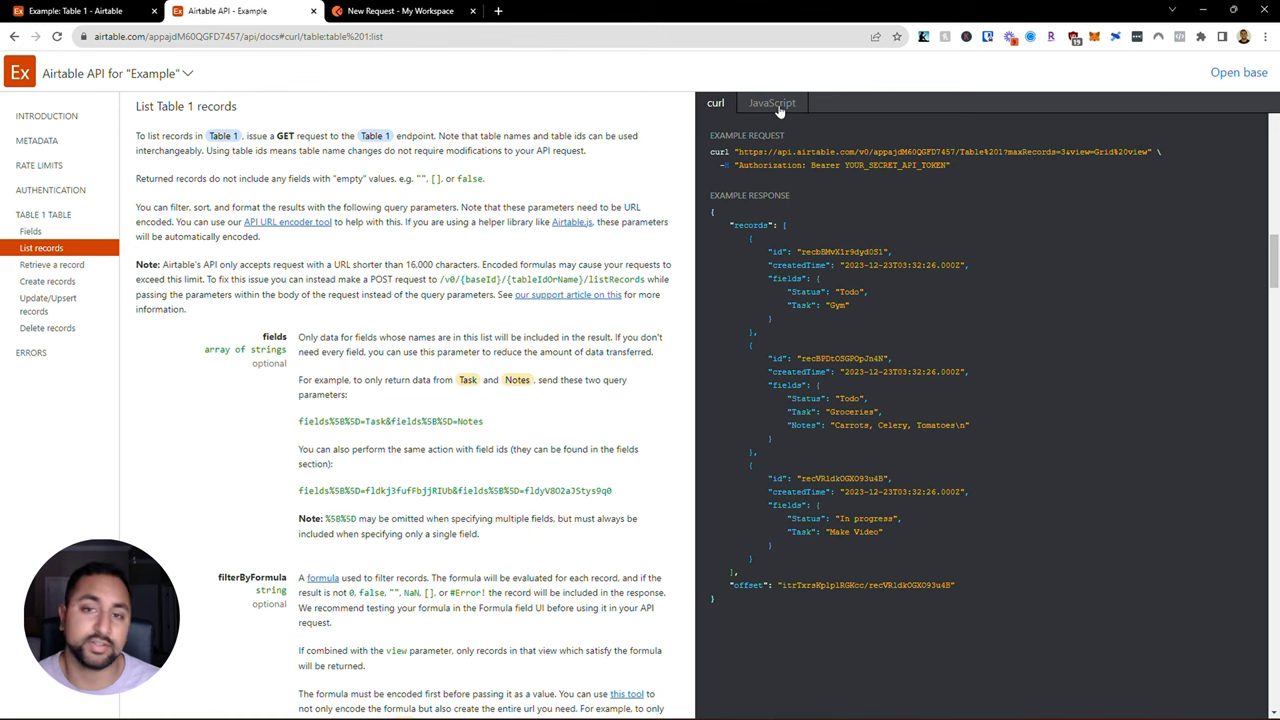
left_click(775, 104)
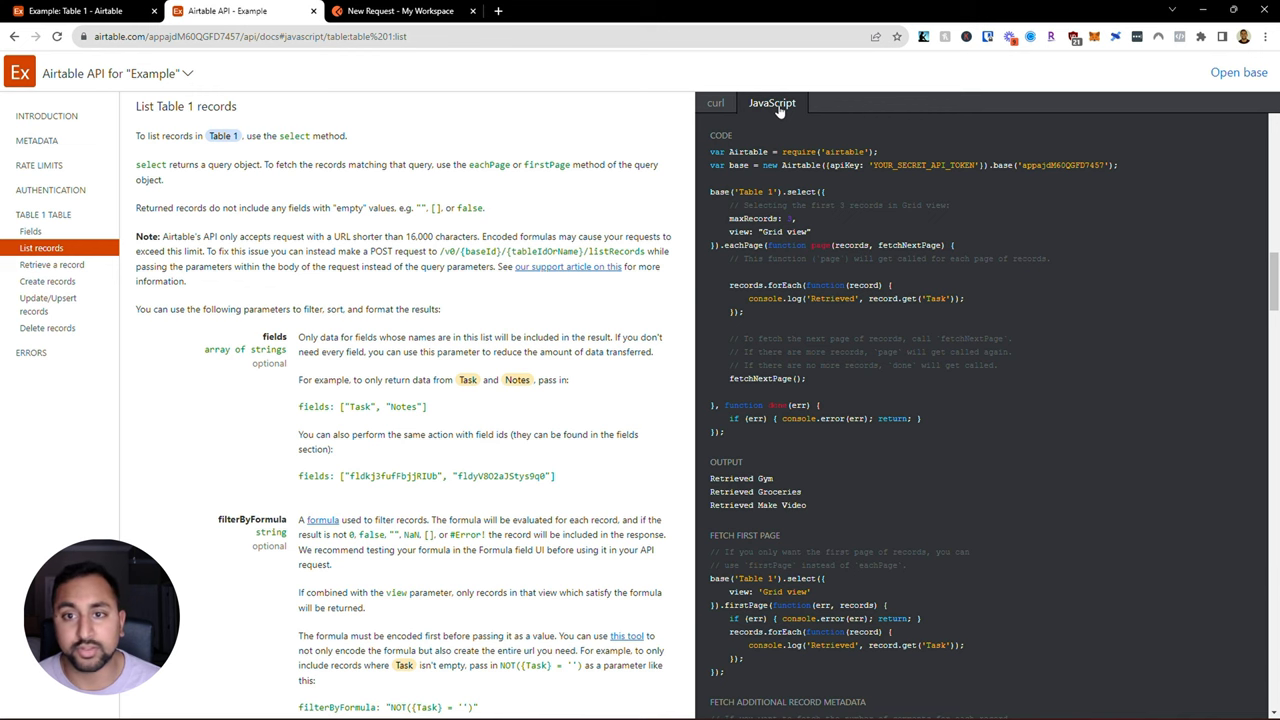
left_click(718, 104)
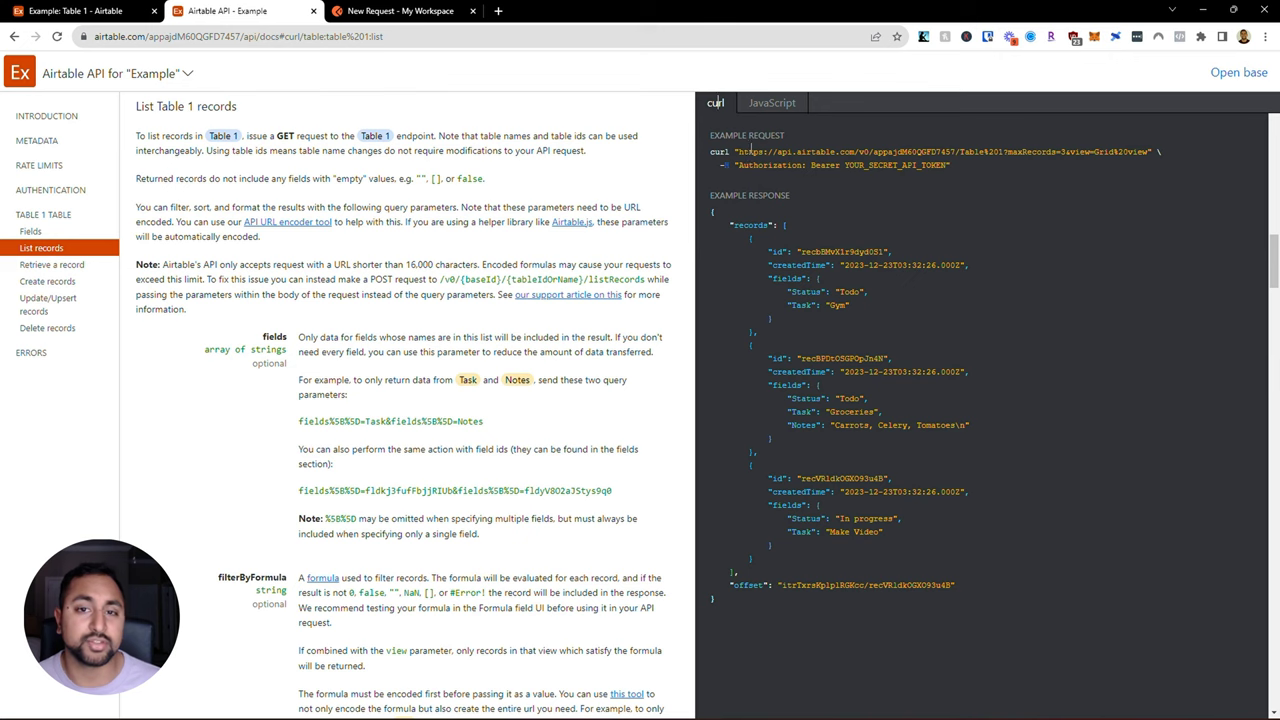
Highlight parts of the curl request URL: the v0 API address, then the base ID
left_click_drag(738, 152, 1148, 153)
left_click(1074, 222)
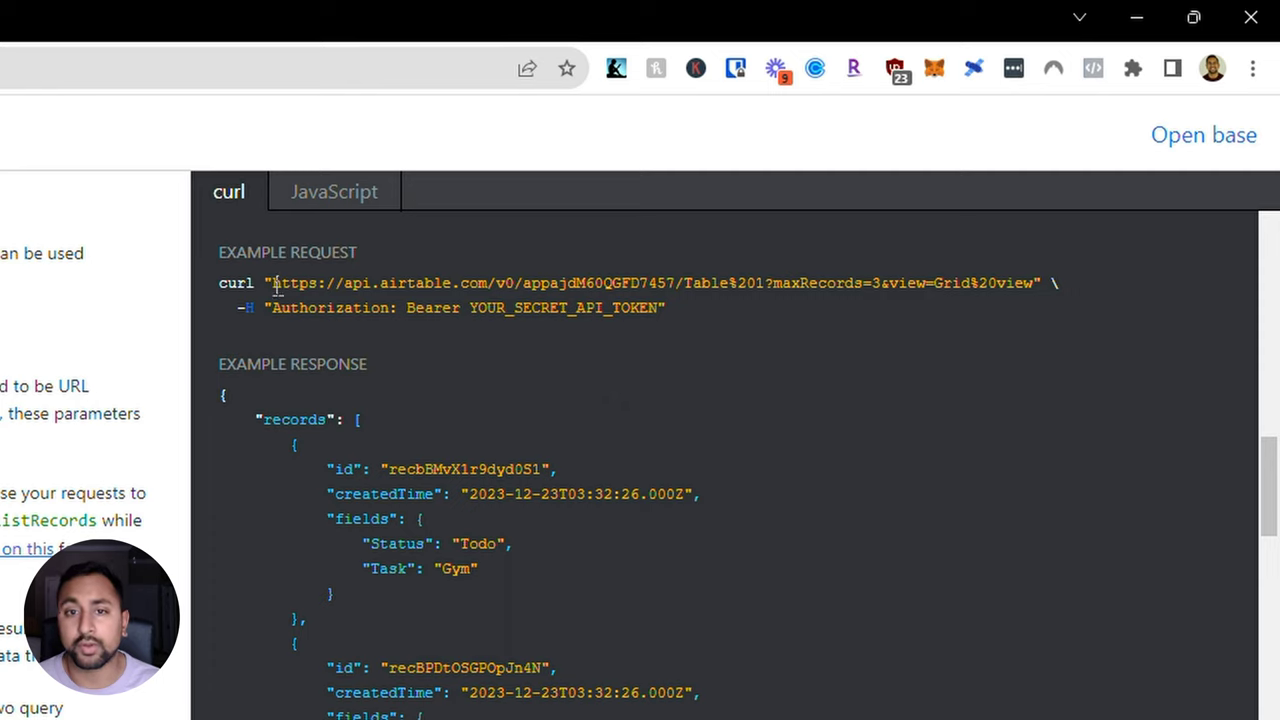
left_click_drag(270, 283, 1033, 290)
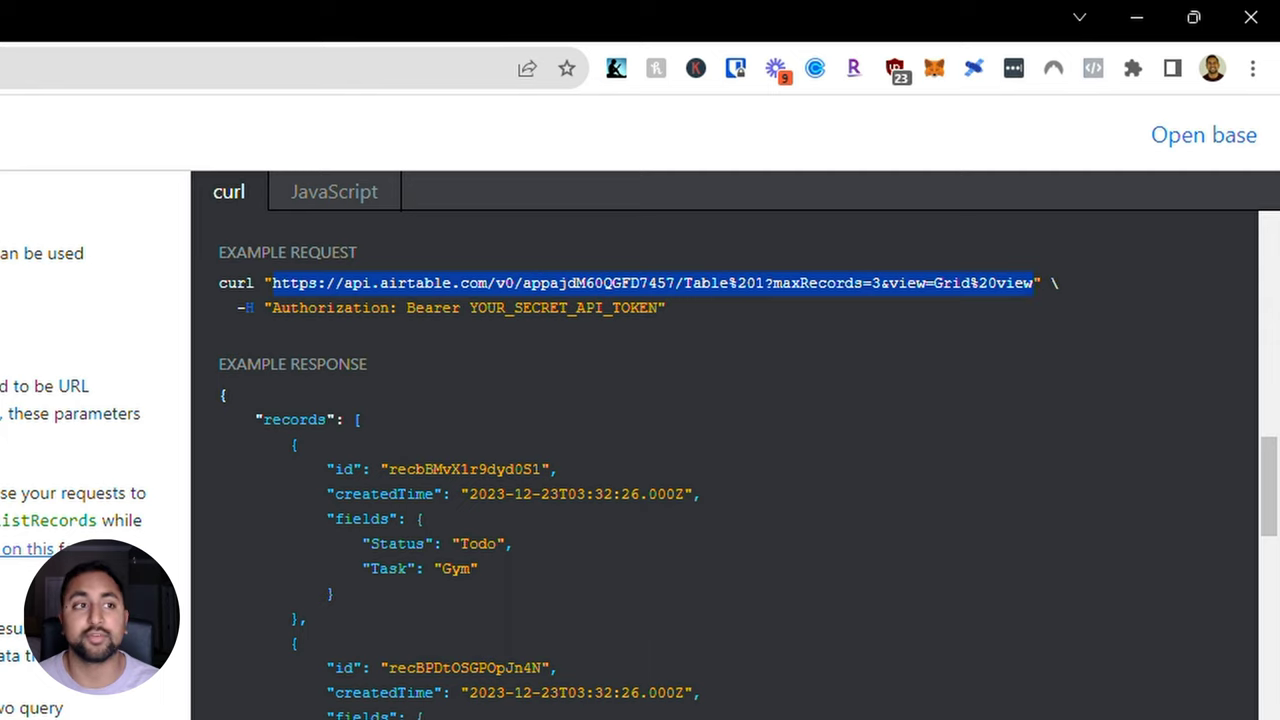
left_click(506, 308)
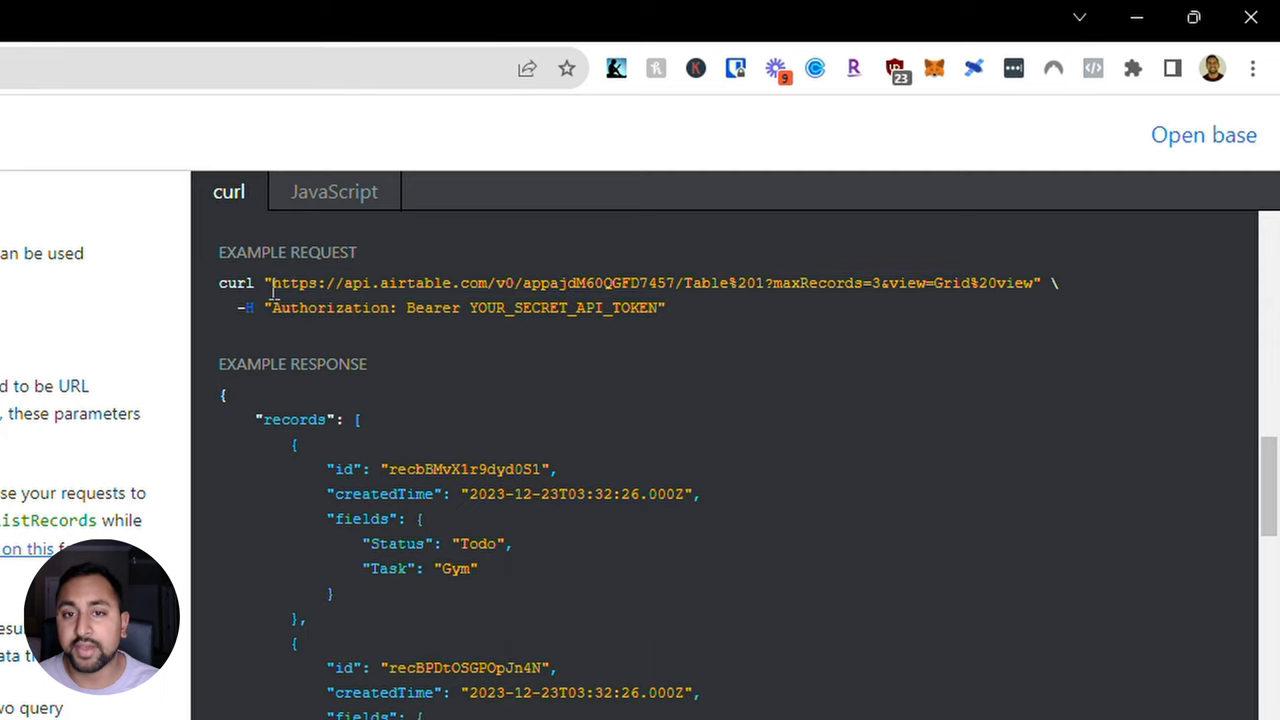
left_click_drag(272, 283, 523, 287)
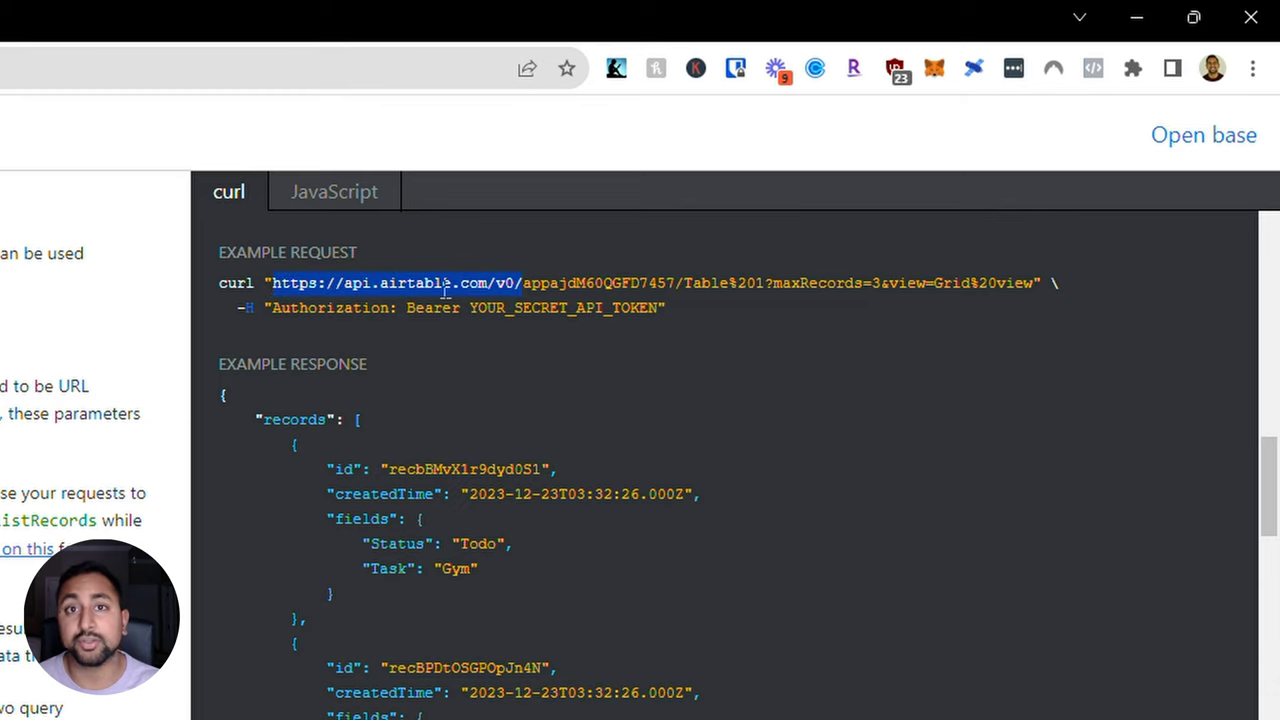
double_click(575, 283)
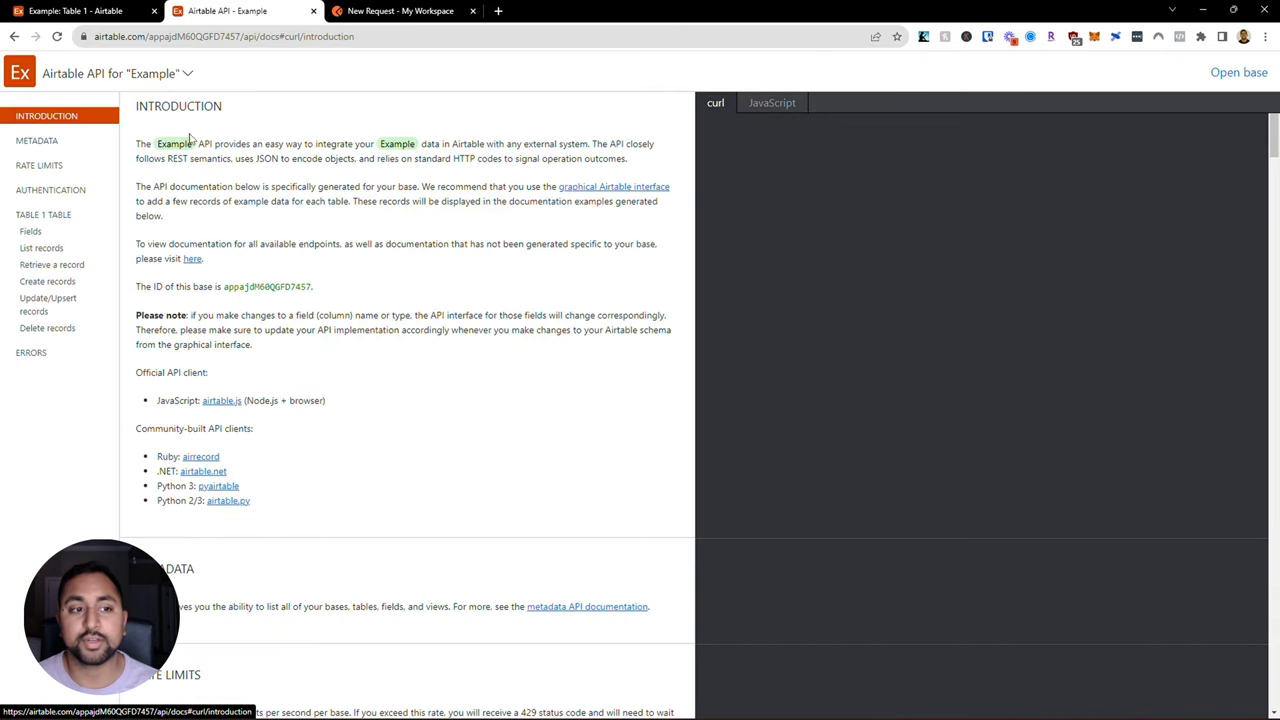
left_click_drag(223, 286, 366, 291)
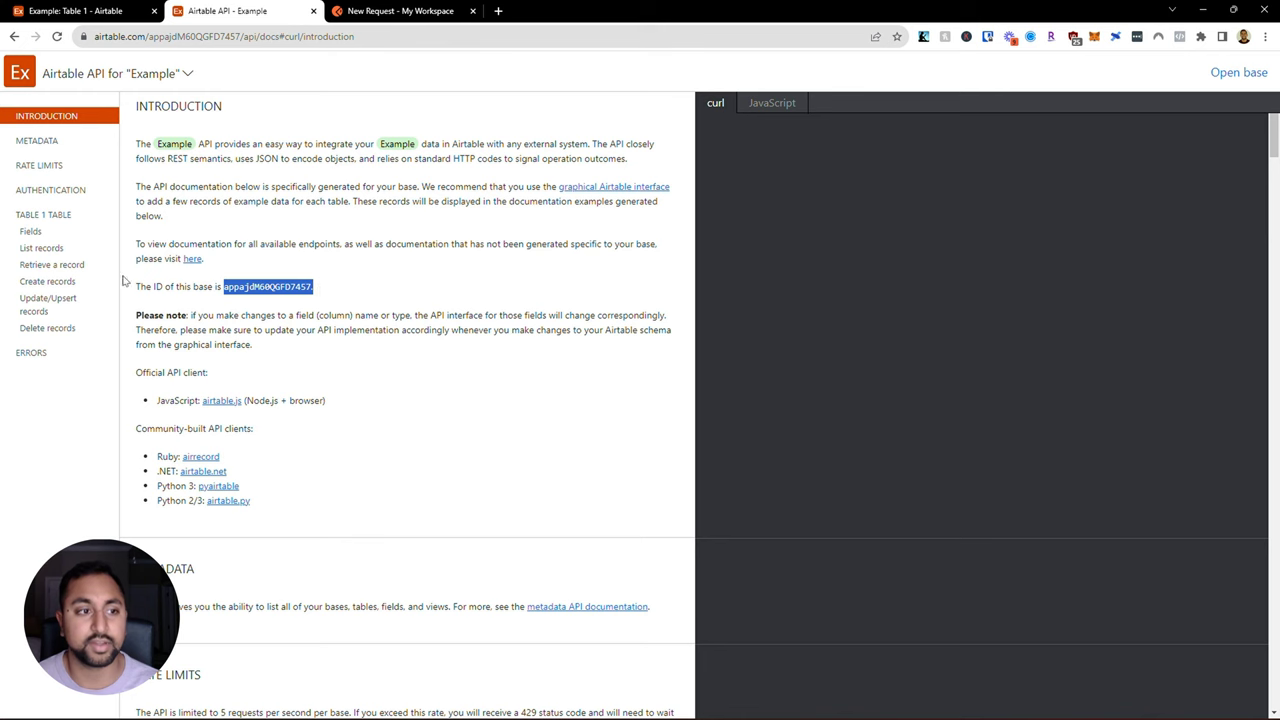
left_click(45, 253)
double_click(908, 153)
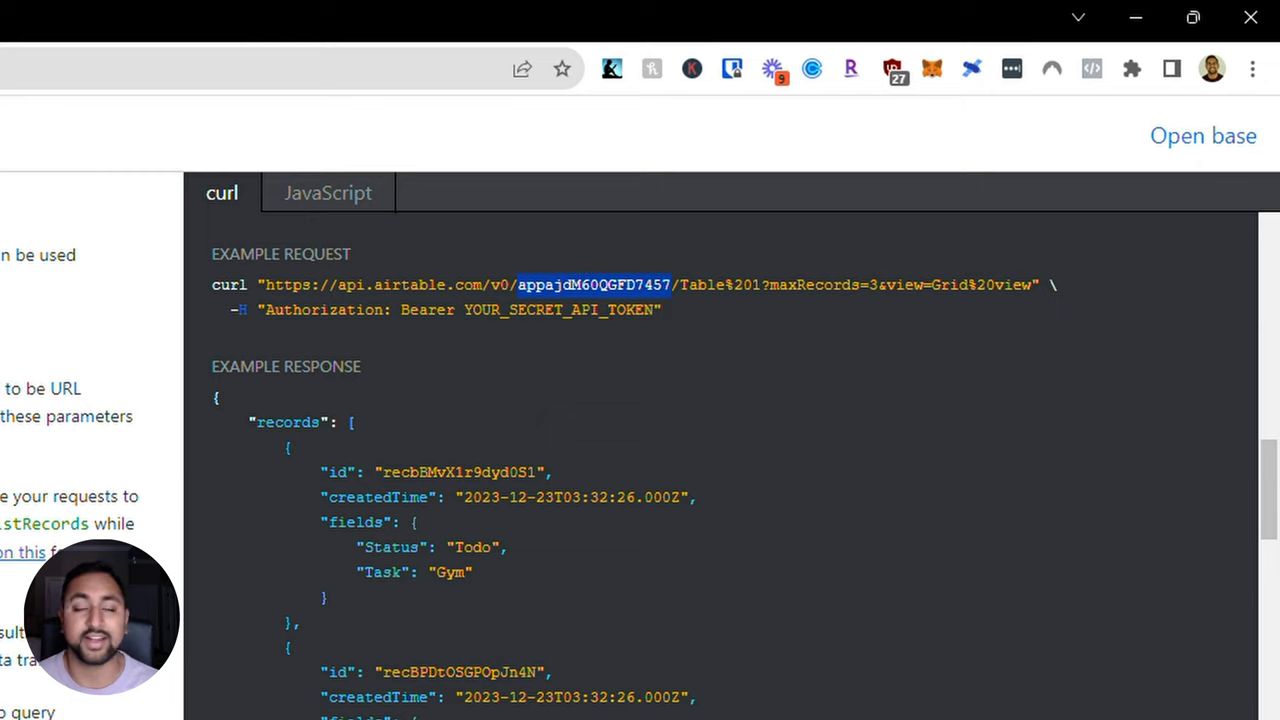
left_click_drag(680, 286, 762, 288)
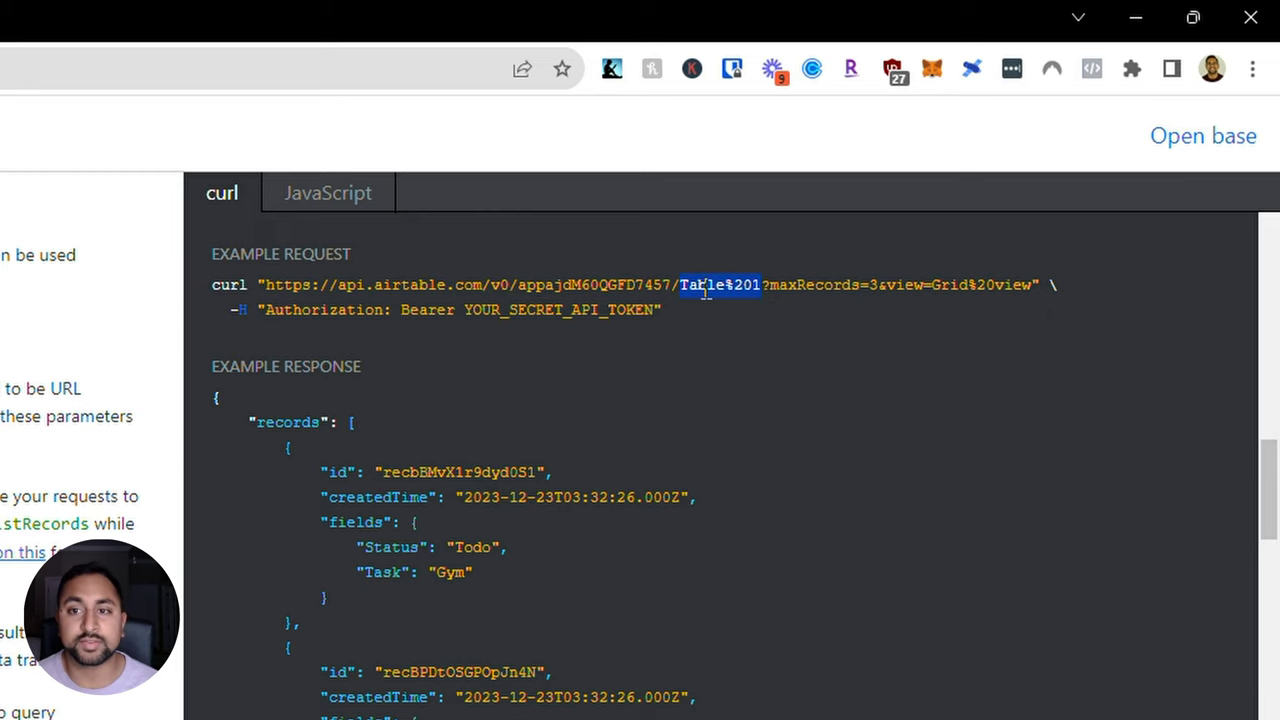
left_click(766, 285)
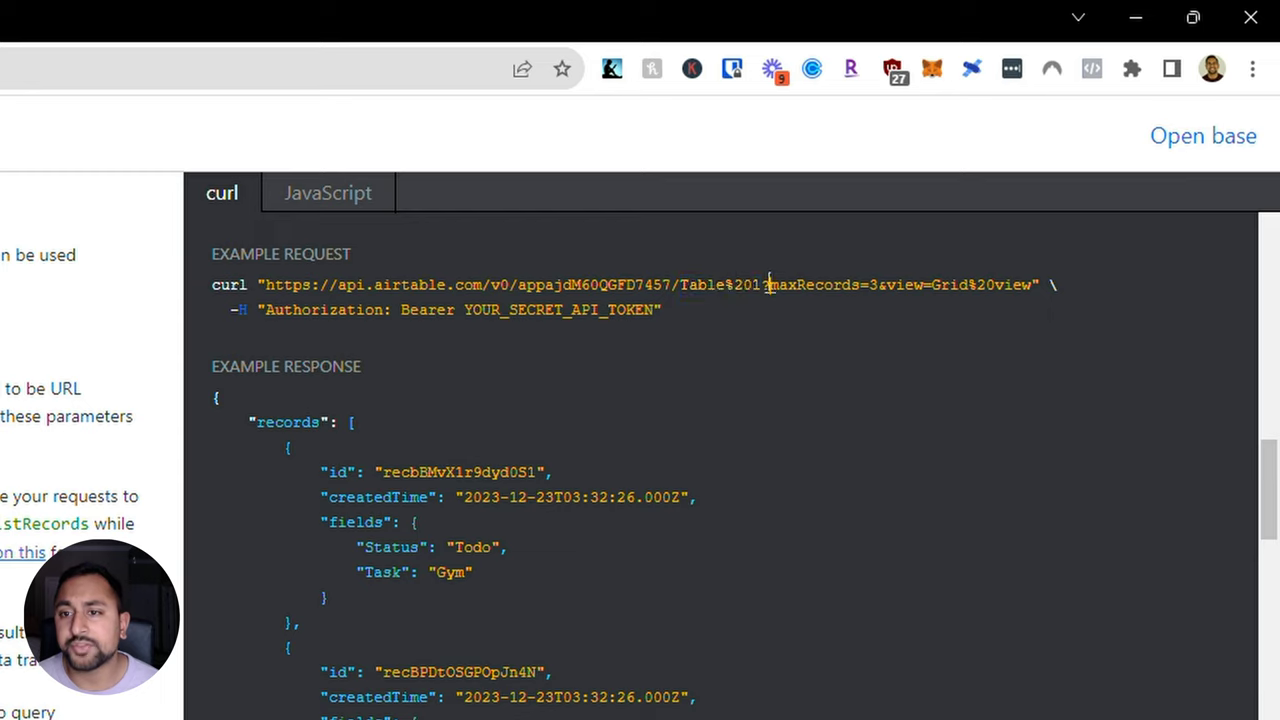
left_click_drag(760, 285, 771, 285)
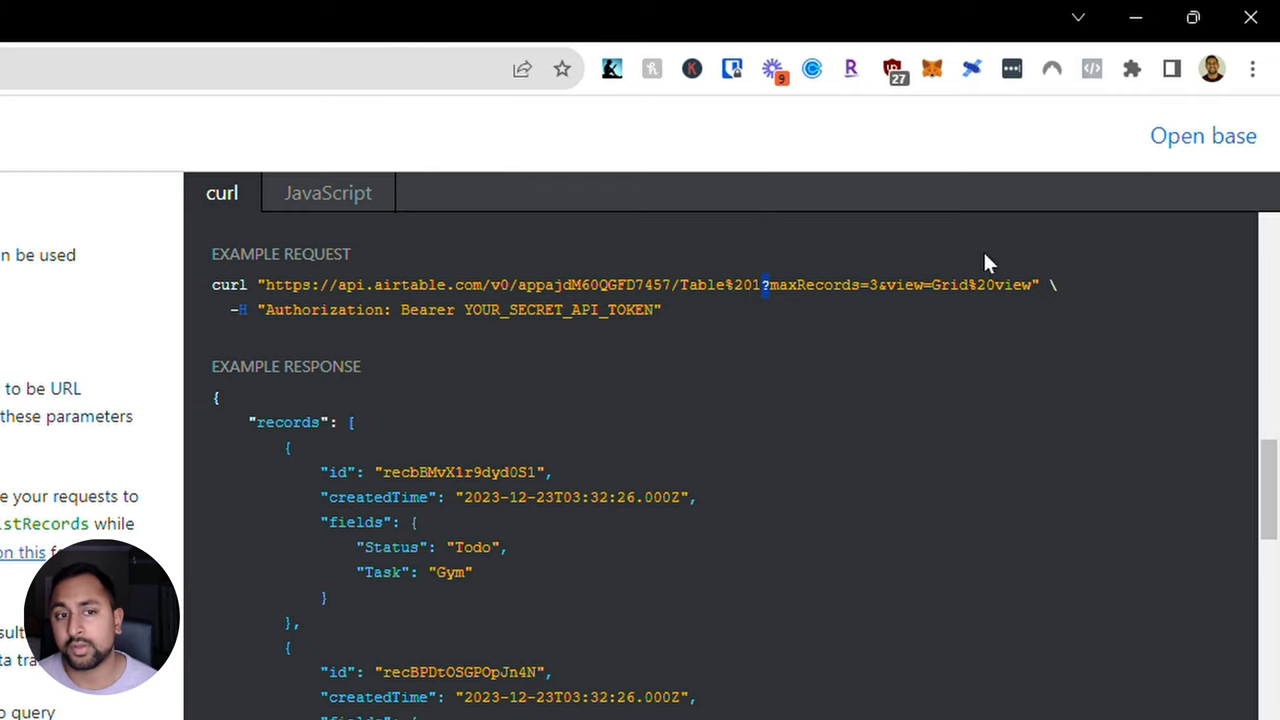
left_click(765, 285)
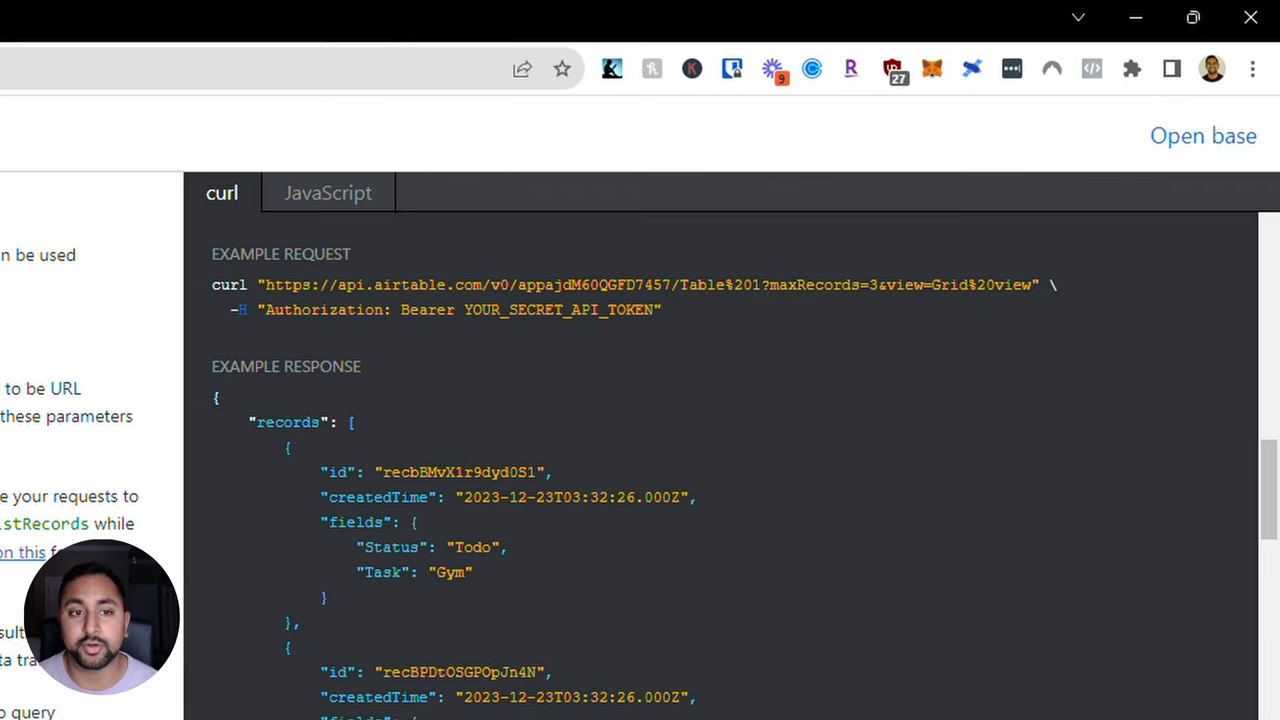
left_click_drag(765, 285, 1035, 290)
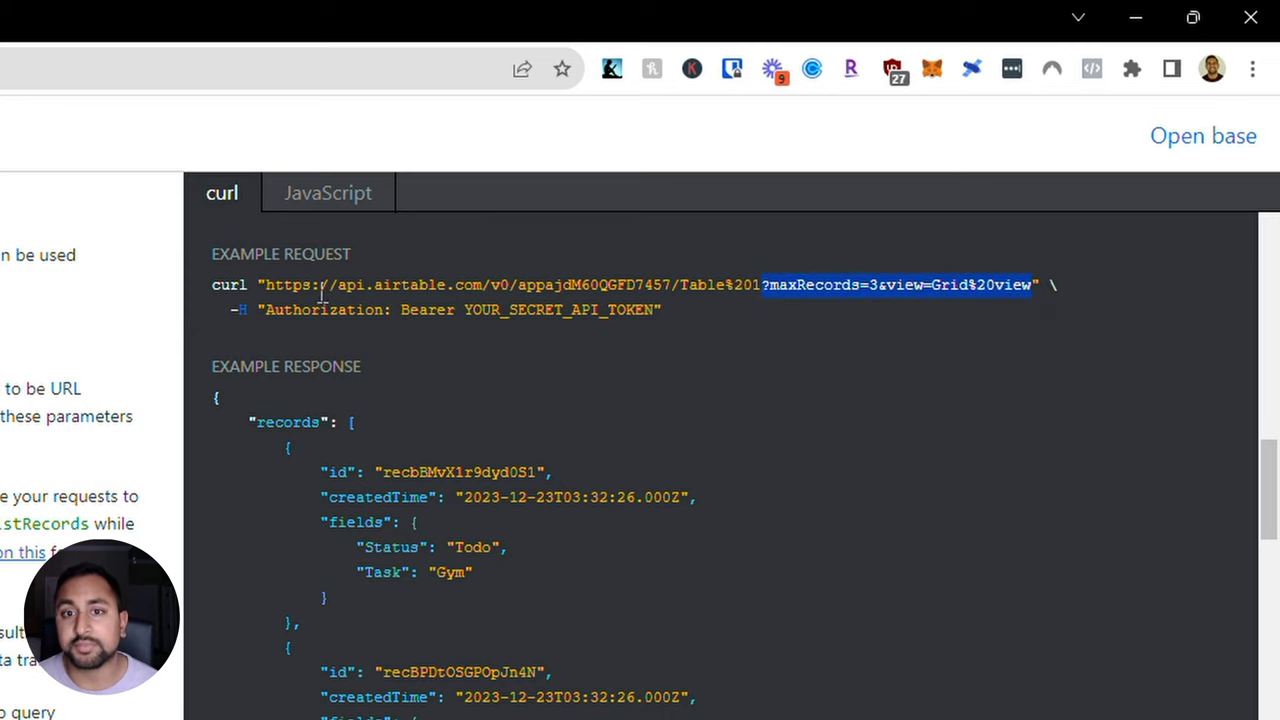
double_click(546, 284)
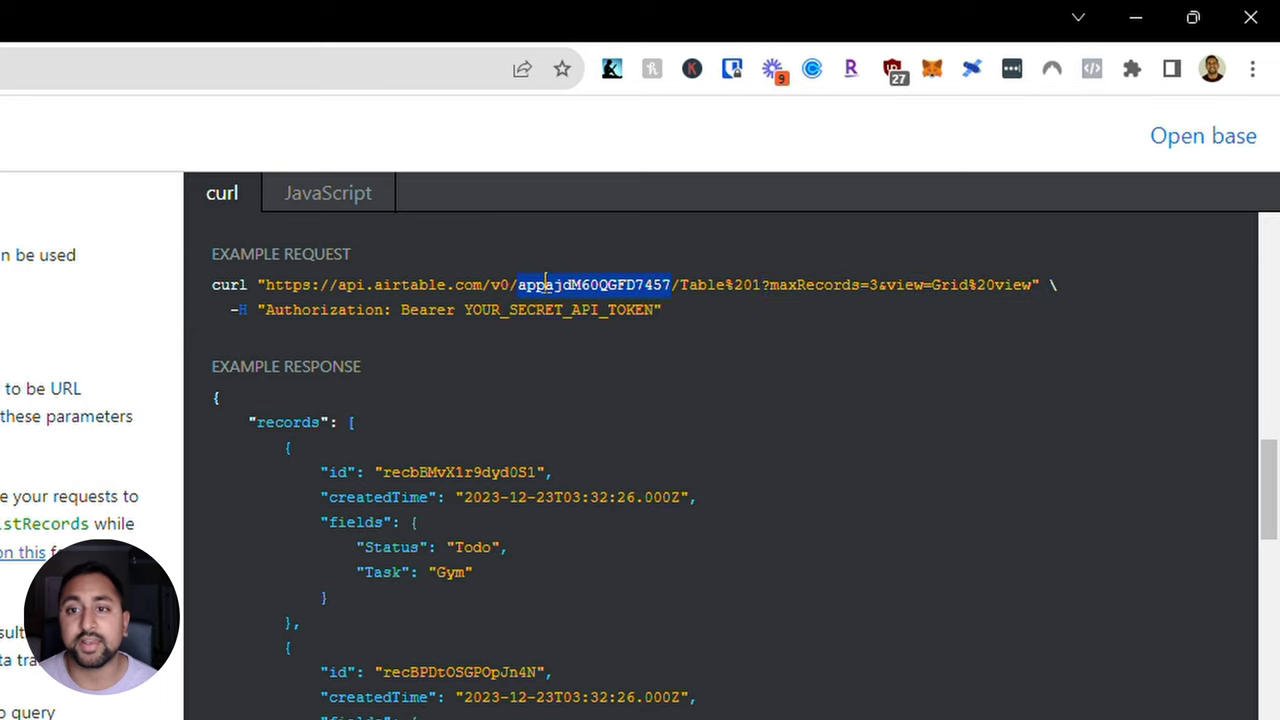
left_click(727, 285)
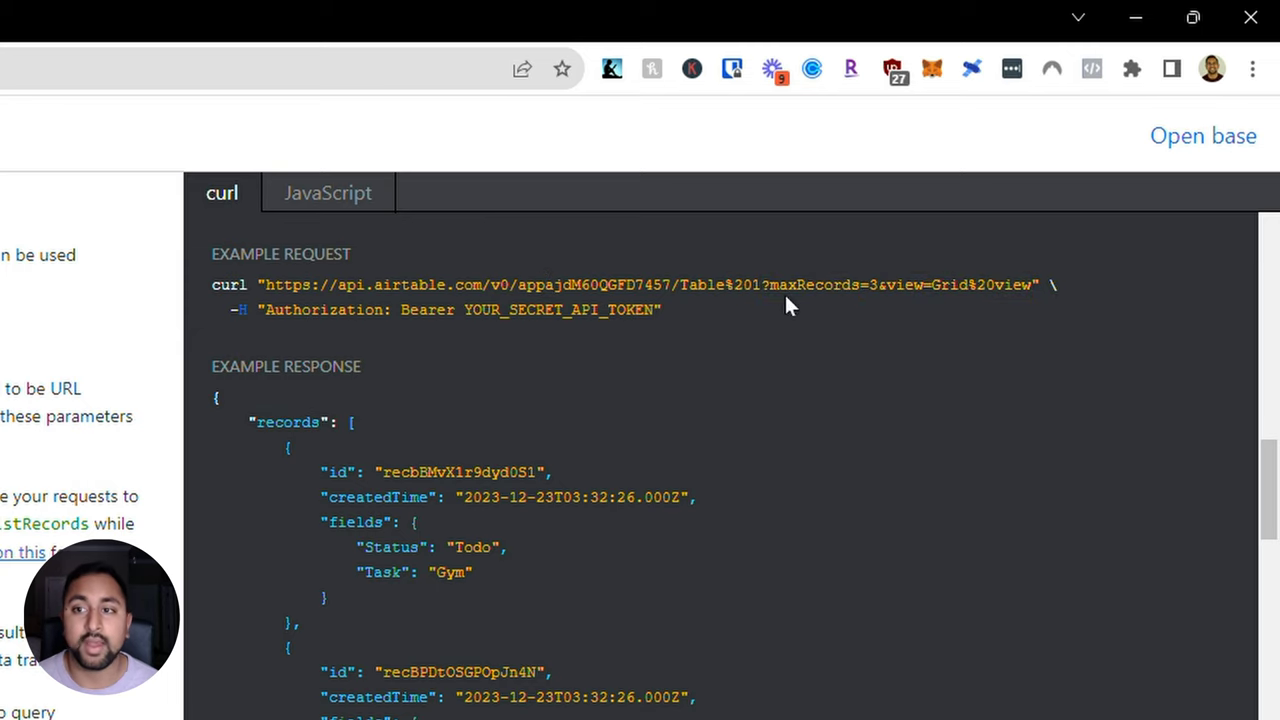
left_click_drag(768, 286, 877, 286)
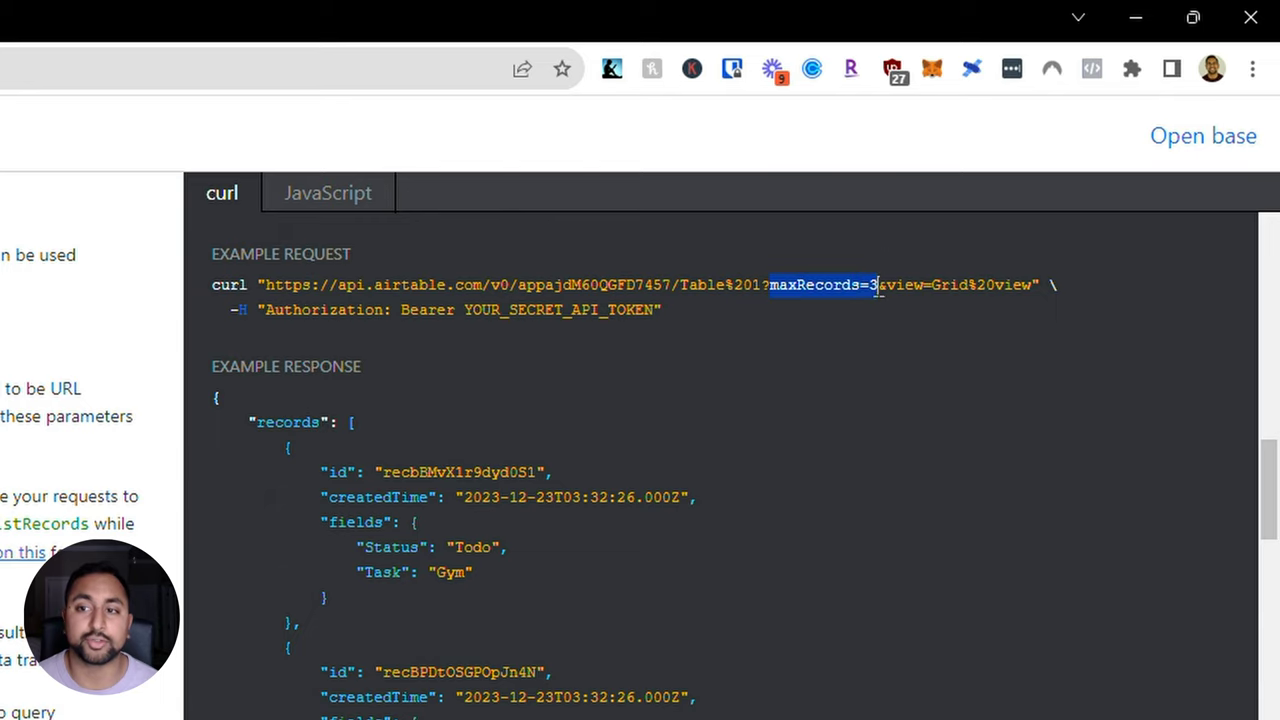
left_click_drag(887, 285, 1036, 285)
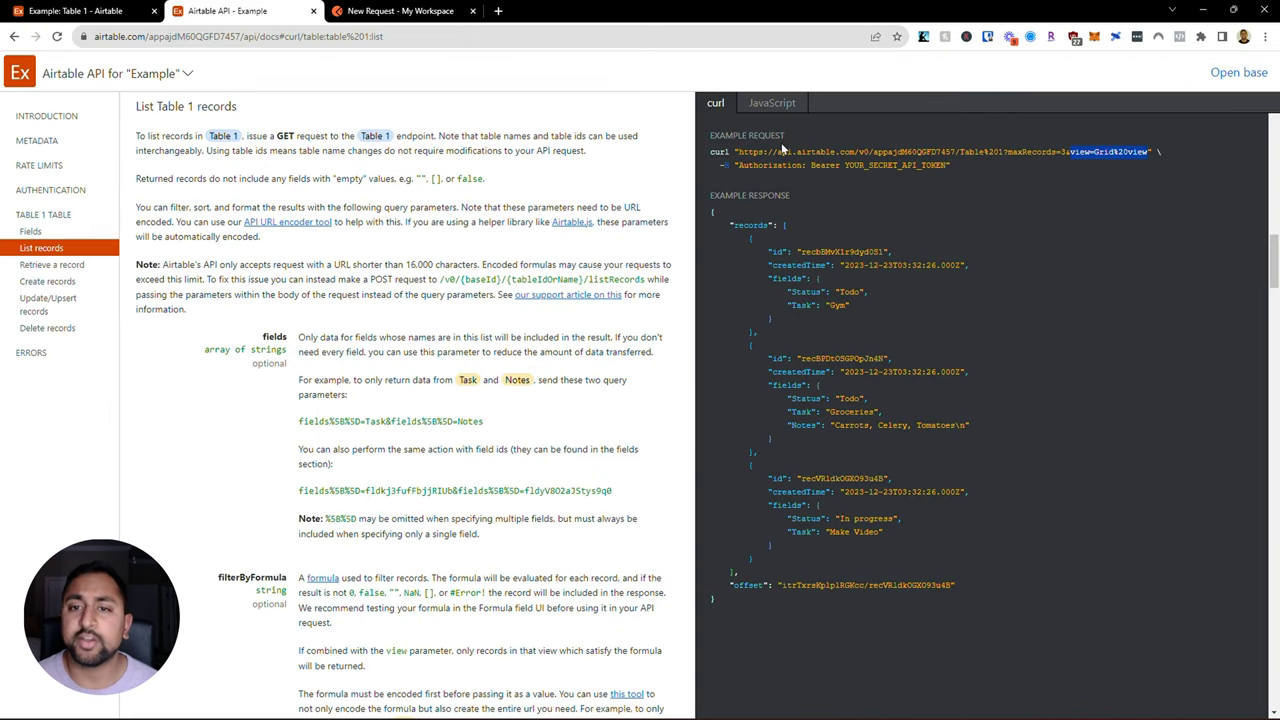
triple_click(330, 309)
left_click(274, 460)
left_click_drag(707, 213, 1032, 614)
left_click(799, 313)
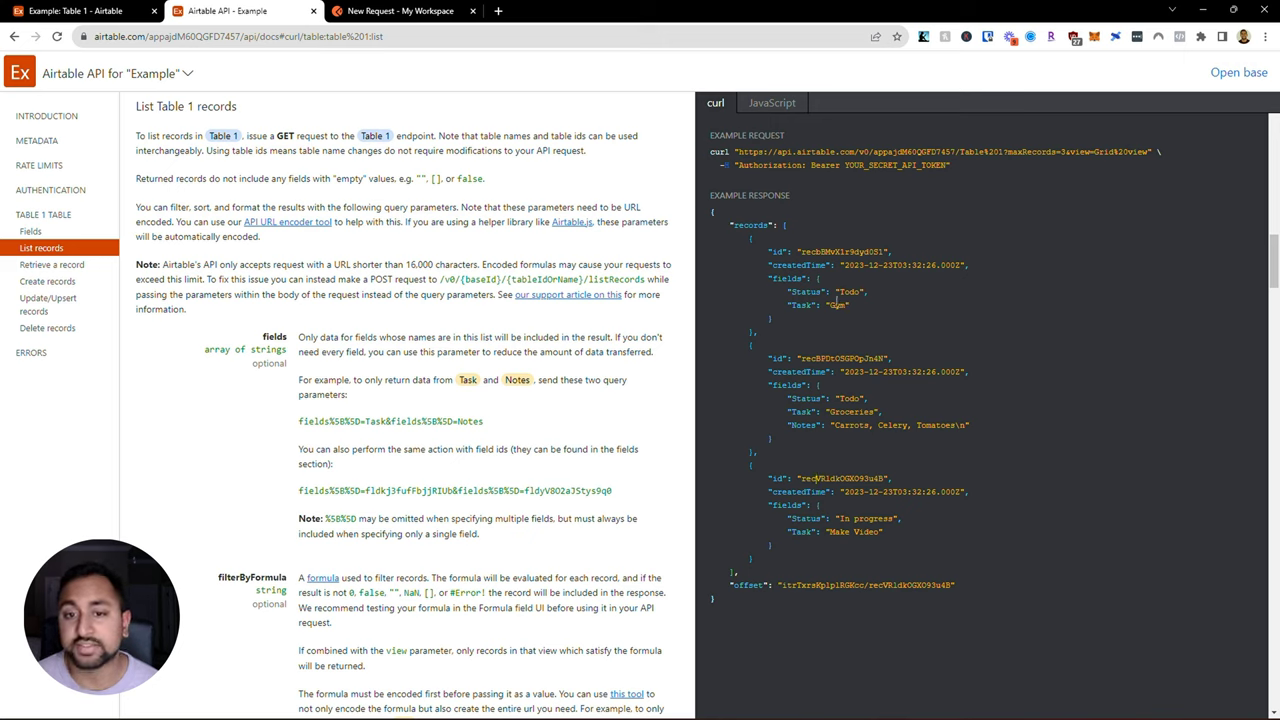
Select the curl example's request URL in the List records docs for copying
left_click_drag(830, 425, 957, 425)
left_click(953, 425)
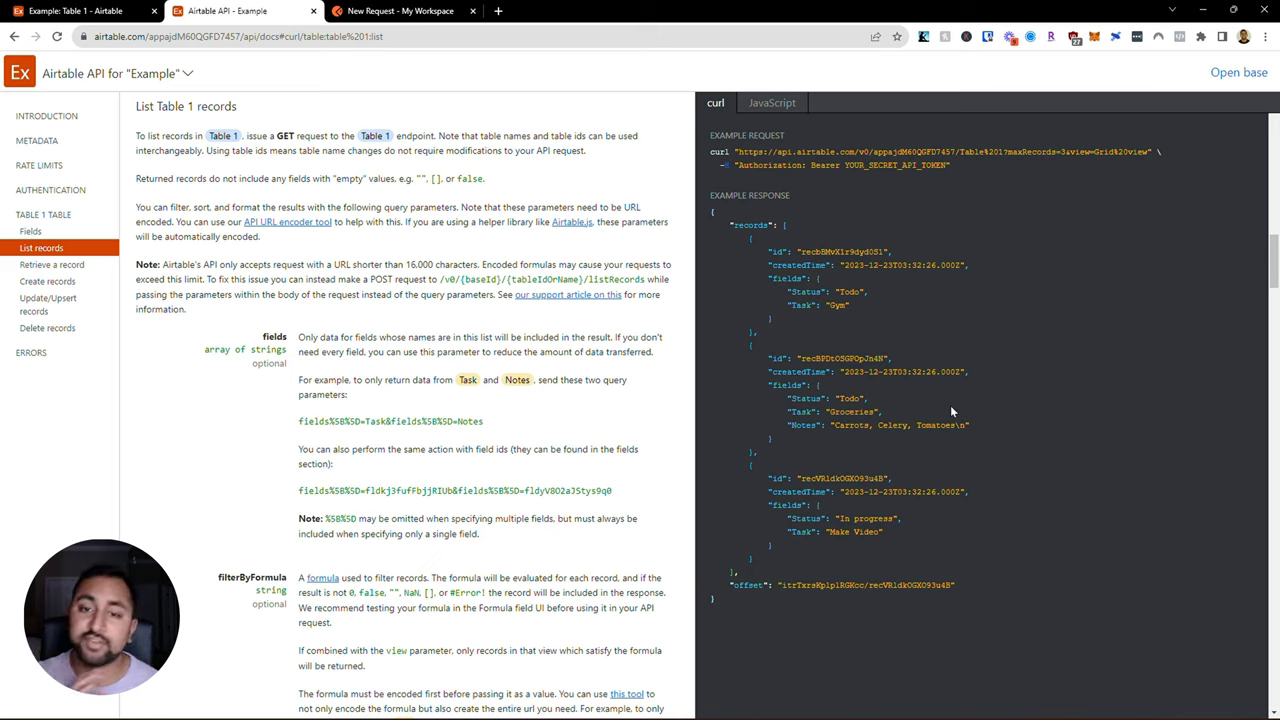
left_click(868, 152)
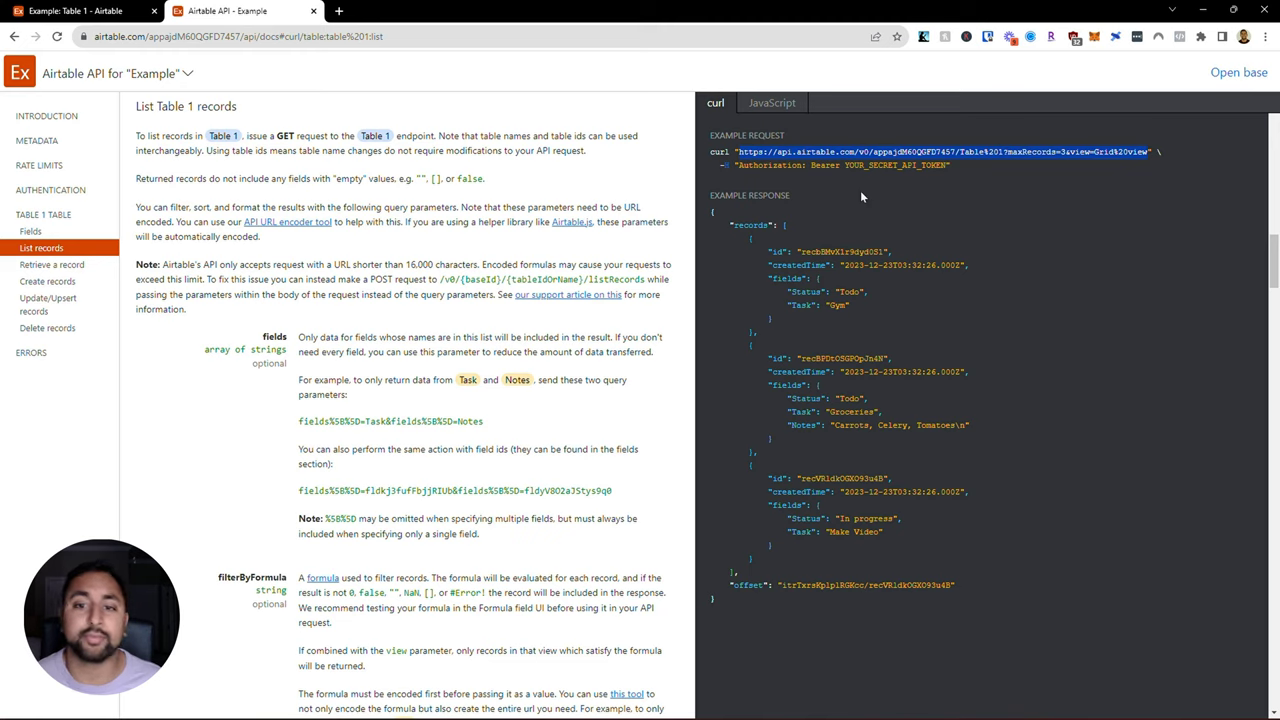
left_click_drag(736, 152, 1148, 153)
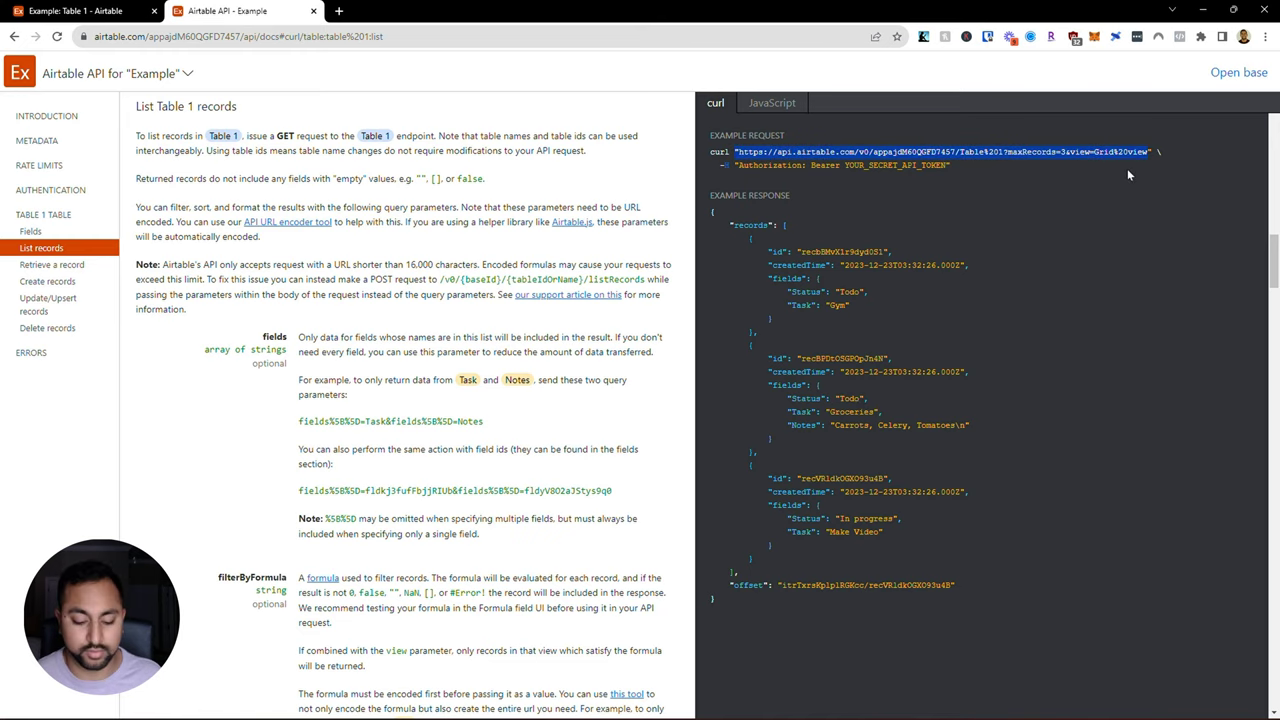
Load the pasted URL, minus its leading quote, in a new tab, getting AUTHENTICATION_REQUIRED
left_click(339, 11)
key("ctrl+v")
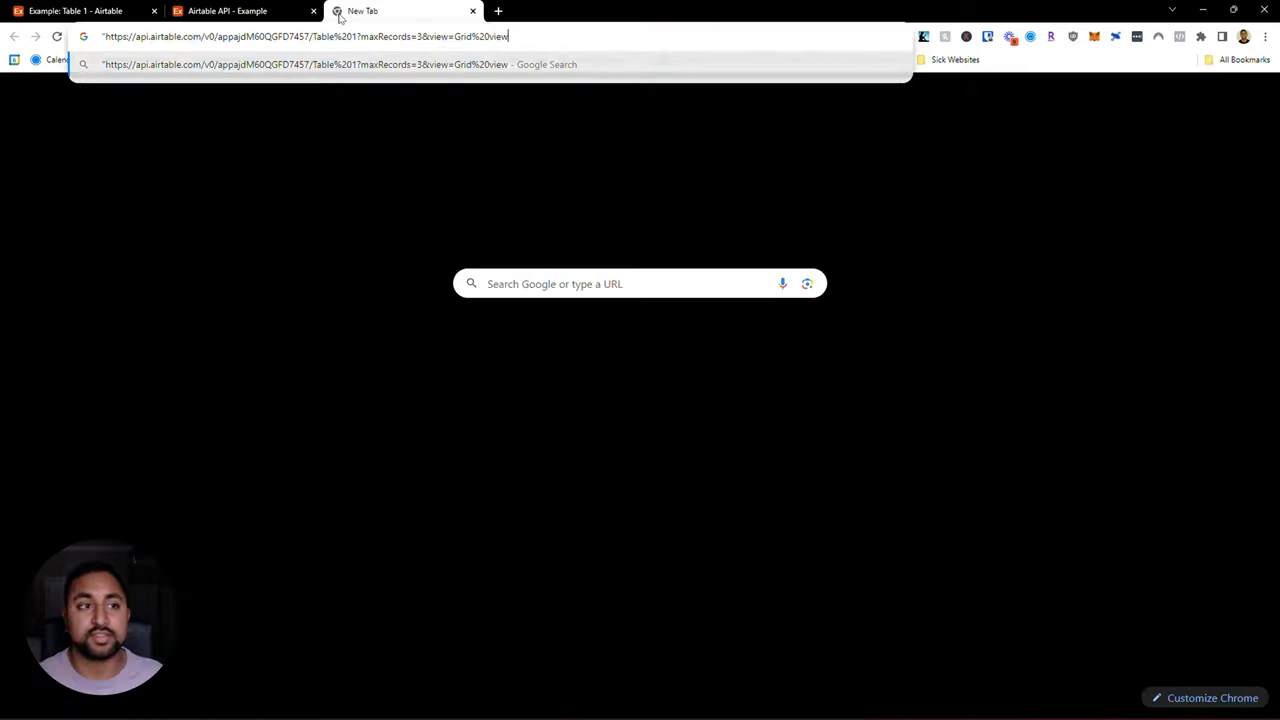
left_click(105, 36)
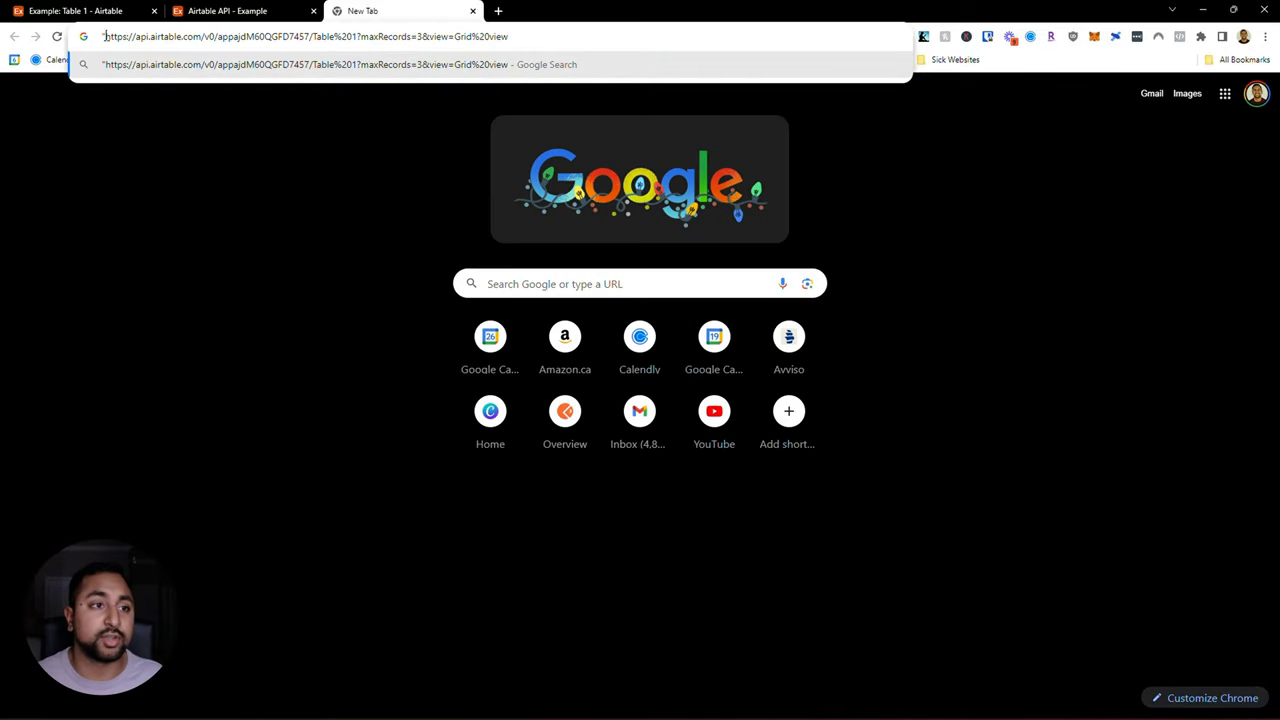
key("BackSpace")
key("Return")
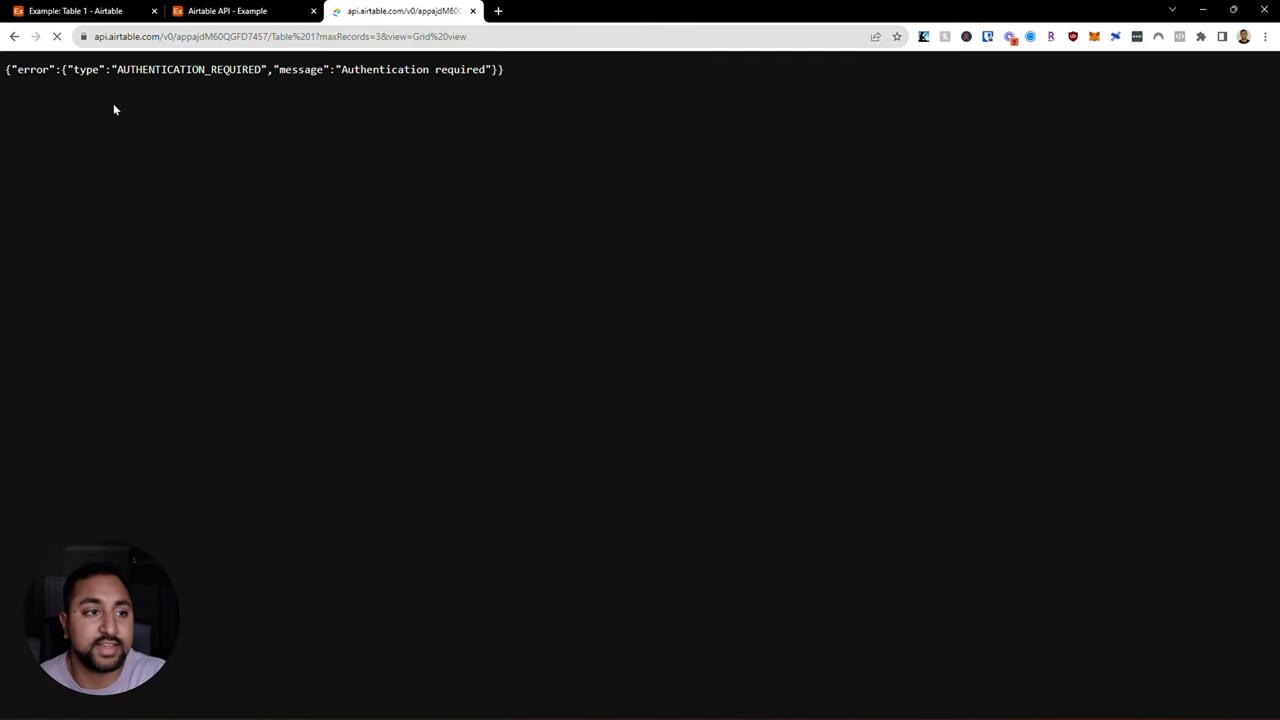
left_click_drag(48, 69, 272, 73)
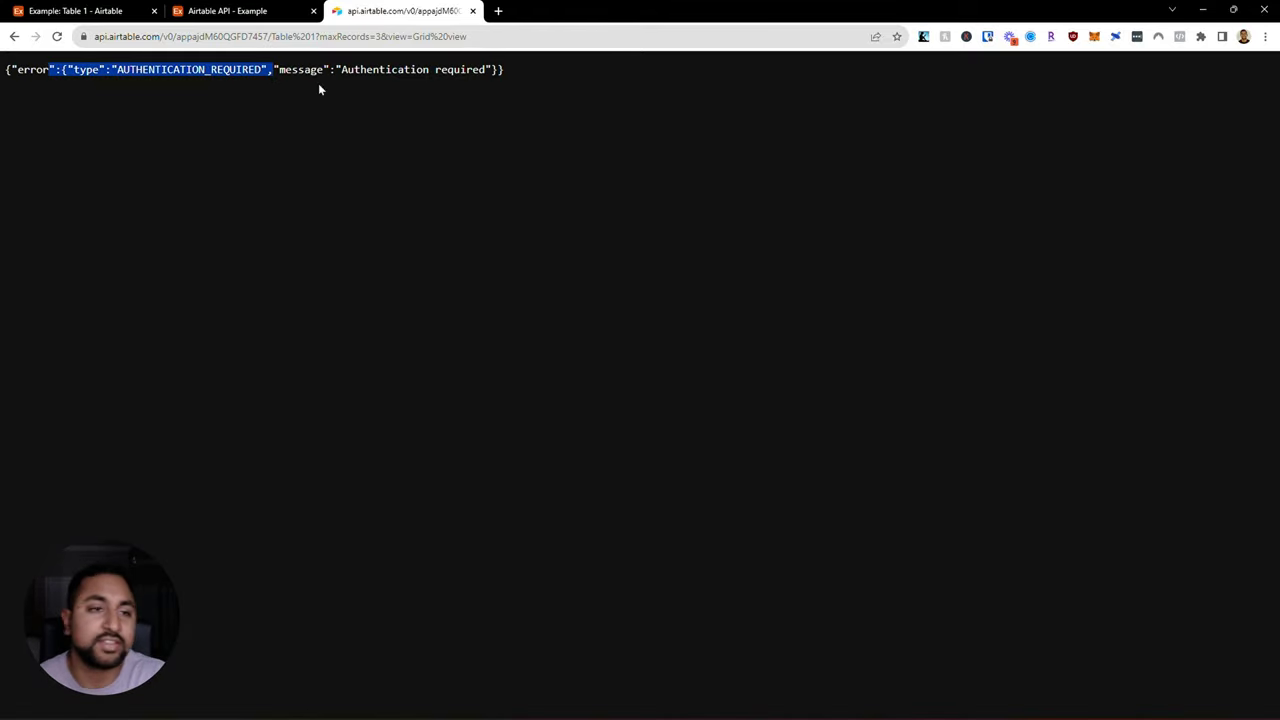
Check the docs' Authorization header and secret token placeholder, then select the error tab's address
left_click(257, 11)
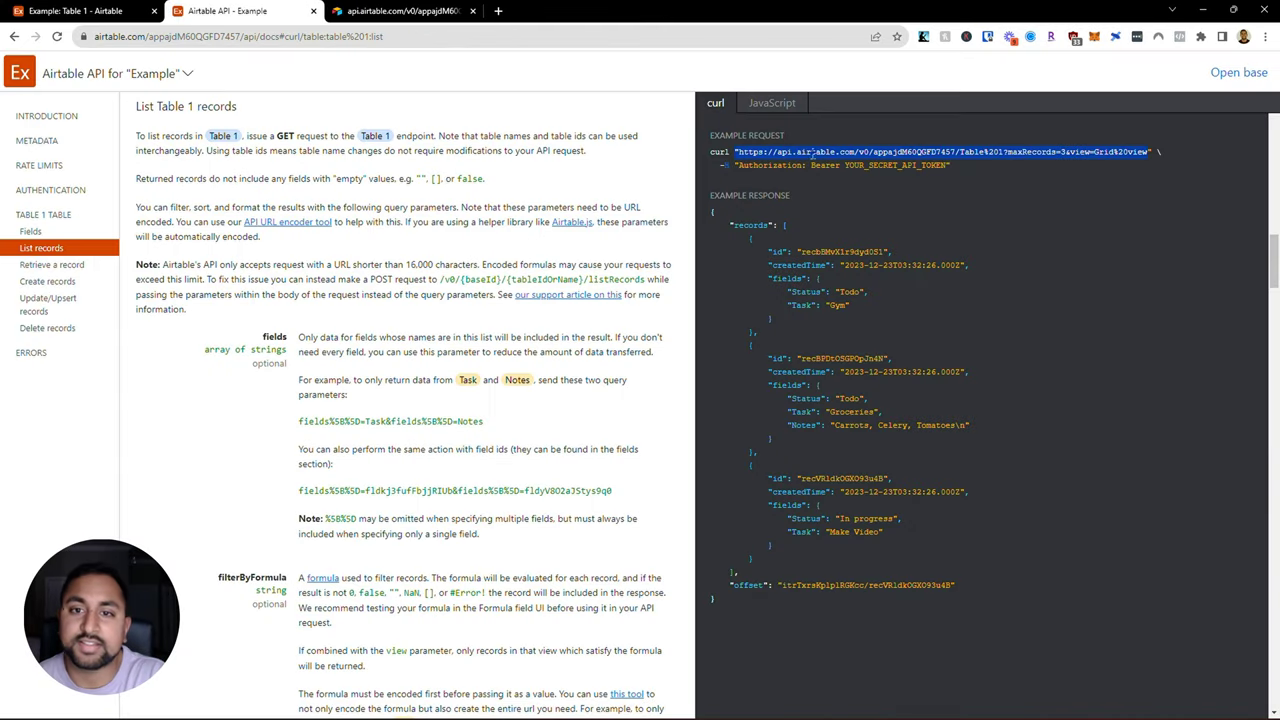
double_click(771, 168)
left_click_drag(845, 166, 950, 166)
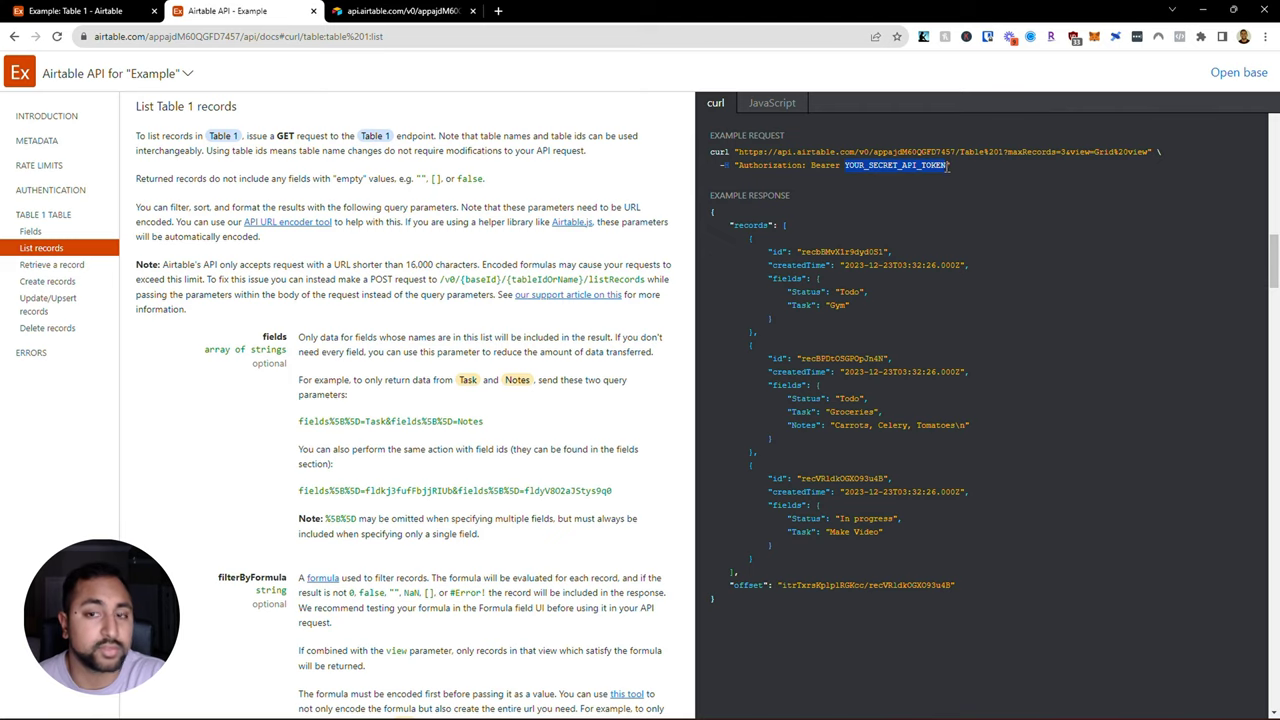
left_click(913, 233)
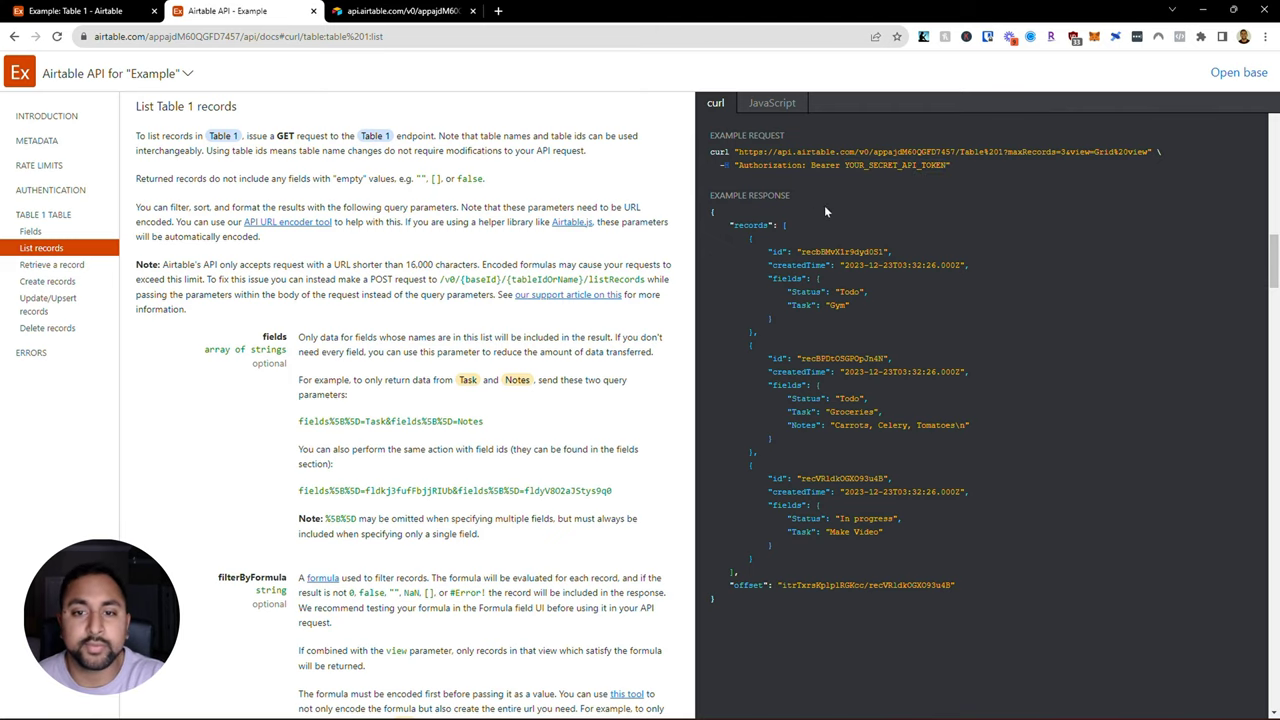
left_click(430, 12)
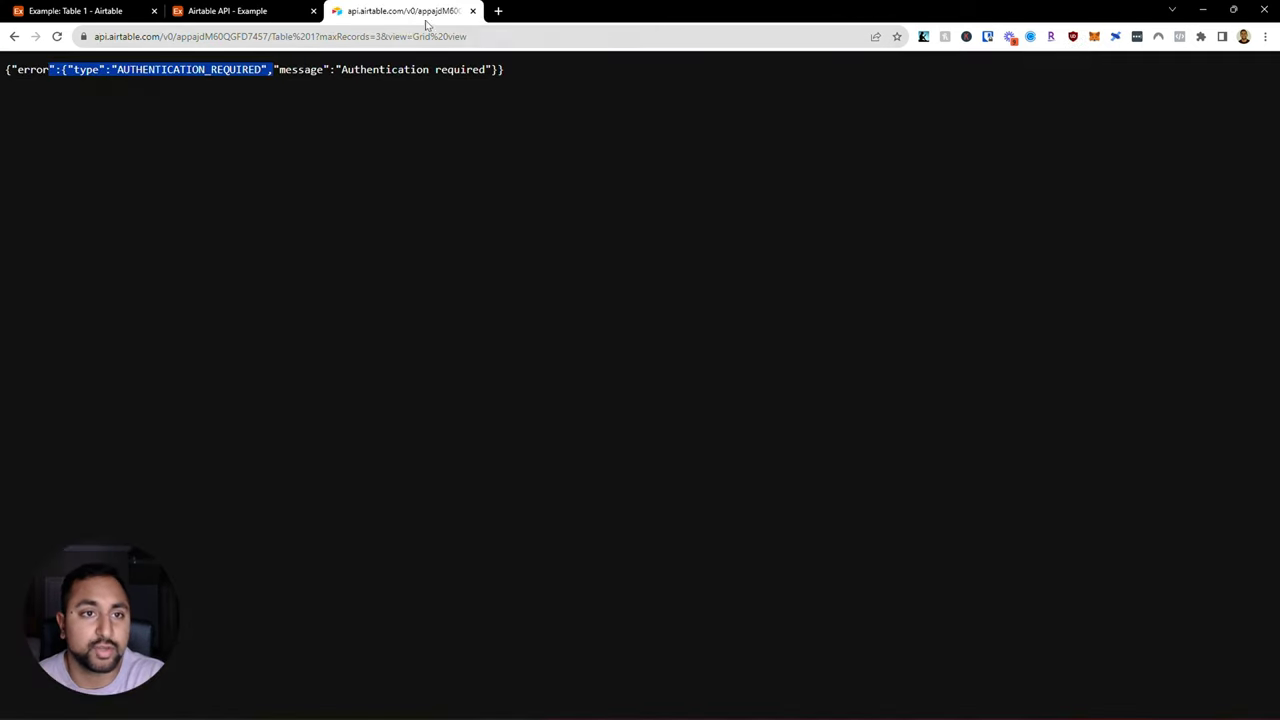
left_click(407, 37)
Go to the Postman website and open My Workspace from the workspaces list
type("postman.com")
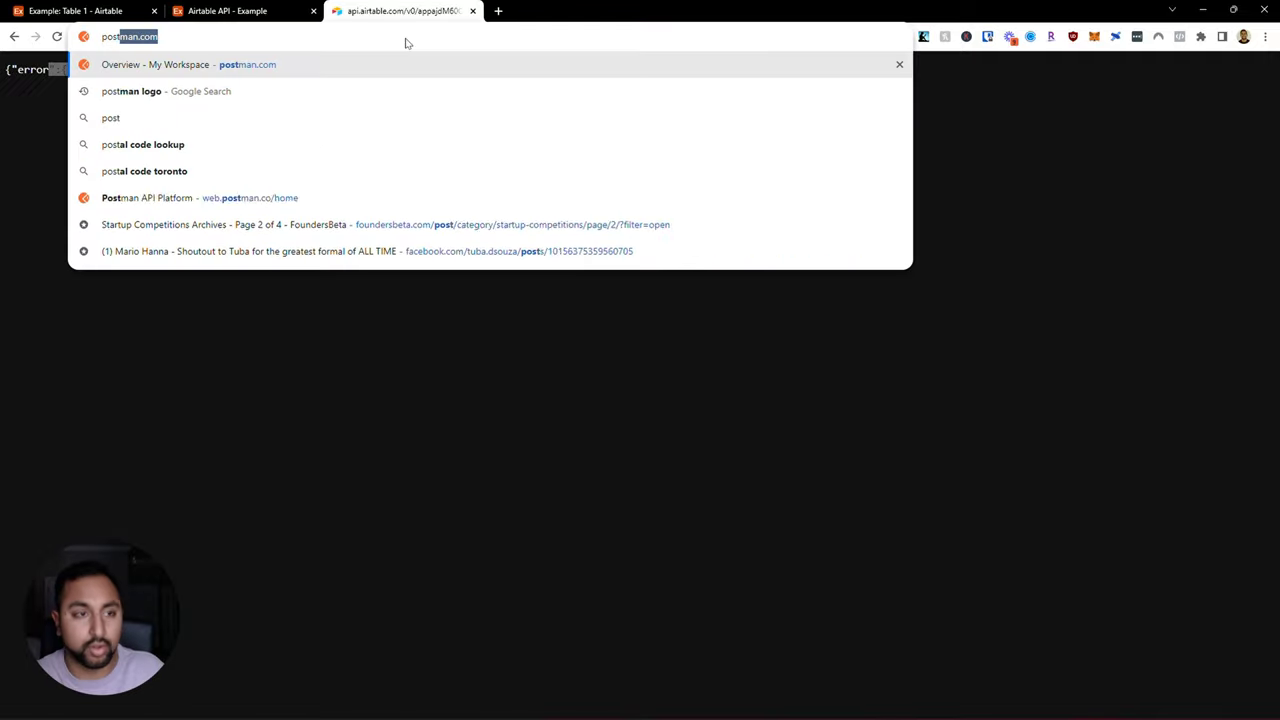
key("Return")
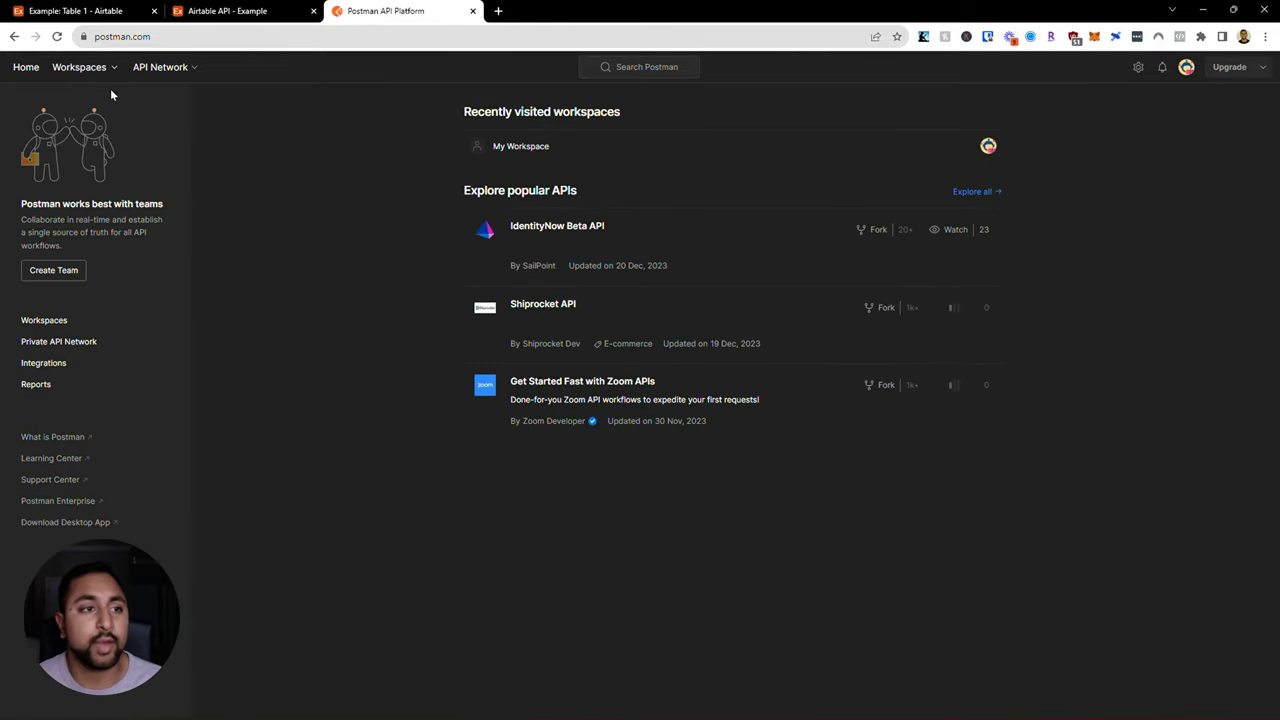
left_click(90, 69)
left_click(115, 153)
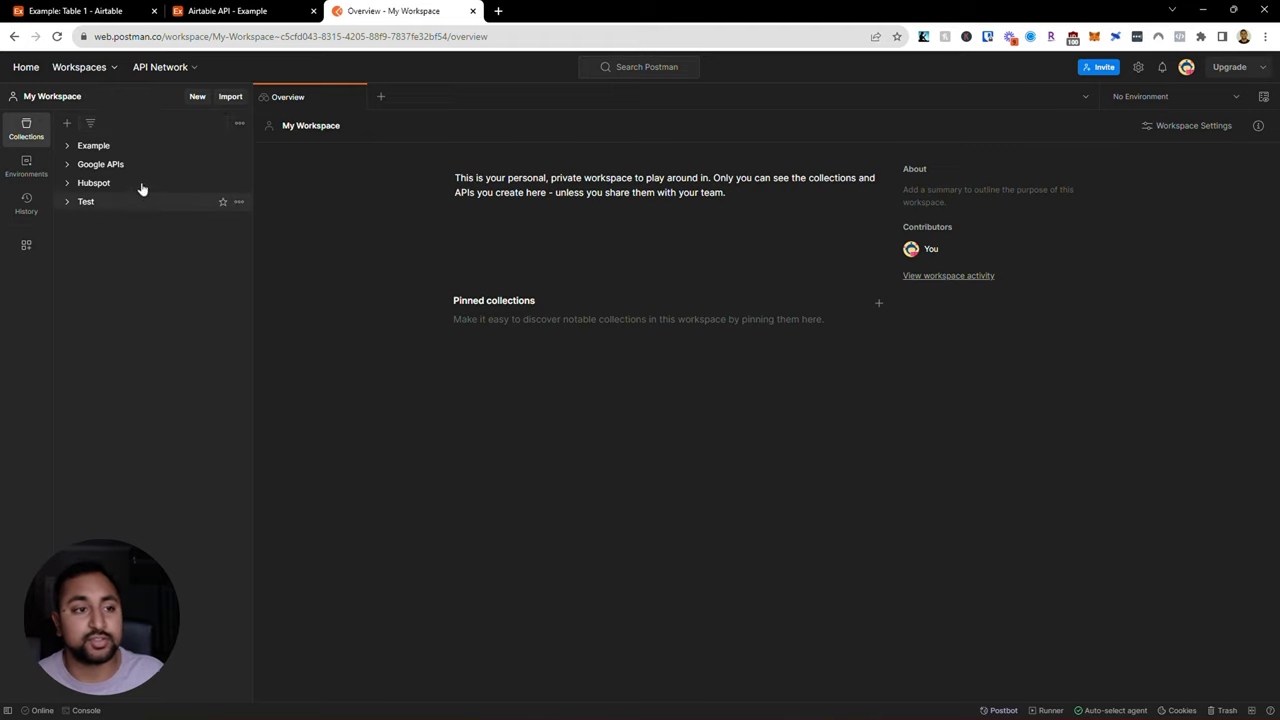
Add a new request to the Airtable collection, keeping the GET method
left_click(197, 96)
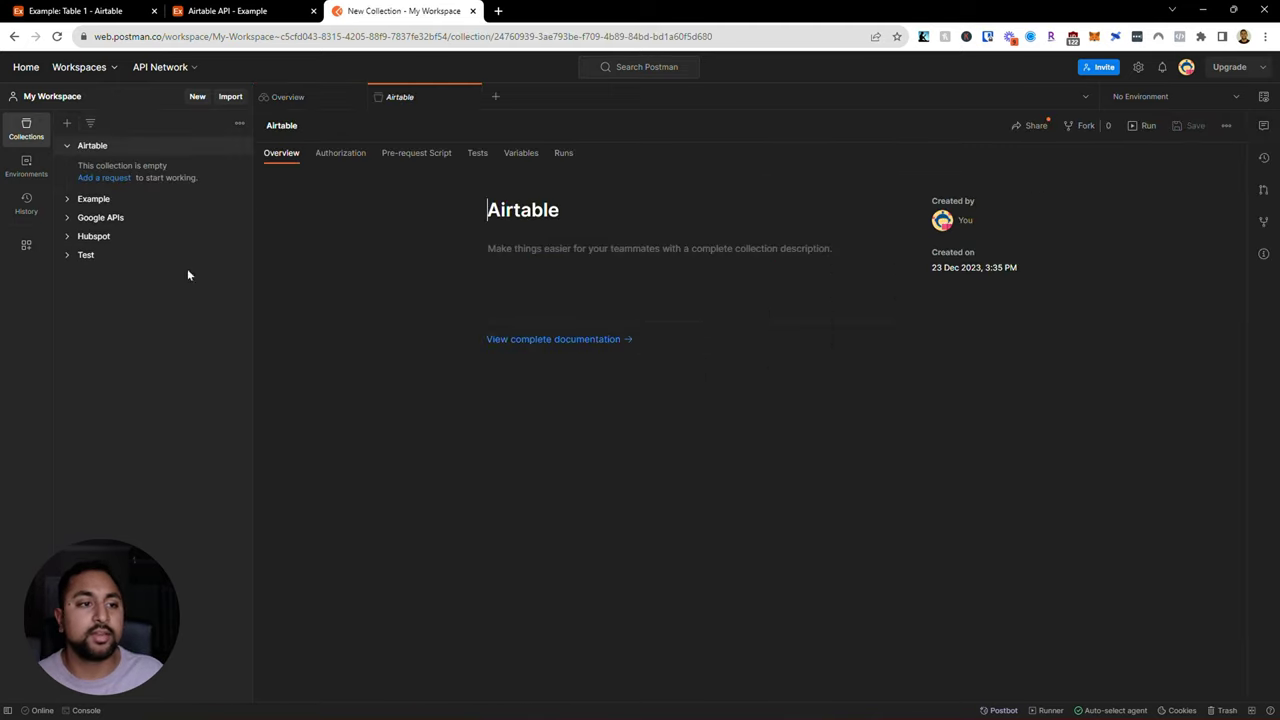
left_click(104, 177)
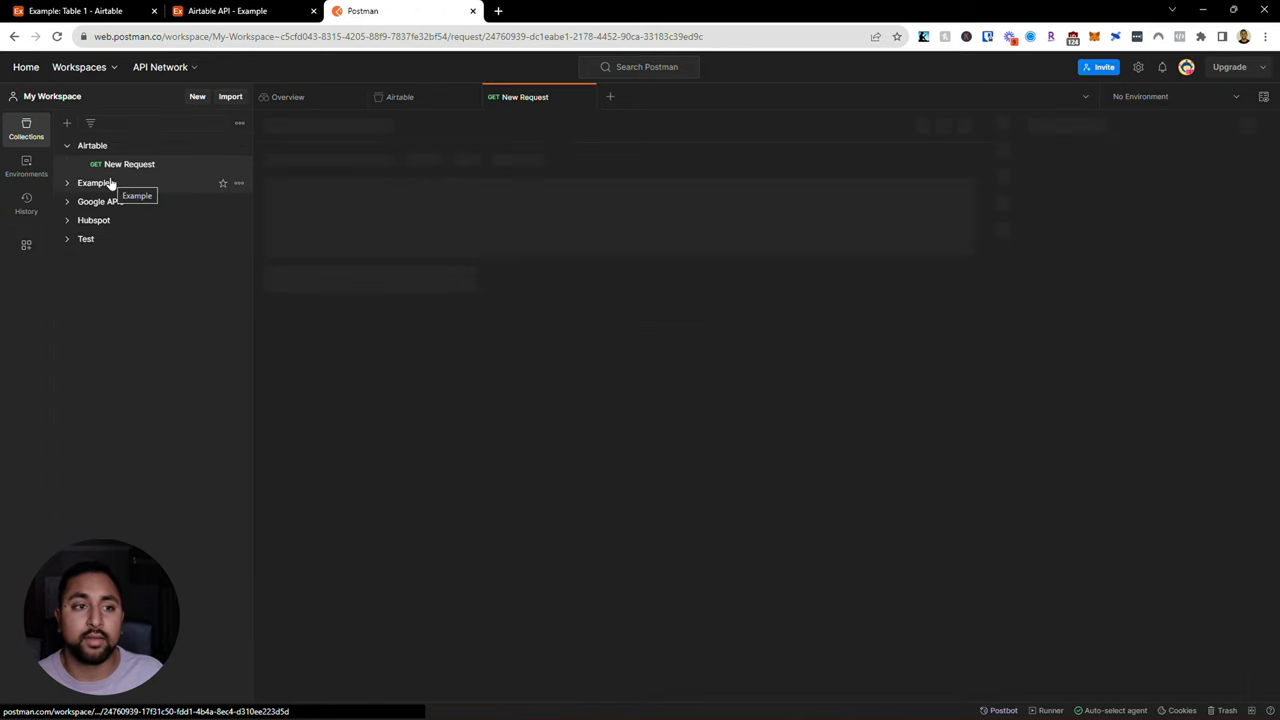
left_click(305, 160)
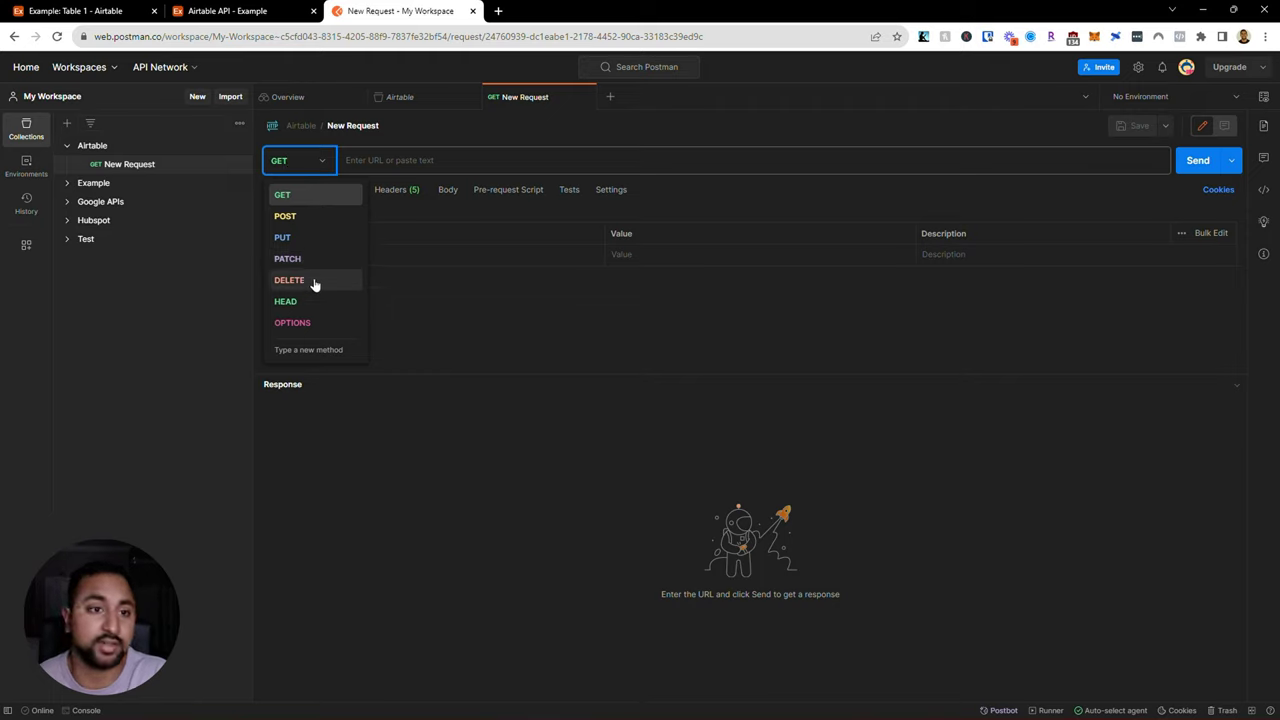
key("Escape")
left_click(352, 160)
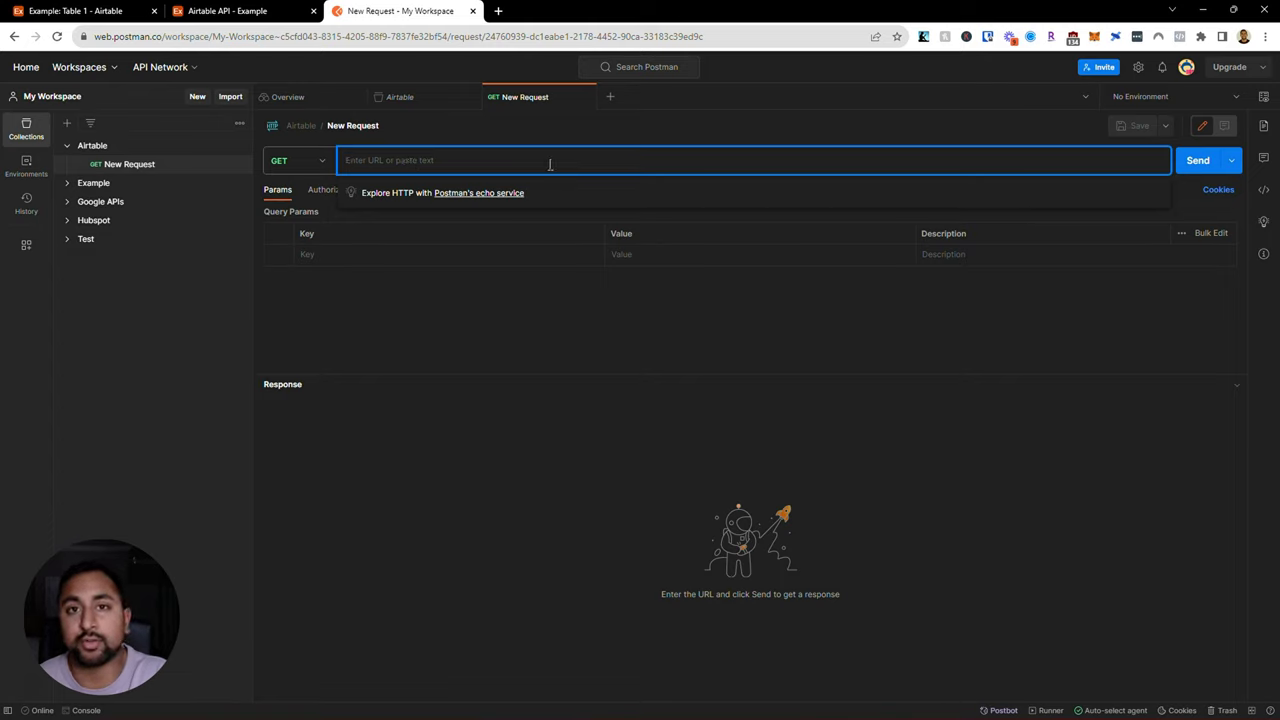
left_click(630, 312)
Look through the request's Authorization, Headers, Body and Params tabs
left_click(336, 192)
left_click(410, 192)
left_click(448, 192)
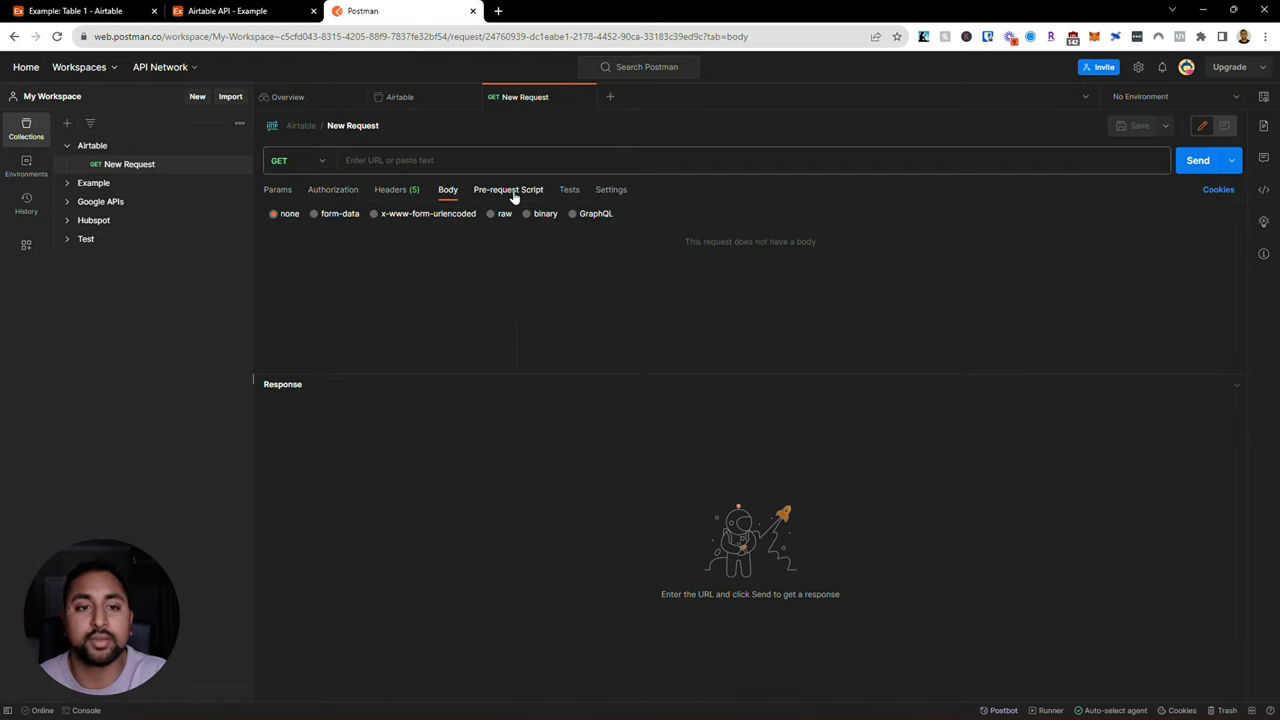
left_click(279, 191)
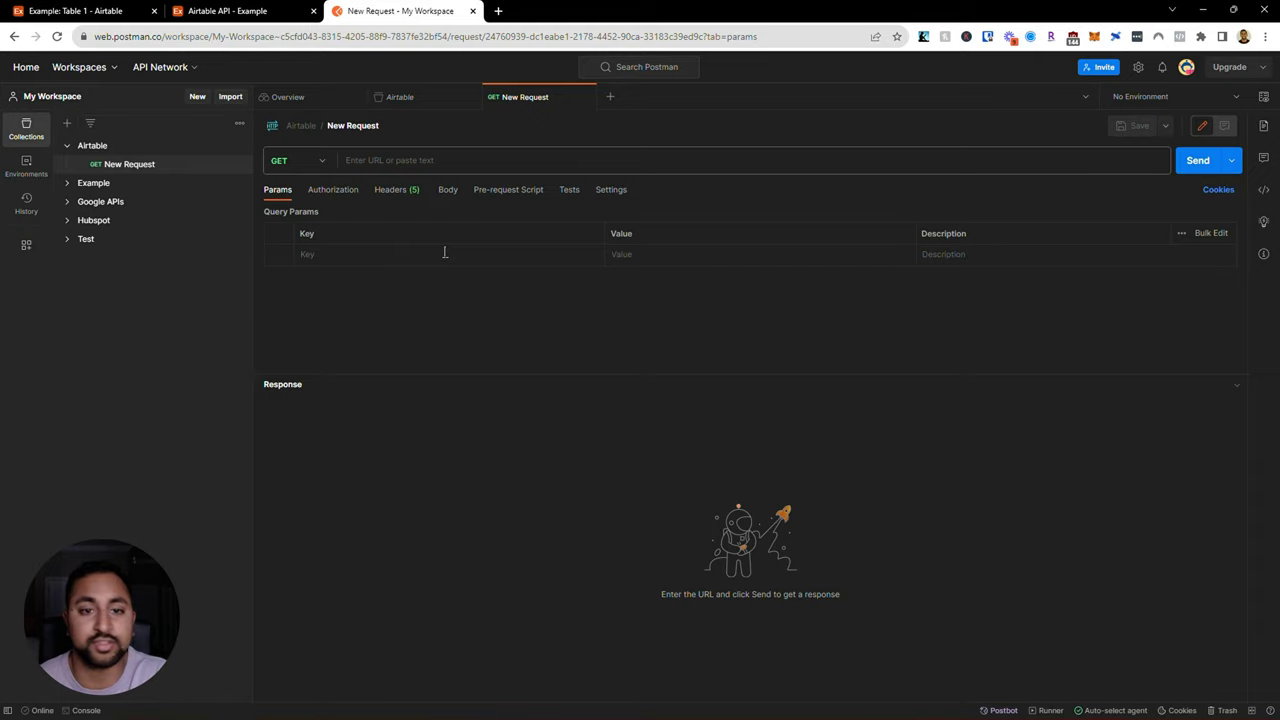
left_click(399, 191)
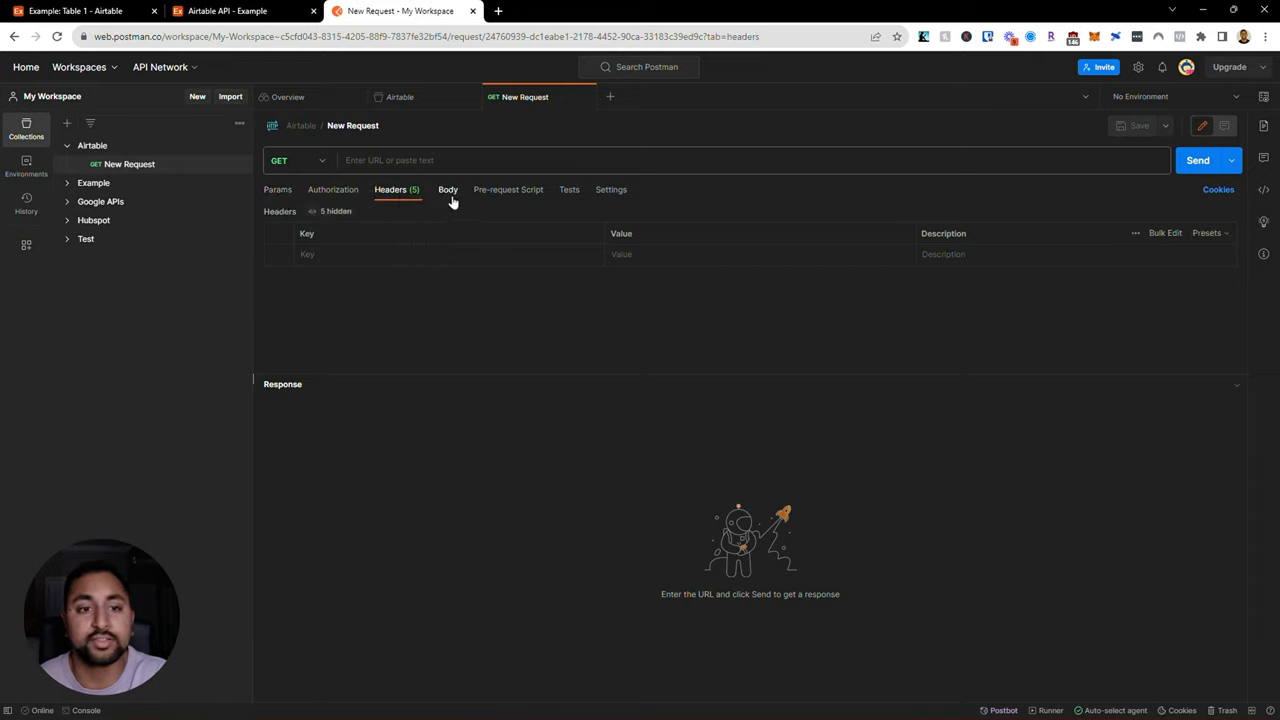
left_click(449, 193)
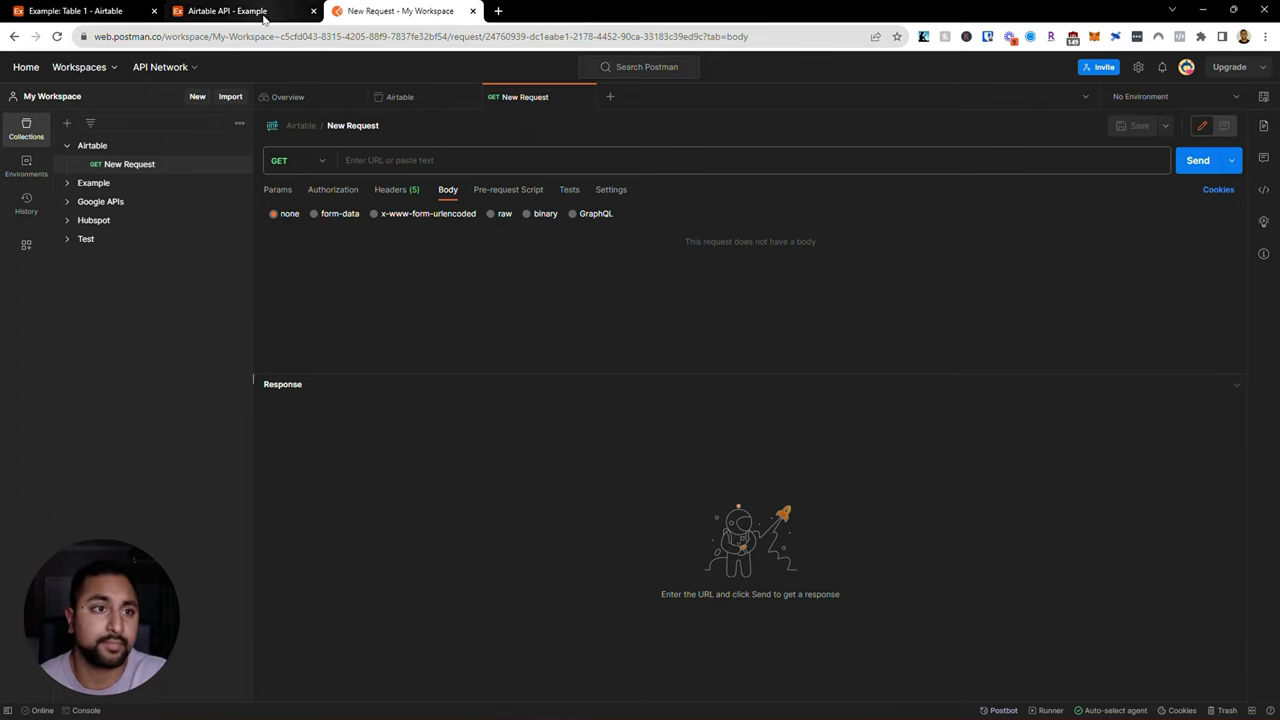
Copy 'Authorization' from the curl example into a new header key in Postman
left_click(266, 16)
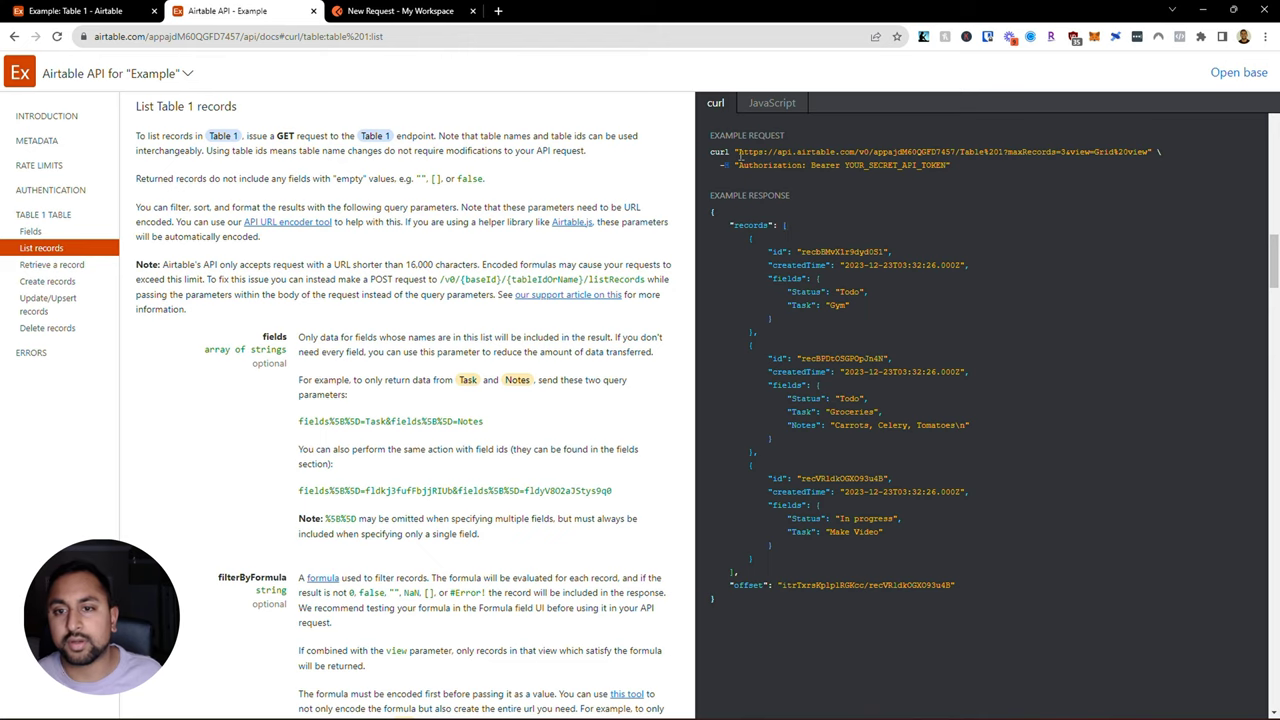
left_click_drag(723, 166, 741, 170)
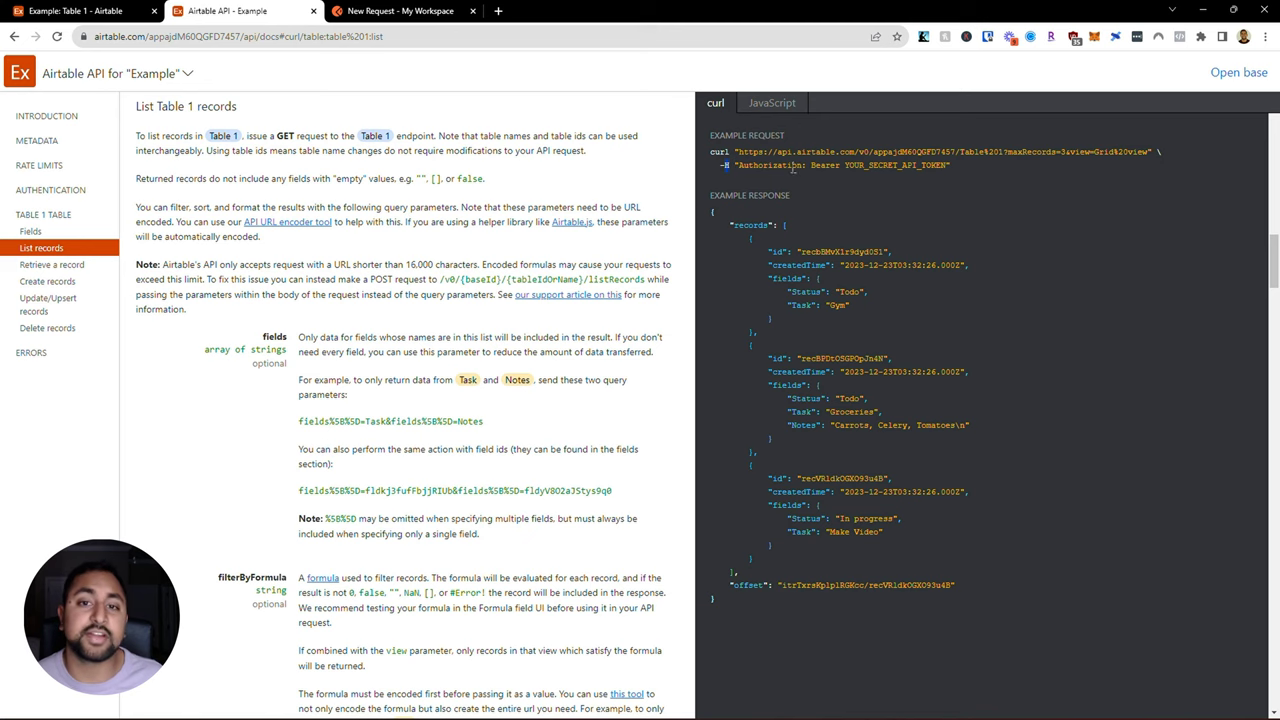
left_click(438, 16)
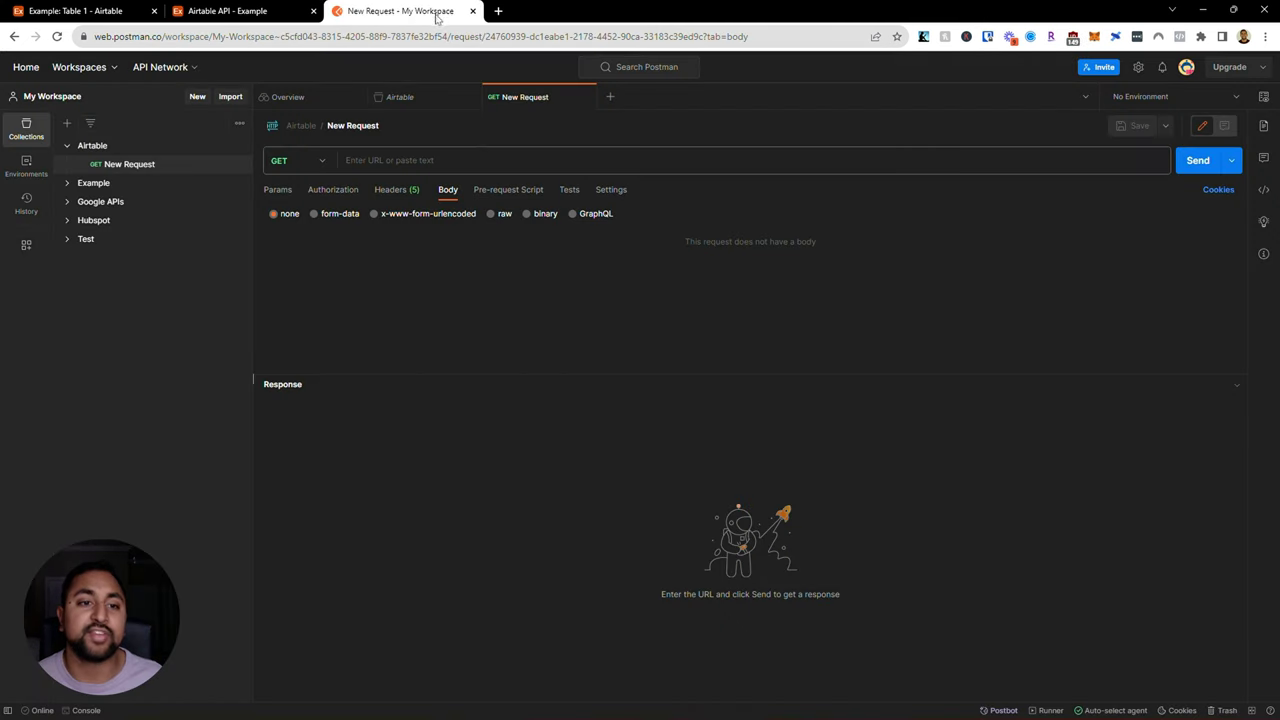
left_click(397, 190)
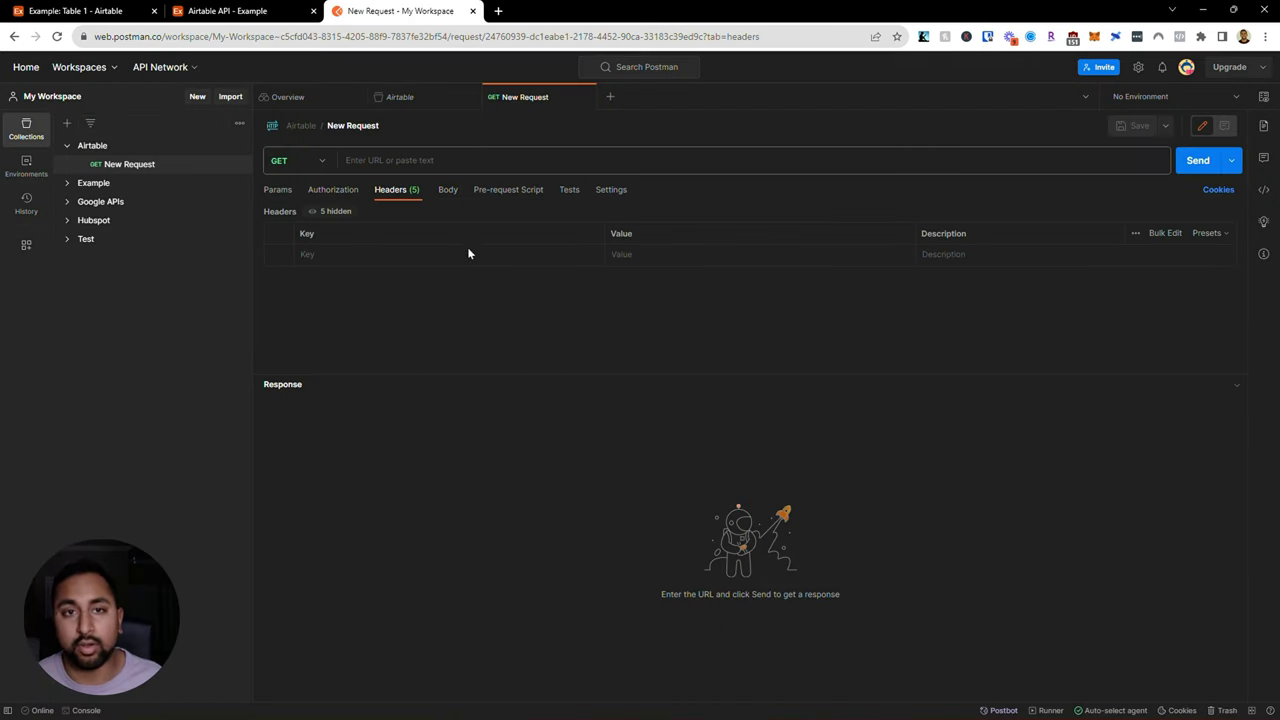
left_click(228, 11)
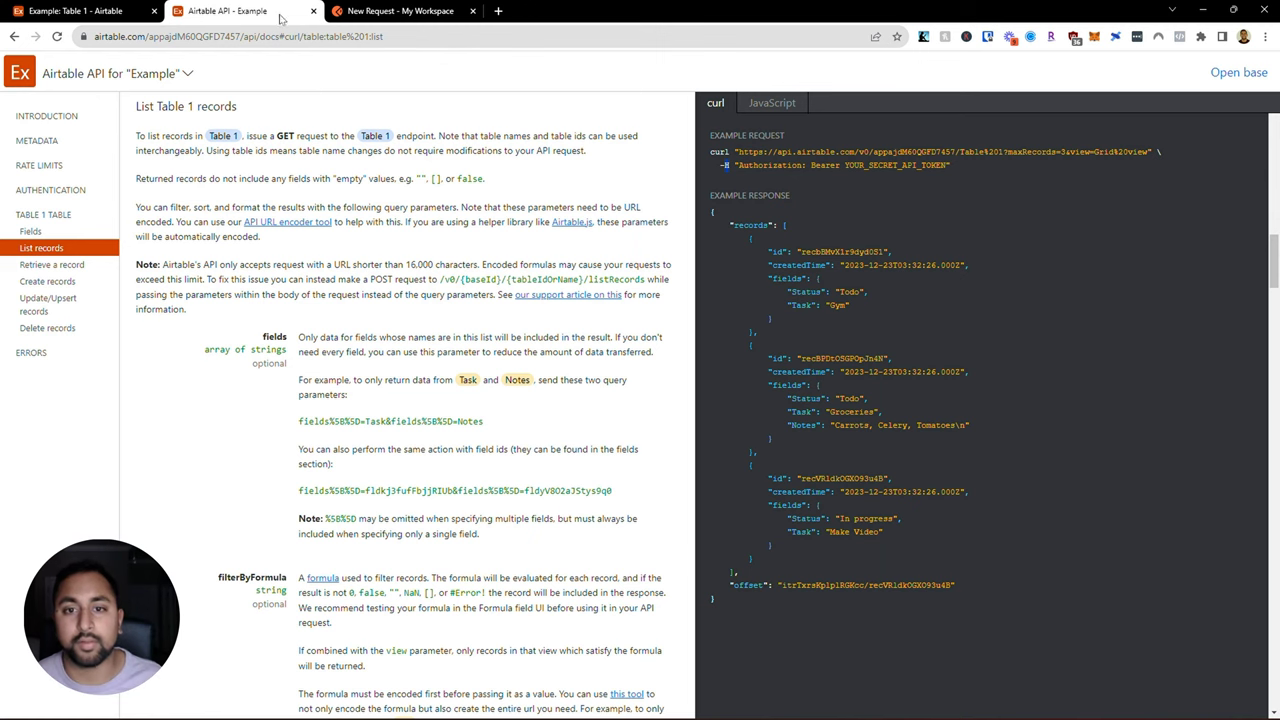
double_click(758, 165)
key("ctrl+c")
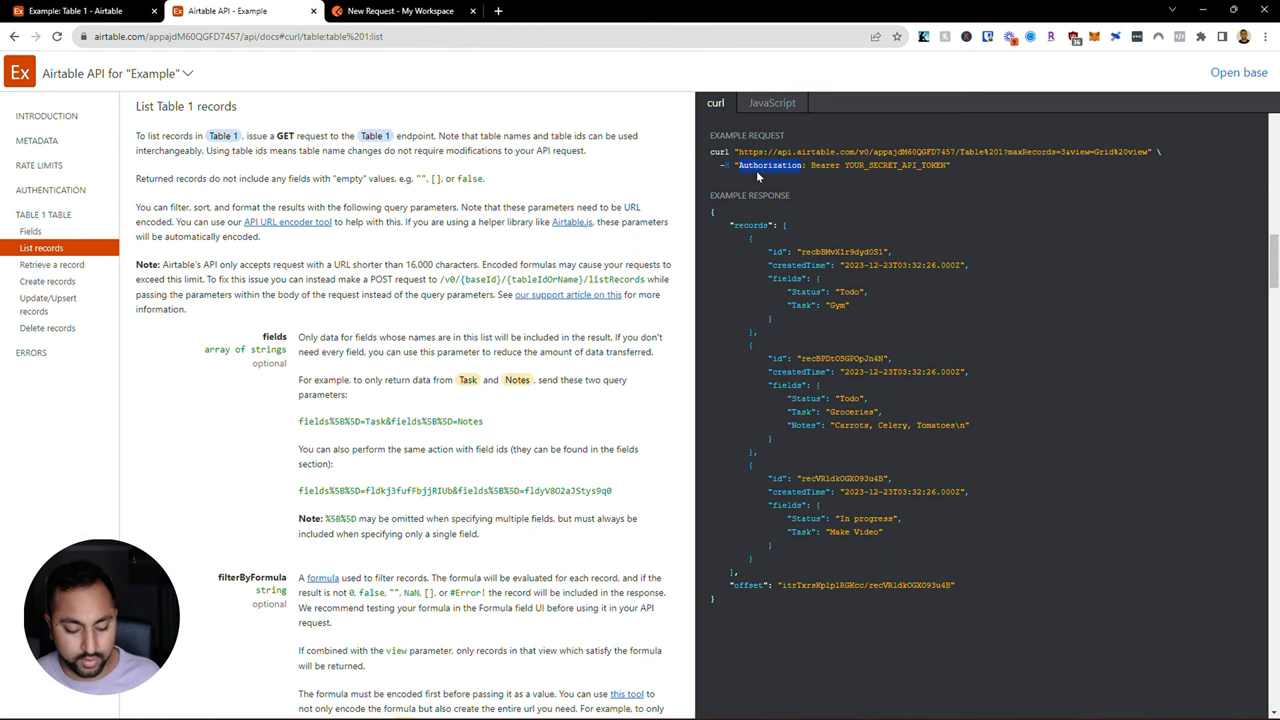
left_click(400, 11)
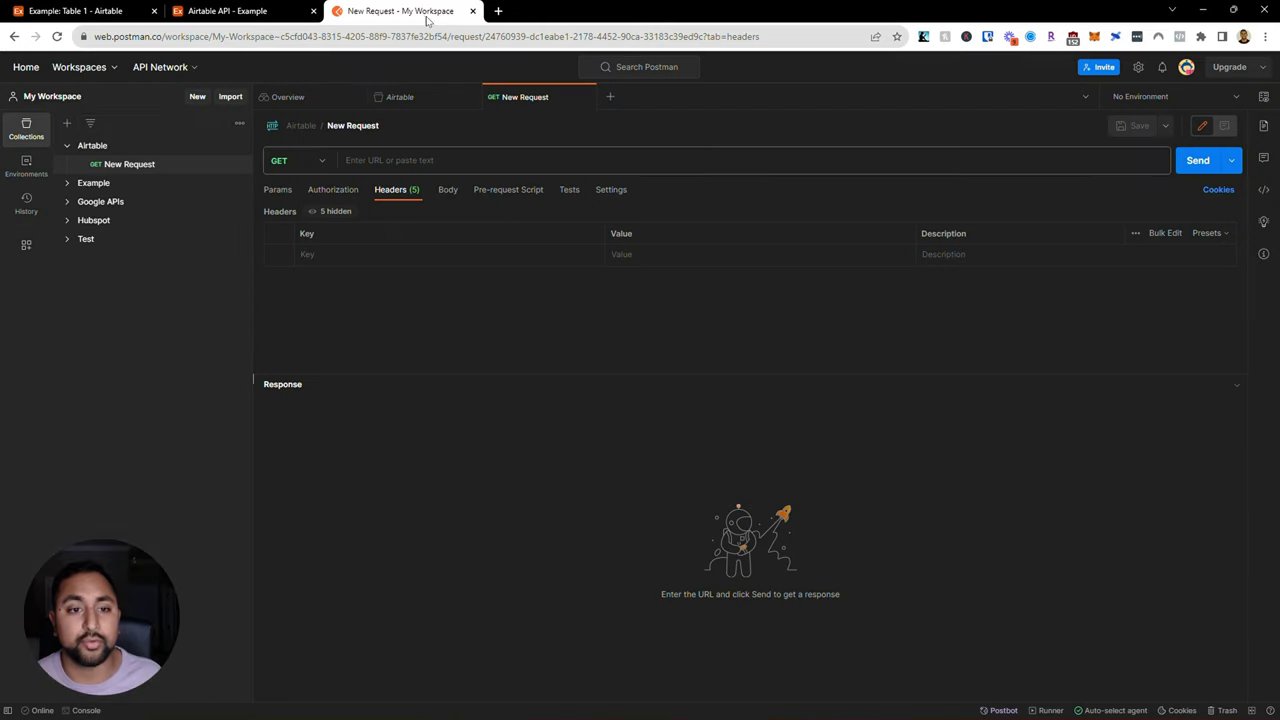
left_click(366, 253)
key("ctrl+v")
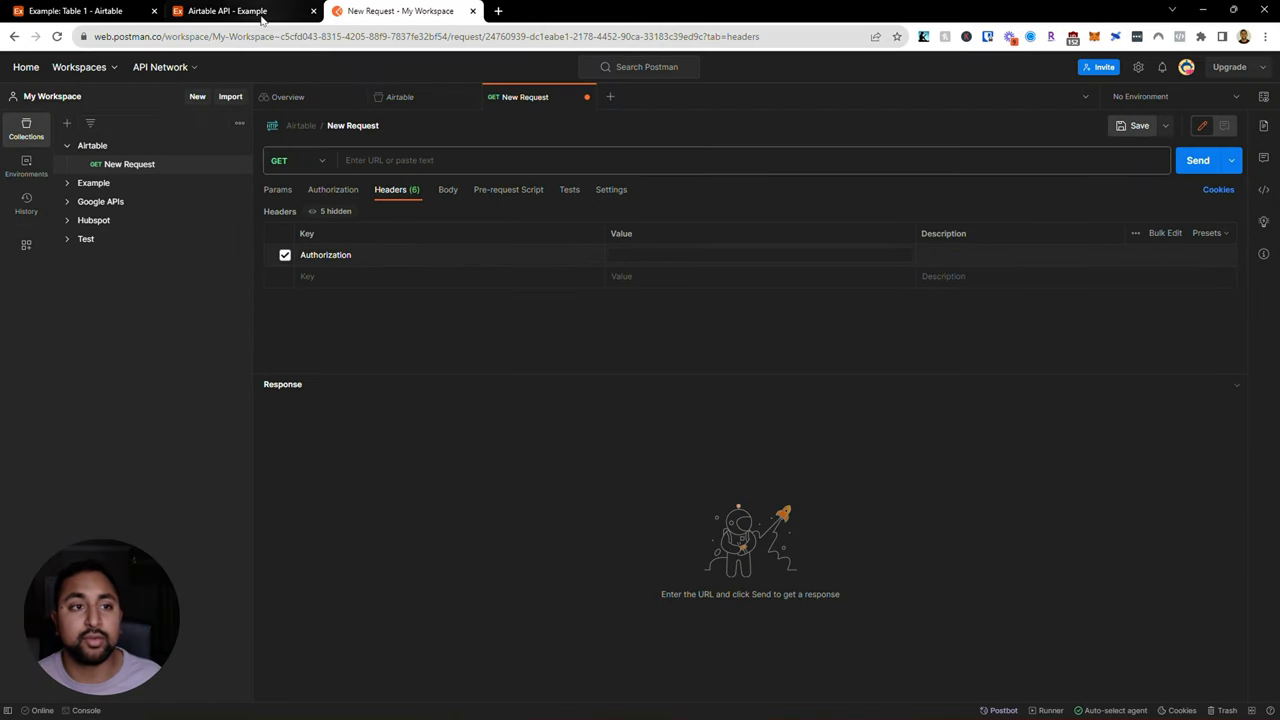
Copy 'Bearer' from the curl example into the header's value
left_click(228, 11)
double_click(826, 166)
key("ctrl+c")
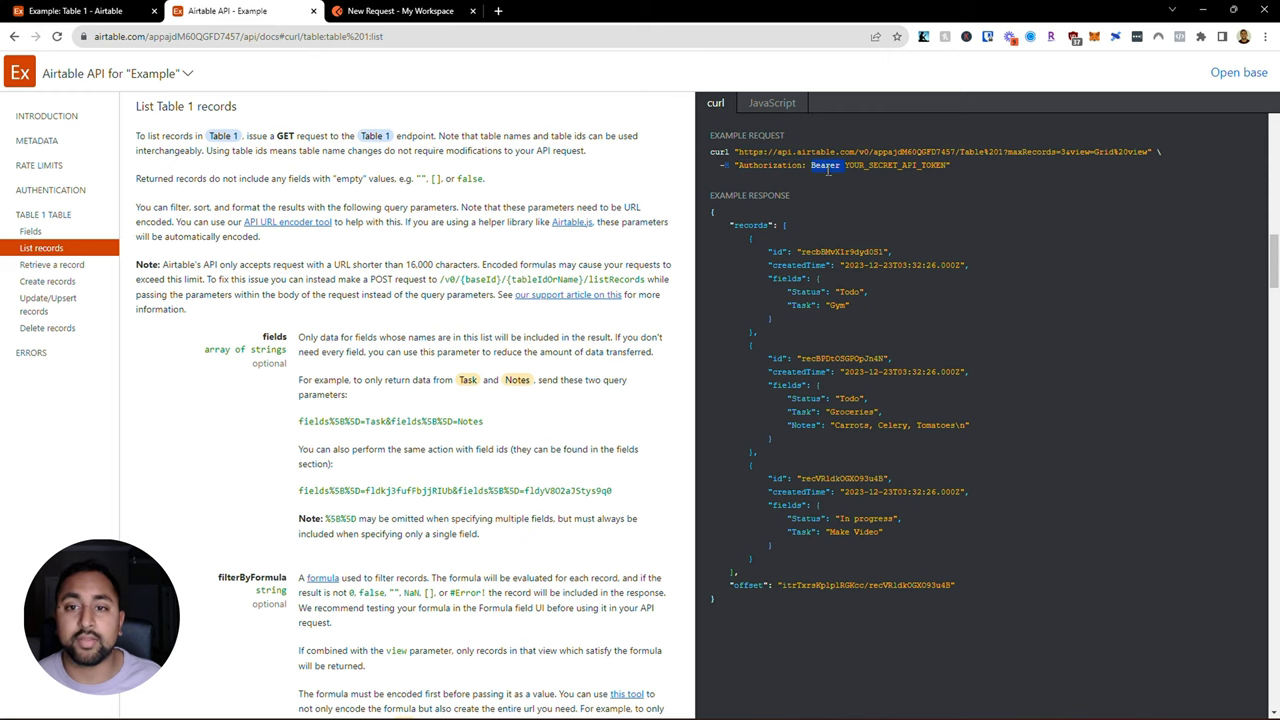
left_click(400, 11)
left_click(642, 259)
key("ctrl+v")
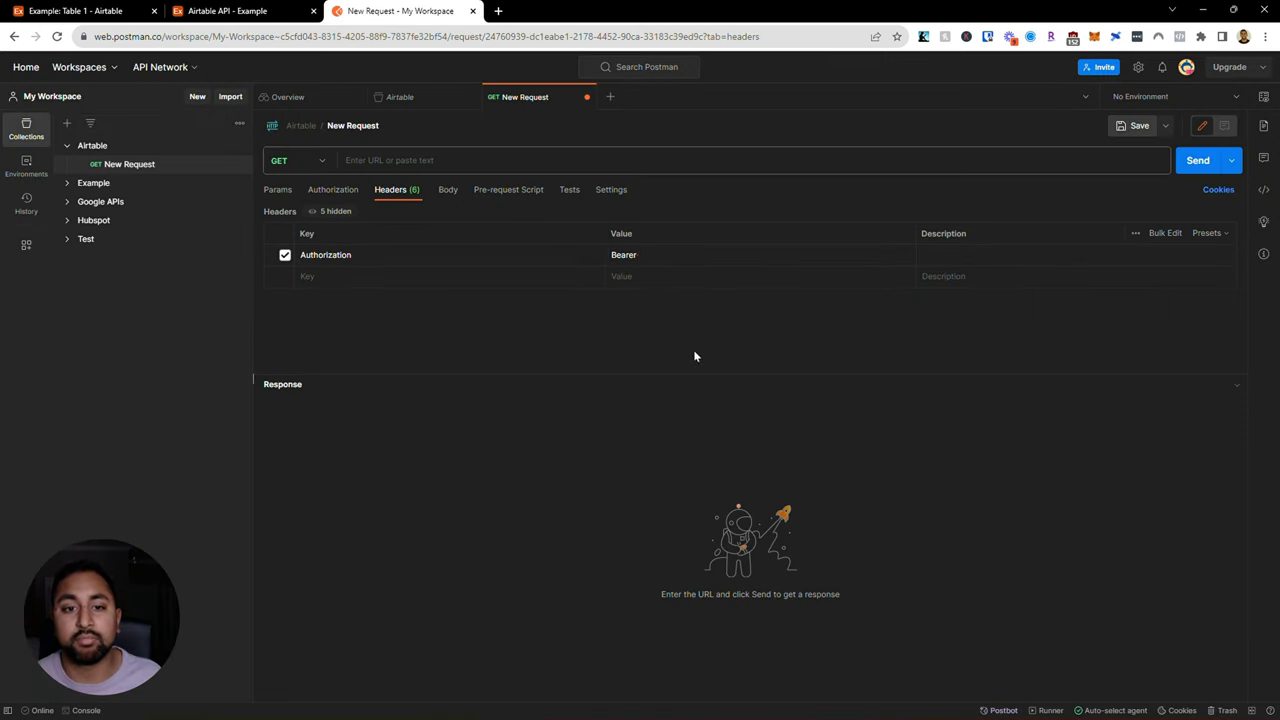
left_click(228, 11)
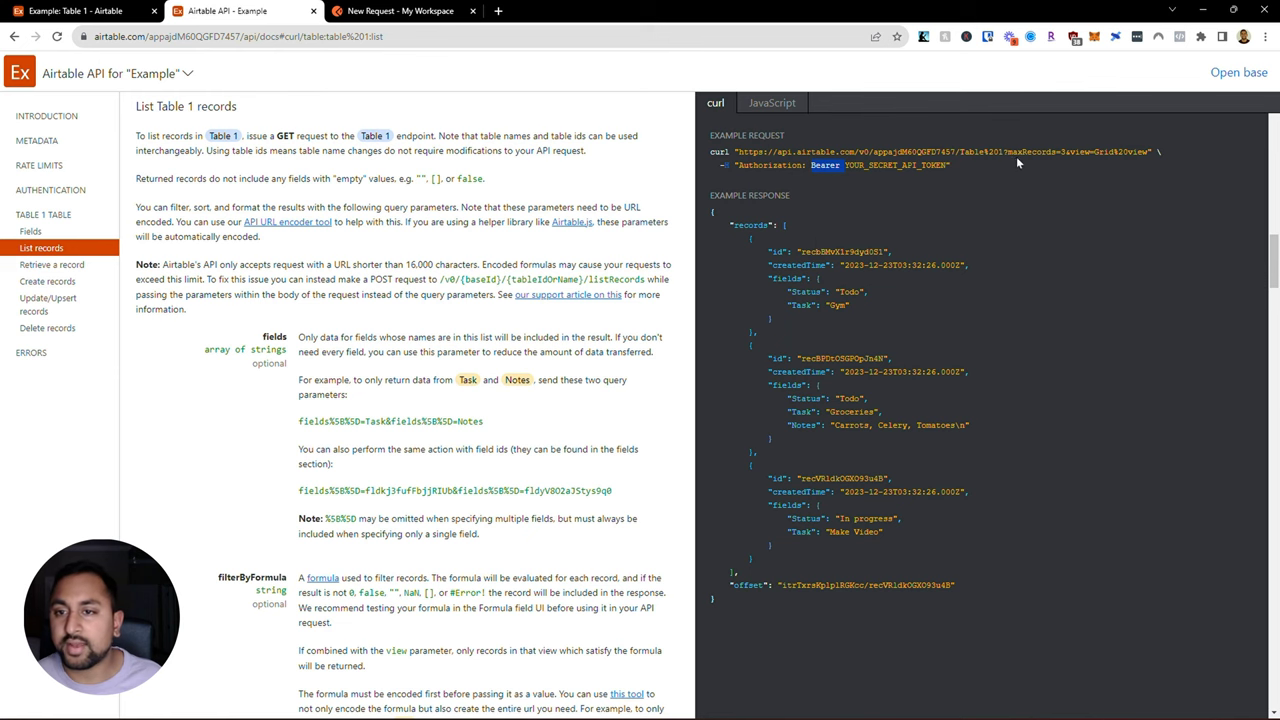
Select the Table 1 endpoint URL up to Table%201 in the curl example
left_click_drag(738, 152, 1010, 152)
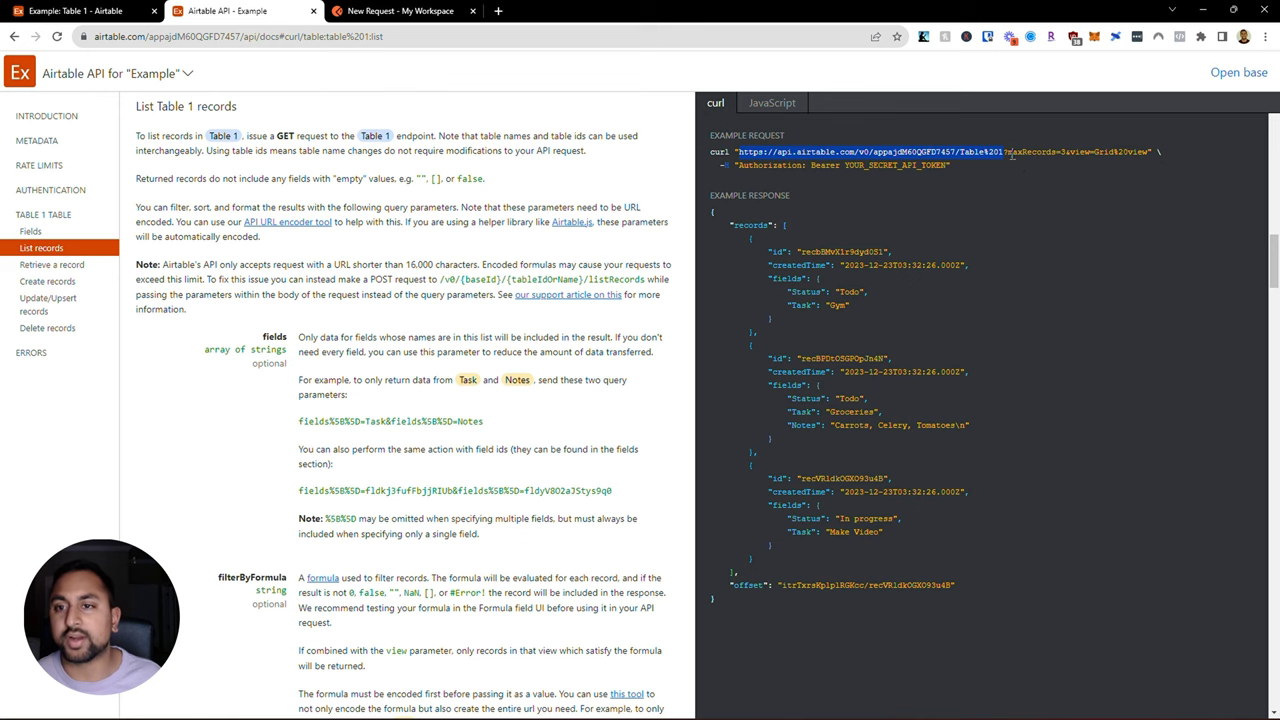
scroll(590, 362, "down", 2)
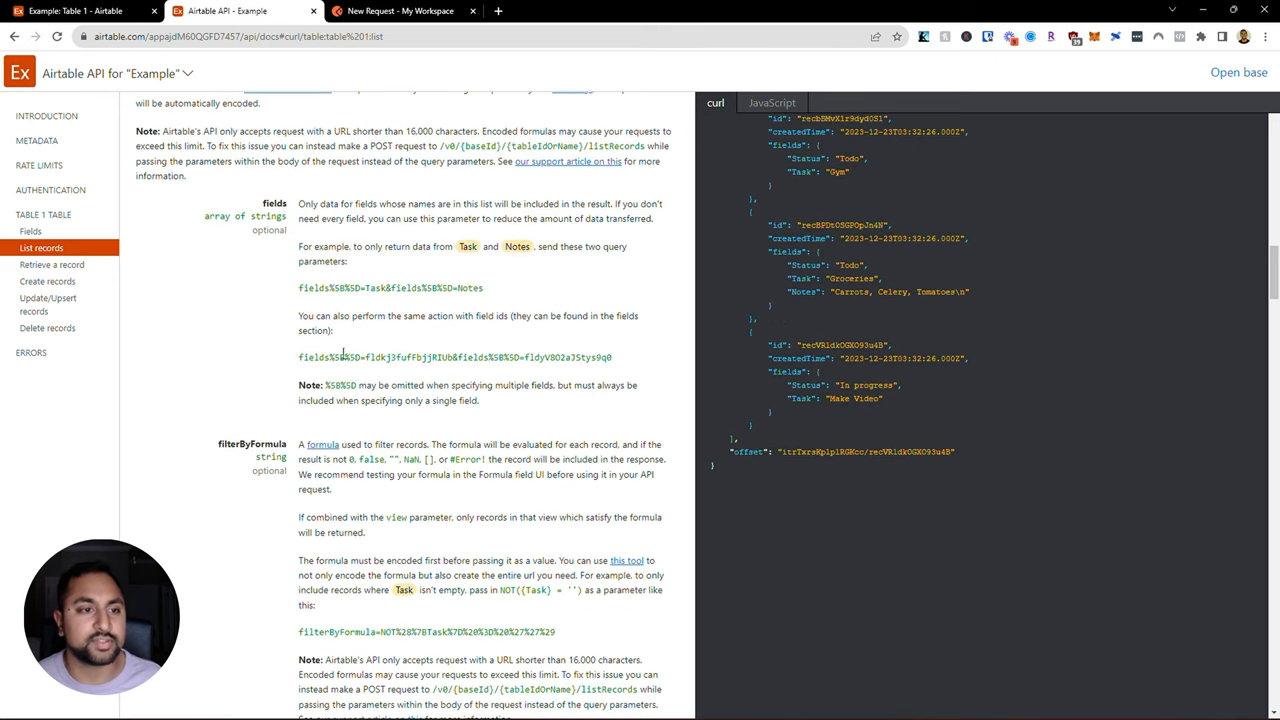
scroll(343, 355, "down", 4)
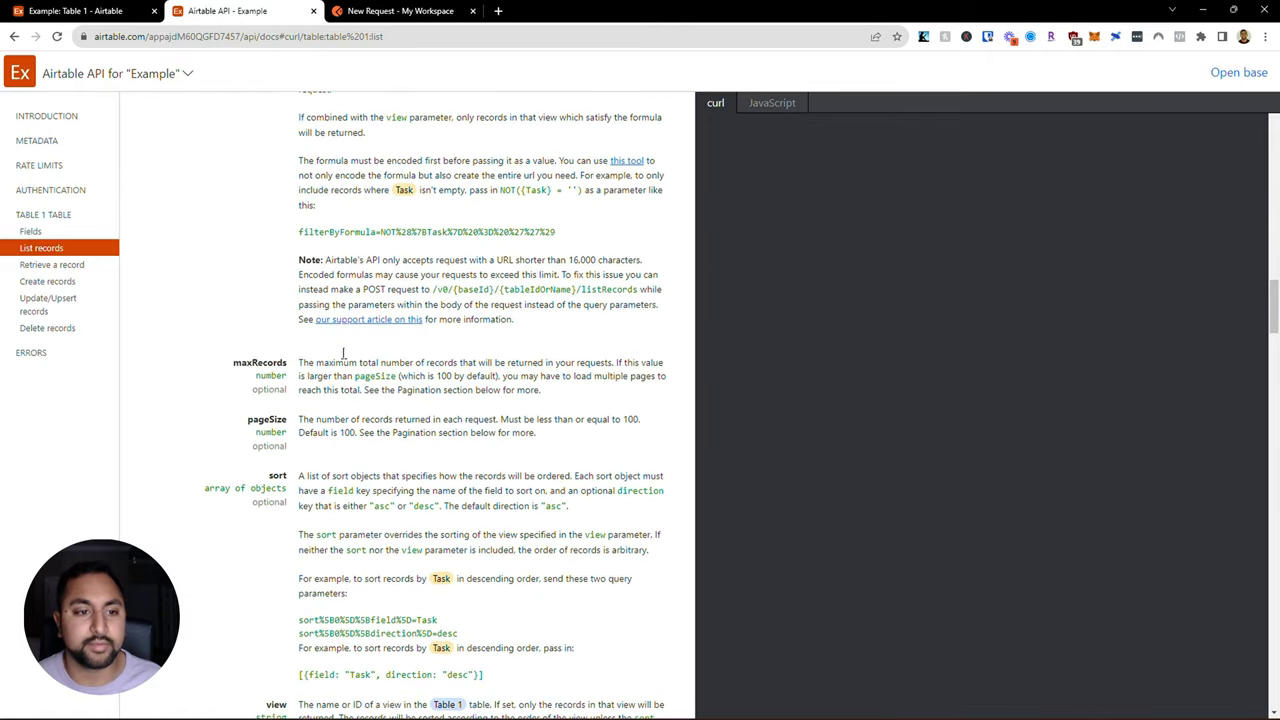
scroll(343, 355, "up", 4)
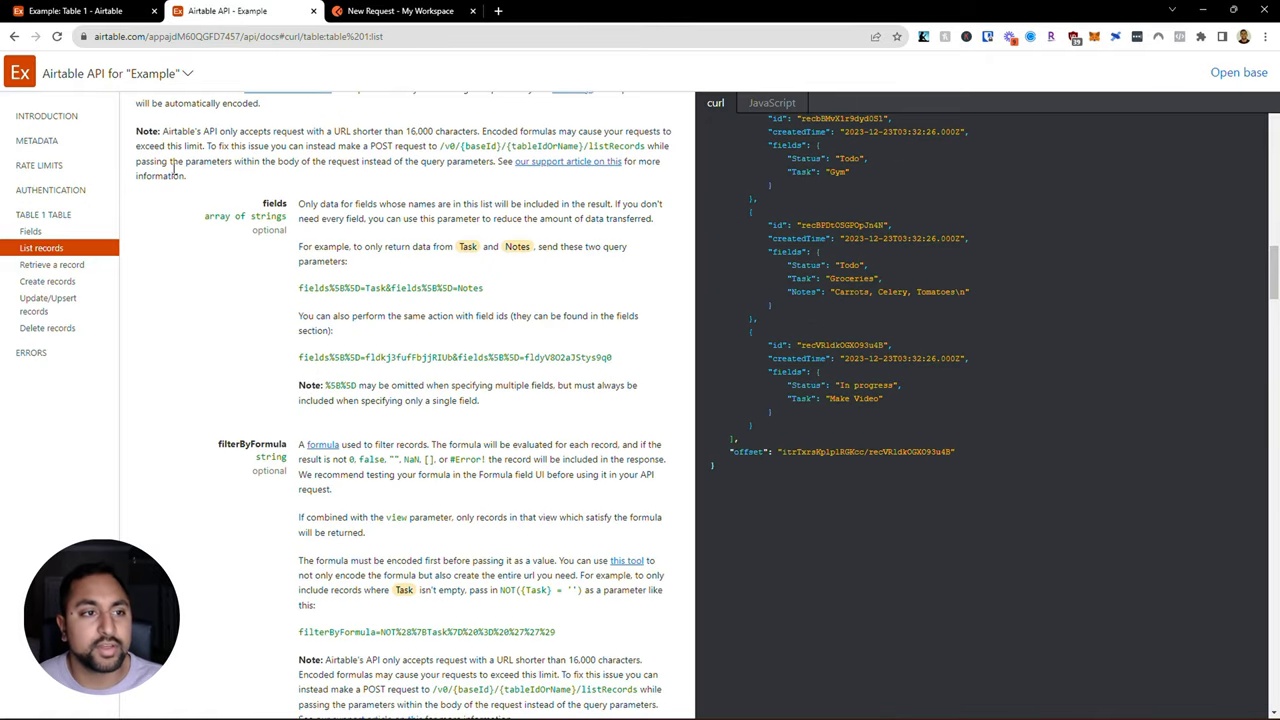
scroll(218, 177, "up", 2)
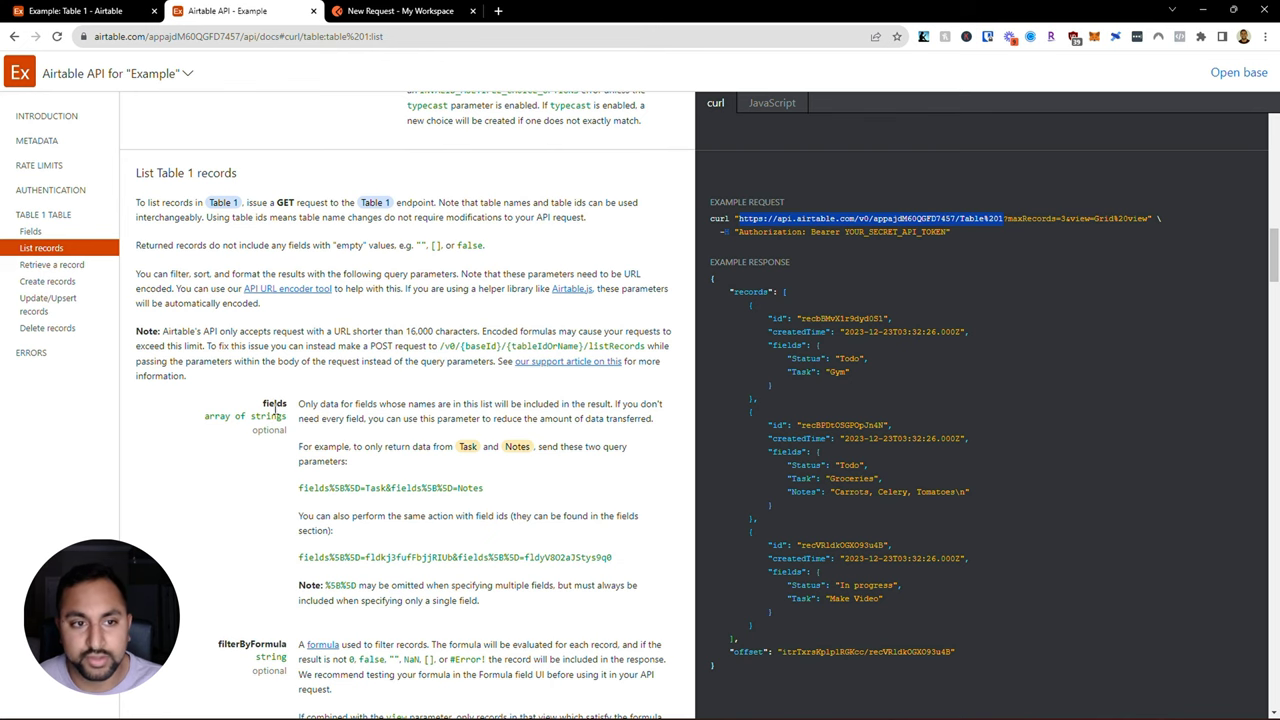
scroll(274, 410, "down", 1)
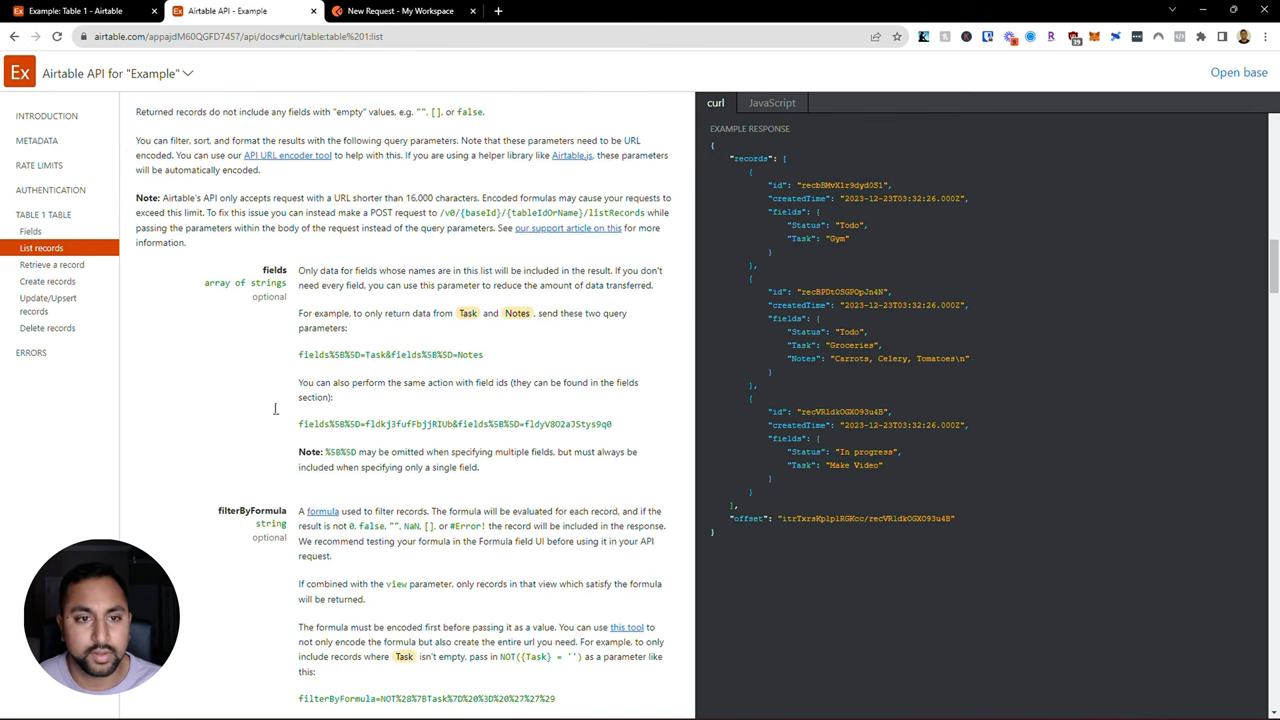
Review the fields, filterByFormula, maxRecords and pageSize query parameters
double_click(274, 268)
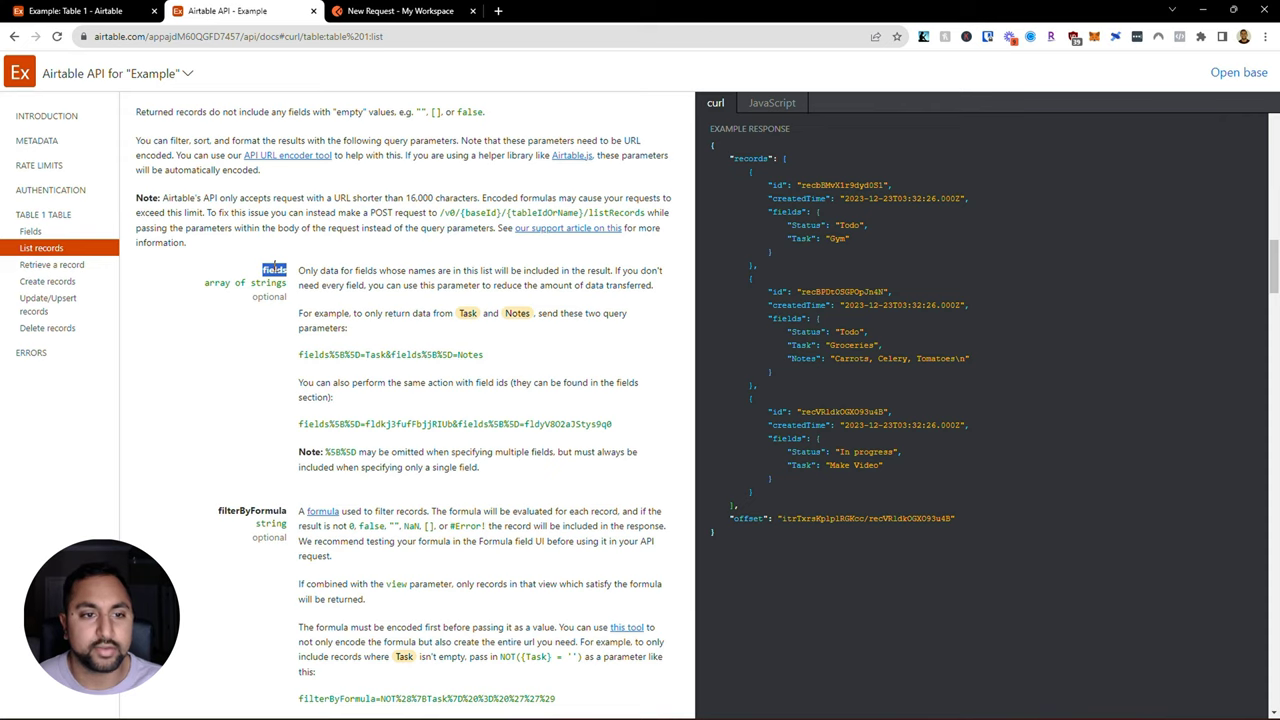
double_click(466, 313)
left_click(480, 318)
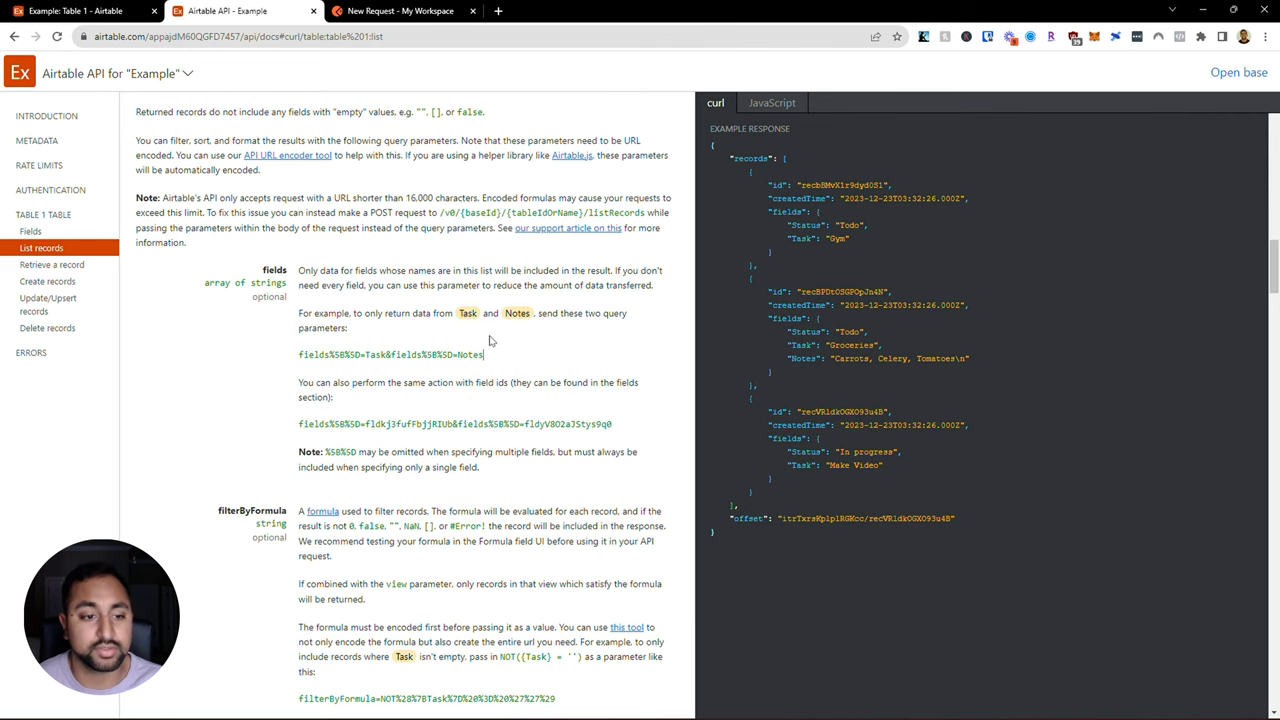
scroll(490, 341, "down", 5)
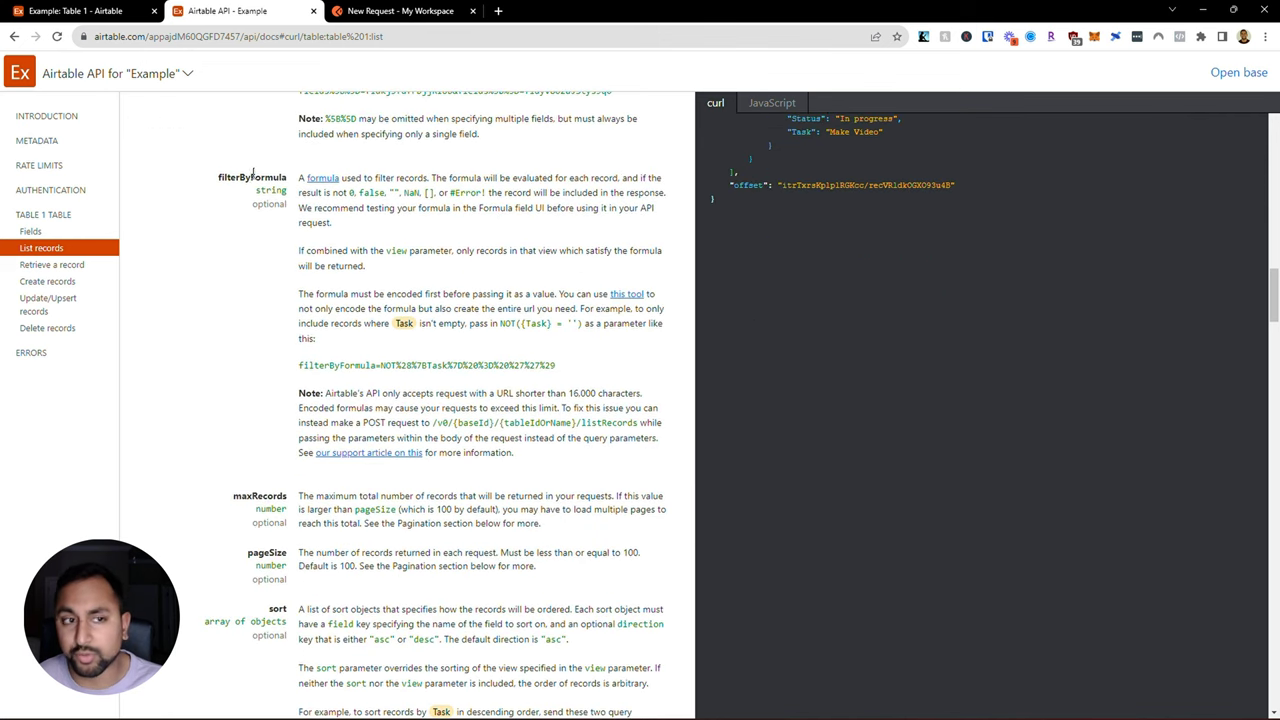
double_click(253, 177)
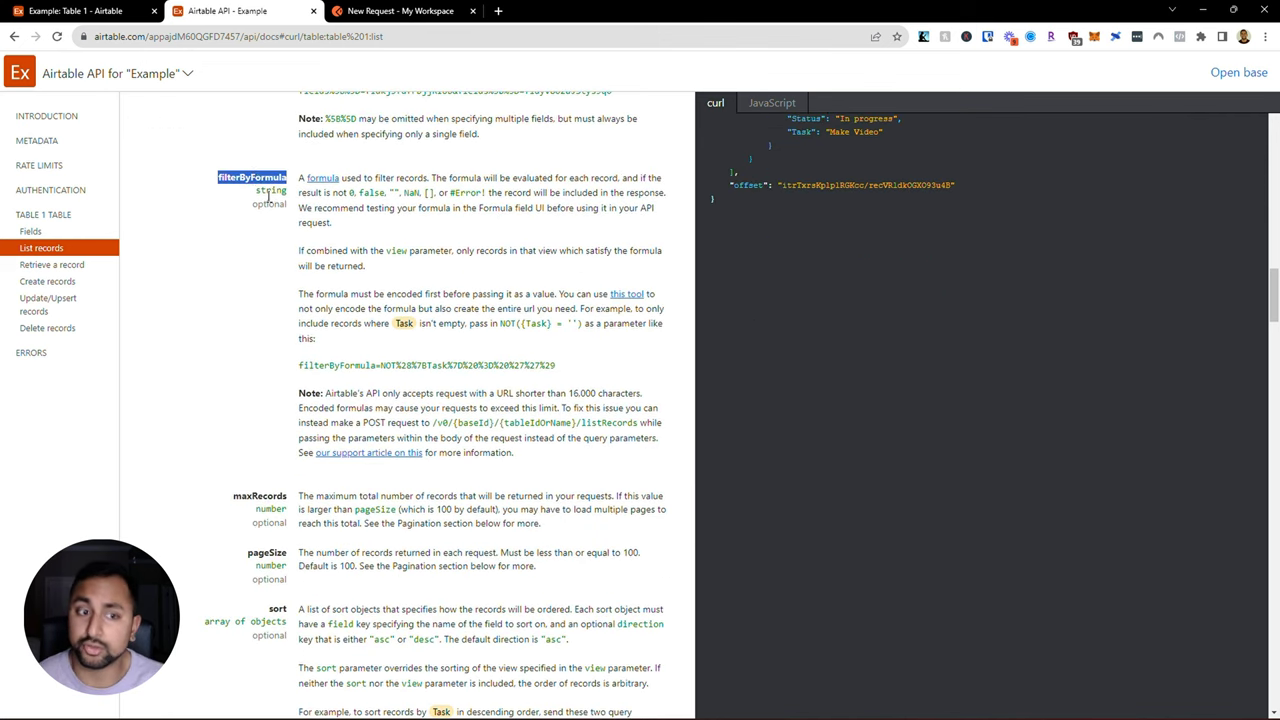
scroll(295, 245, "down", 4)
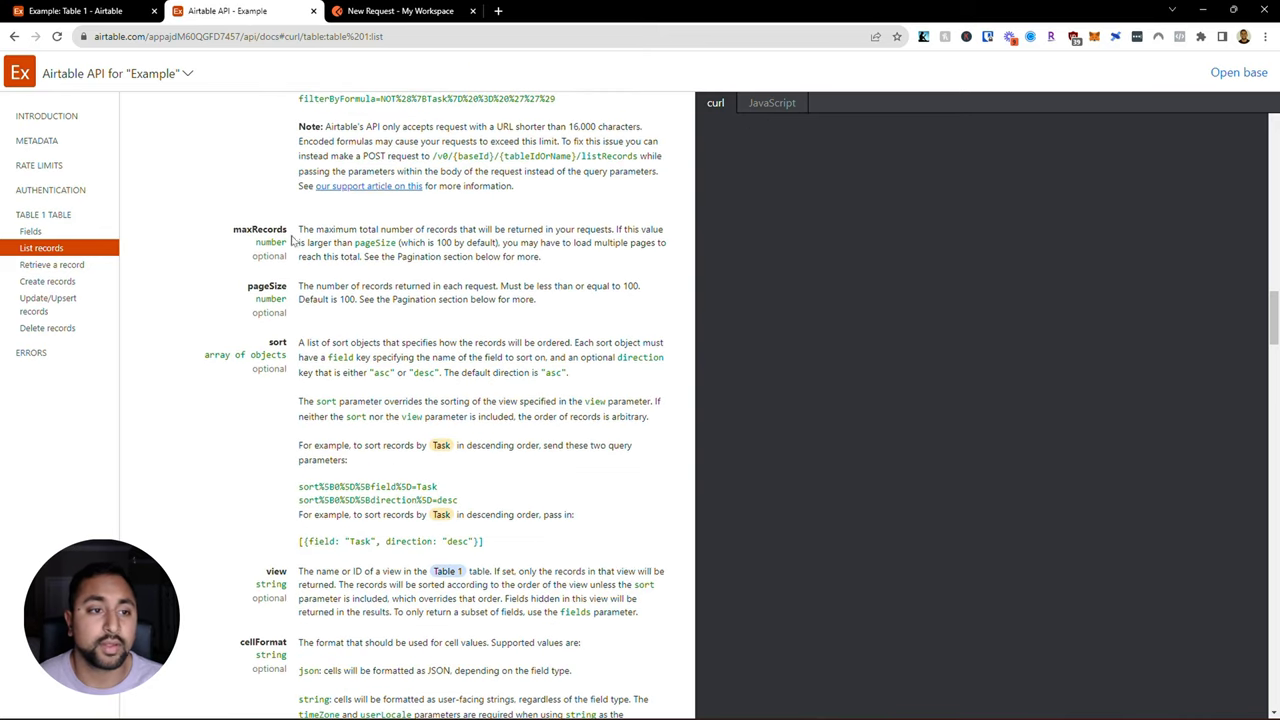
double_click(262, 229)
double_click(272, 286)
left_click(280, 342)
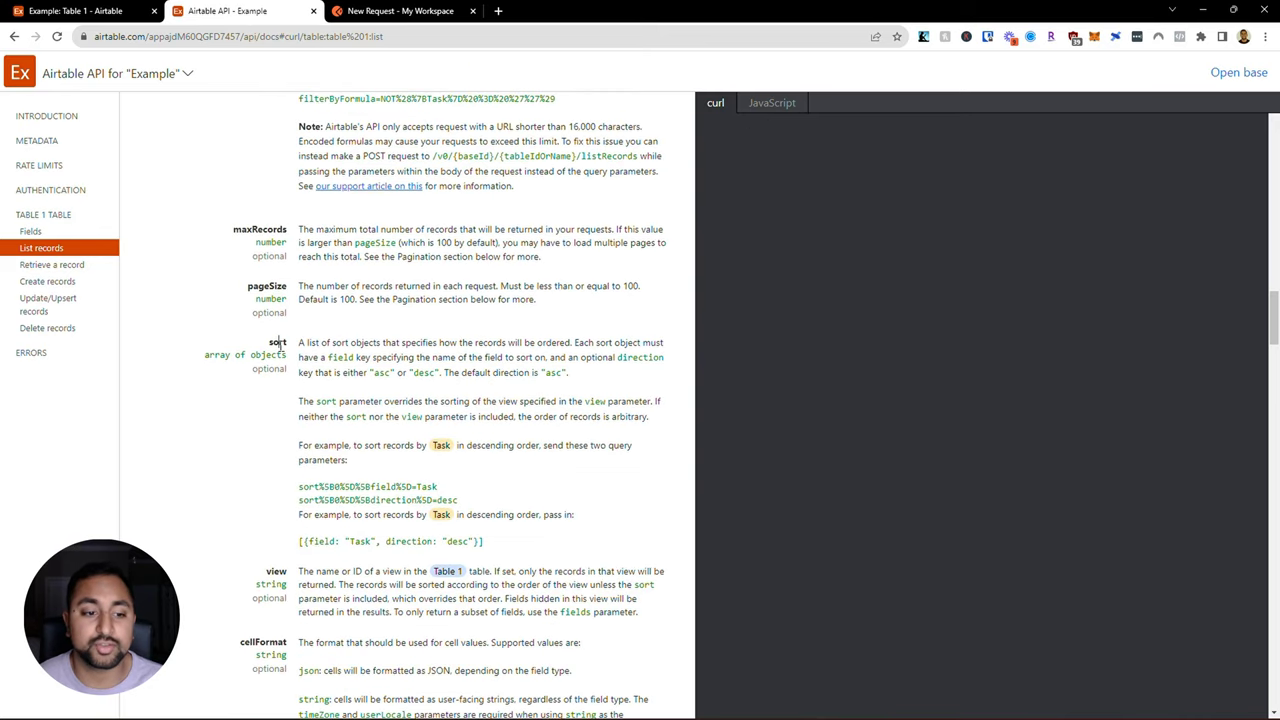
scroll(280, 342, "down", 8)
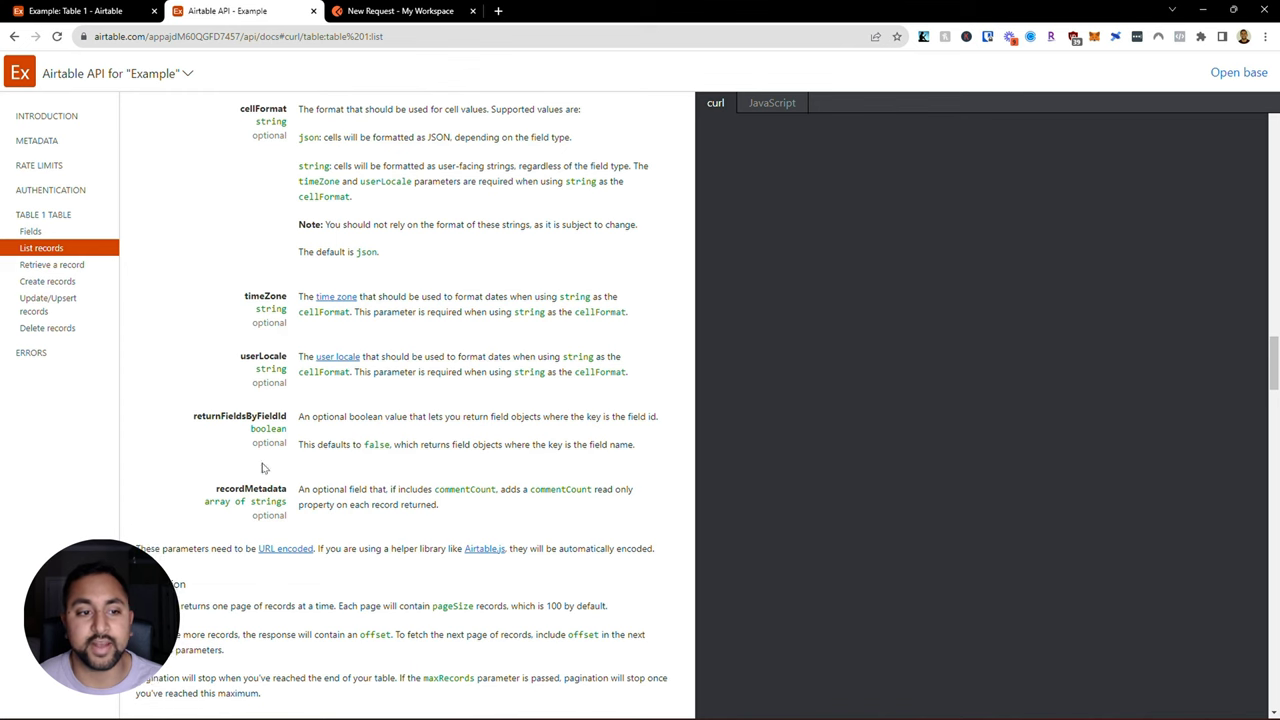
scroll(363, 436, "up", 3)
scroll(363, 436, "up", 6)
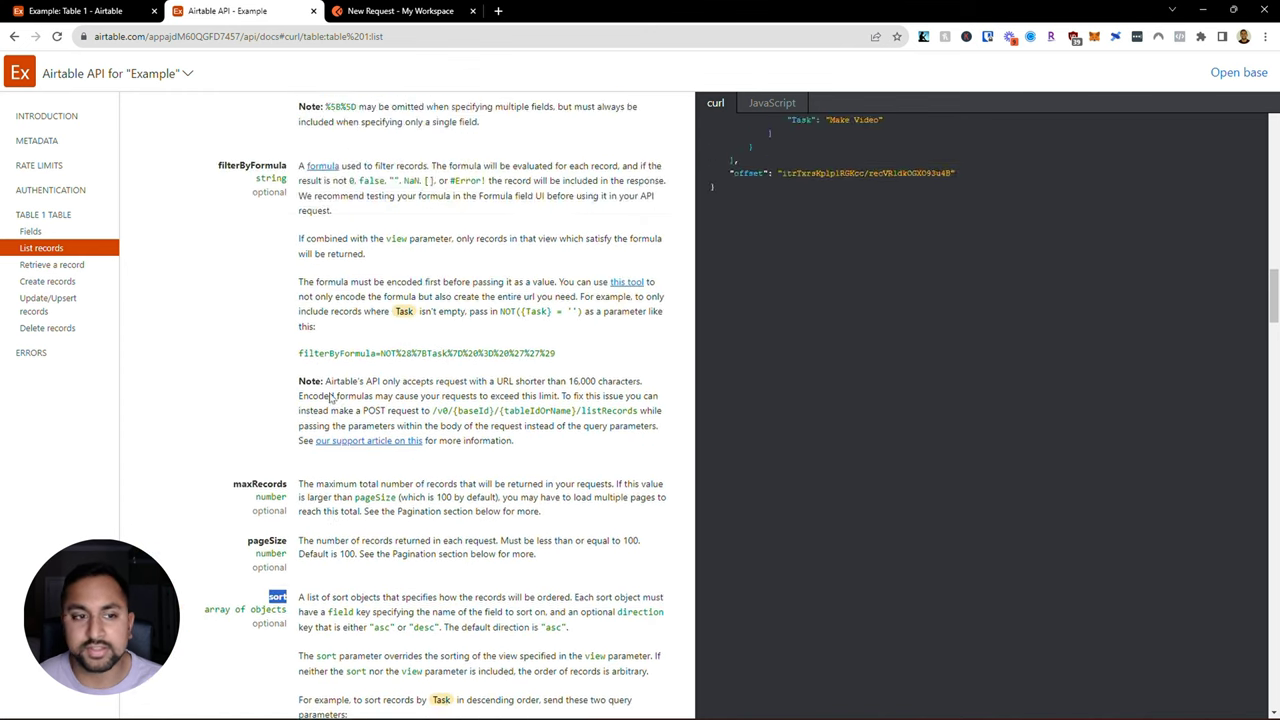
scroll(330, 398, "up", 3)
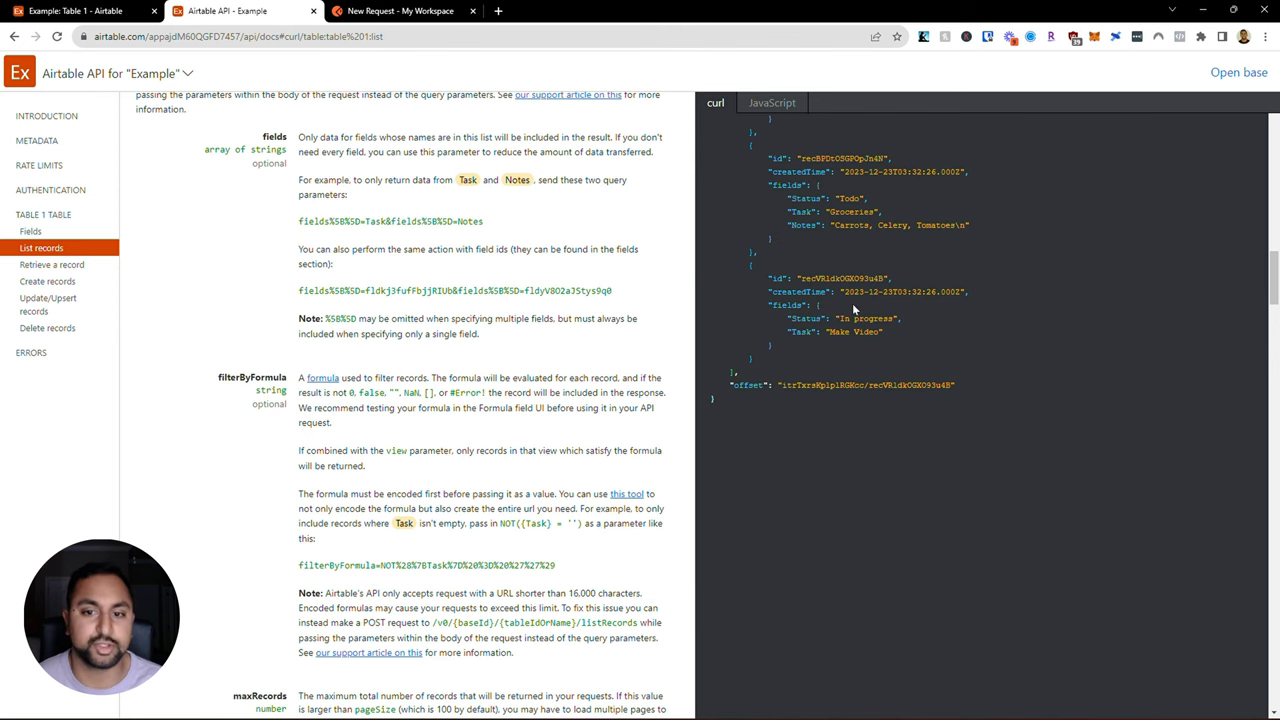
scroll(852, 303, "up", 2)
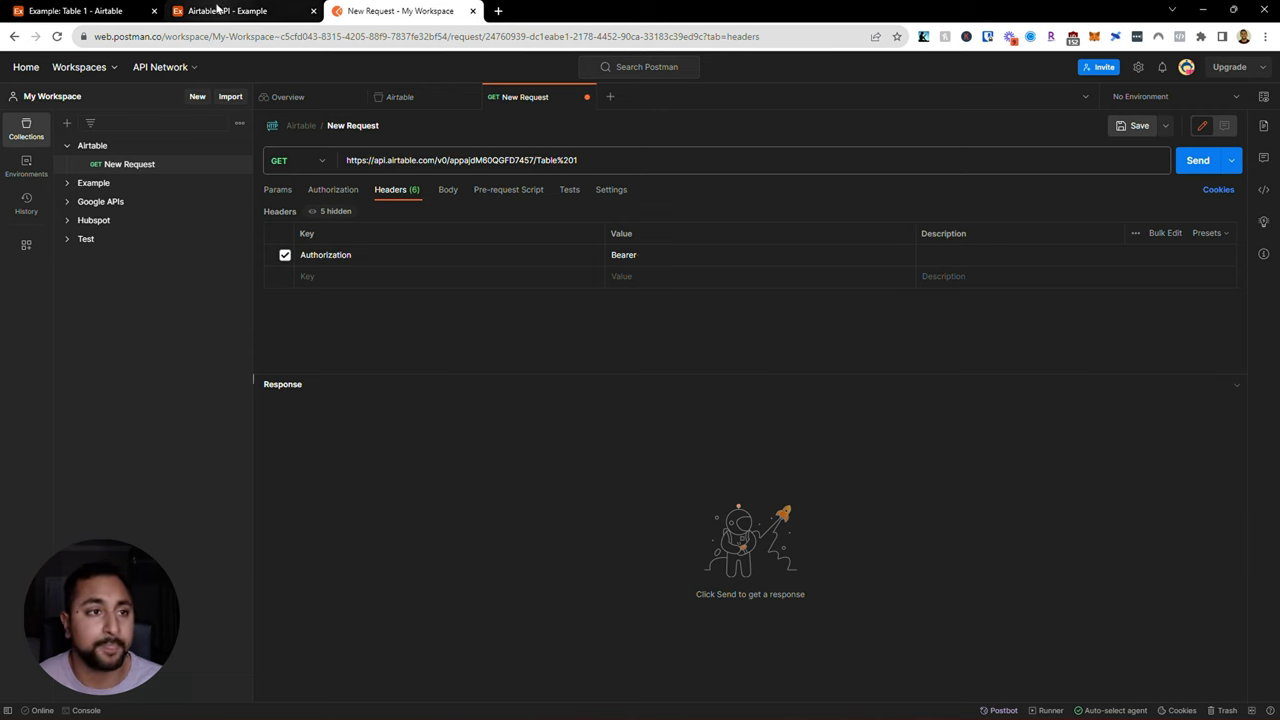
Select the secret API token placeholder in the curl example, then return to the Example base's table
left_click(218, 12)
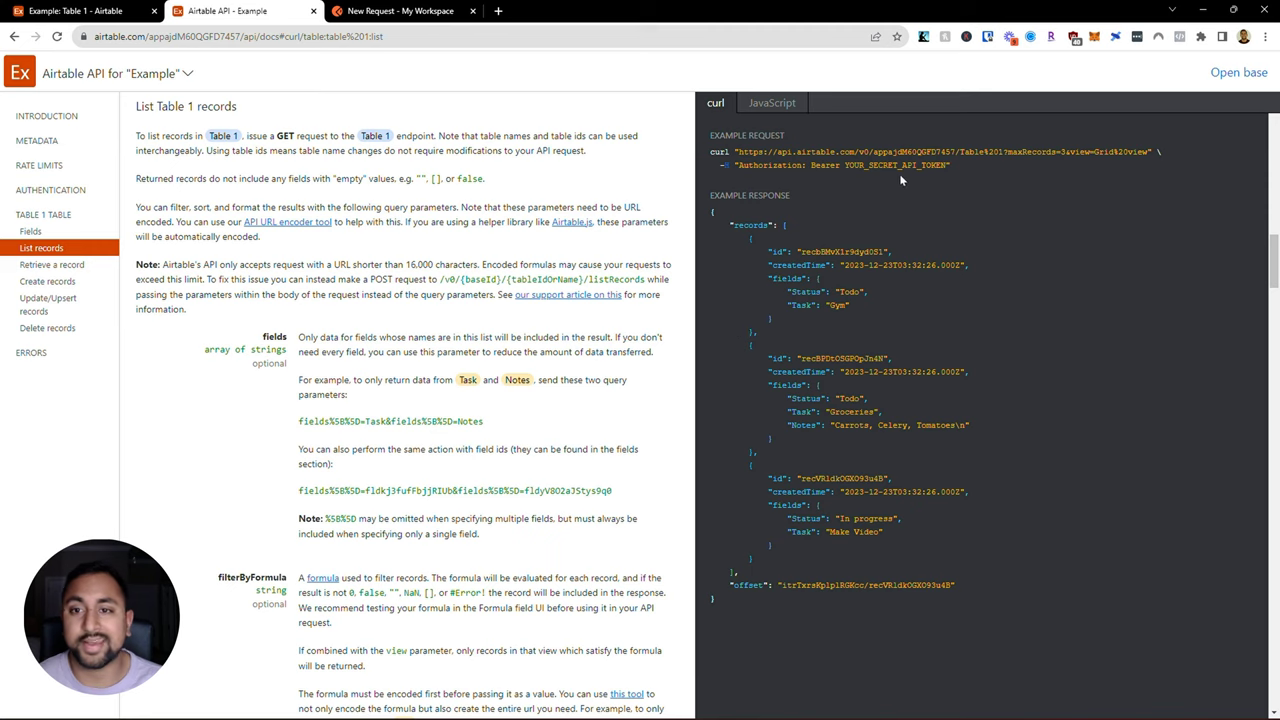
double_click(871, 166)
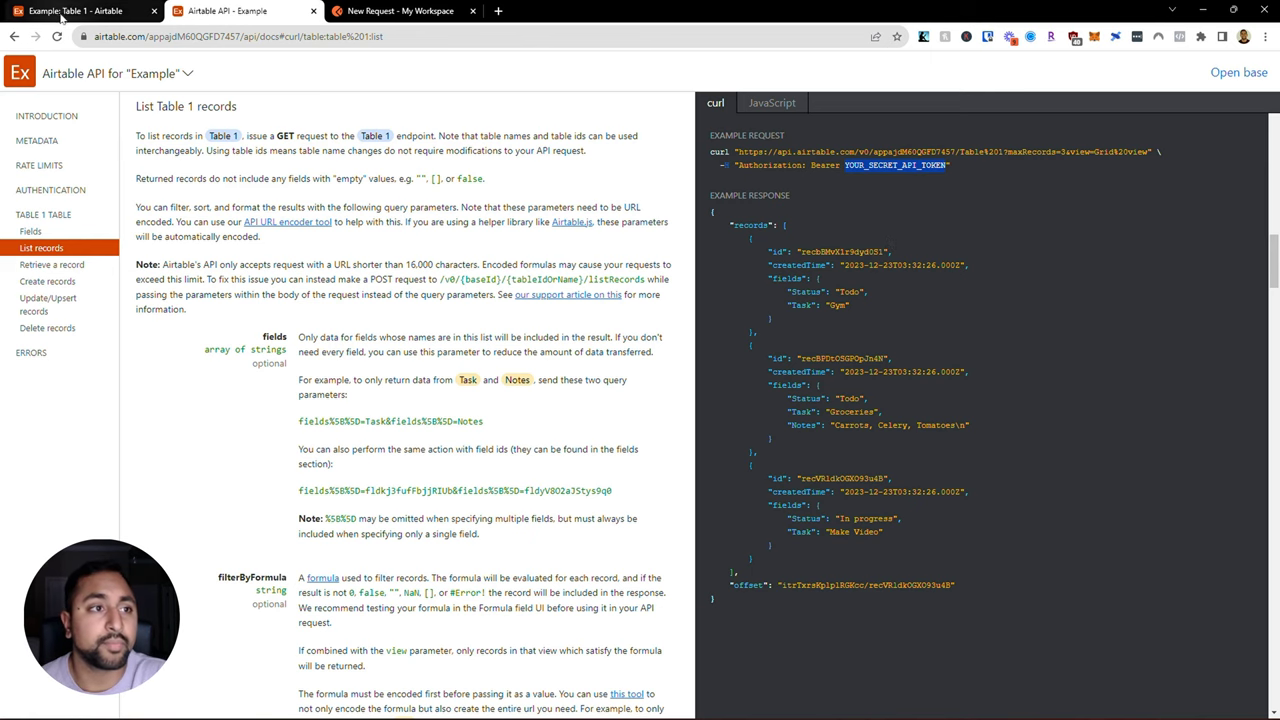
left_click(90, 11)
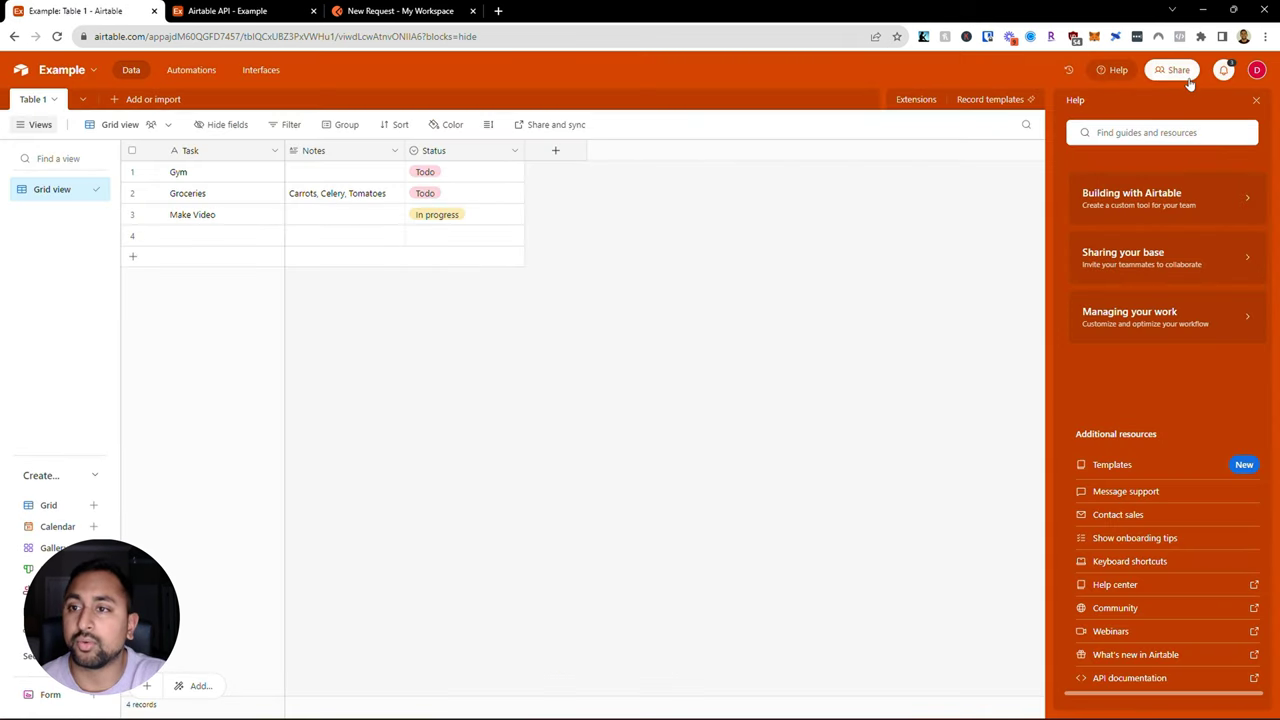
Open the developer hub from the account menu, note the API key deprecation, and reach Personal access tokens
left_click(1256, 71)
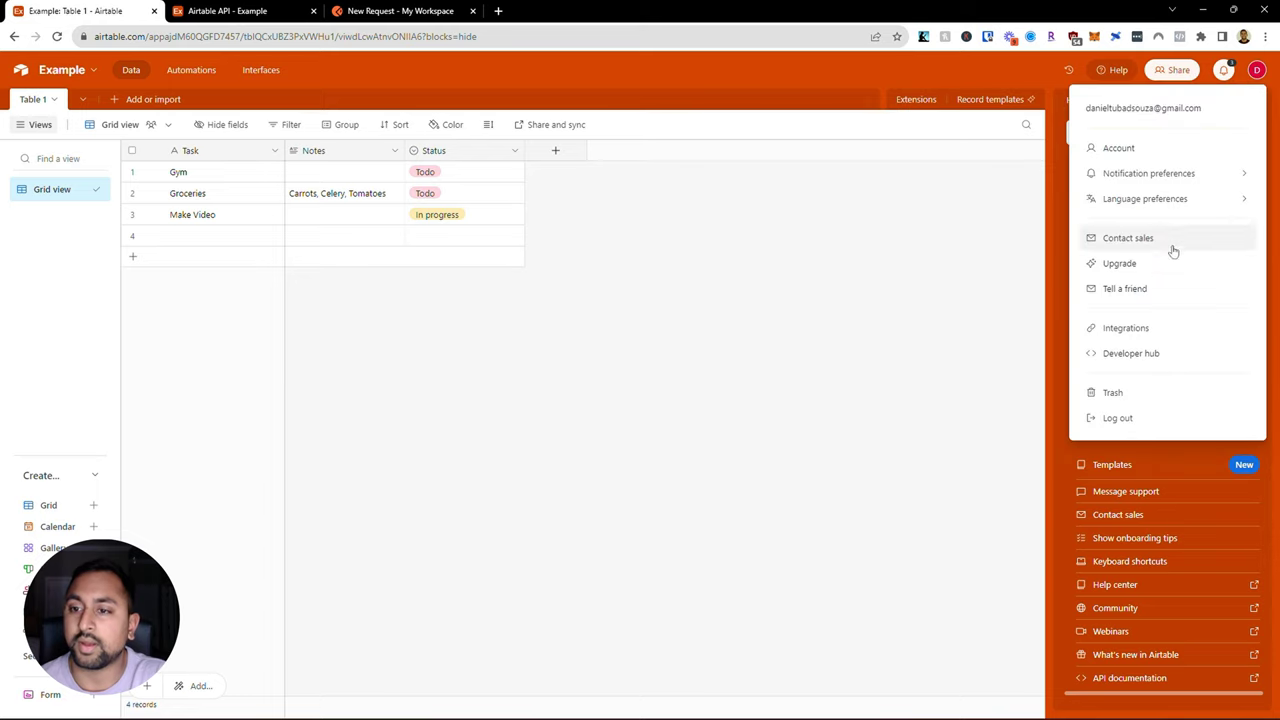
left_click(1158, 354)
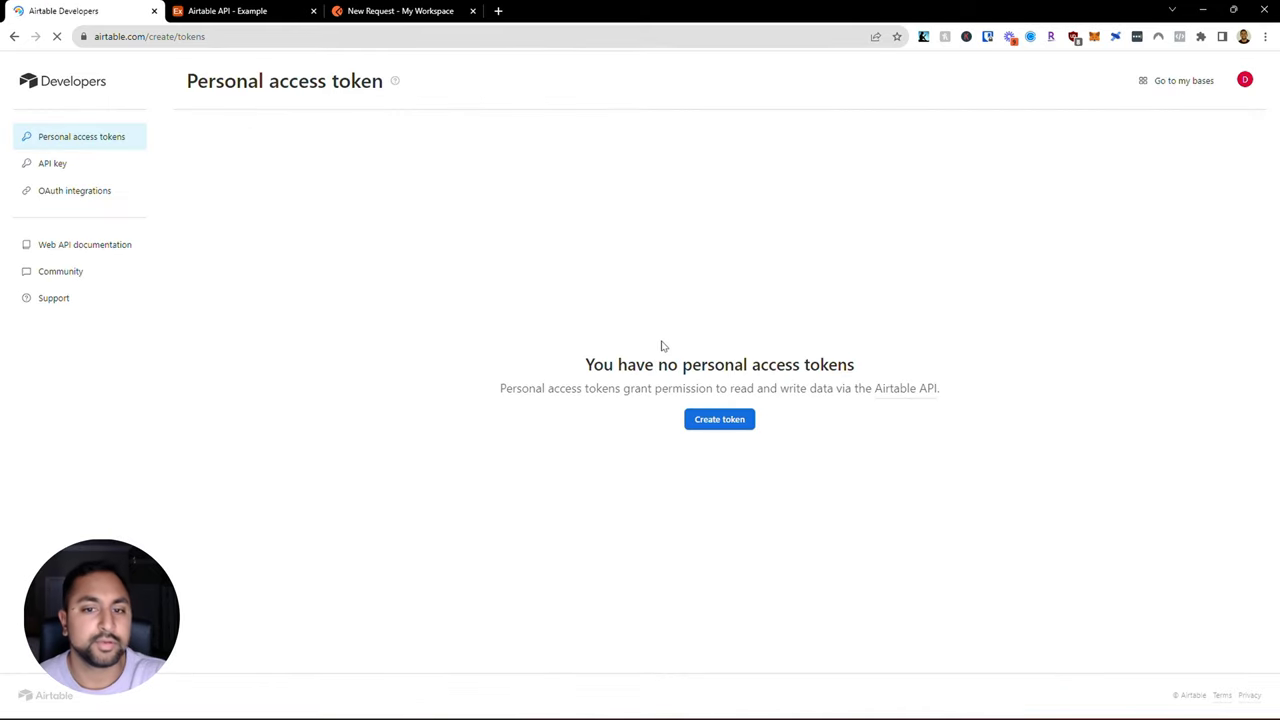
left_click(56, 166)
left_click_drag(228, 155, 786, 155)
left_click(755, 188)
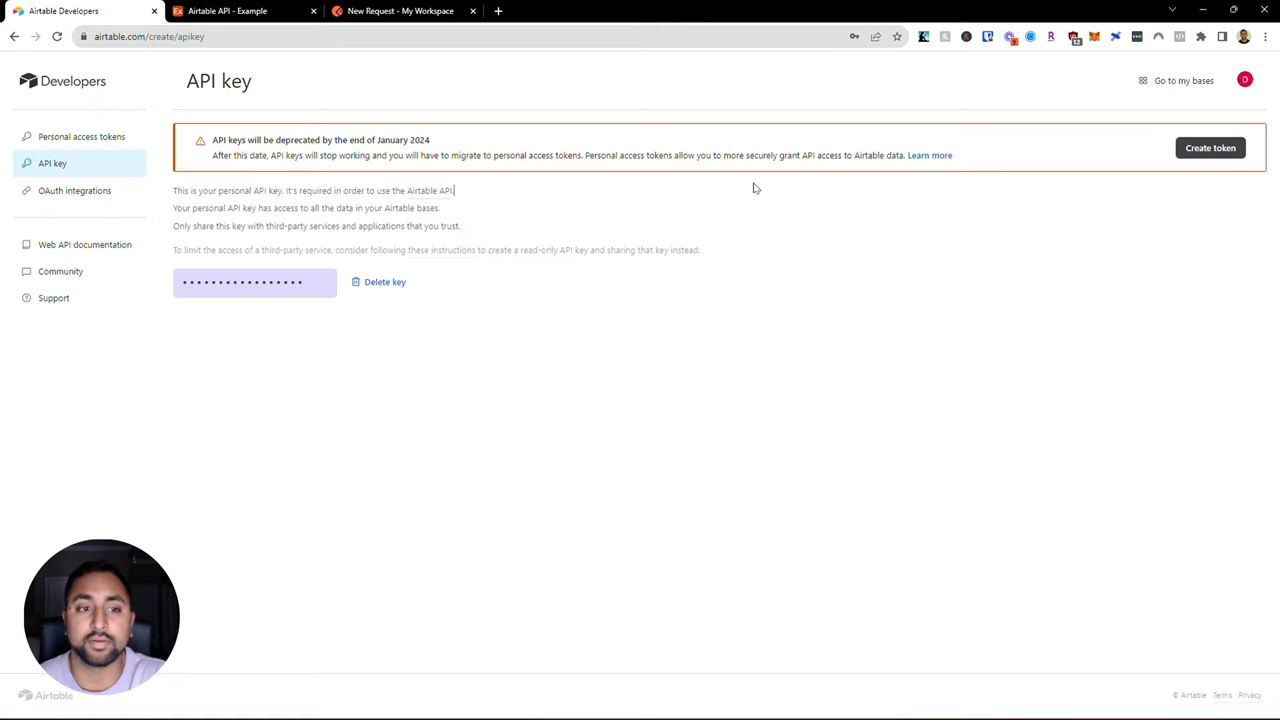
left_click(54, 136)
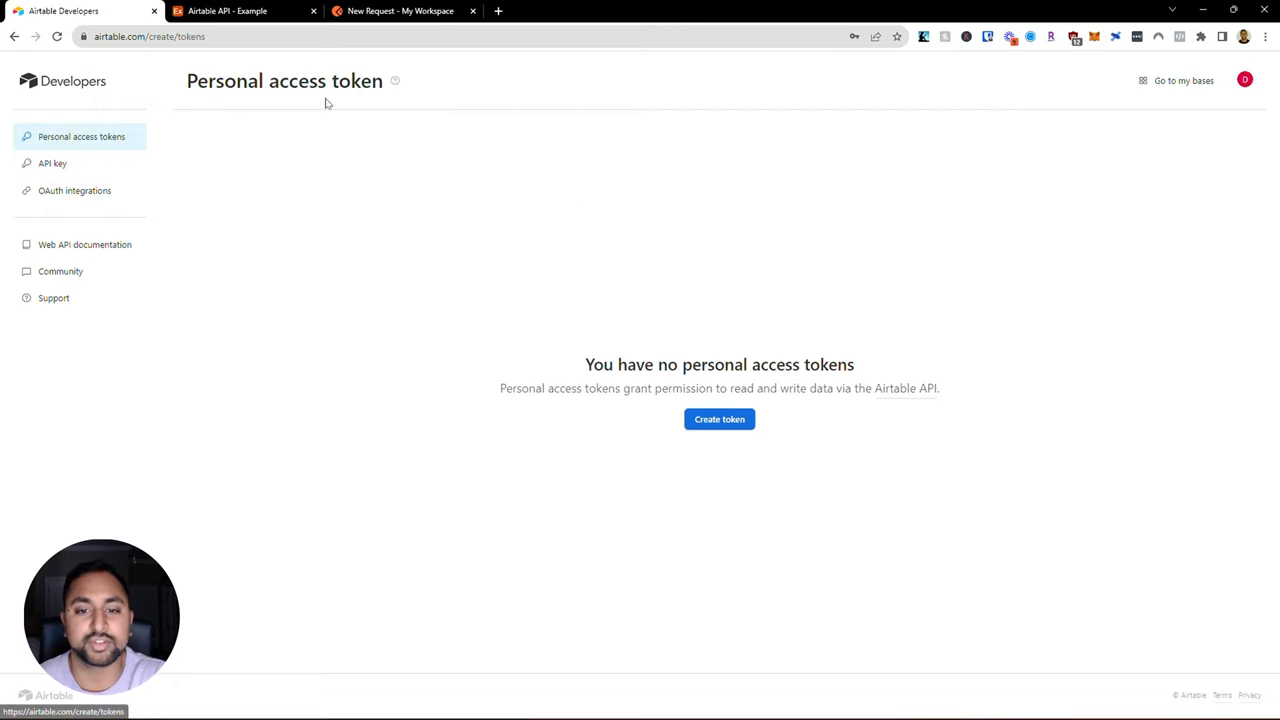
Start a new personal access token named 'Demo Video', correcting the typo
left_click(718, 420)
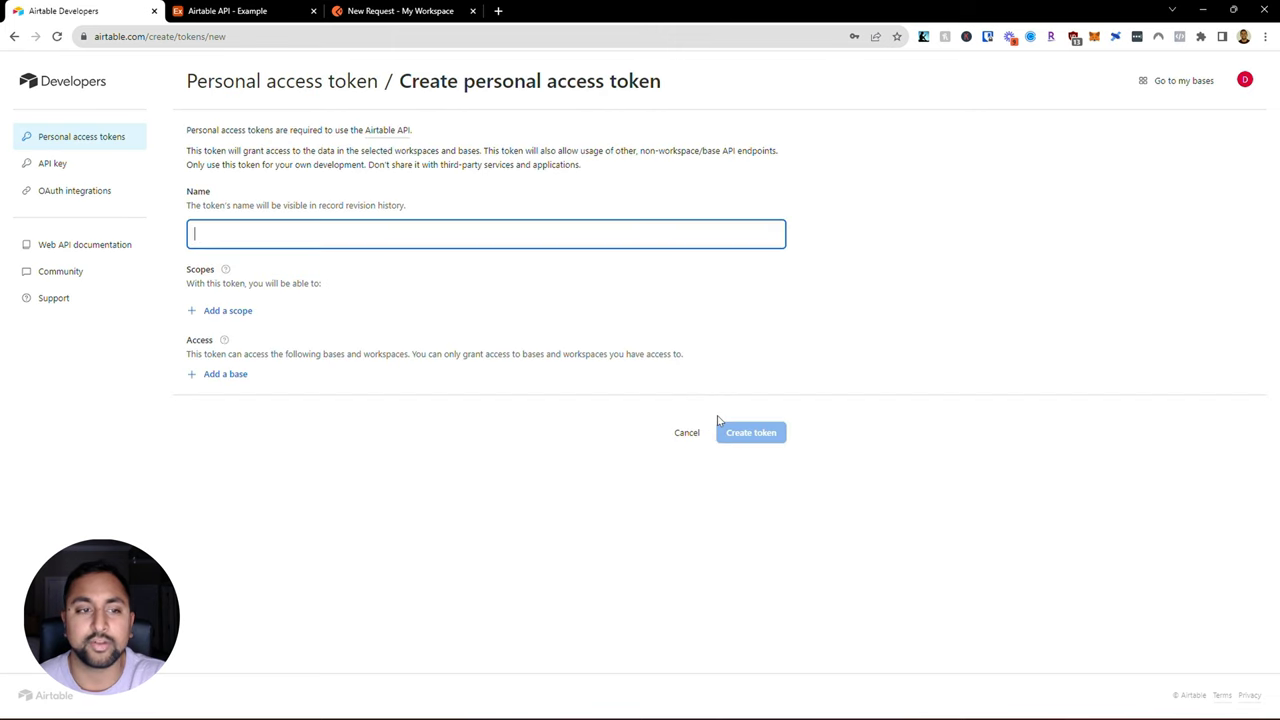
type("Demo Videwo")
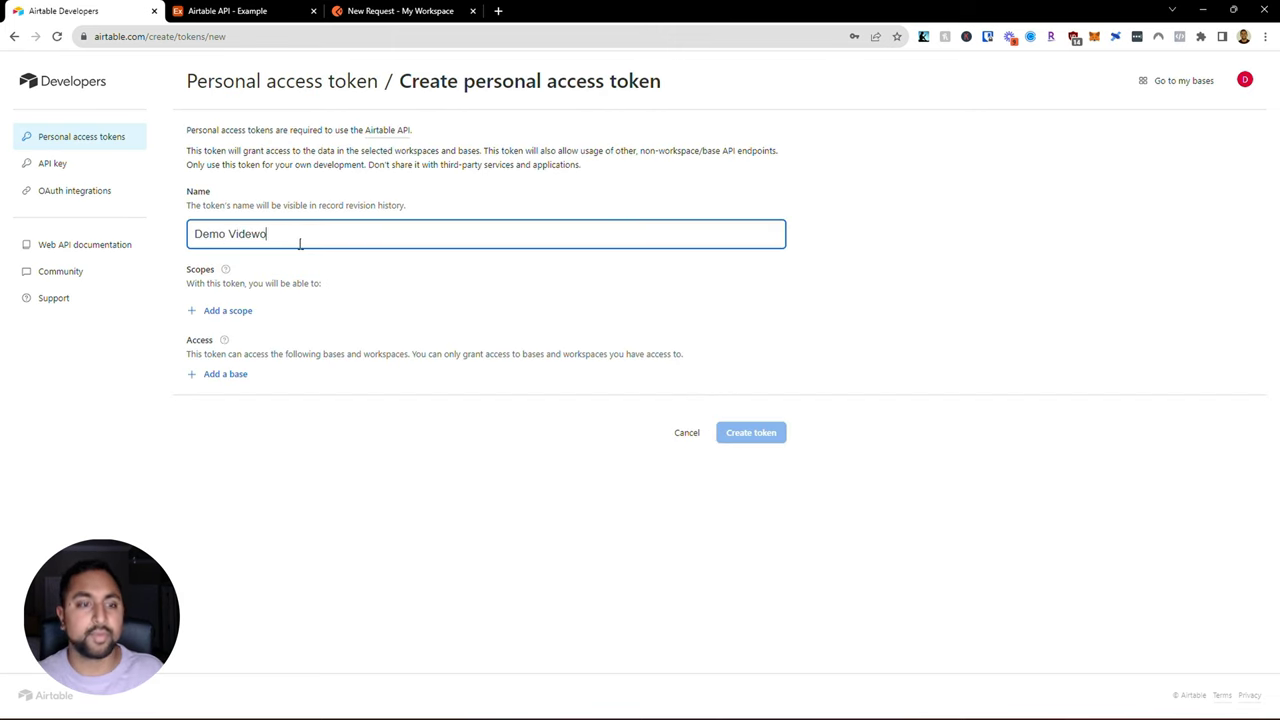
key("BackSpace")
key("BackSpace")
type("o")
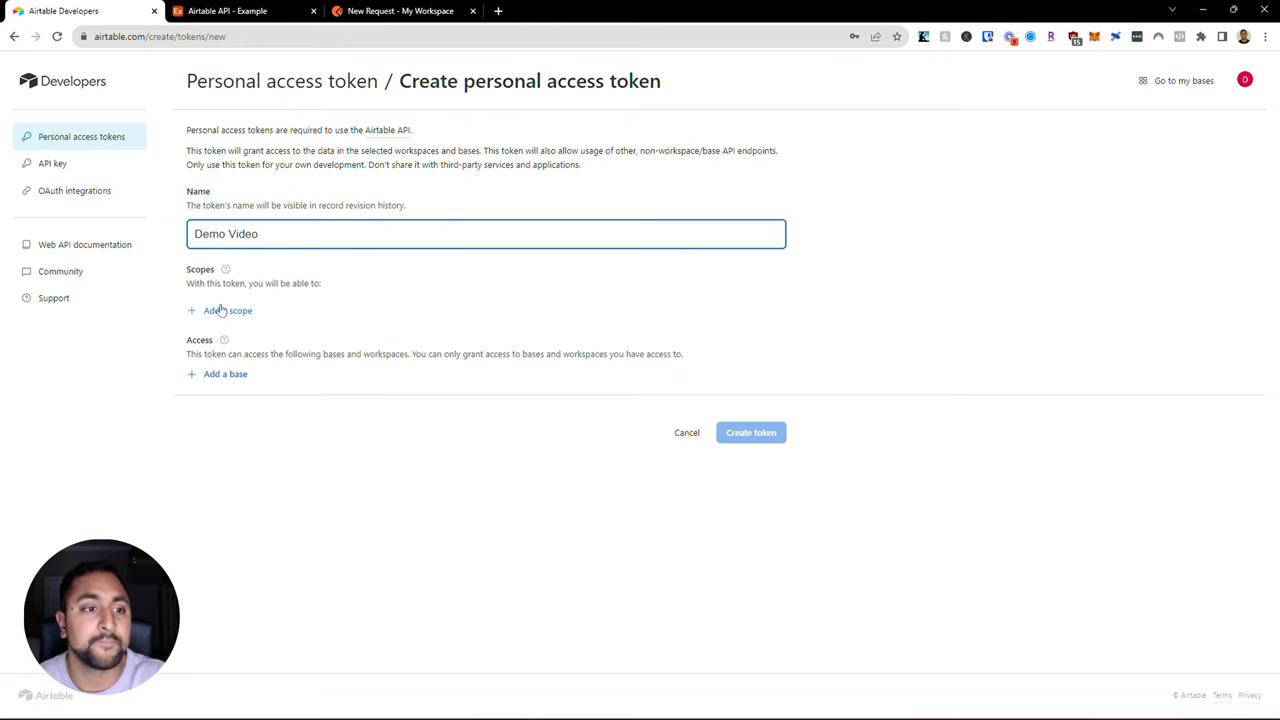
Add the data.records:read and data.records:write scopes to the token
left_click(222, 311)
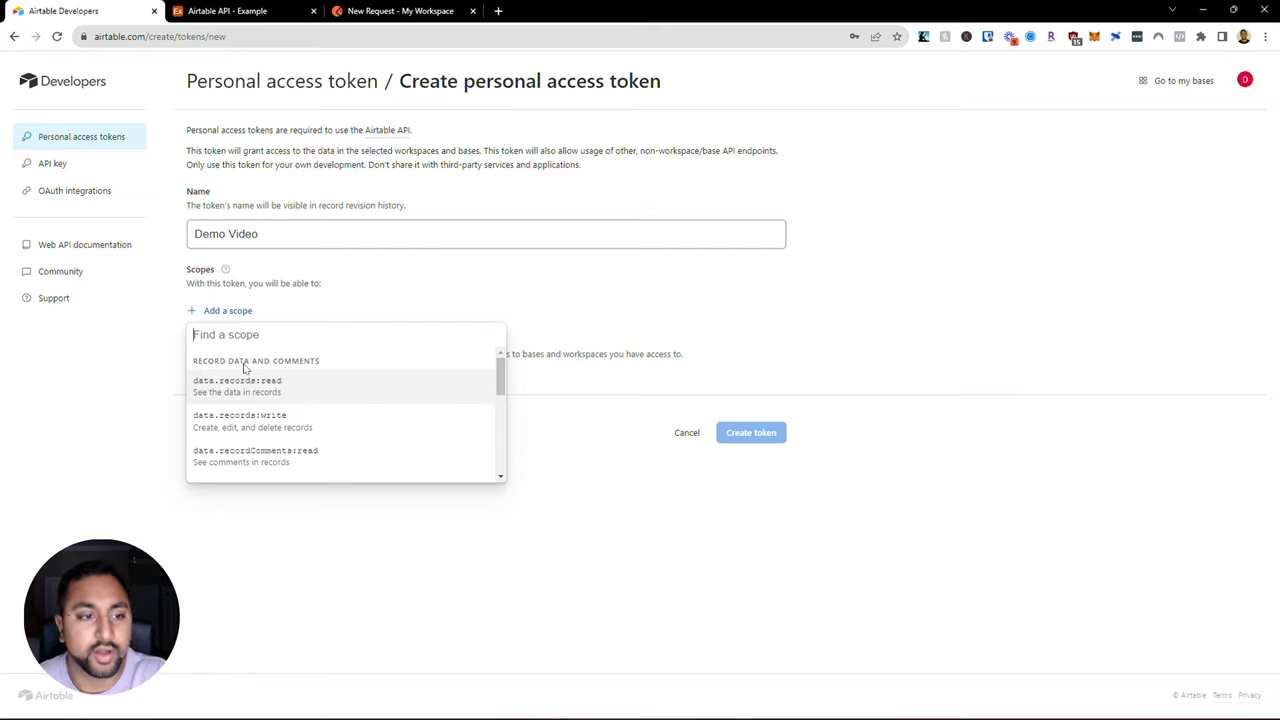
scroll(286, 368, "down", 3)
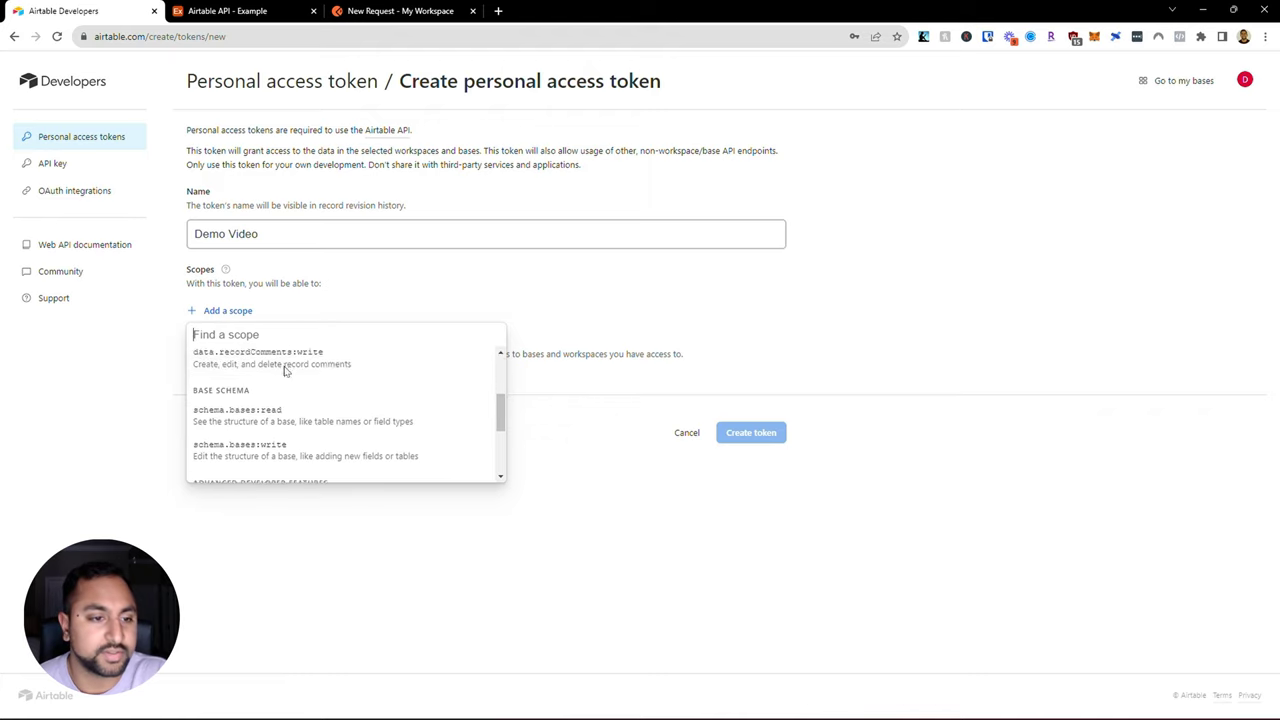
scroll(294, 394, "up", 1)
scroll(270, 408, "down", 5)
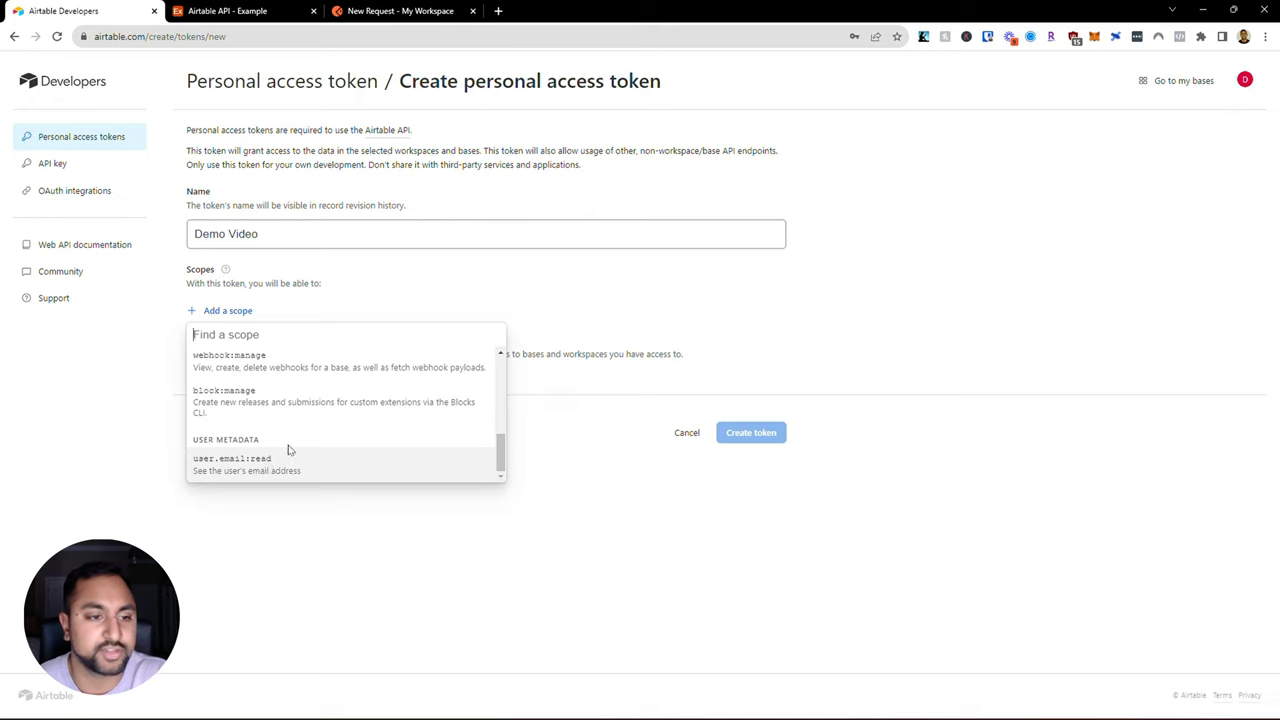
scroll(287, 450, "up", 10)
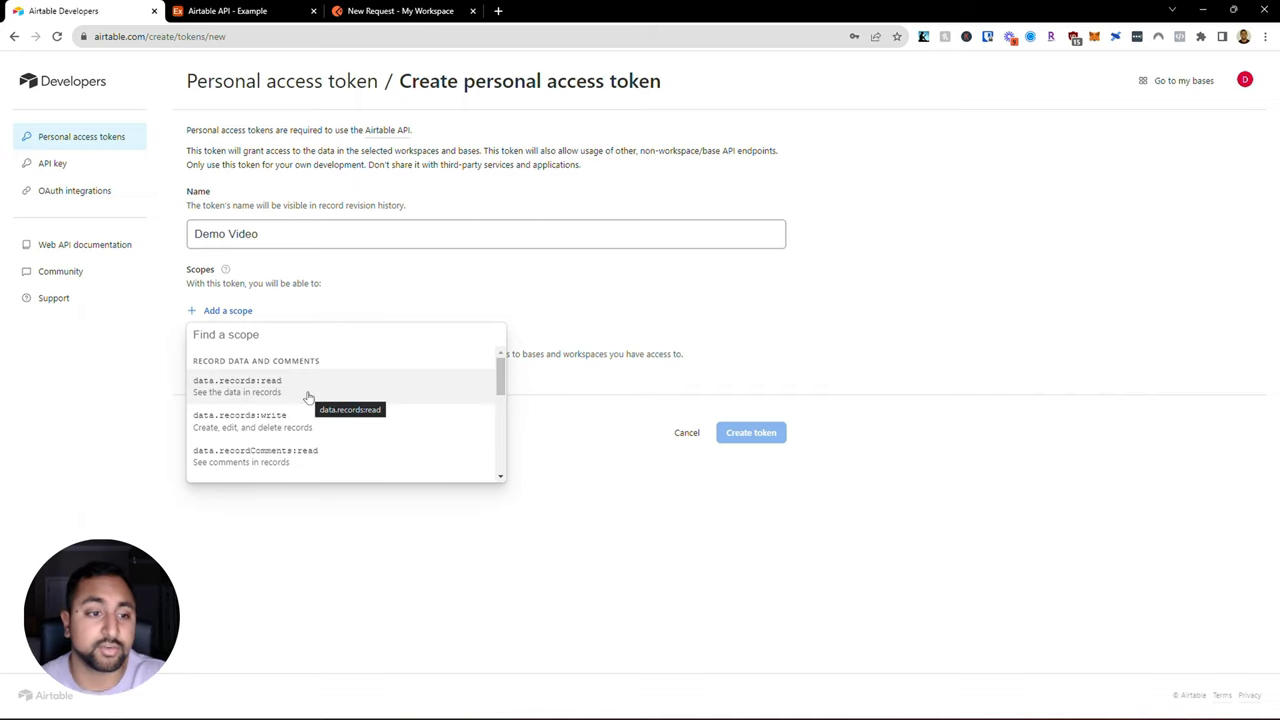
left_click(252, 388)
left_click(234, 342)
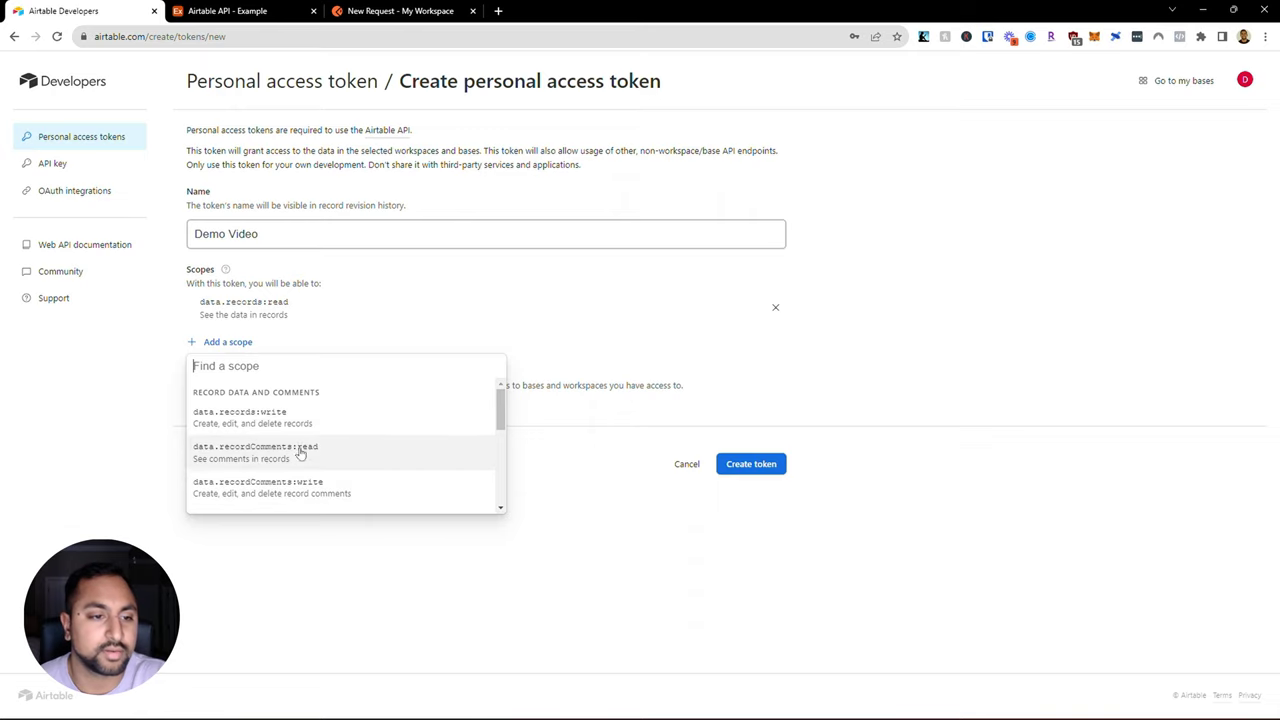
left_click(300, 417)
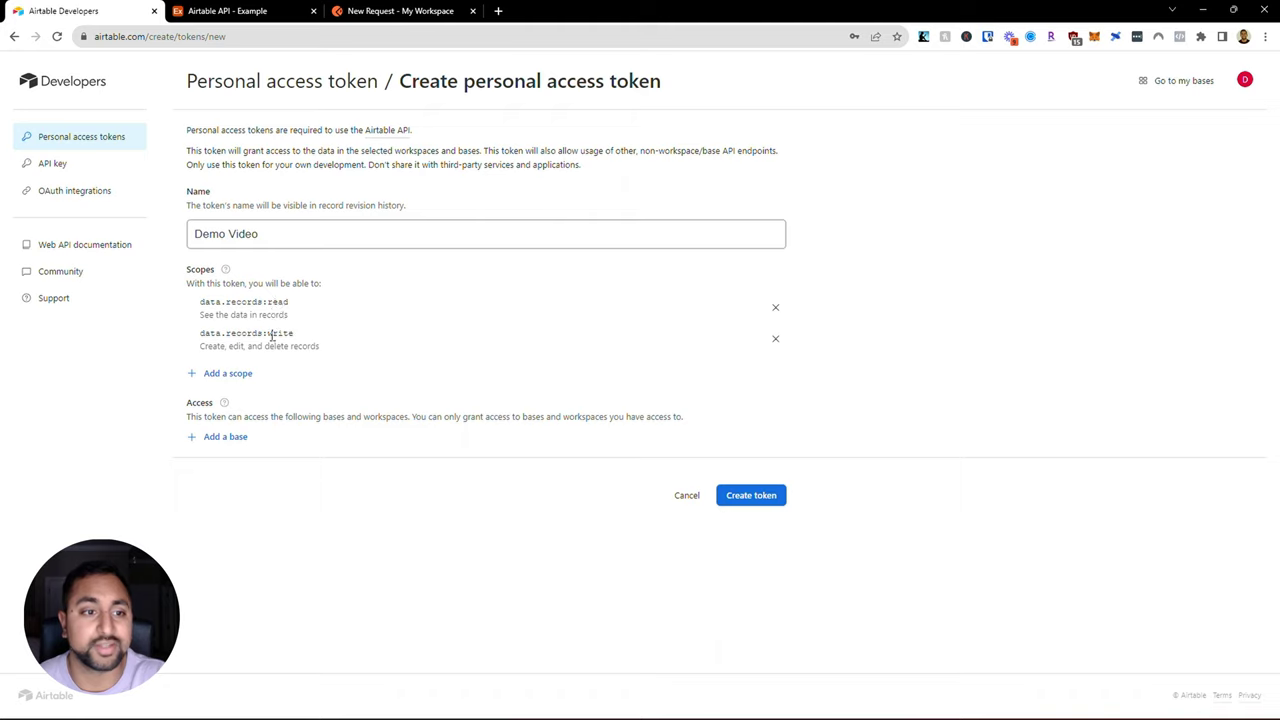
Grant the Demo Video token access to the Example base, create it, and copy its value
left_click(346, 440)
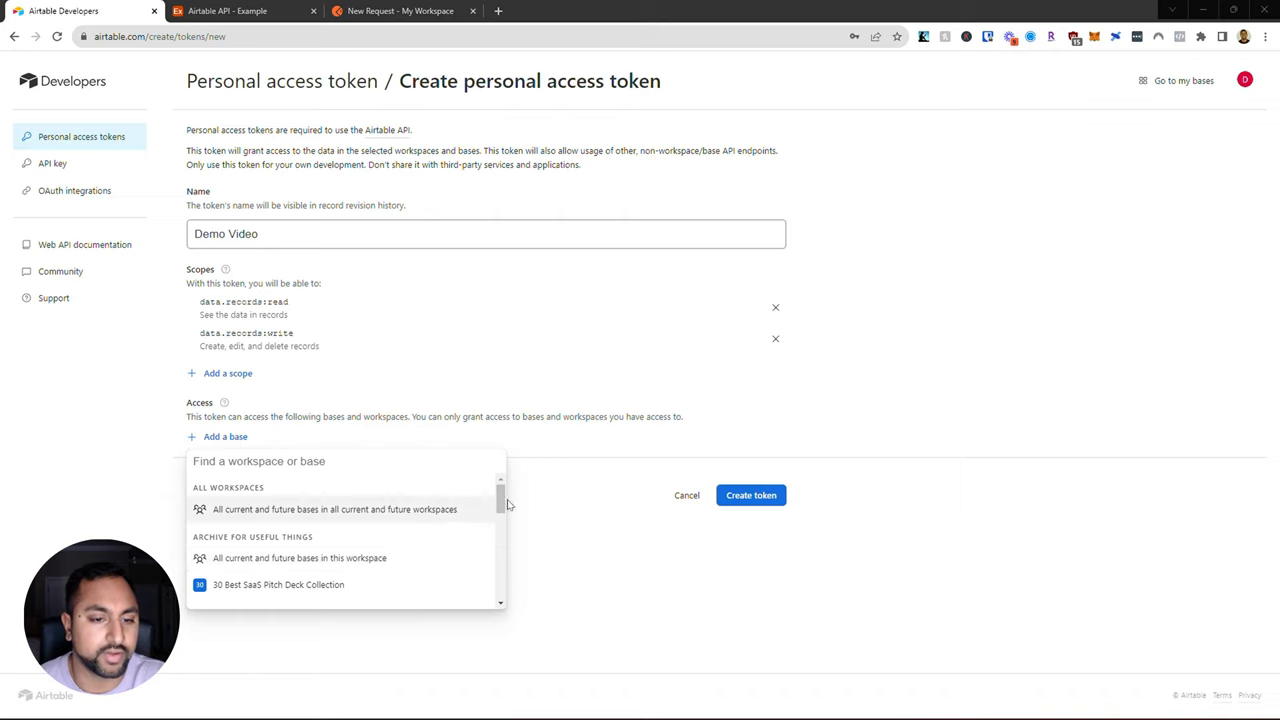
left_click_drag(502, 496, 277, 543)
left_click(241, 517)
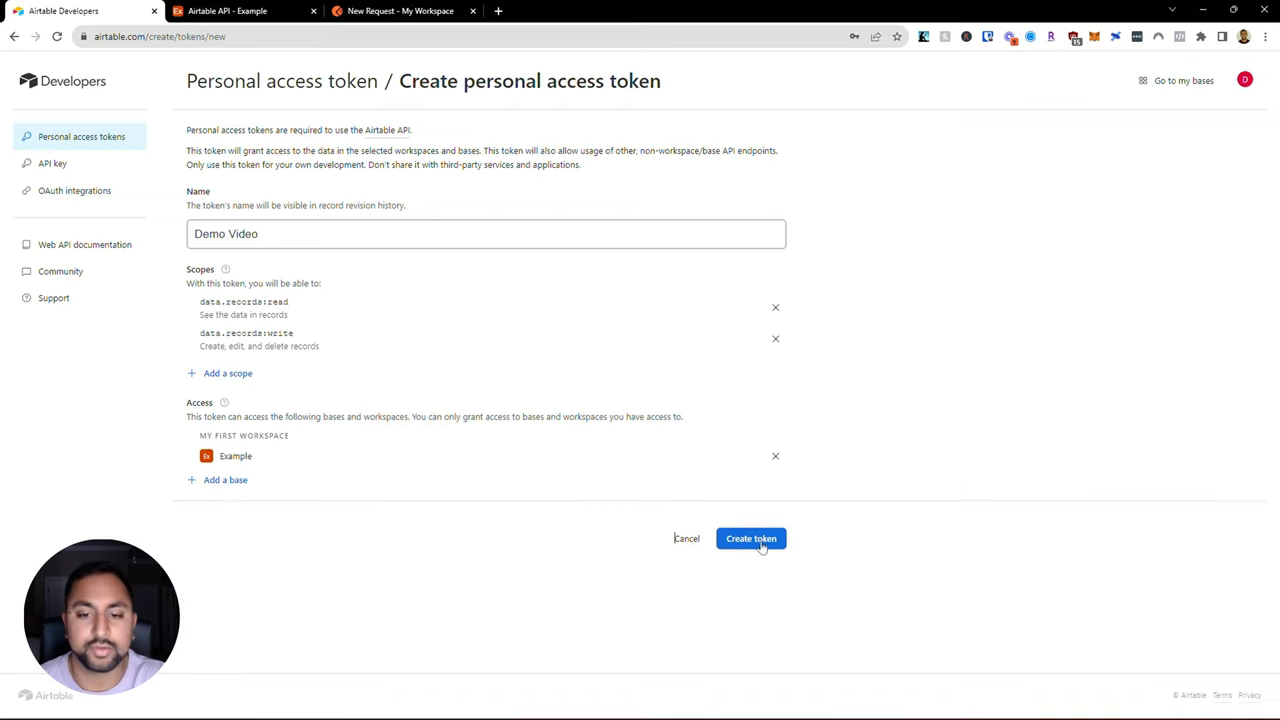
left_click(765, 545)
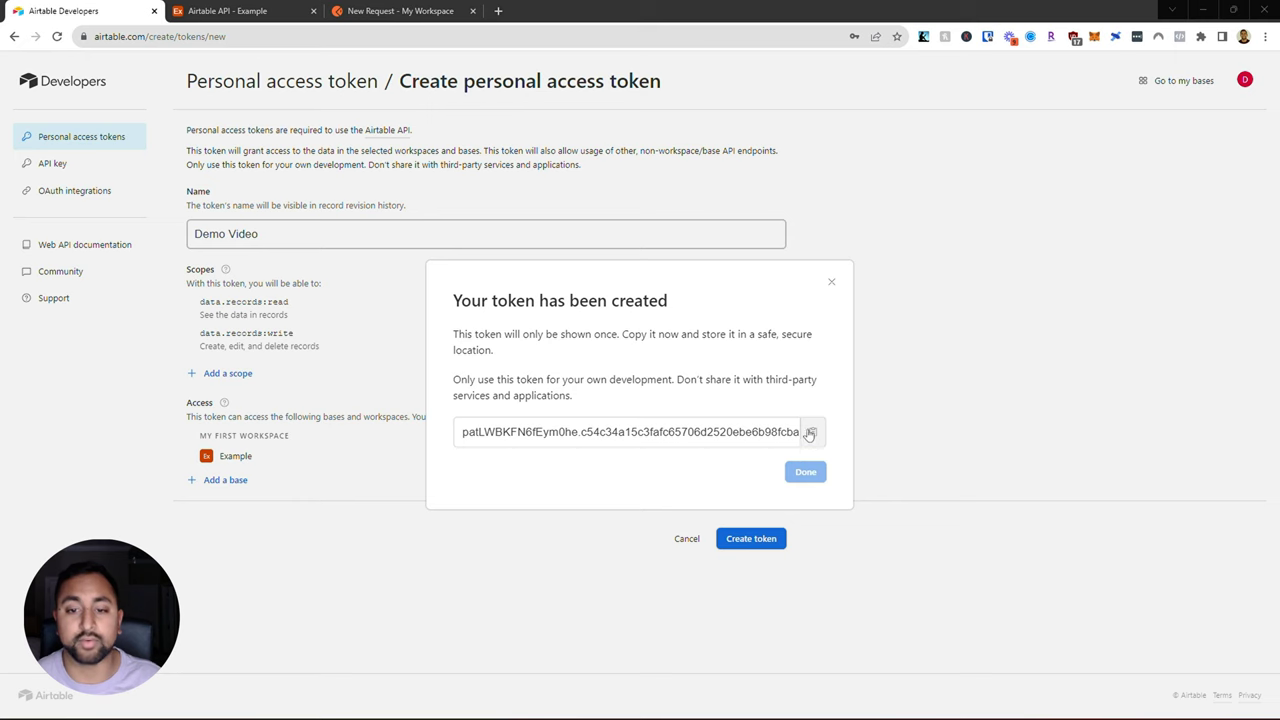
left_click(812, 432)
Paste the copied token after 'Bearer ' in Postman's Authorization header and send the GET request
left_click(806, 472)
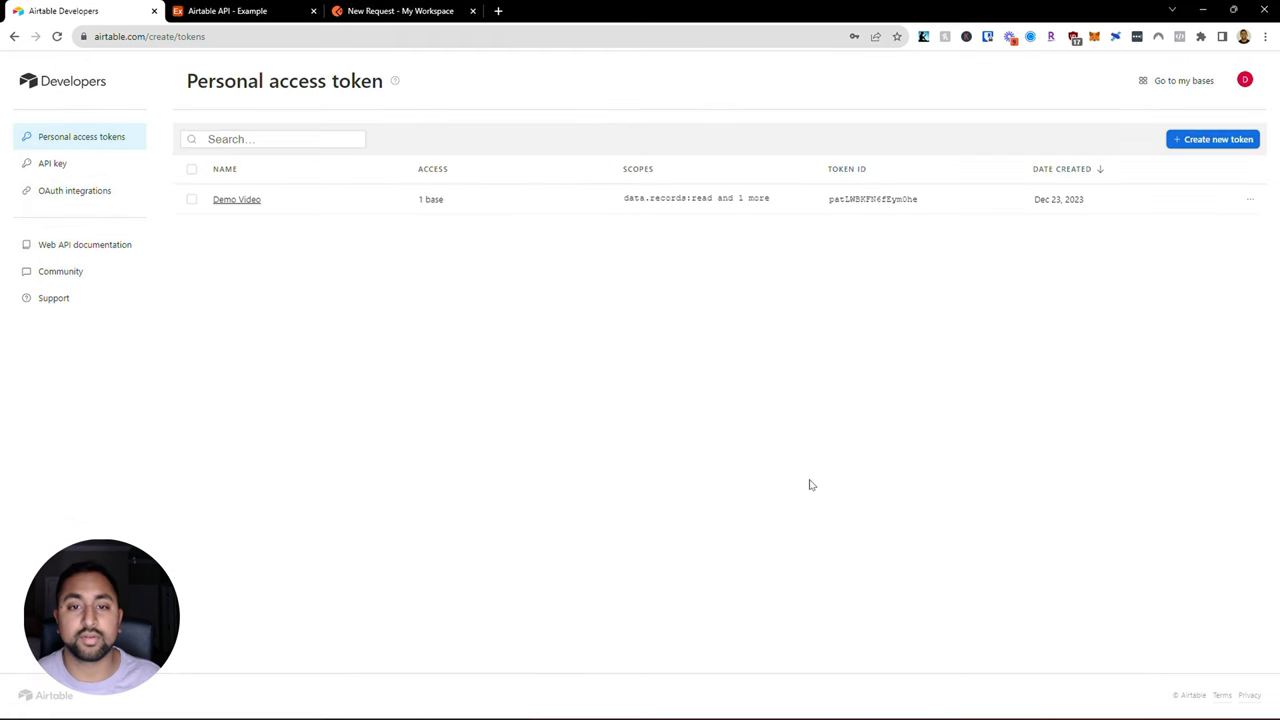
left_click(258, 20)
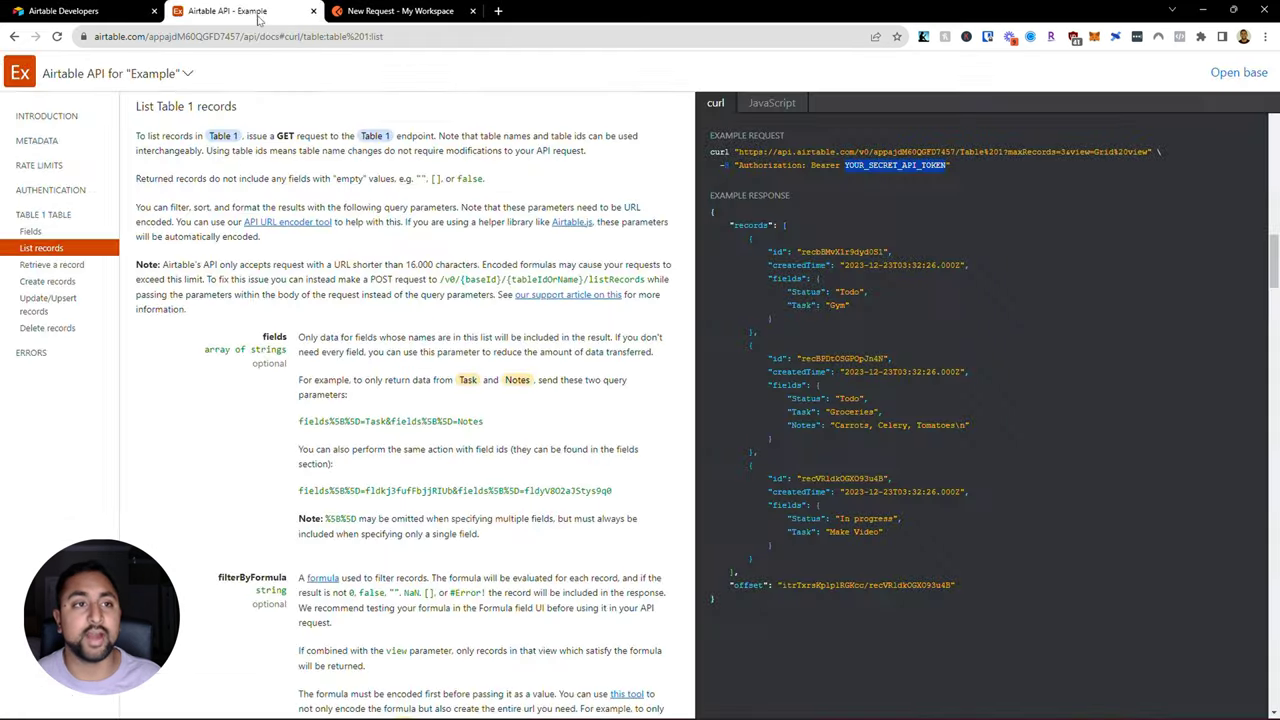
left_click(377, 15)
left_click(671, 257)
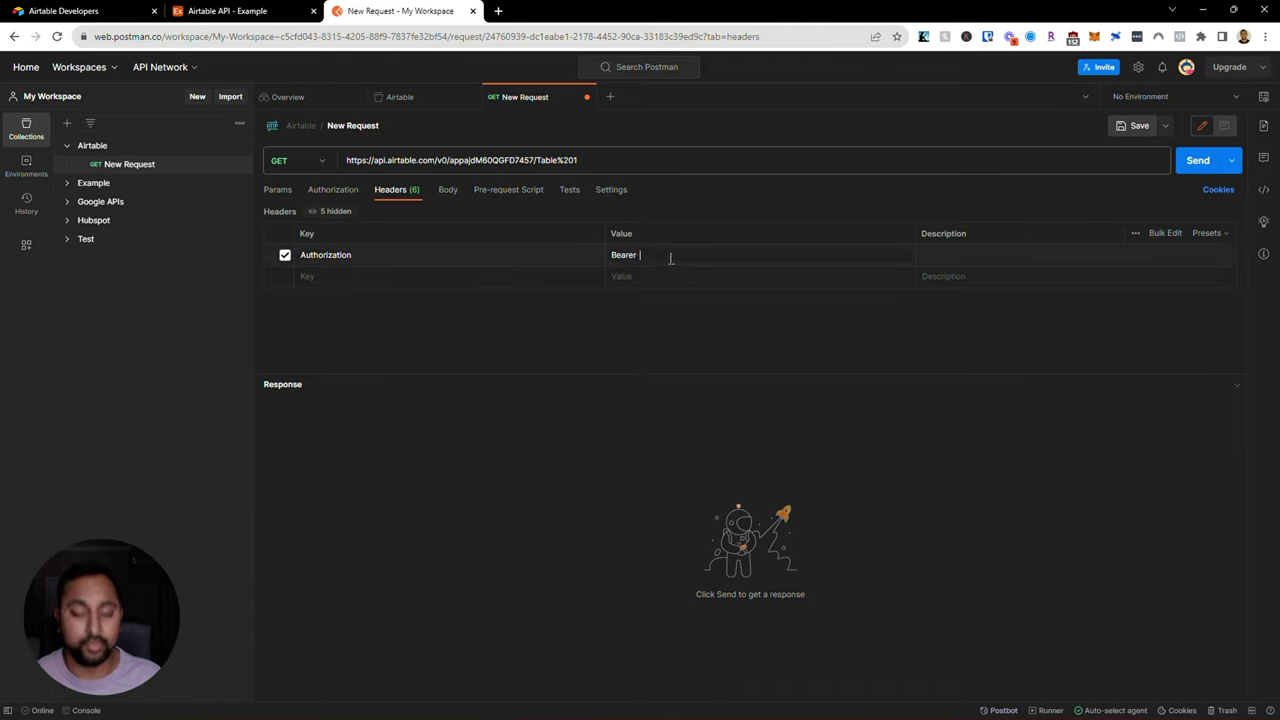
key("ctrl+v")
left_click(662, 348)
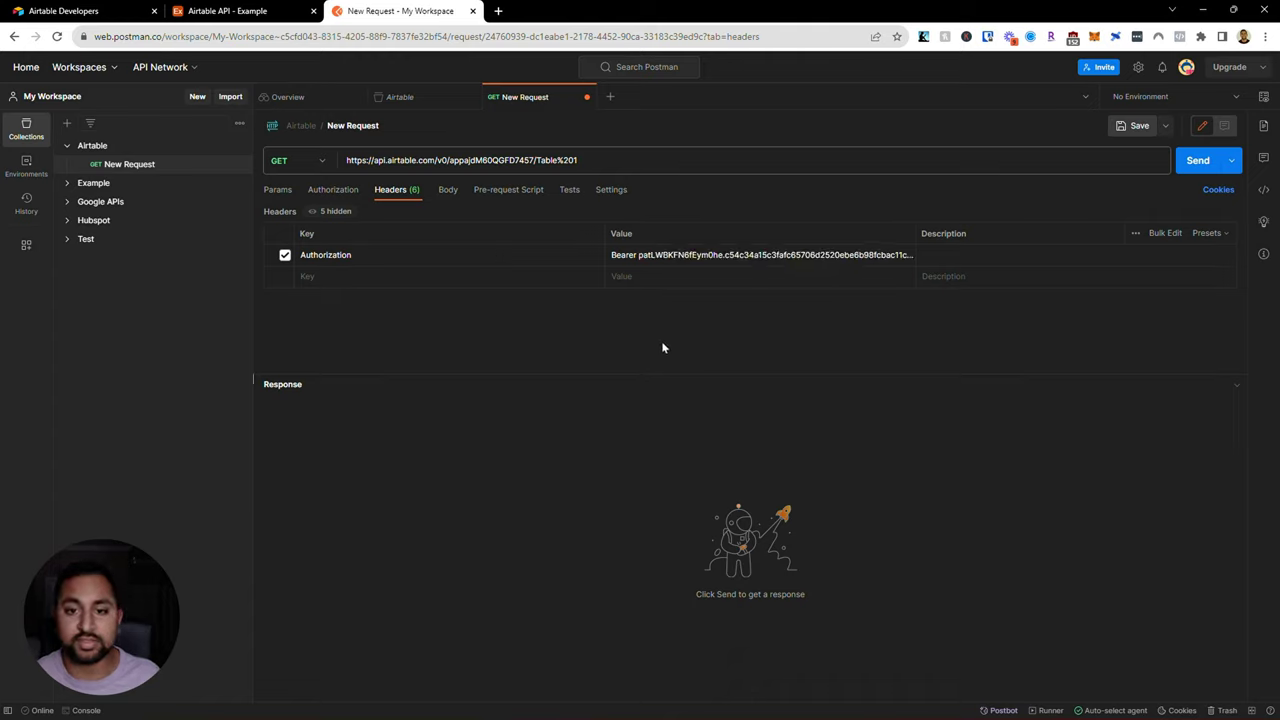
left_click(1196, 164)
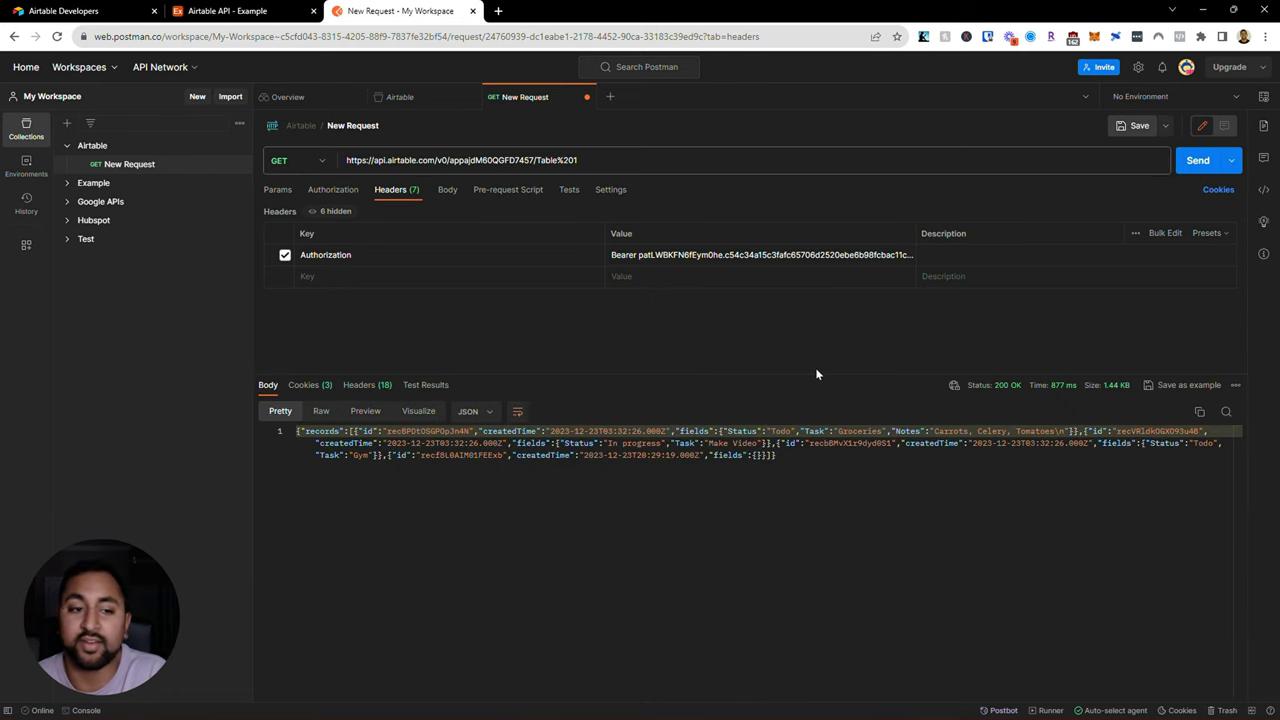
Enlarge the response pane, set it to Pretty JSON, and highlight records, the first id, and fields
left_click_drag(815, 373, 815, 318)
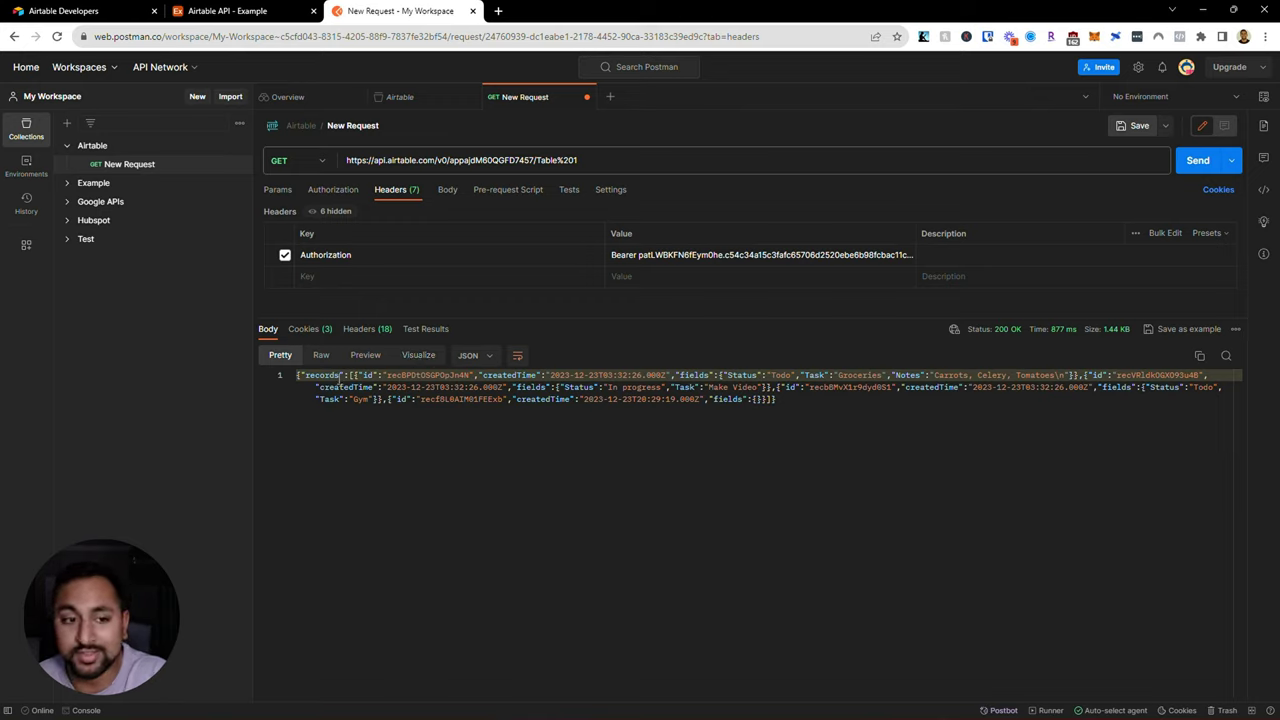
left_click(276, 355)
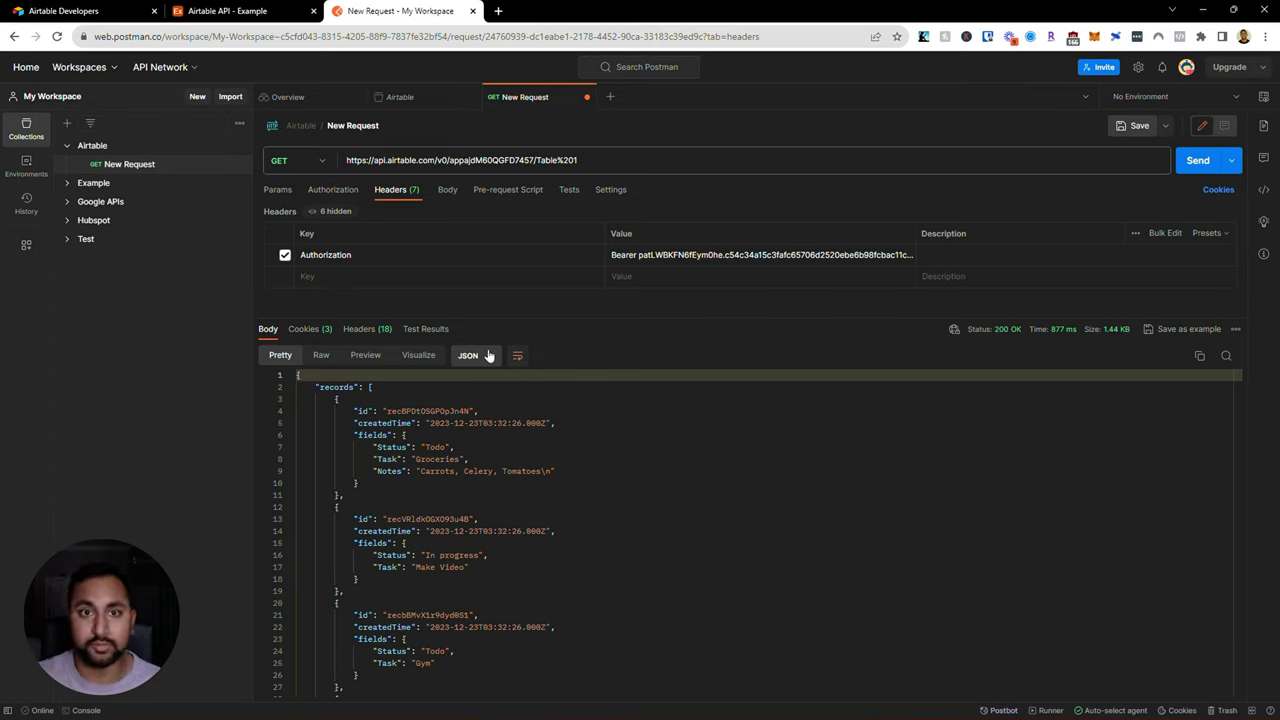
double_click(338, 387)
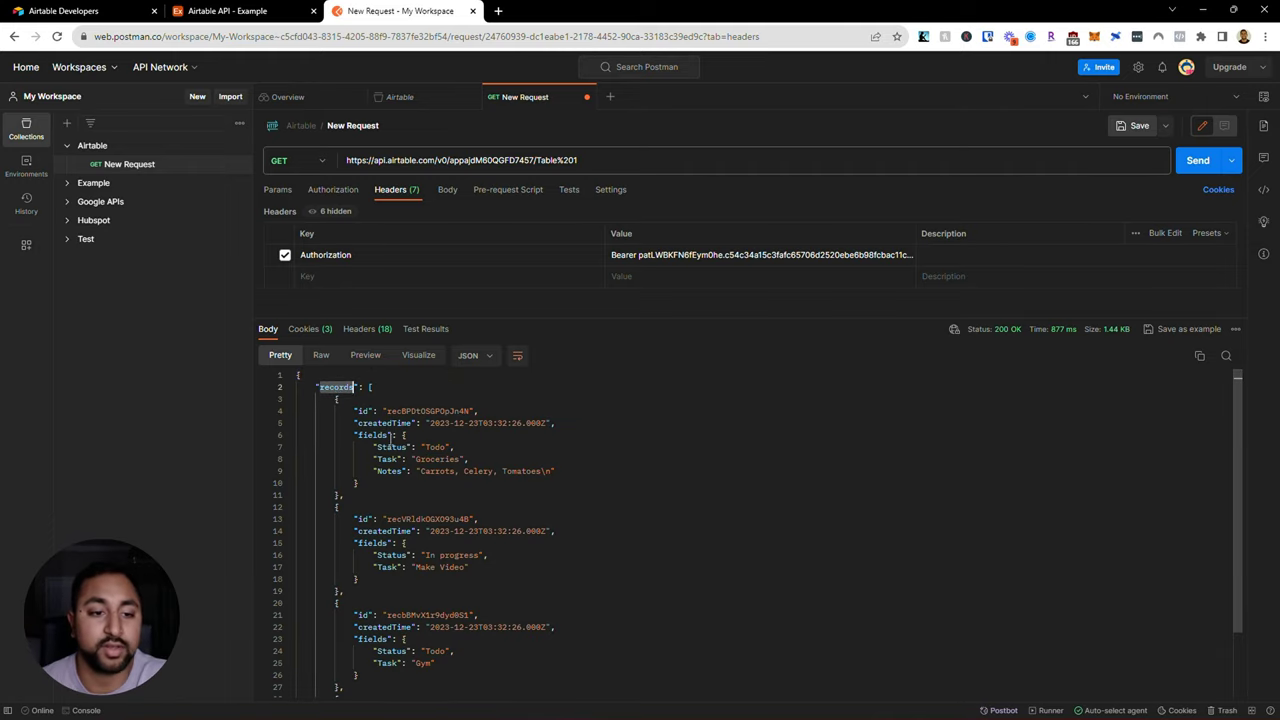
scroll(429, 446, "down", 3)
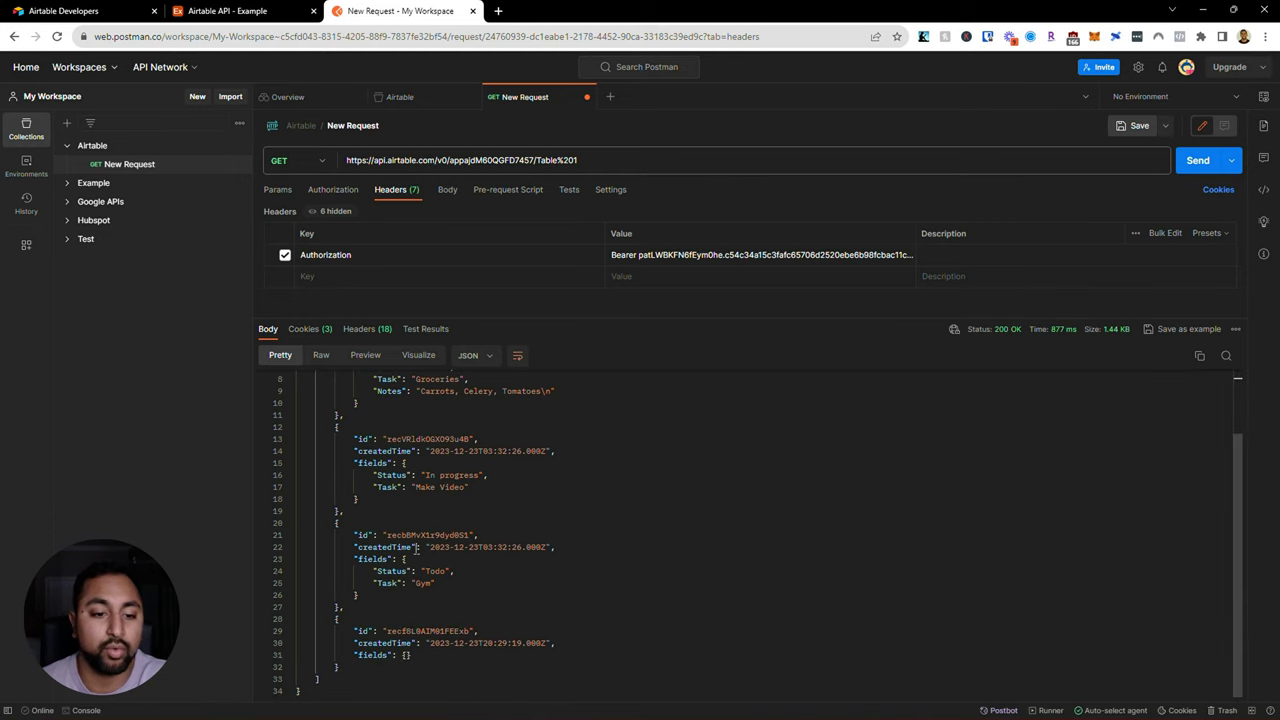
left_click(437, 631)
key("Up")
key("Up")
key("Up")
key("Up")
key("Up")
key("Up")
key("Up")
key("Up")
key("Up")
key("Up")
key("Up")
key("Up")
key("Up")
key("Up")
key("Up")
key("Up")
key("Up")
key("Up")
key("Up")
key("Up")
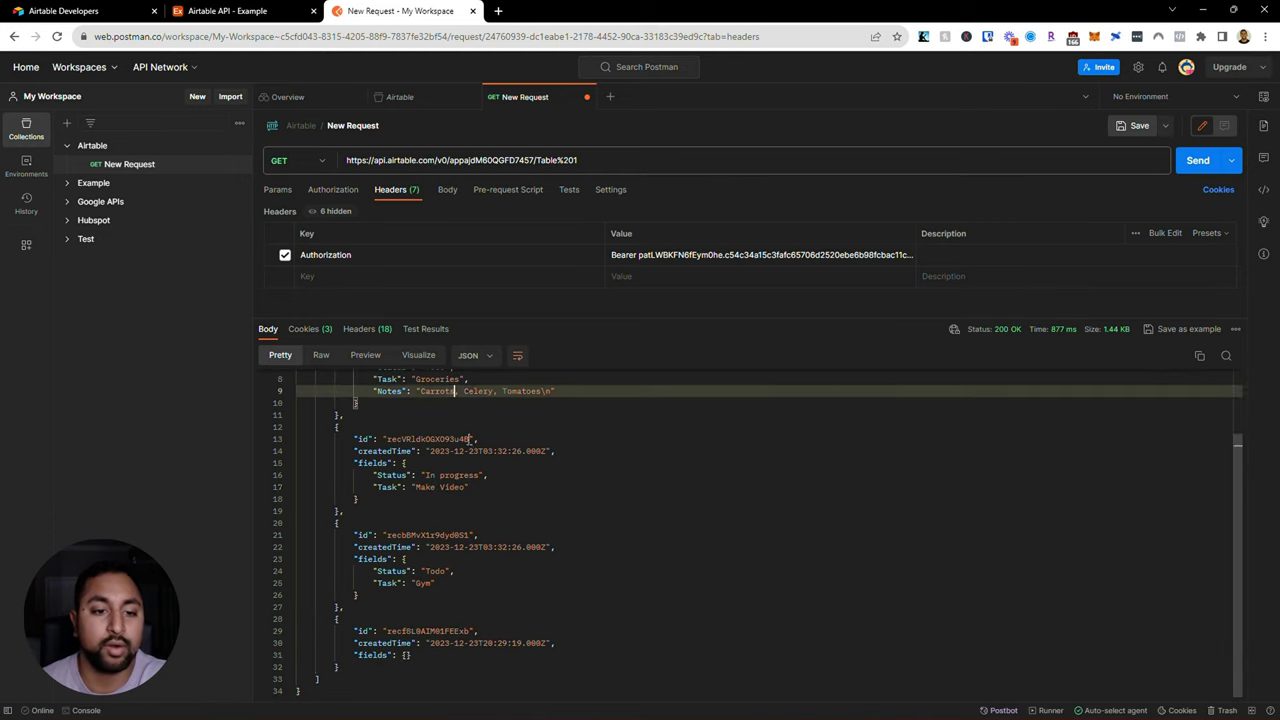
scroll(468, 510, "up", 3)
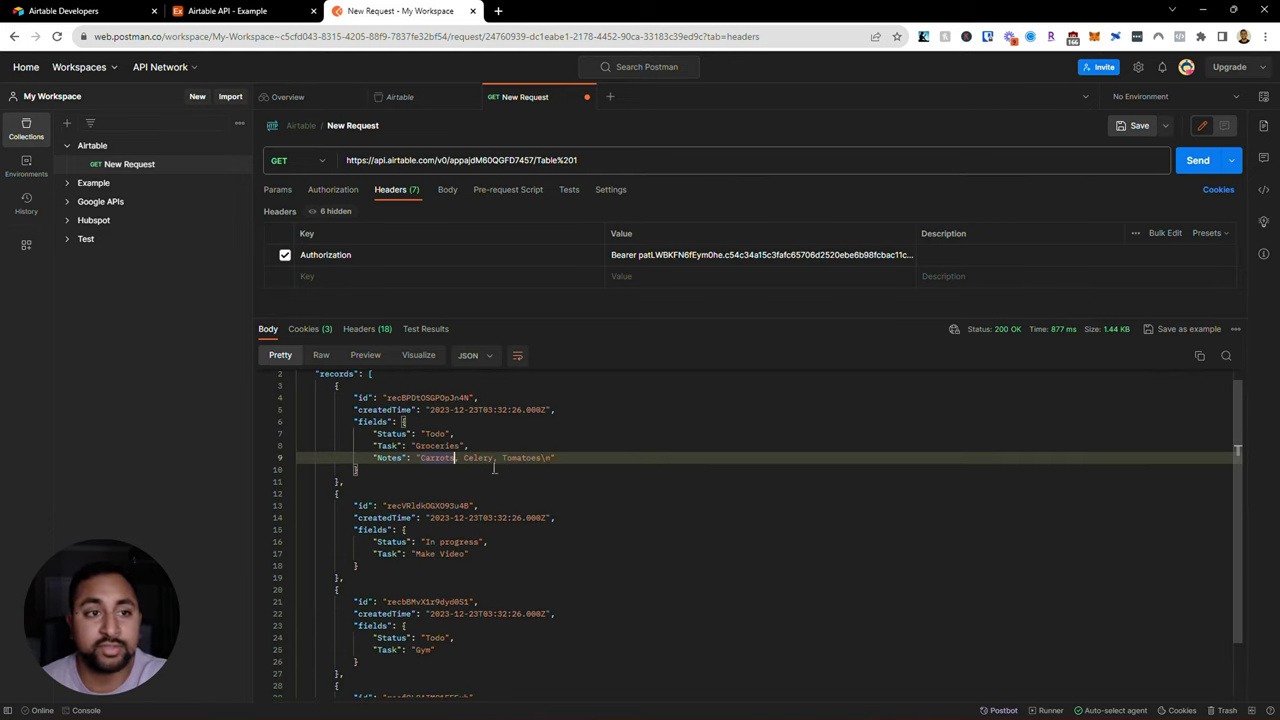
double_click(432, 398)
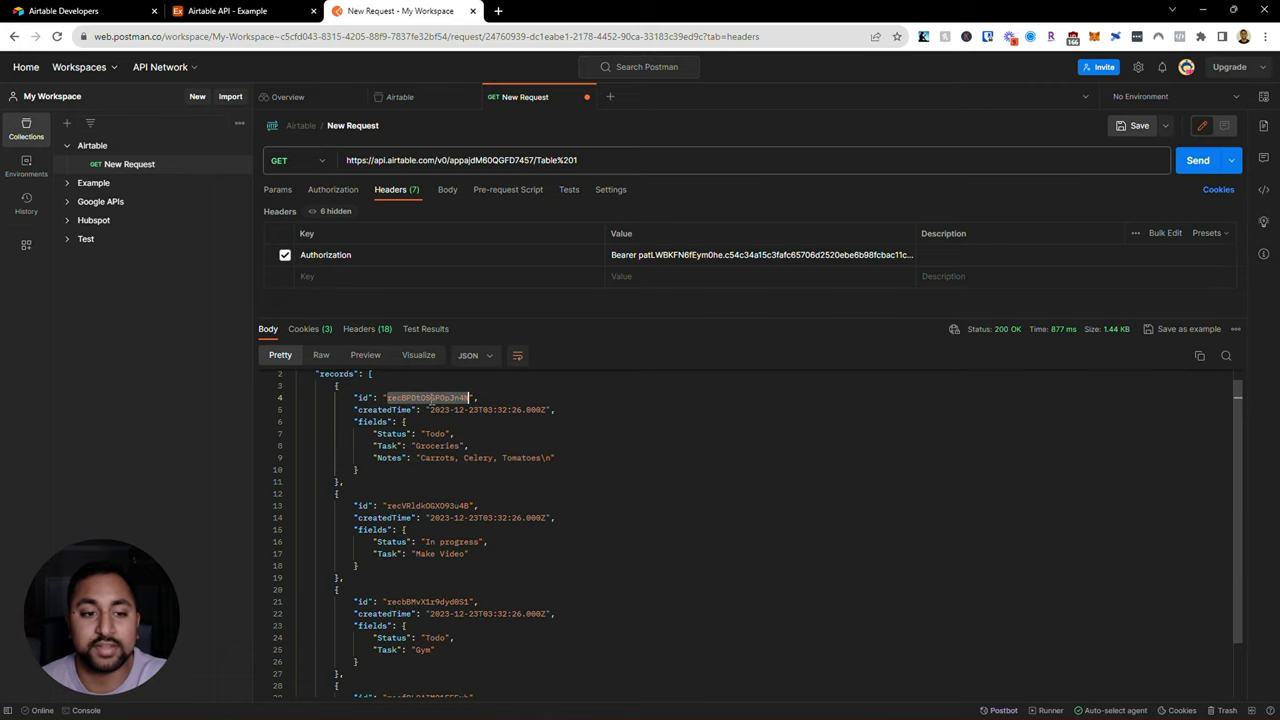
double_click(370, 422)
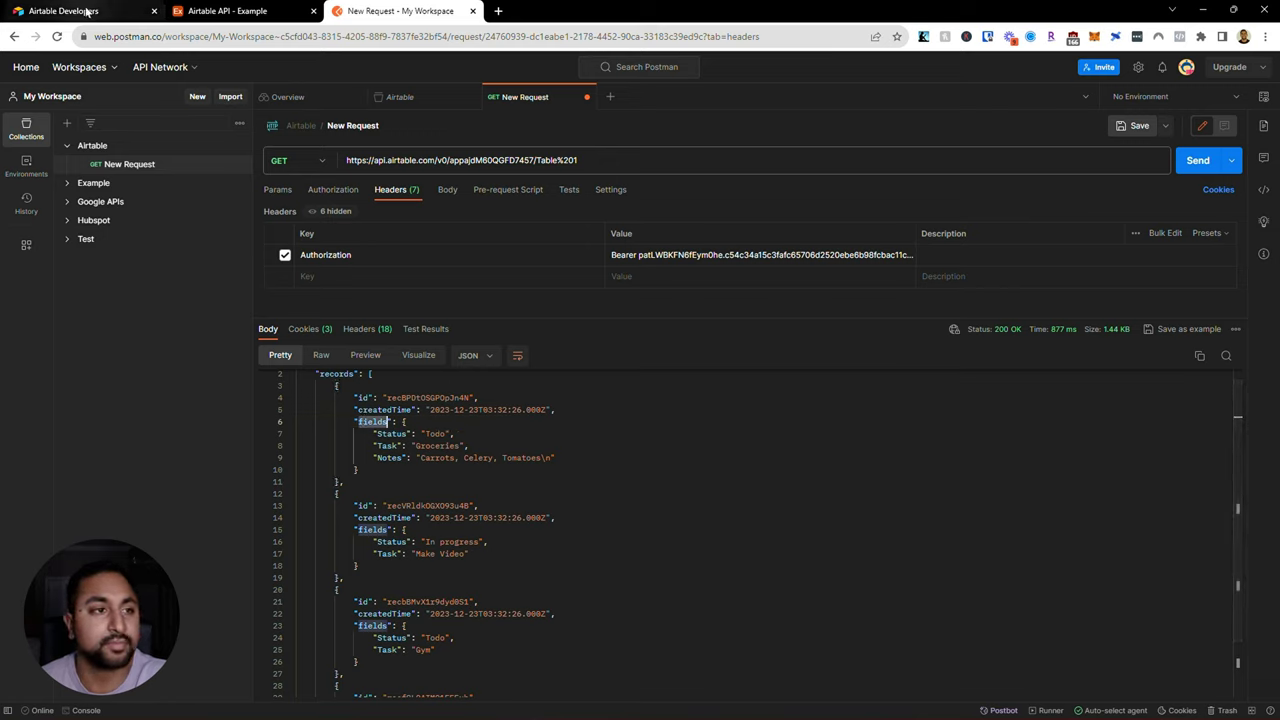
Compare against the Example base's Table 1 grid, then highlight the In progress status in the response
left_click(229, 12)
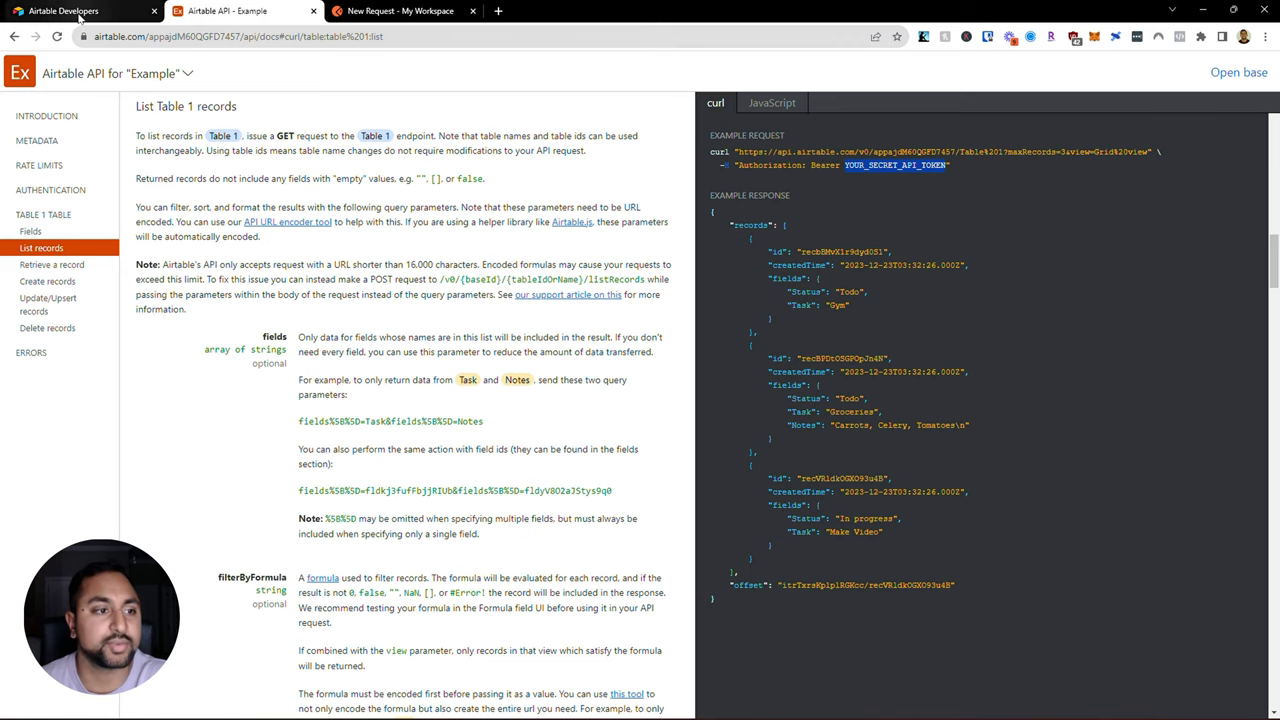
left_click(64, 11)
left_click(18, 39)
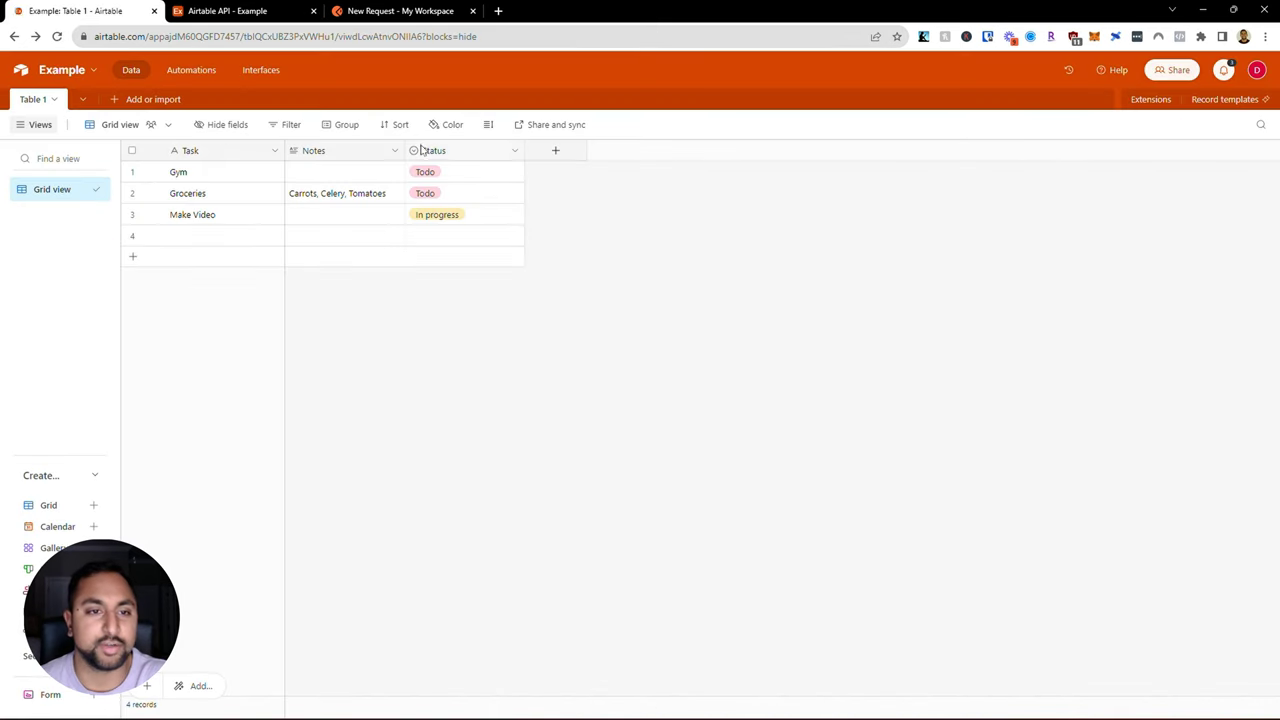
left_click(378, 12)
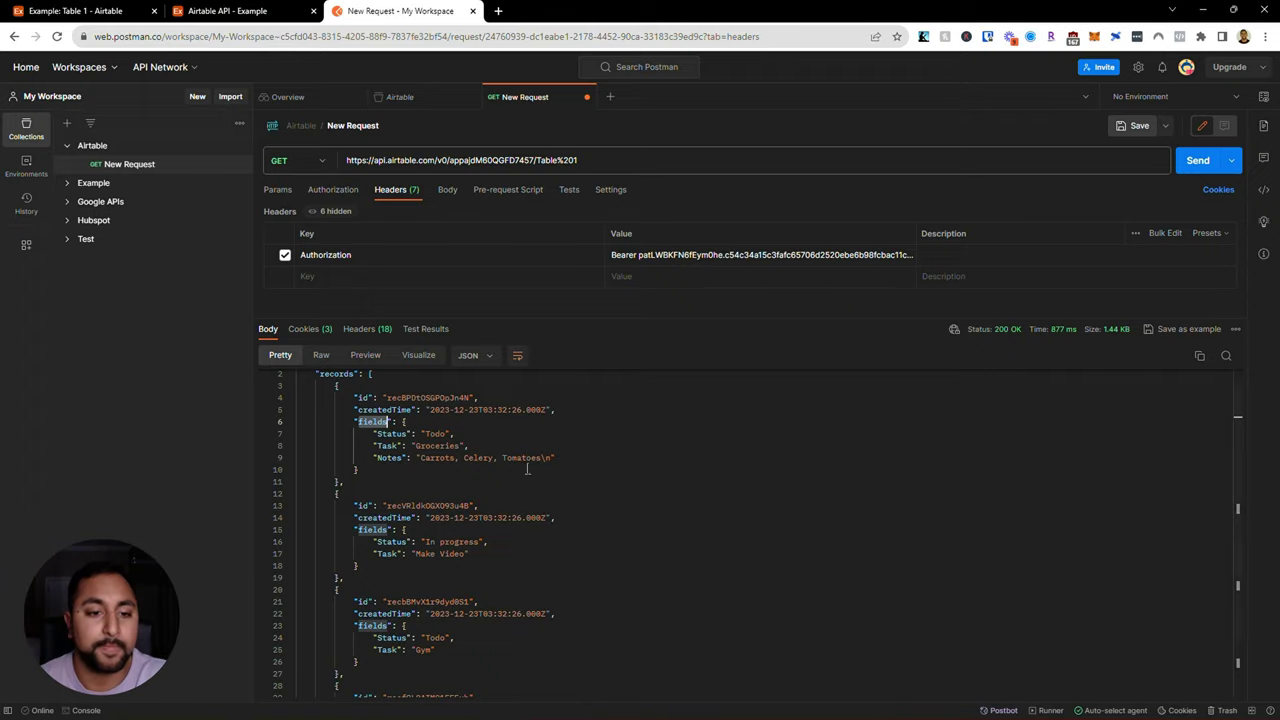
scroll(529, 518, "down", 1)
left_click_drag(425, 508, 480, 508)
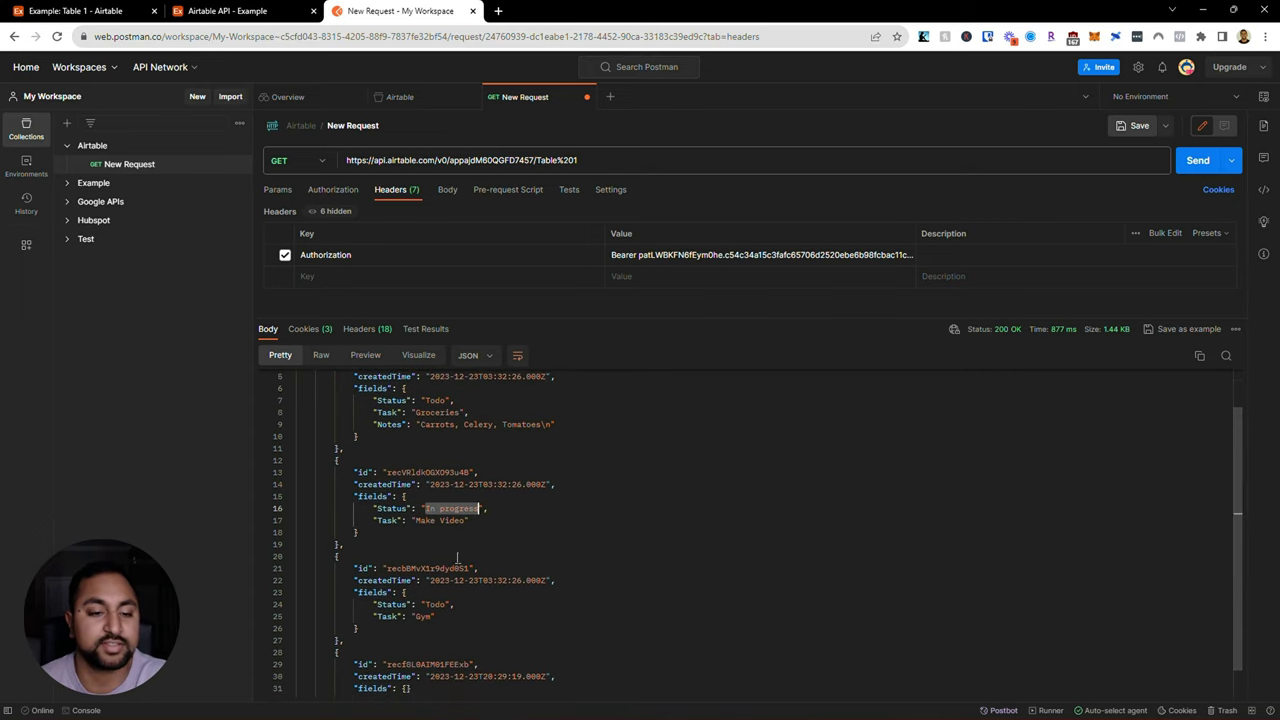
Change Make Video's status to Todo in the Airtable Table 1 grid
left_click(80, 11)
left_click(487, 220)
left_click(494, 220)
left_click(463, 285)
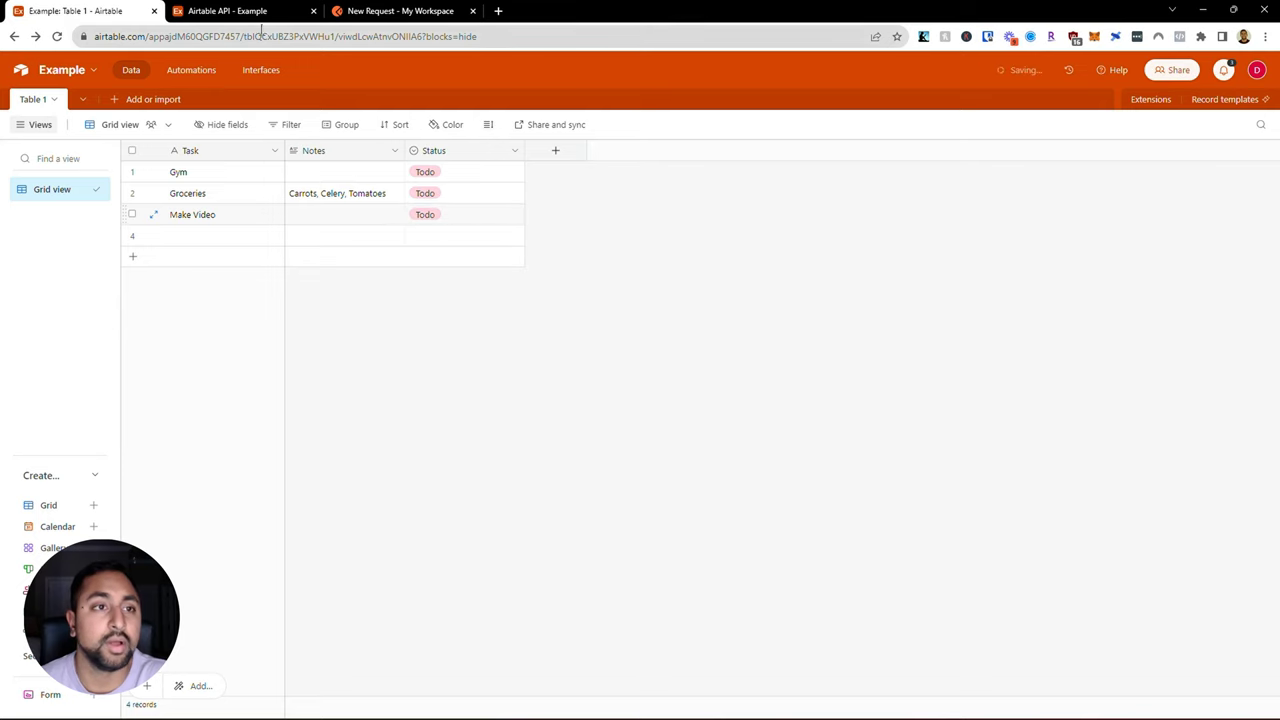
Resend the Postman request and find Make Video returned with status Todo
left_click(390, 12)
left_click(1209, 168)
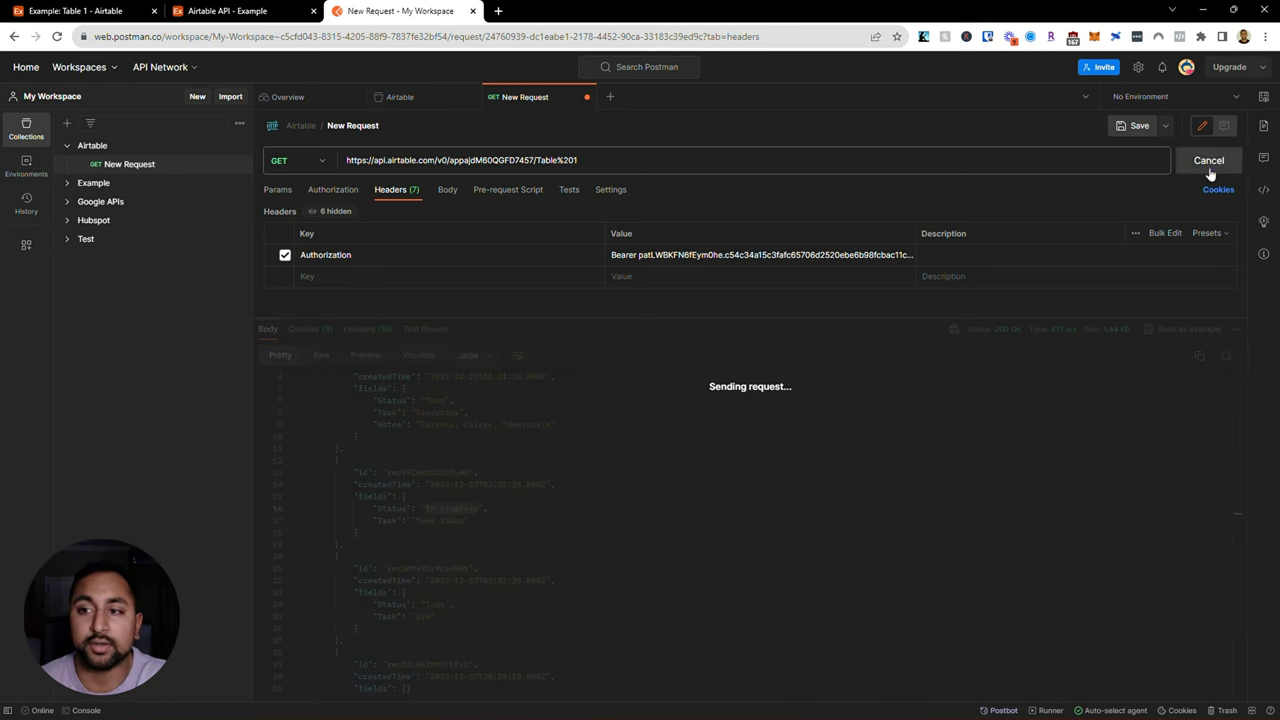
scroll(509, 518, "down", 2)
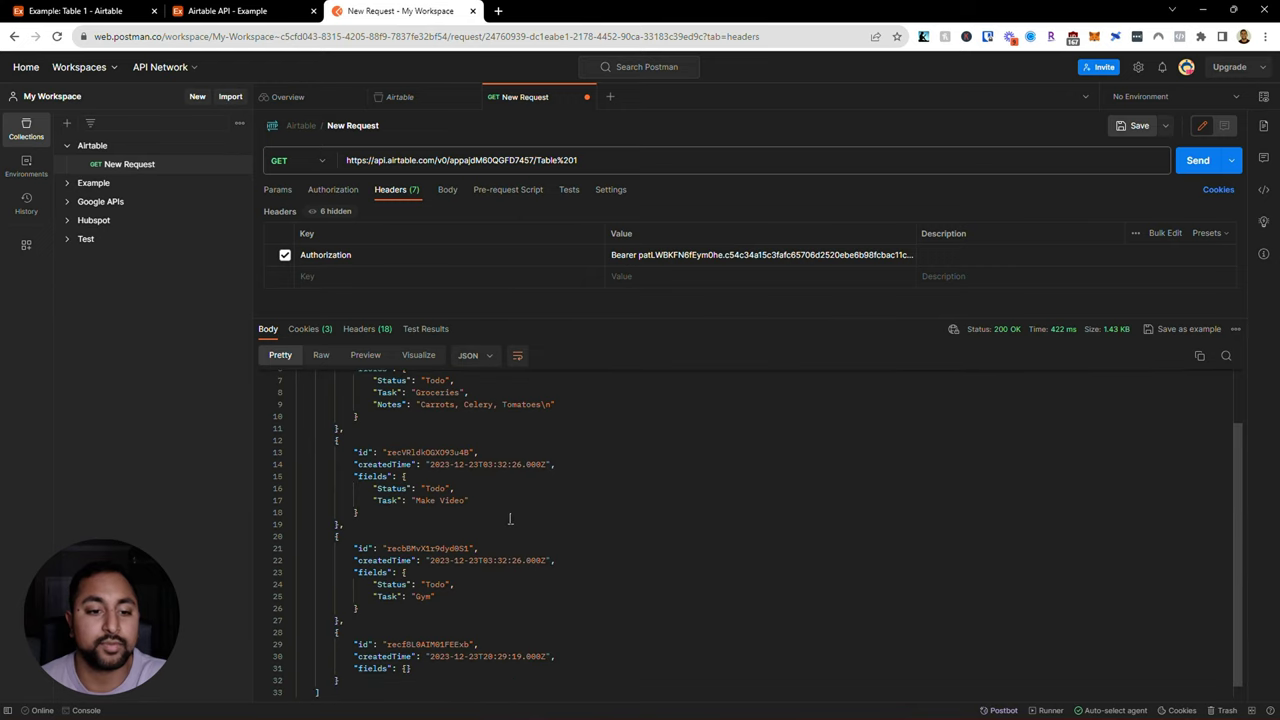
left_click_drag(414, 500, 467, 500)
left_click(538, 523)
scroll(571, 576, "down", 1)
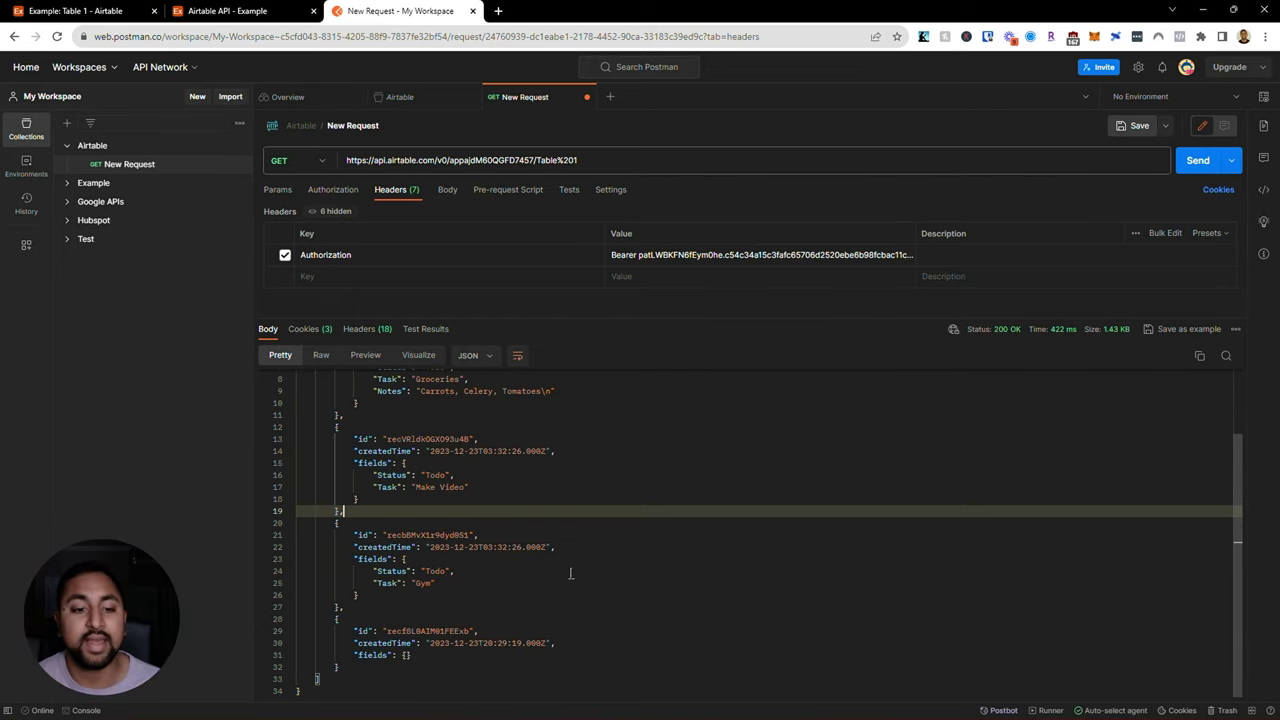
scroll(571, 573, "up", 3)
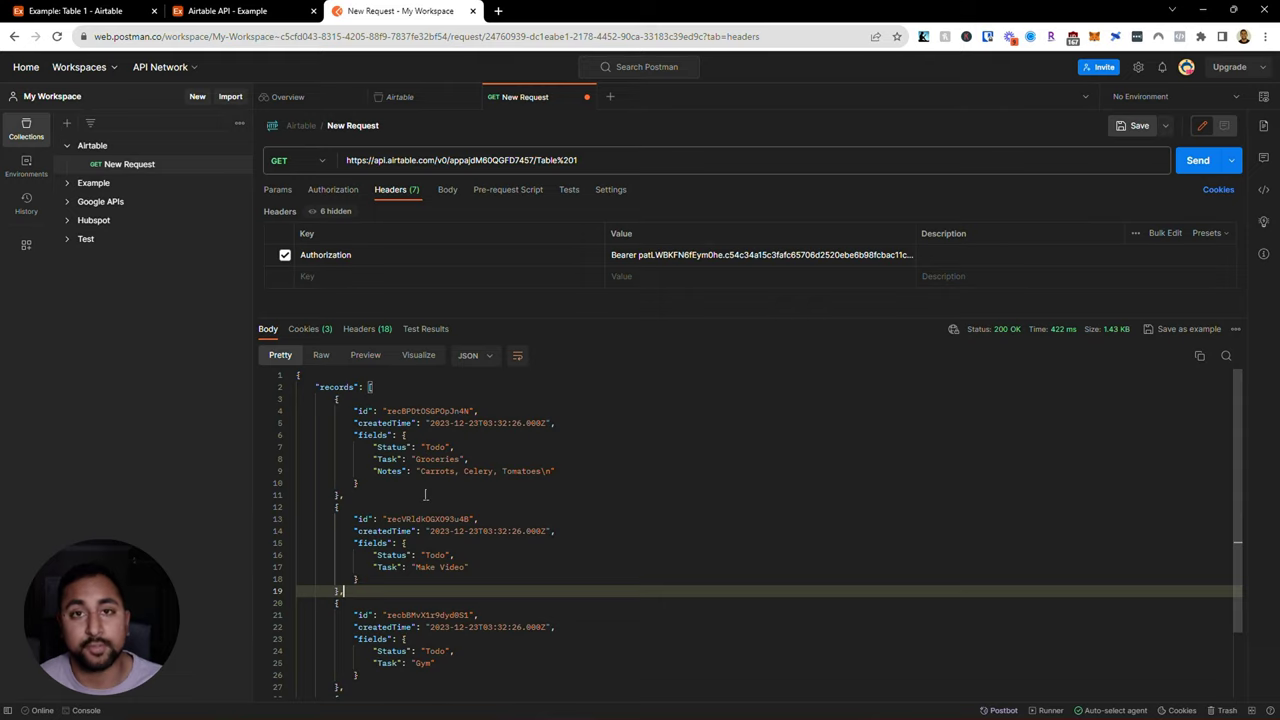
Highlight the first record's fields block and Notes value, then the whole records array
left_click(420, 471)
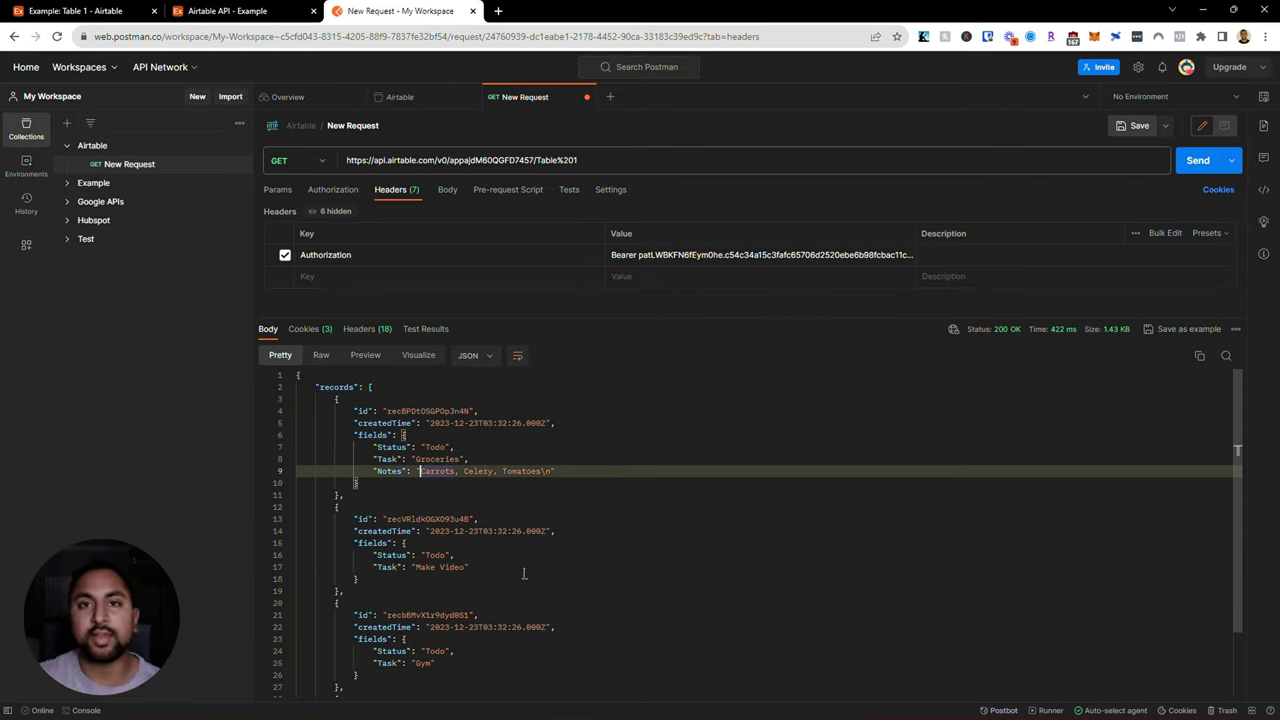
scroll(490, 569, "down", 3)
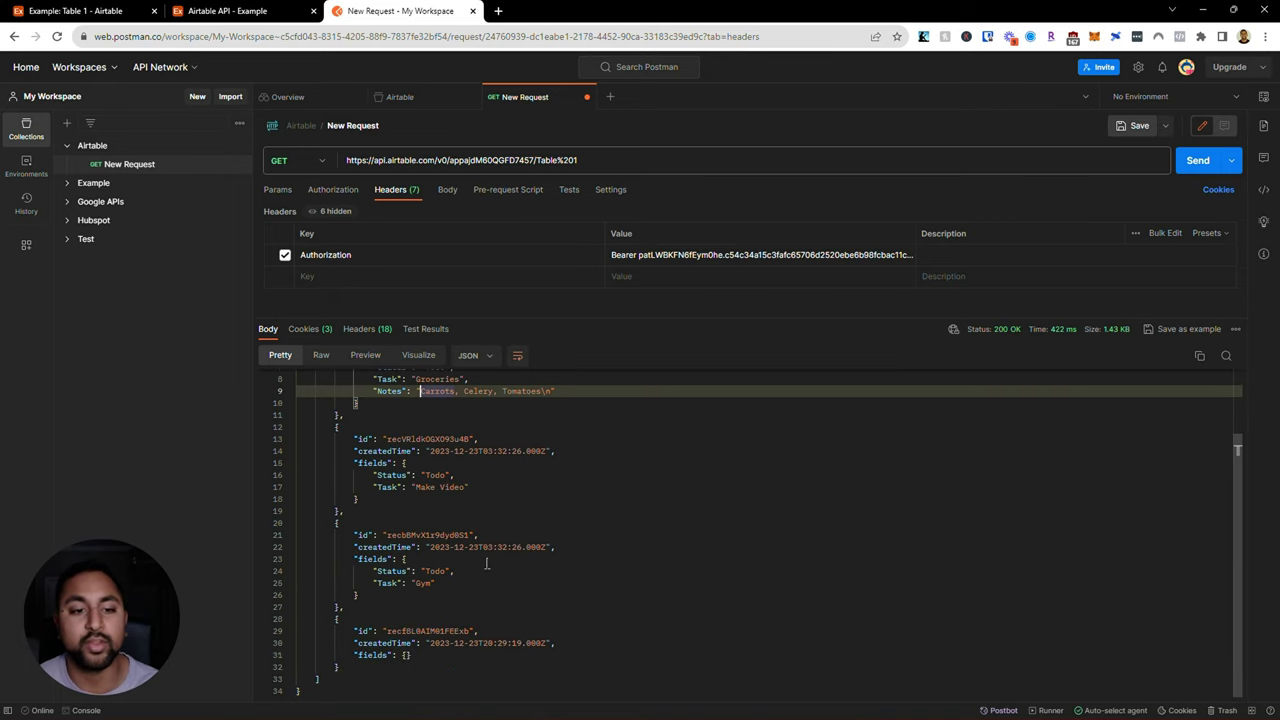
scroll(469, 615, "up", 3)
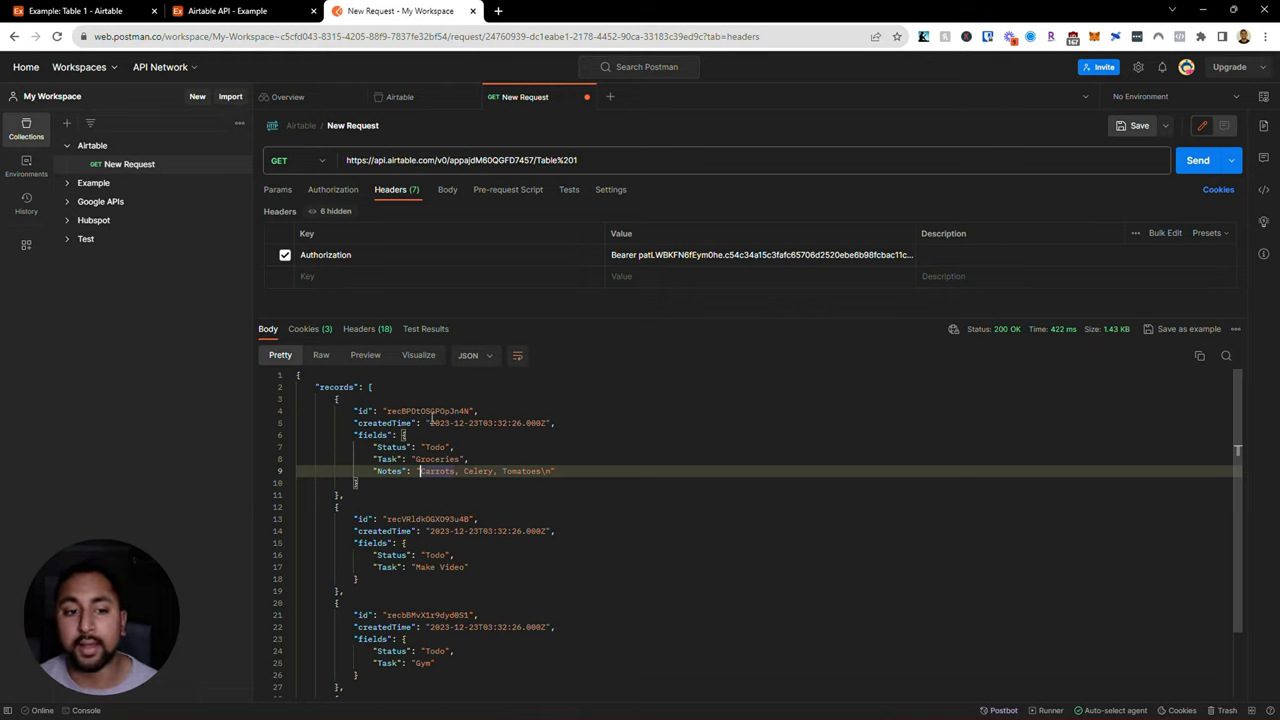
left_click_drag(357, 435, 561, 481)
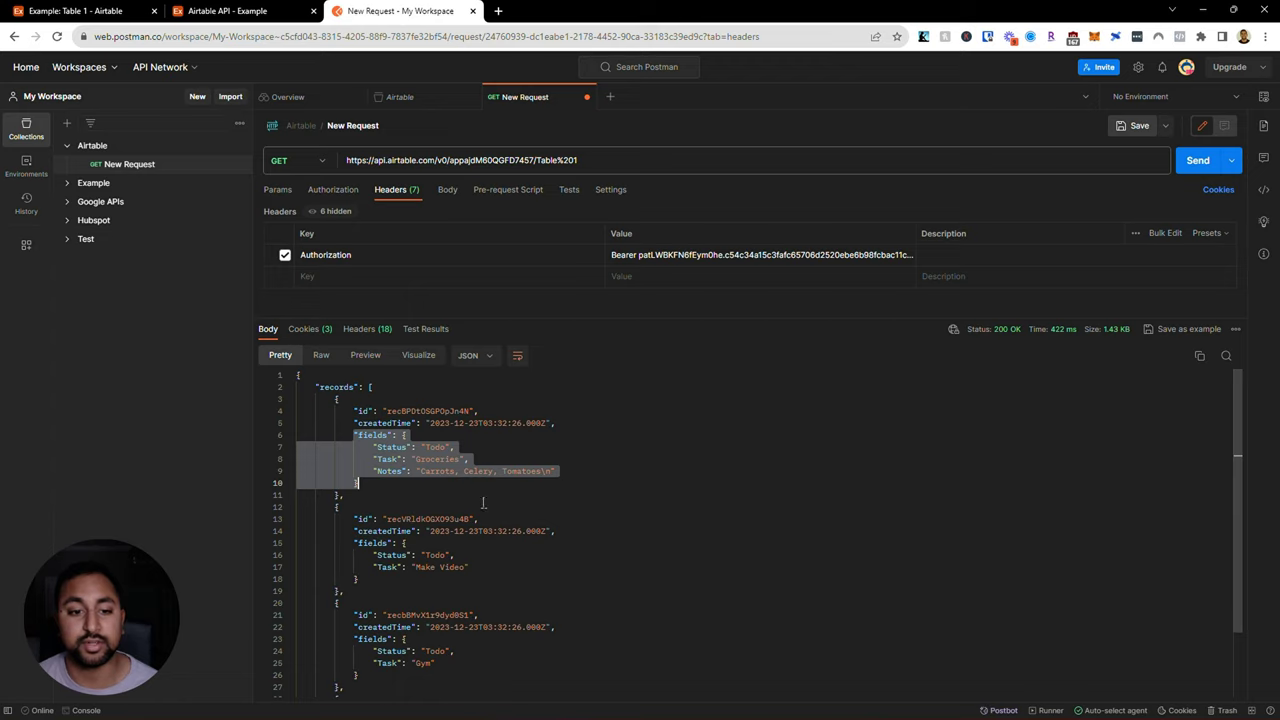
left_click(426, 479)
double_click(394, 471)
left_click_drag(415, 470, 552, 470)
left_click(377, 435)
left_click_drag(315, 387, 556, 690)
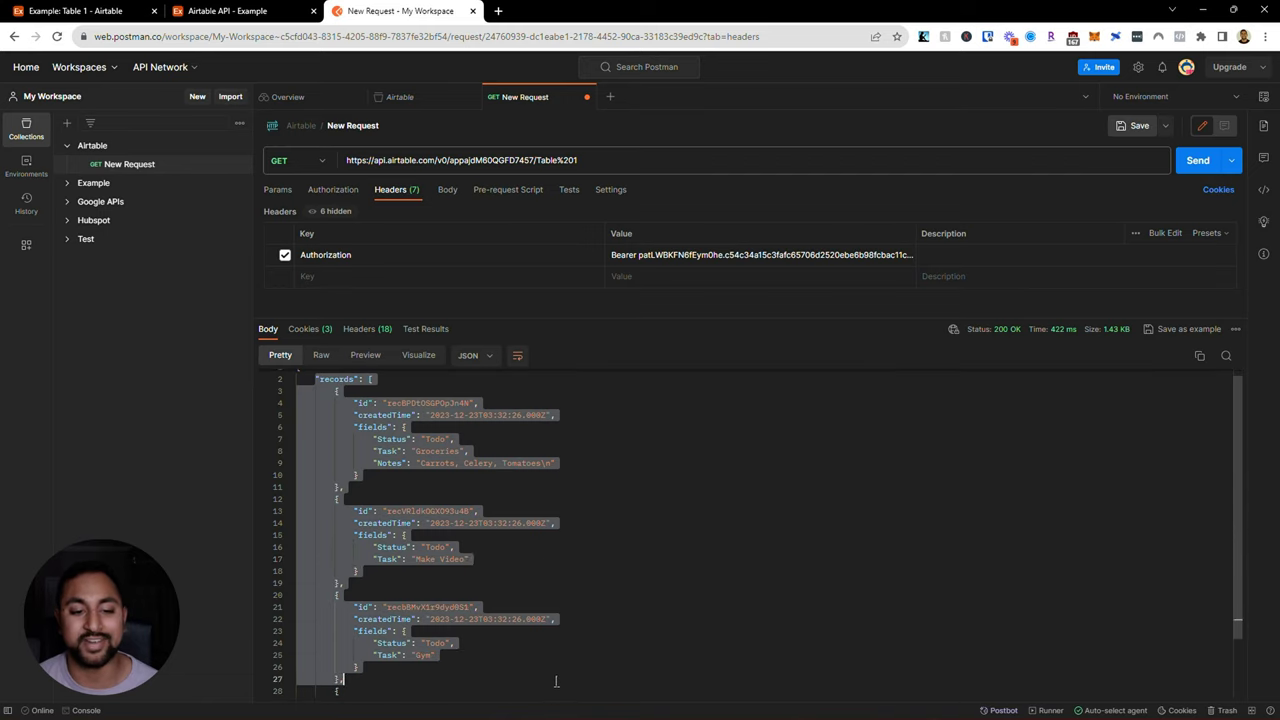
left_click(569, 580)
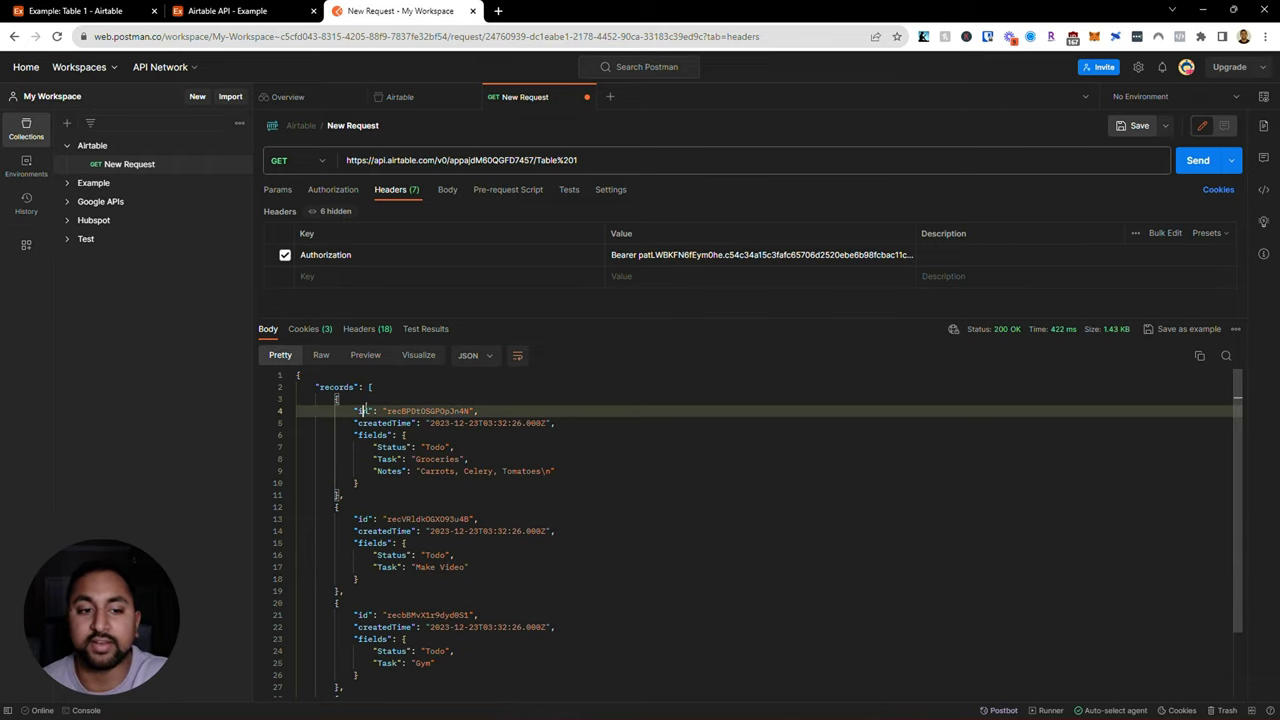
Highlight the records key and first record's id, then show the empty Query Params table
left_click(322, 387)
double_click(322, 387)
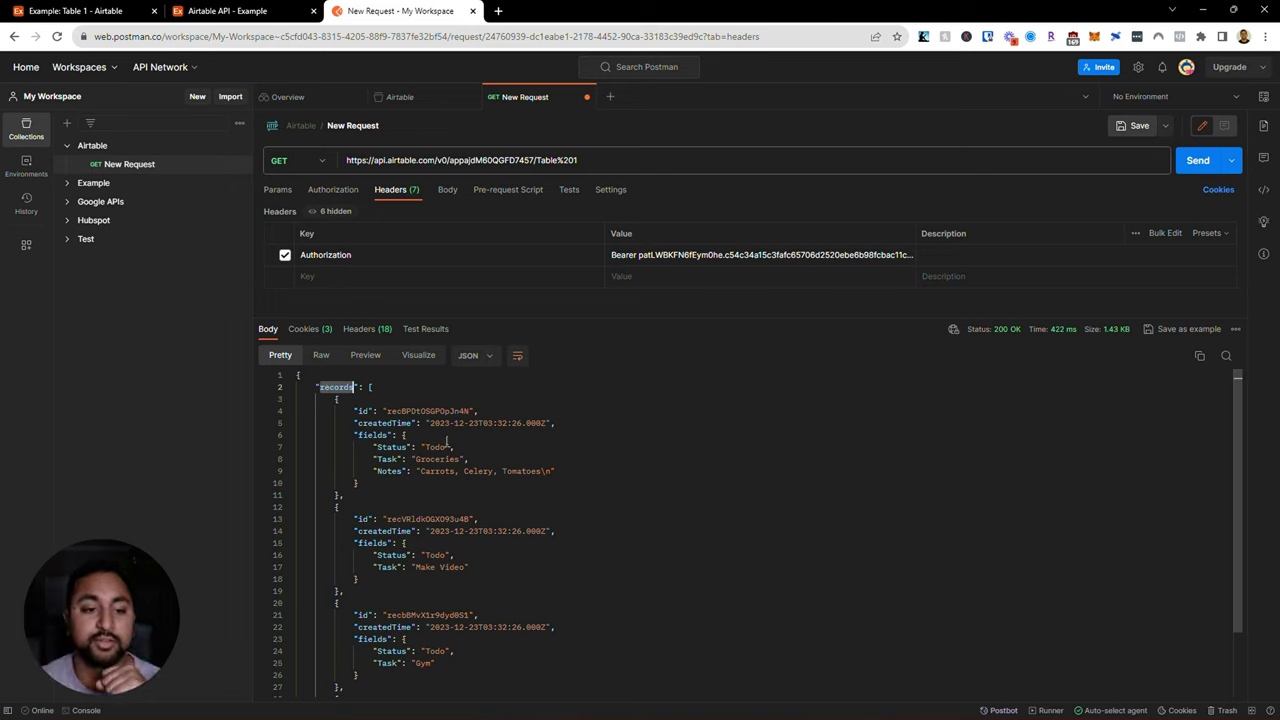
double_click(362, 411)
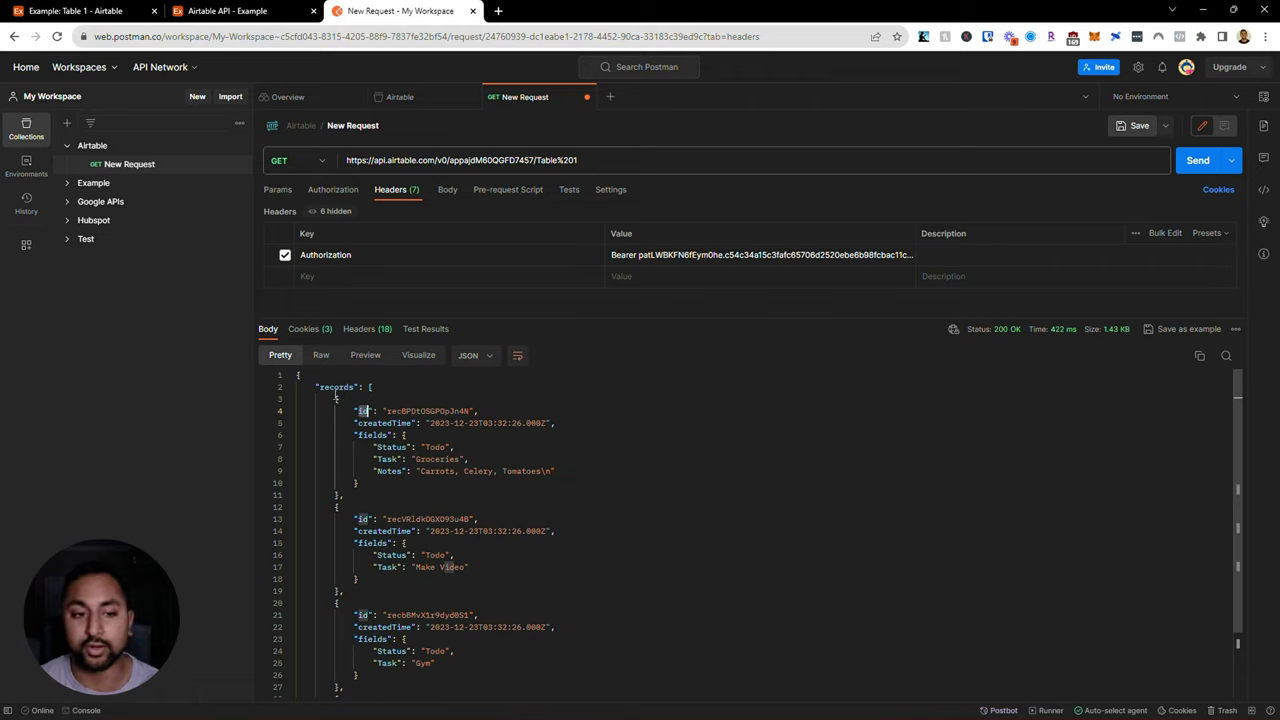
double_click(426, 411)
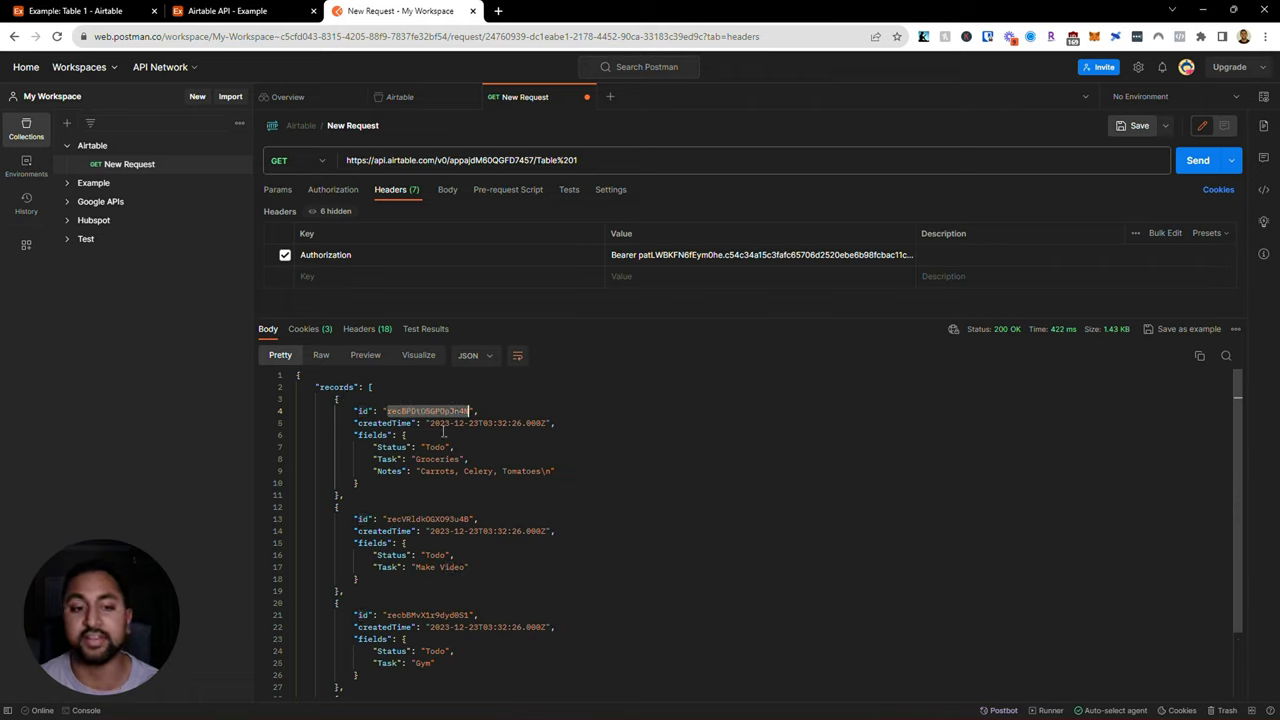
left_click(590, 579)
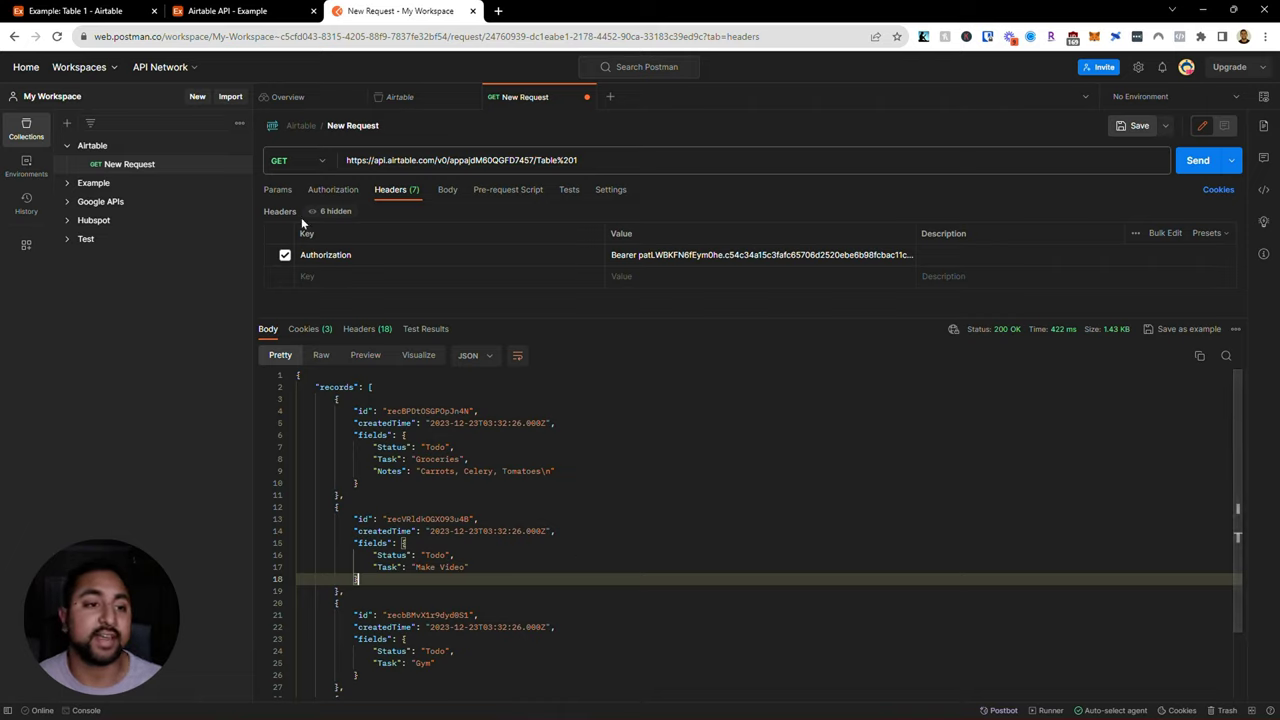
left_click(277, 191)
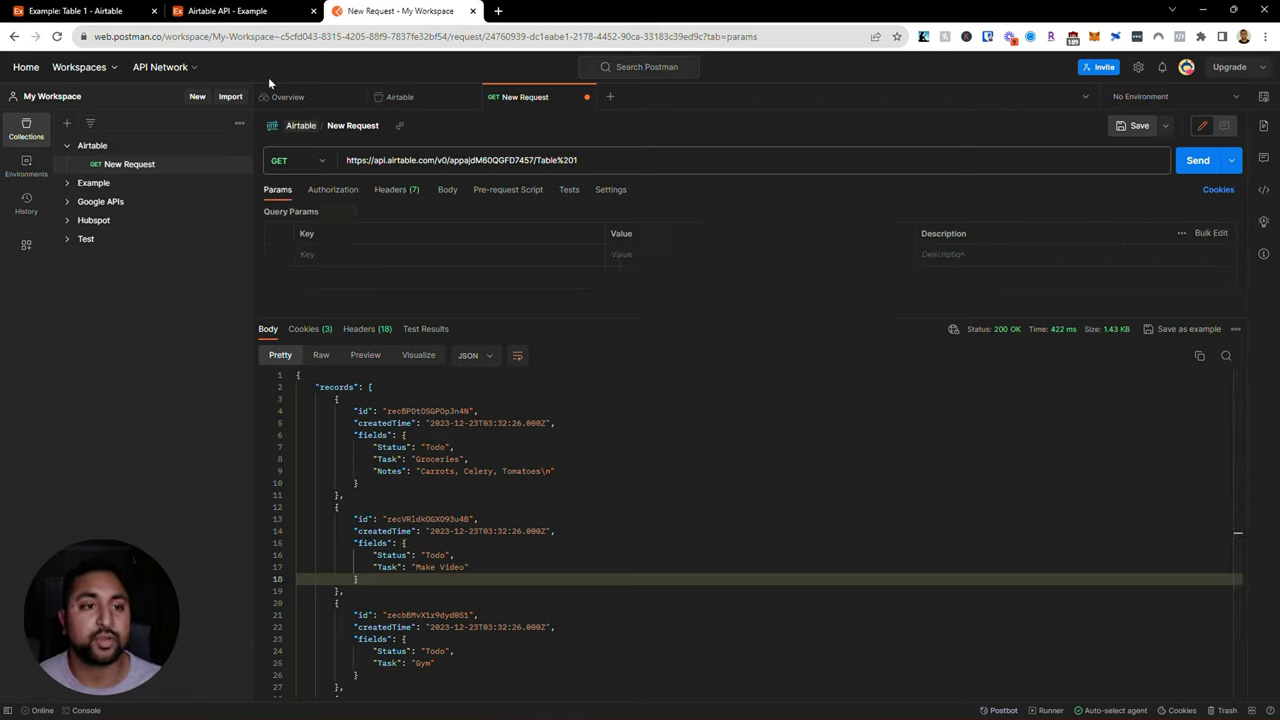
Copy maxRecords from the Airtable API docs and paste it as a new query parameter key
left_click(226, 11)
scroll(418, 353, "down", 3)
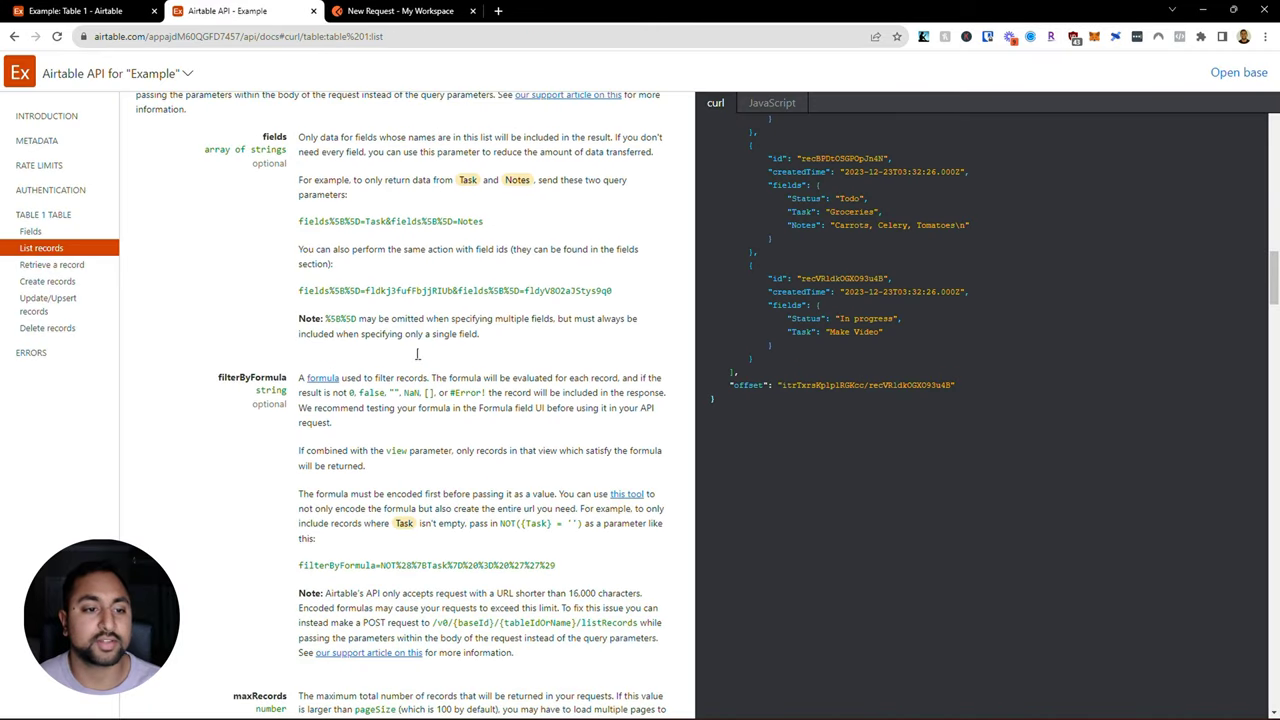
scroll(418, 353, "down", 4)
double_click(284, 296)
key("ctrl+c")
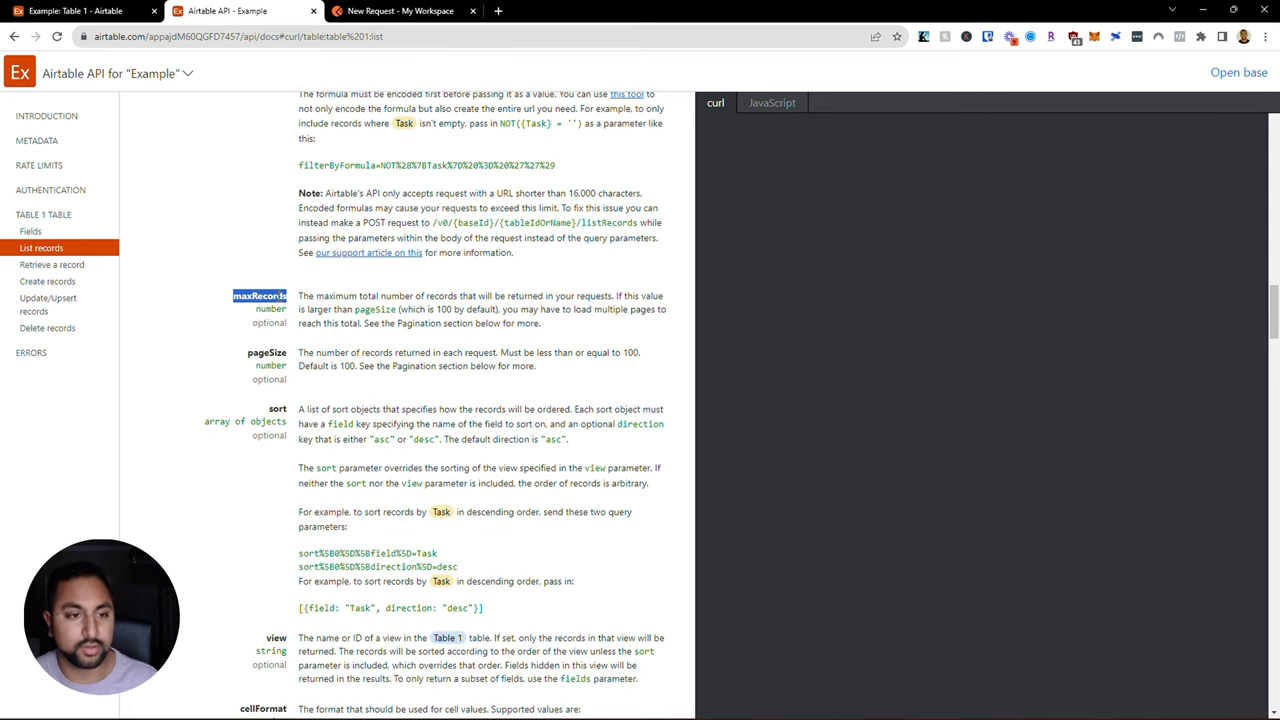
scroll(487, 460, "up", 2)
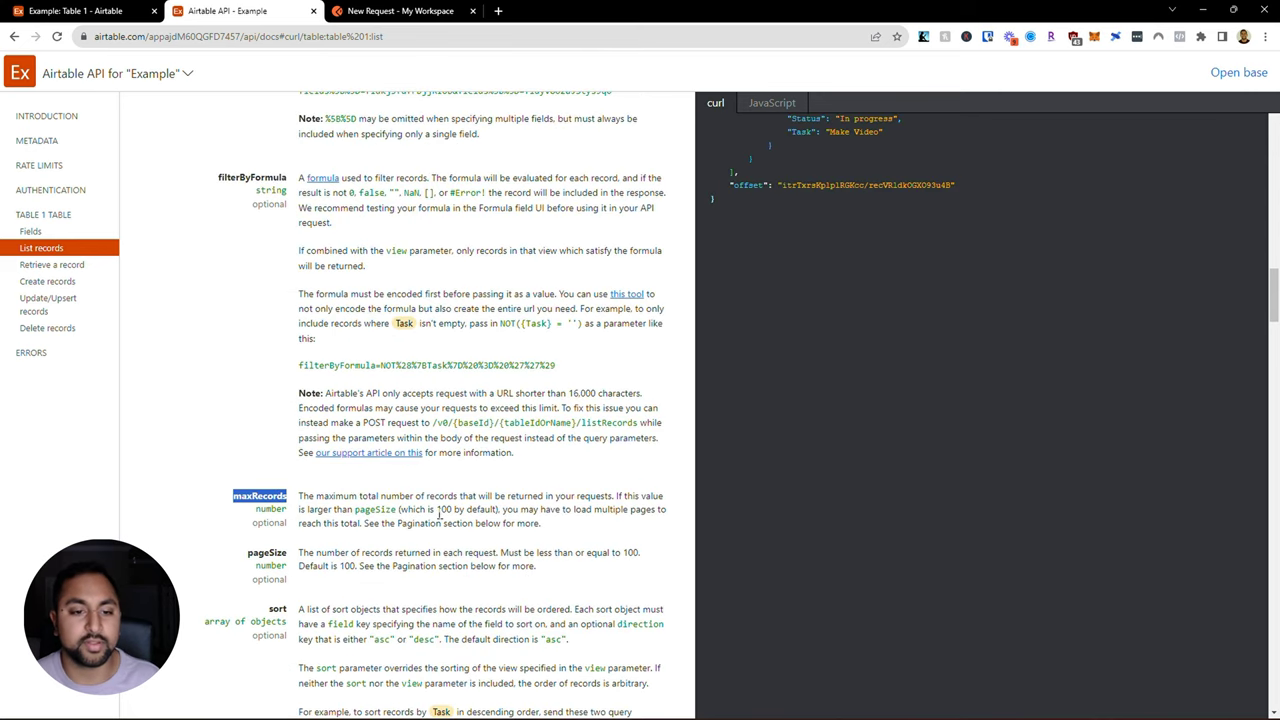
left_click(424, 14)
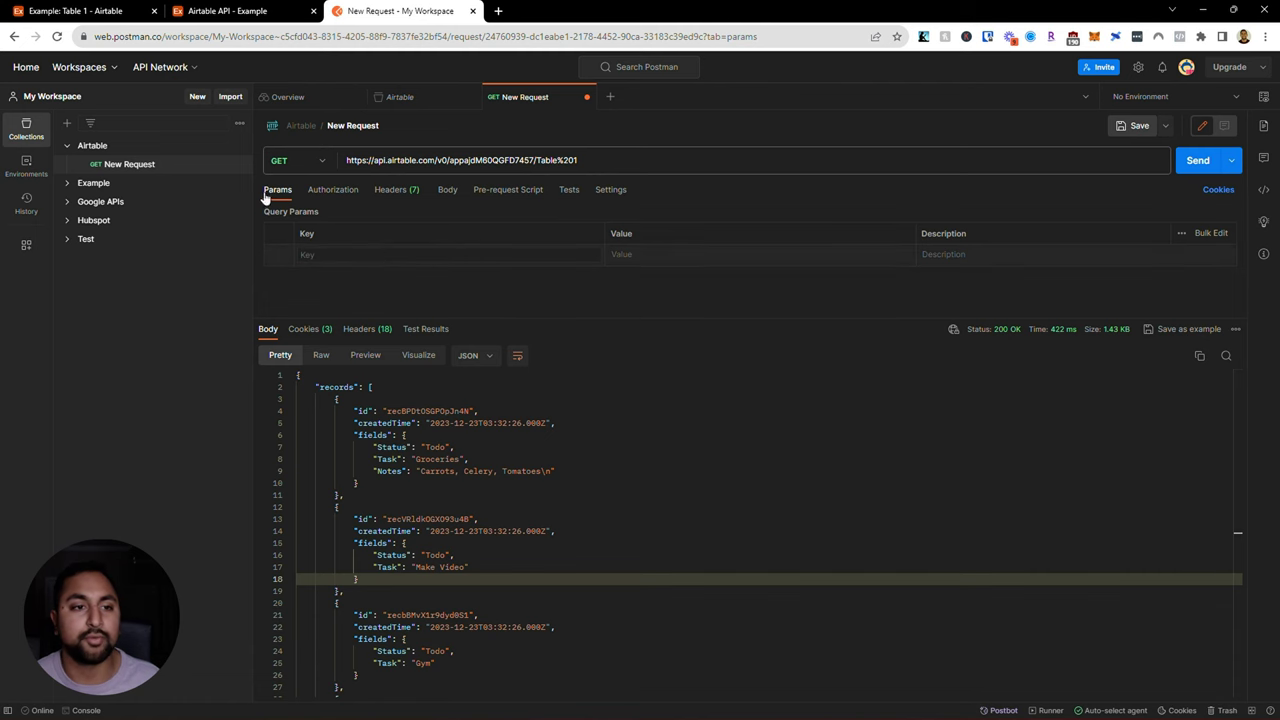
key("ctrl+v")
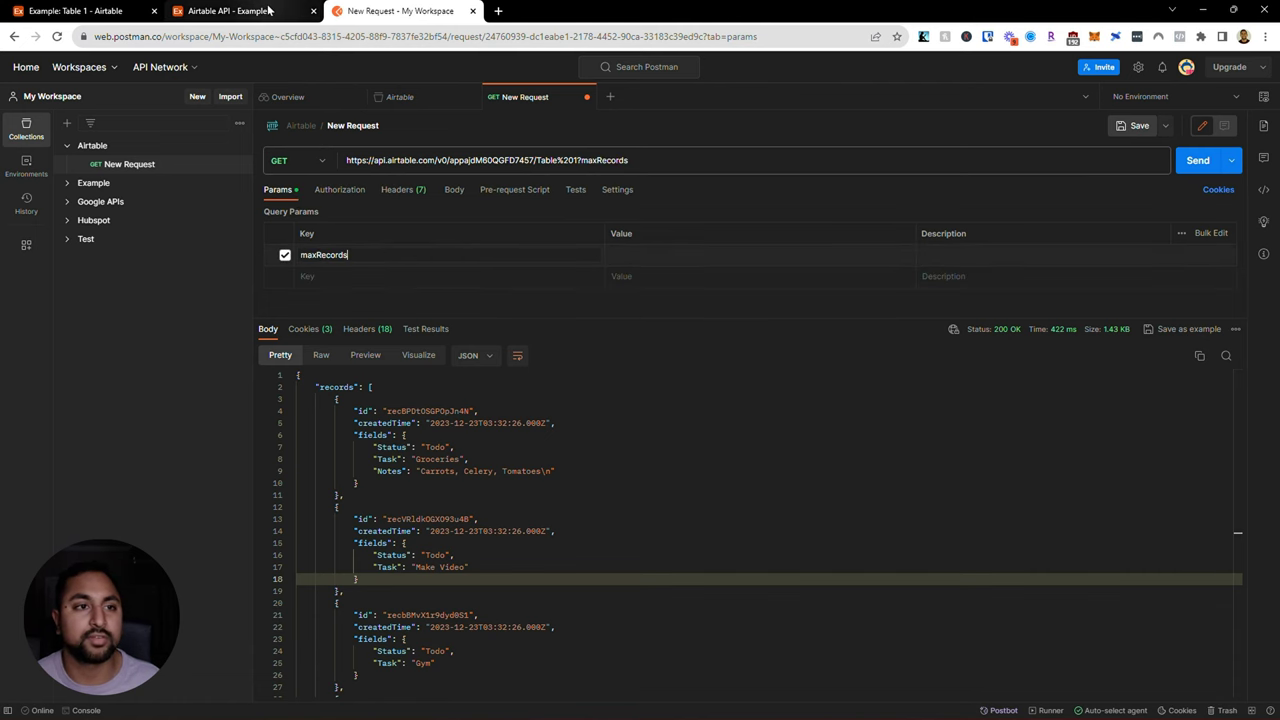
Confirm in the API docs that maxRecords takes a numeric value
left_click(268, 14)
scroll(484, 478, "down", 2)
scroll(484, 478, "down", 2)
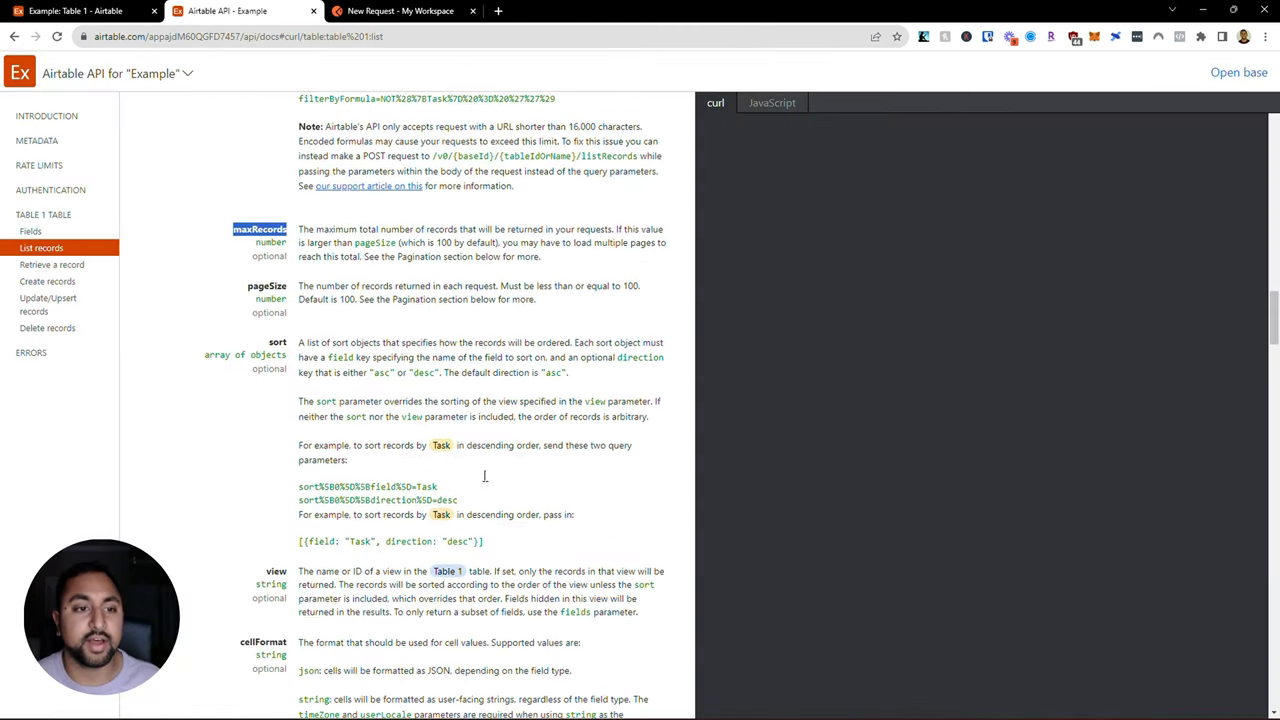
double_click(270, 242)
left_click(365, 14)
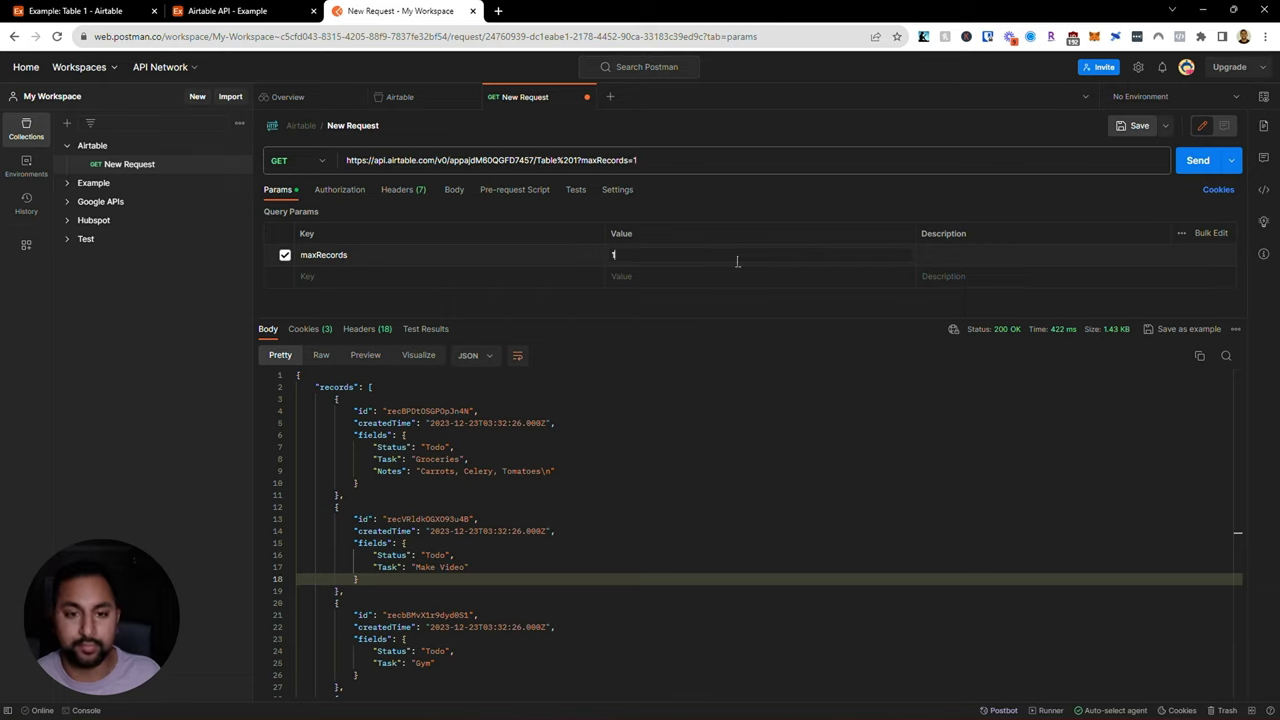
Send with maxRecords=1 to get one record, then with maxRecords=2 to get two
left_click(1197, 160)
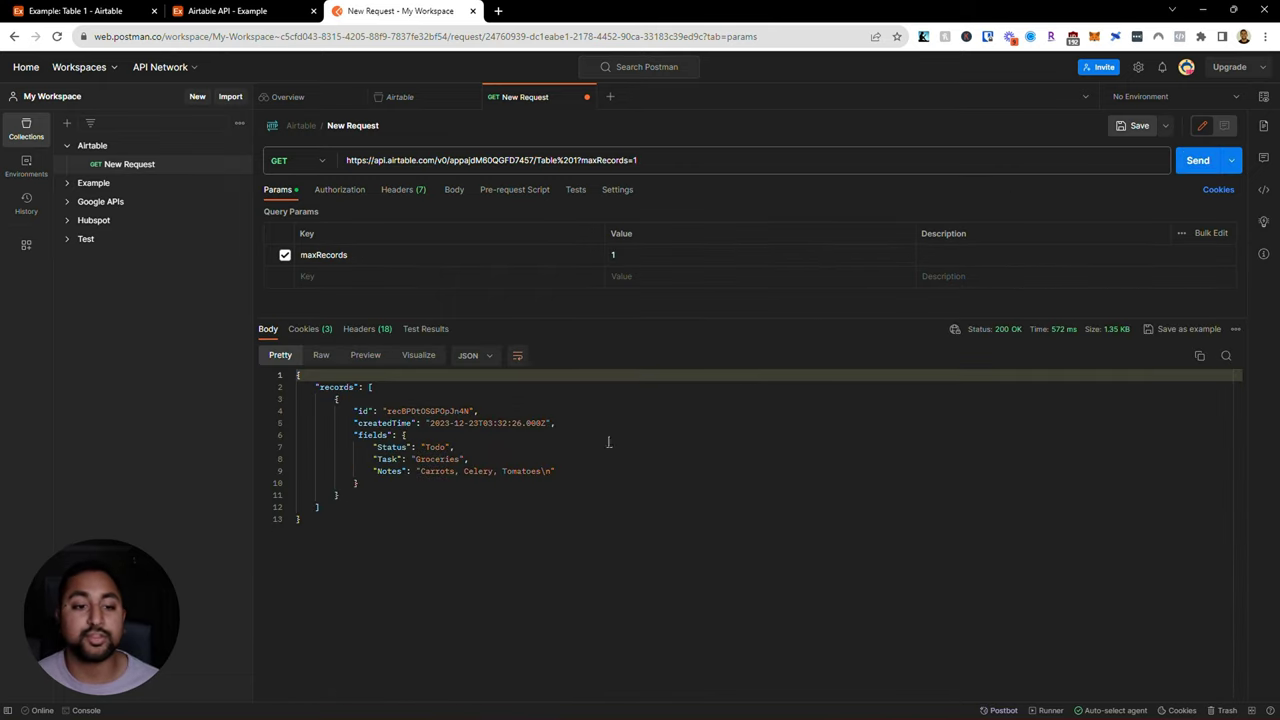
left_click_drag(520, 504, 298, 374)
left_click(524, 484)
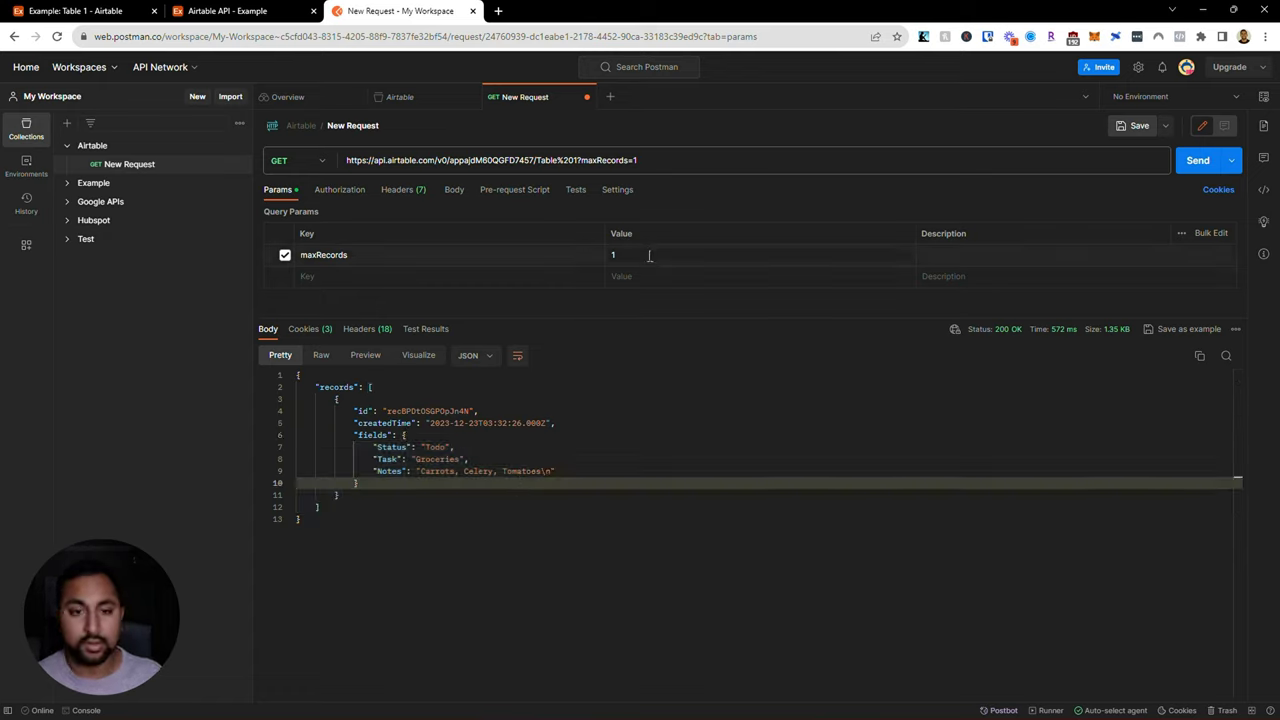
left_click_drag(581, 160, 641, 161)
left_click(753, 122)
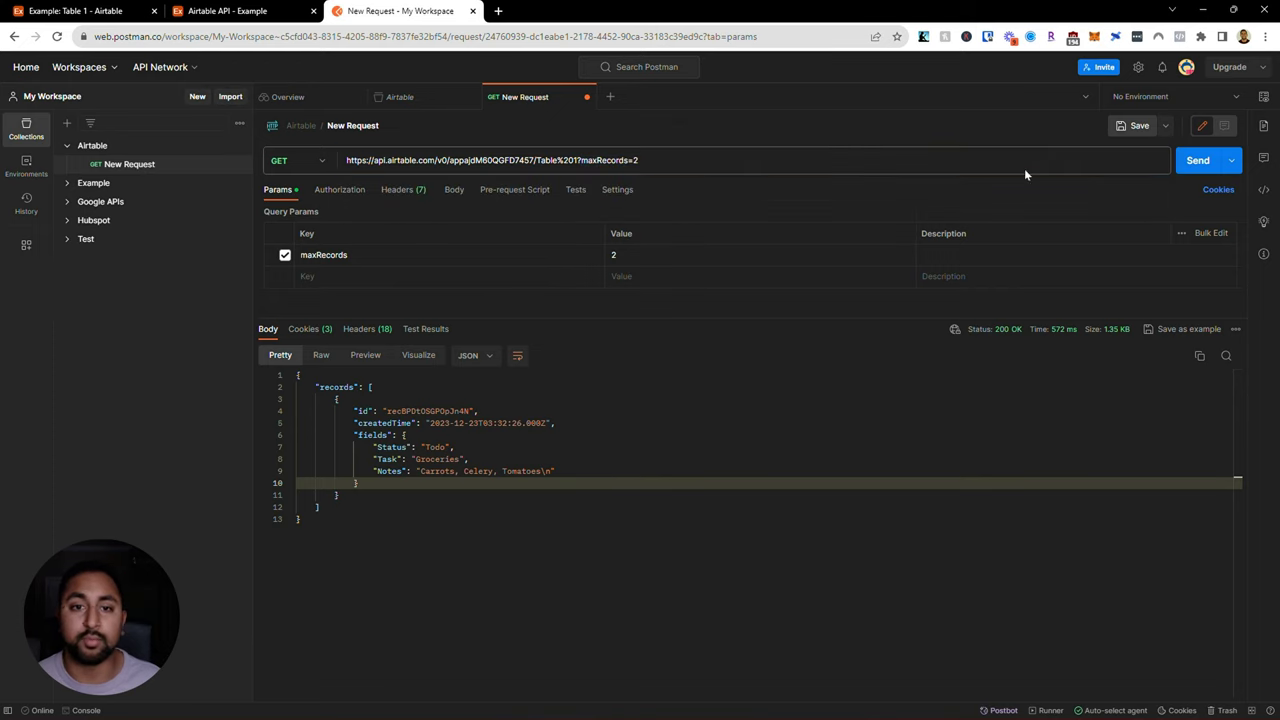
left_click(1198, 160)
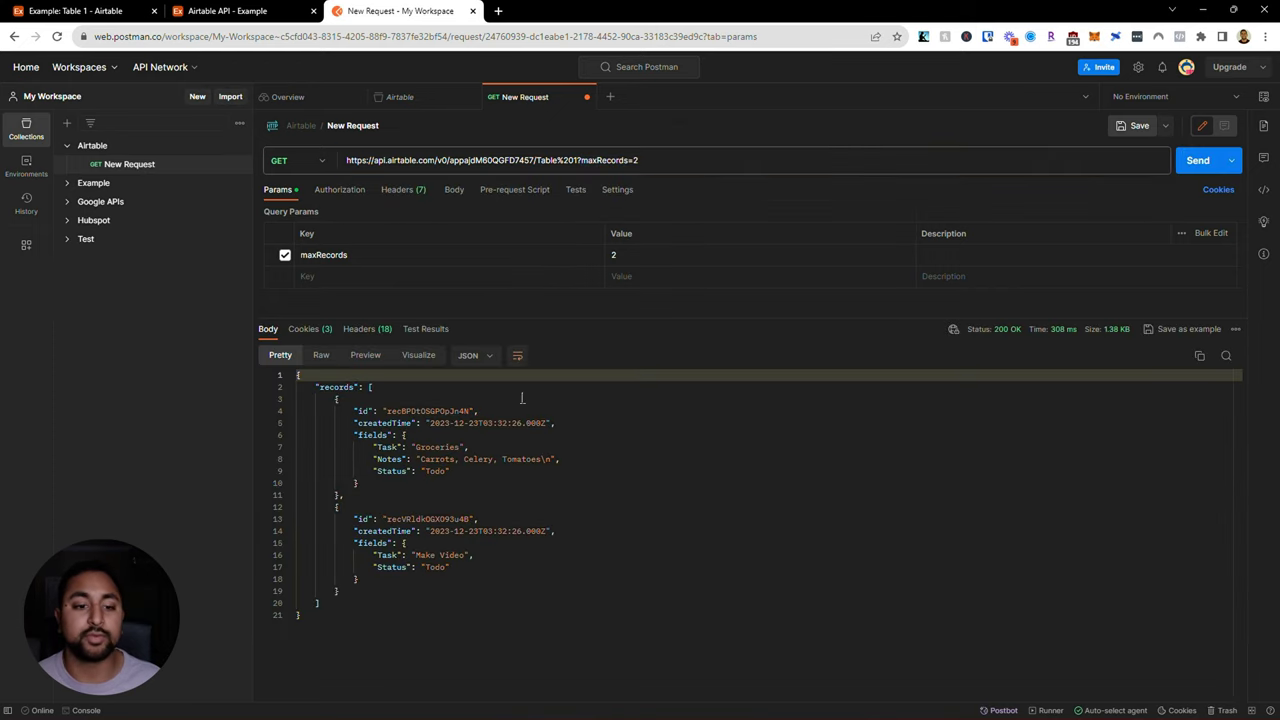
Disable the maxRecords parameter and resend so all records return
left_click(632, 257)
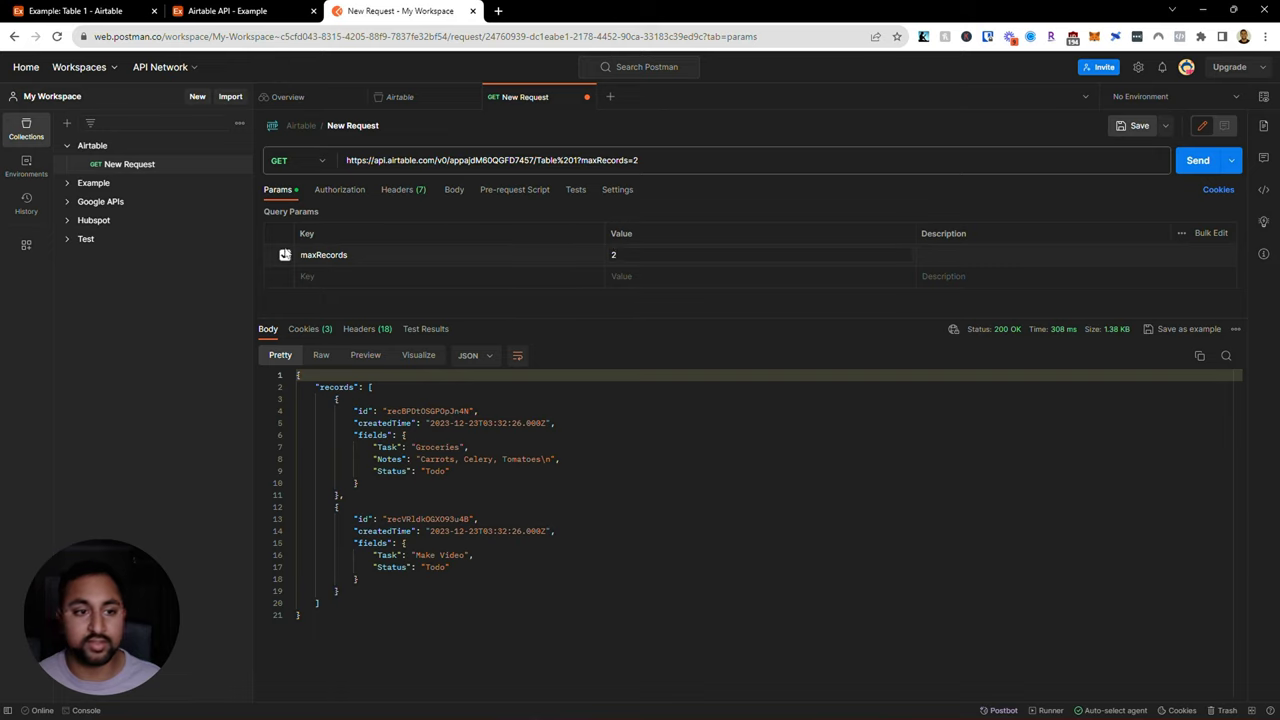
left_click(286, 255)
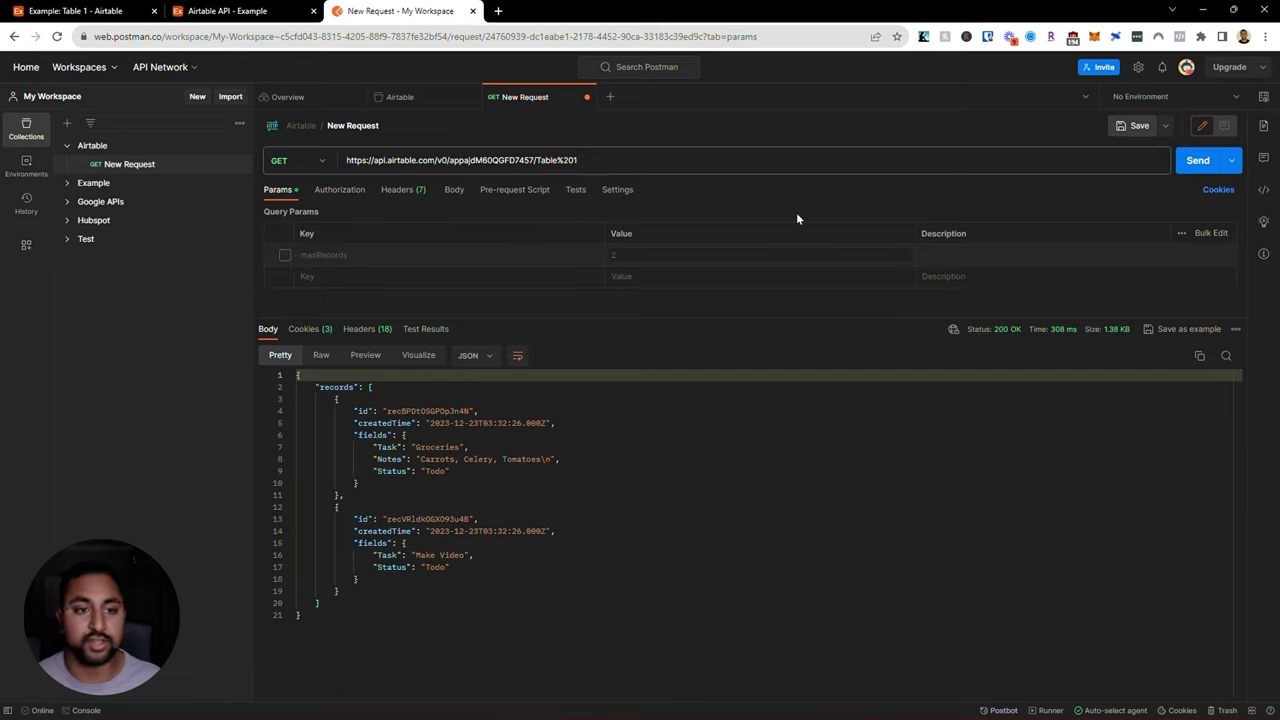
left_click(1197, 160)
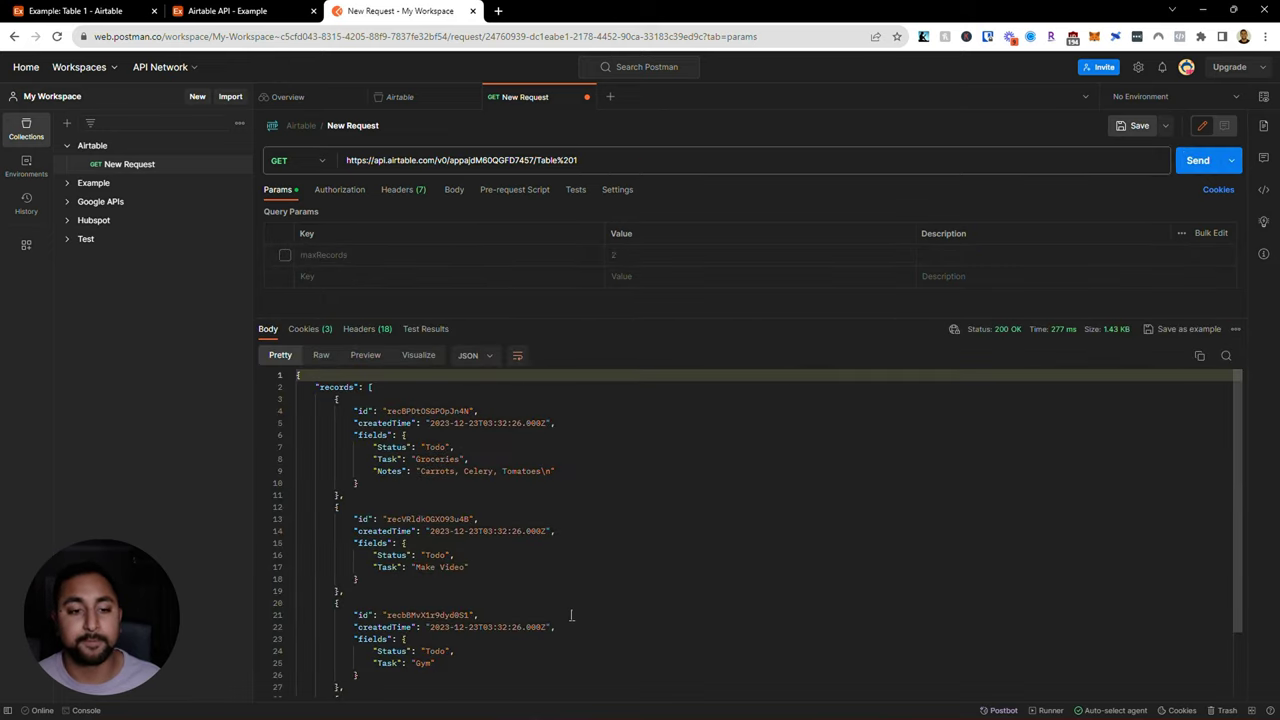
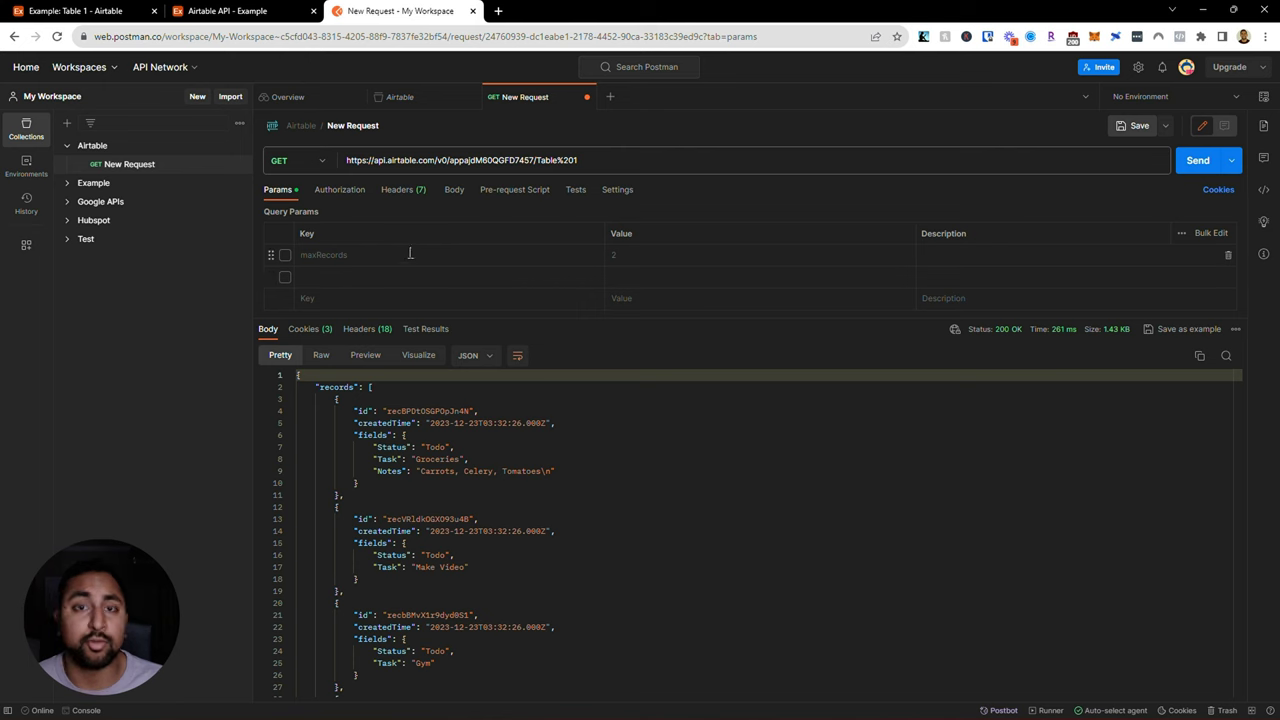
Select filterByFormula in the Airtable API docs, then check Table 1's blank fourth-record Task
left_click(258, 12)
scroll(259, 229, "up", 1)
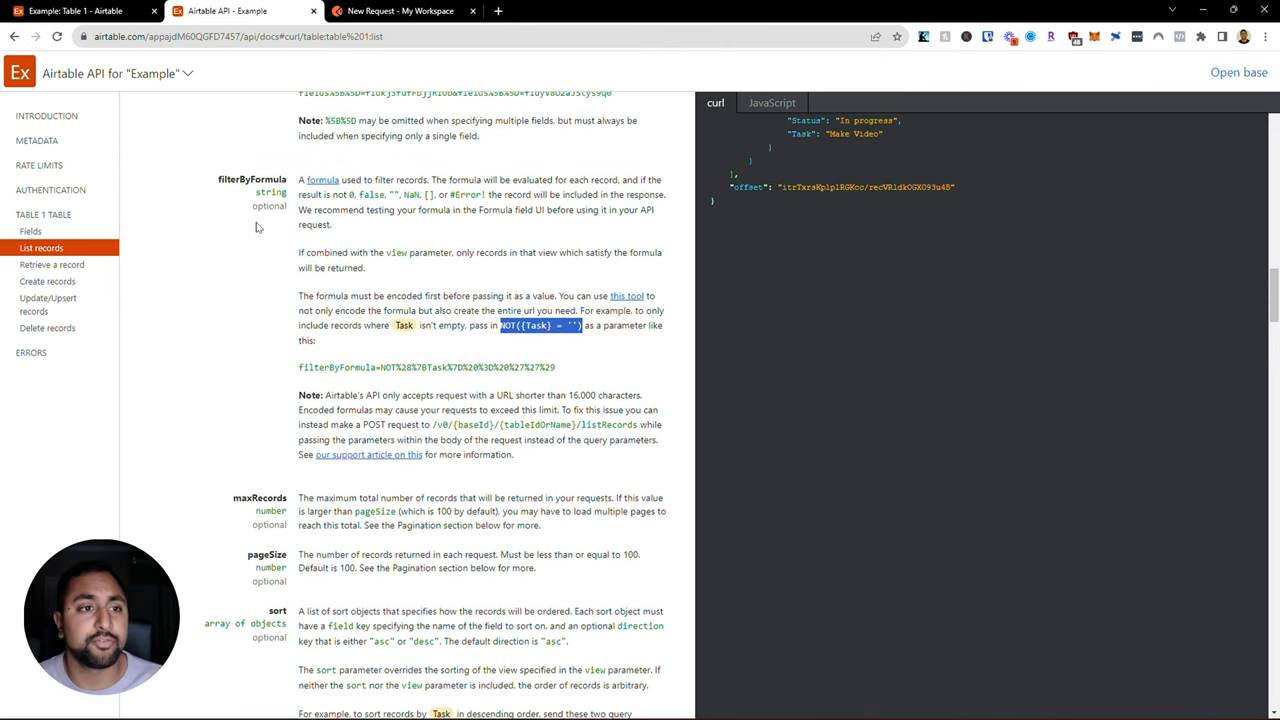
double_click(262, 244)
key("ctrl+c")
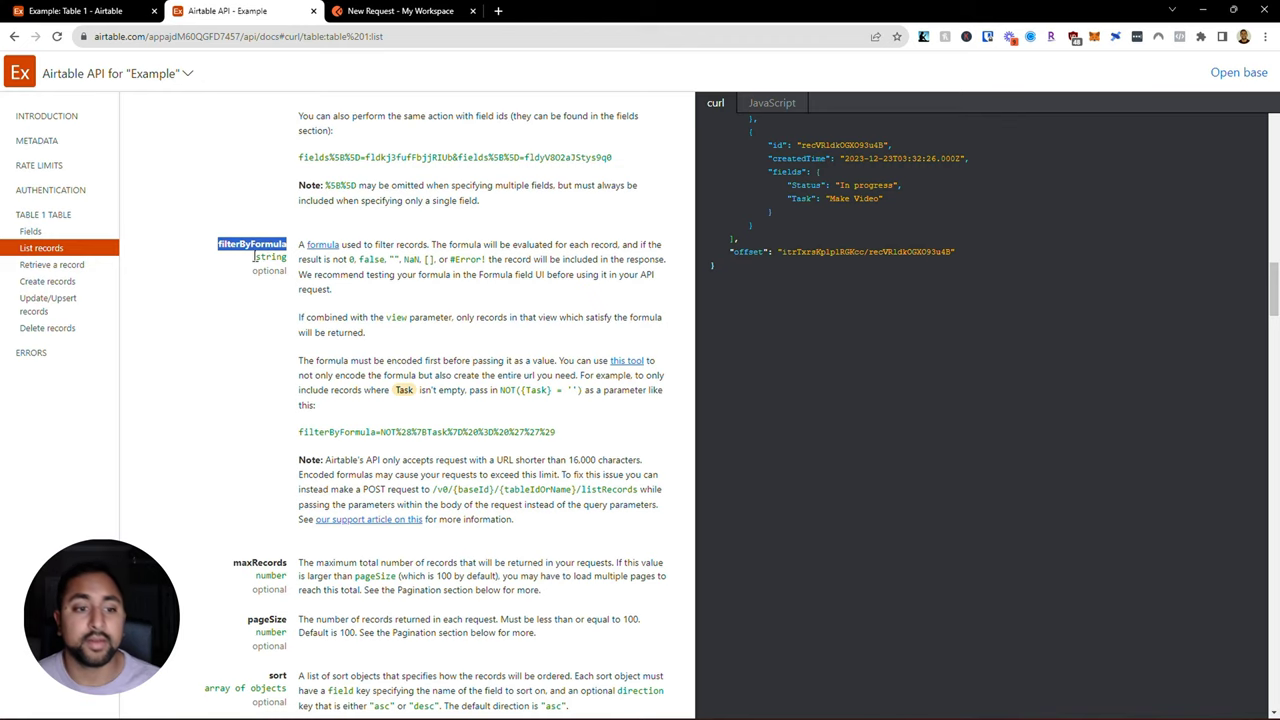
left_click(103, 17)
left_click(182, 243)
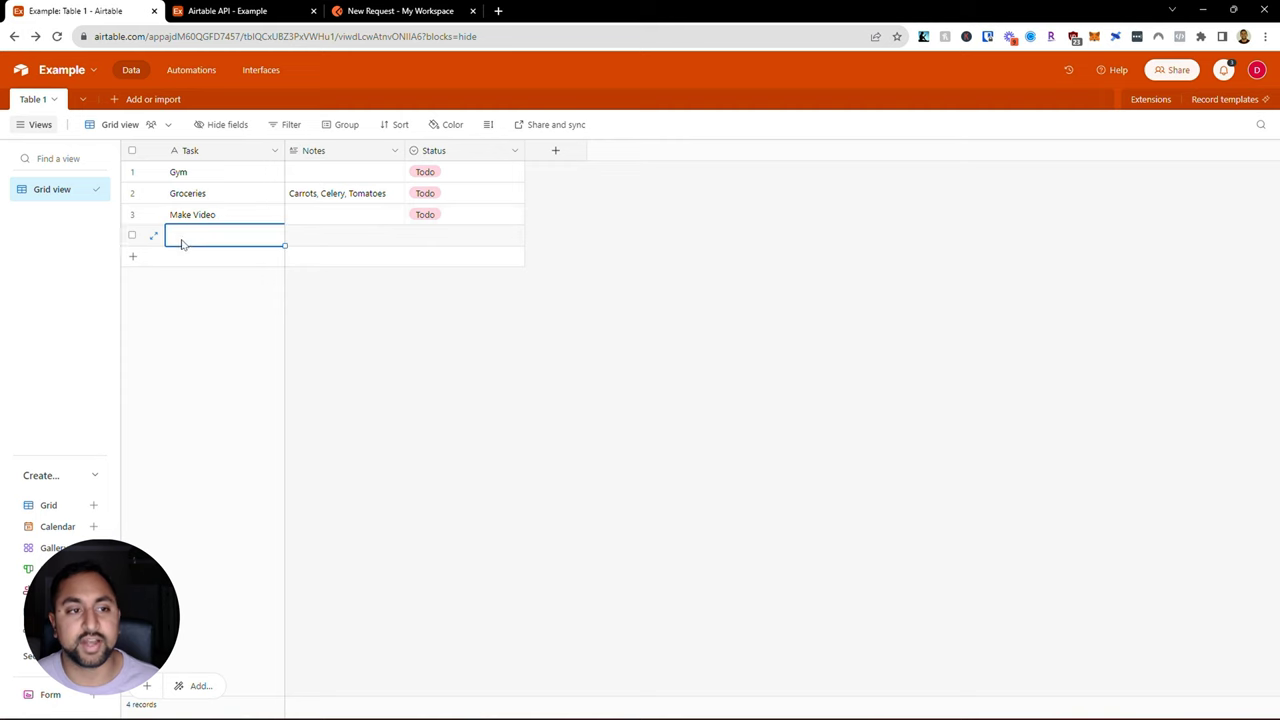
Compare Airtable's blank fourth record with the empty-fields record in Postman's response
left_click(420, 246)
left_click(360, 14)
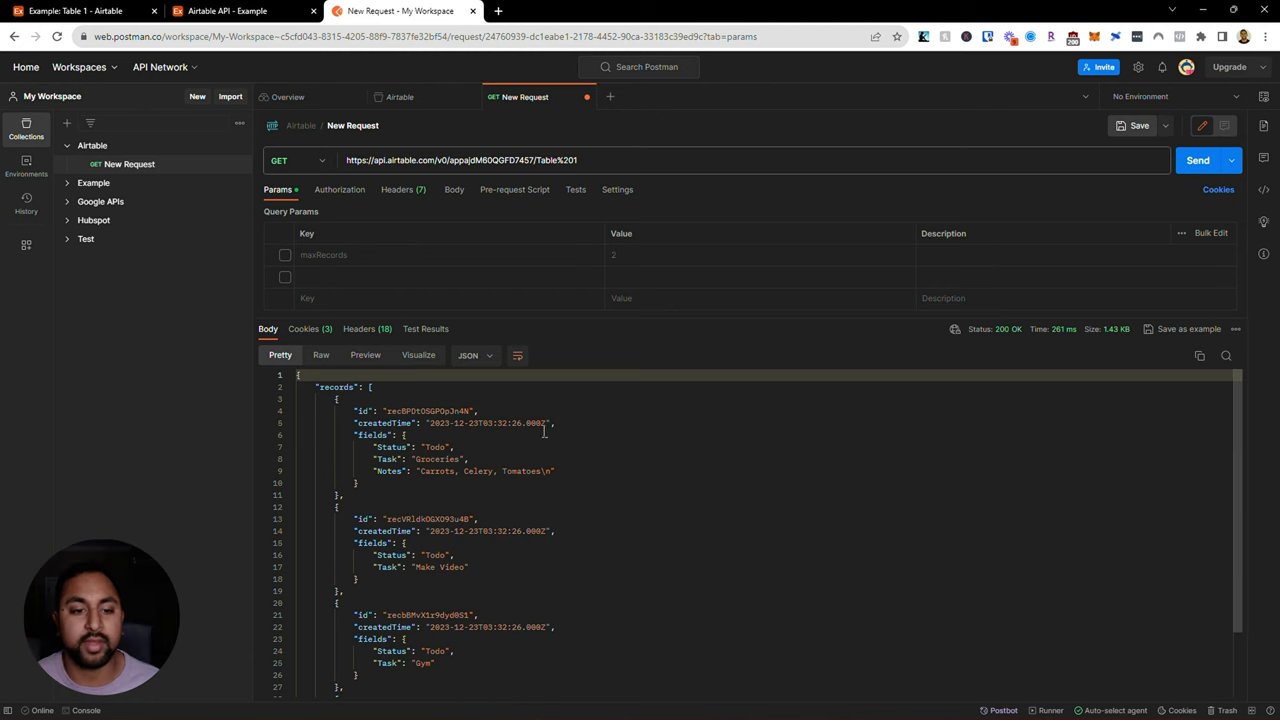
scroll(544, 430, "down", 3)
left_click_drag(465, 658, 344, 607)
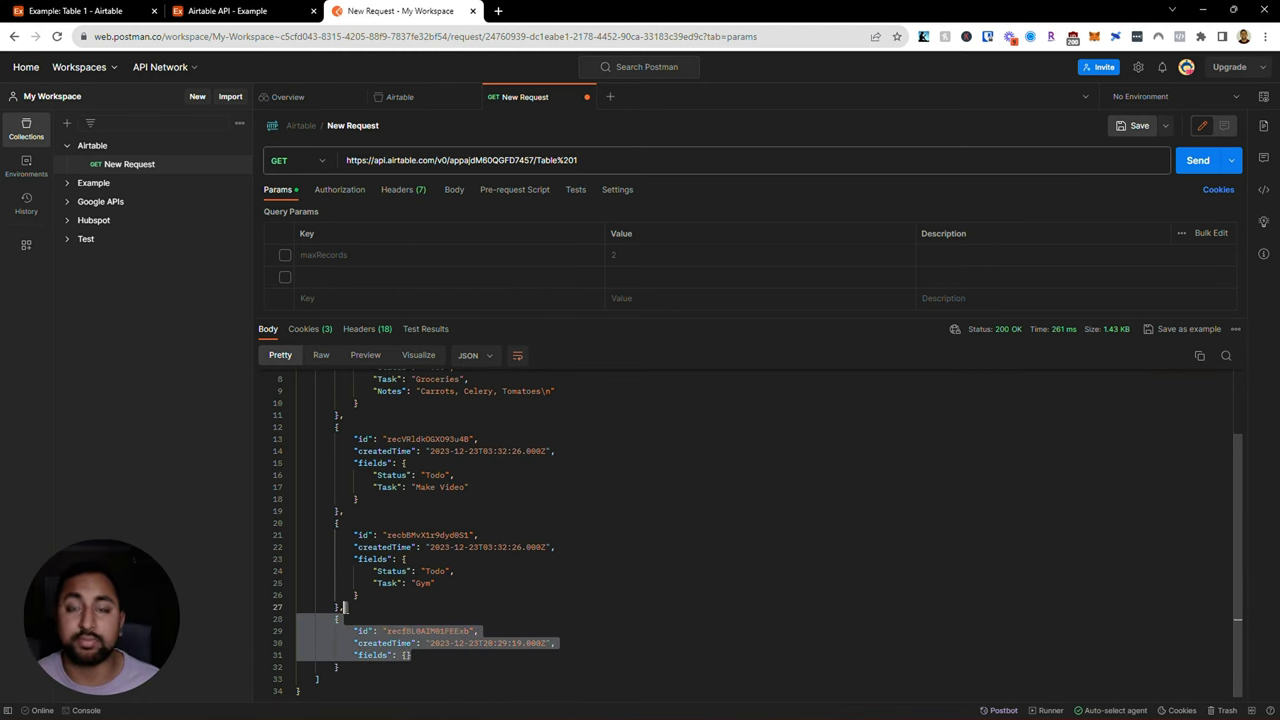
left_click(450, 620)
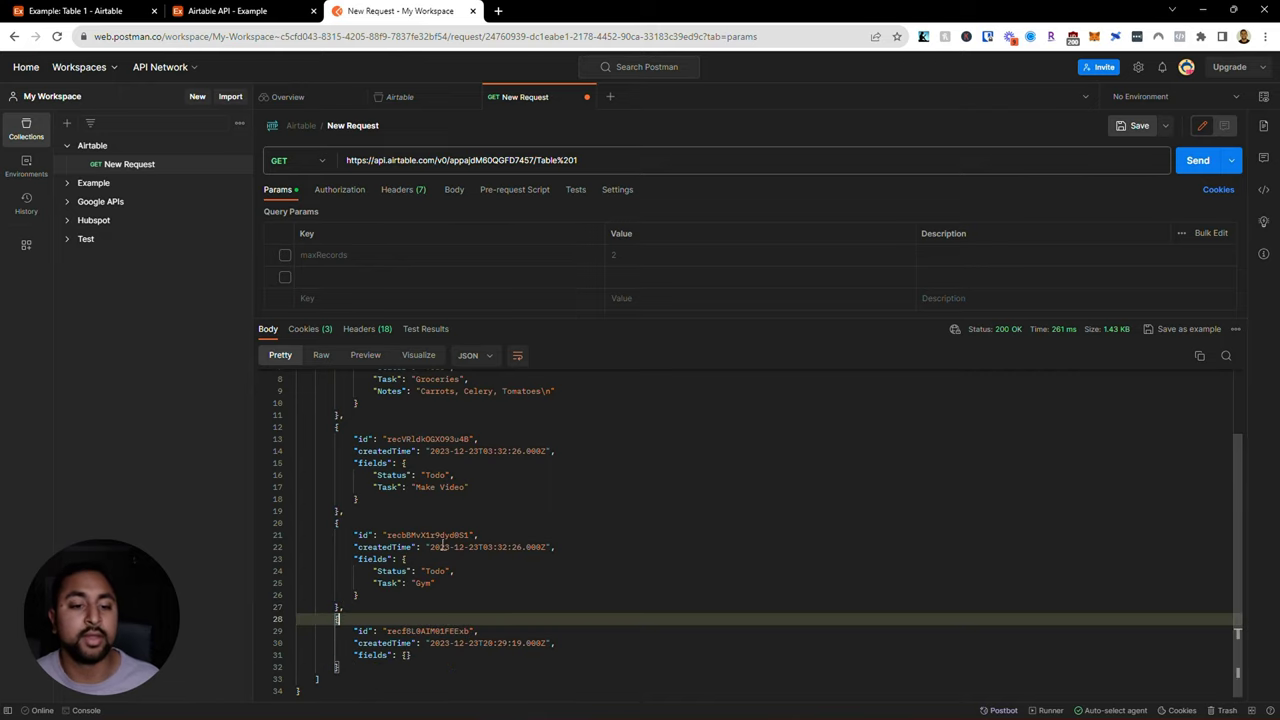
scroll(438, 493, "up", 2)
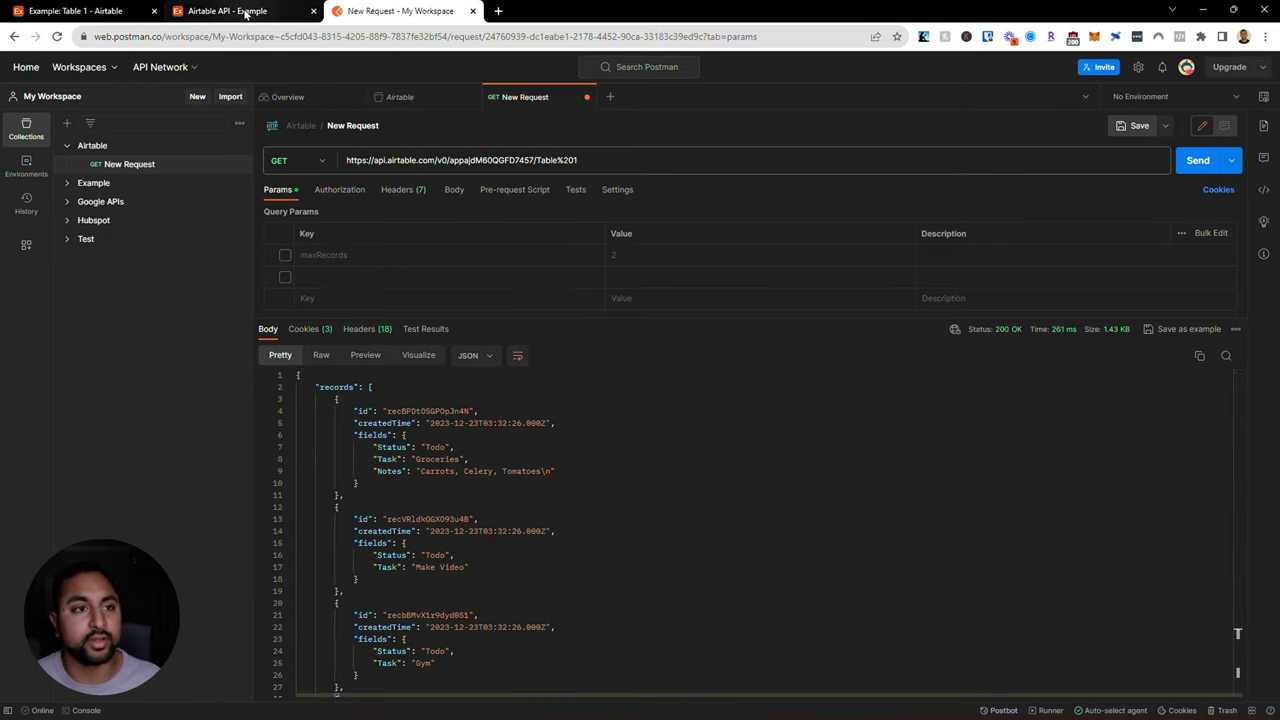
left_click(222, 11)
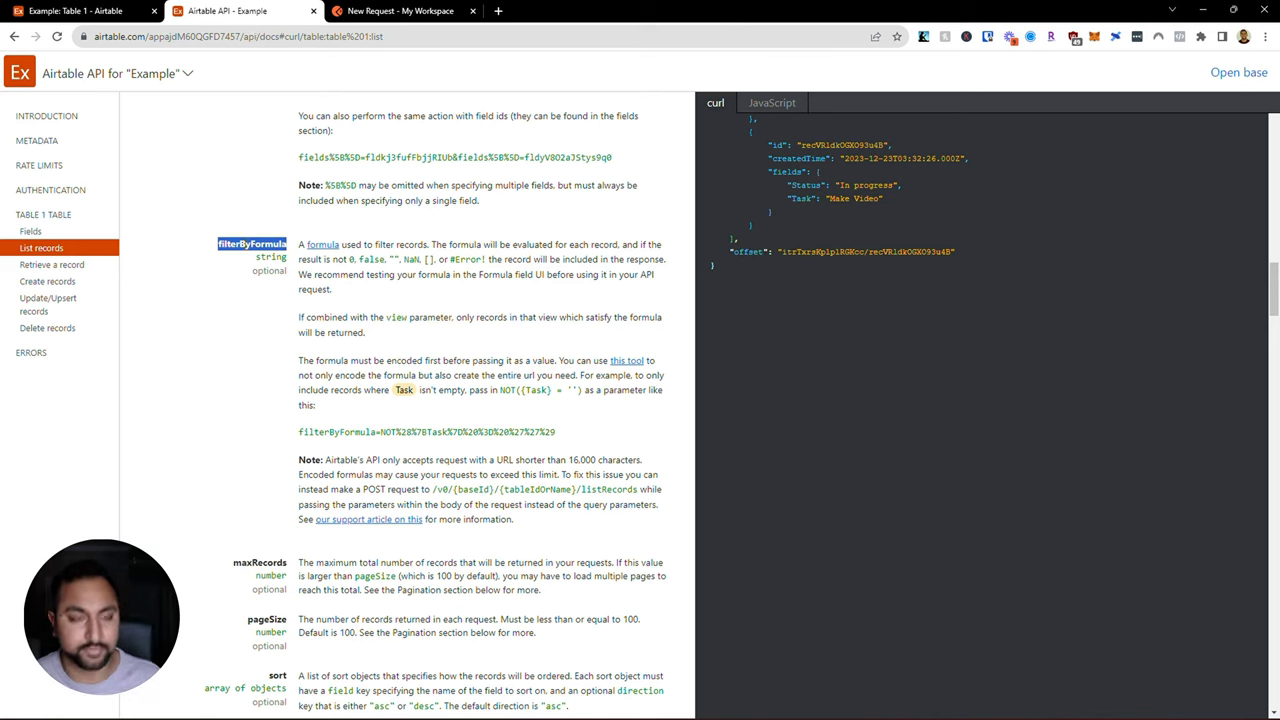
left_click(395, 14)
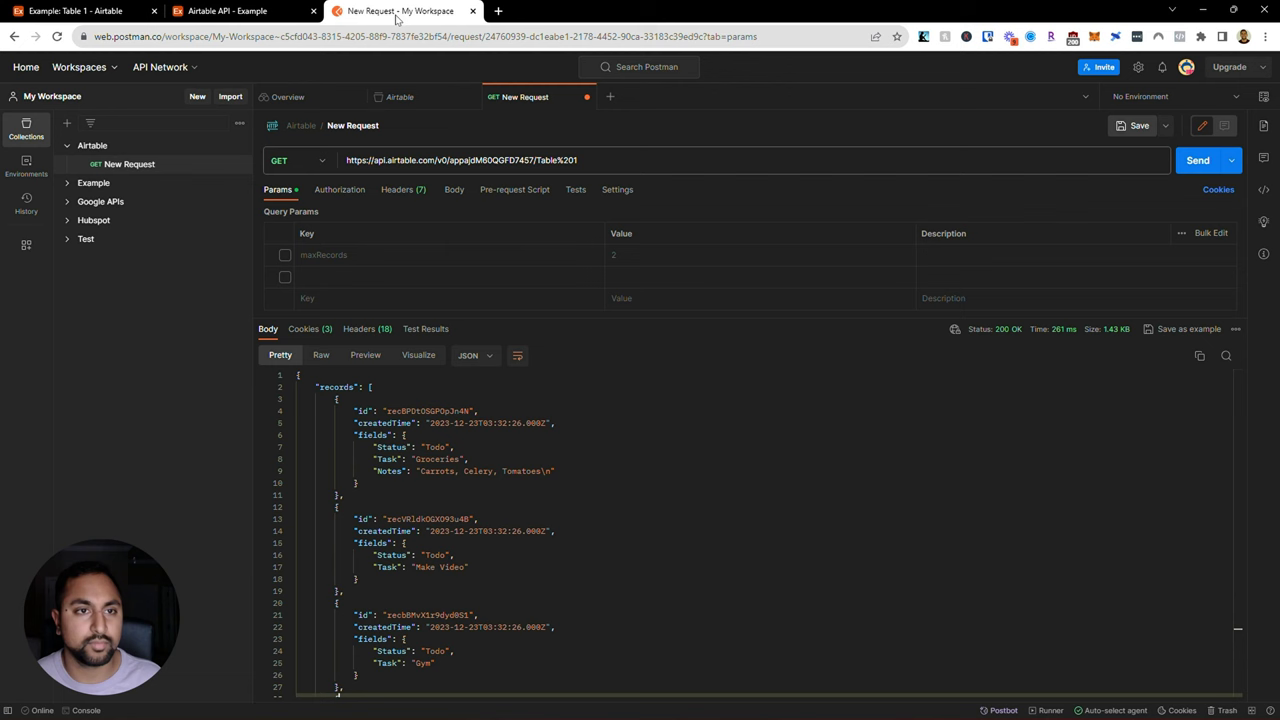
Paste filterByFormula as a new query parameter key and select the docs' example NOT({Task} = '')
left_click(335, 280)
key("ctrl+v")
left_click(228, 11)
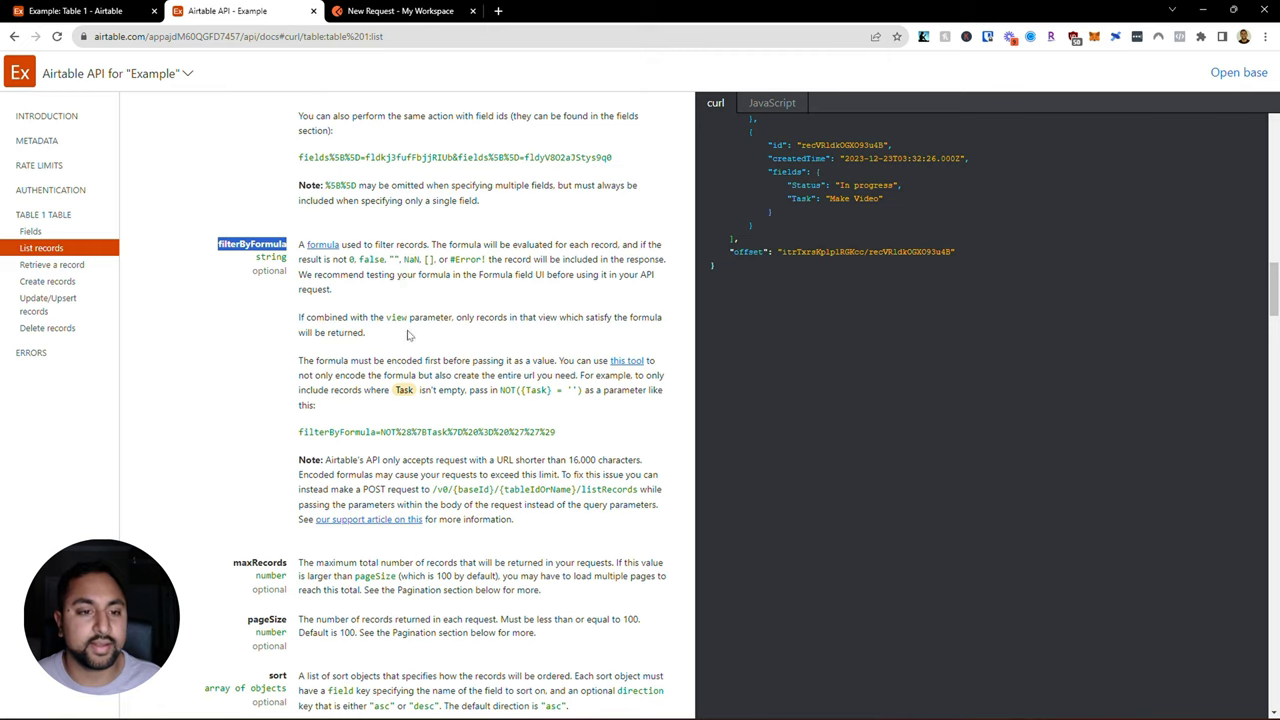
left_click_drag(500, 390, 584, 392)
key("ctrl+c")
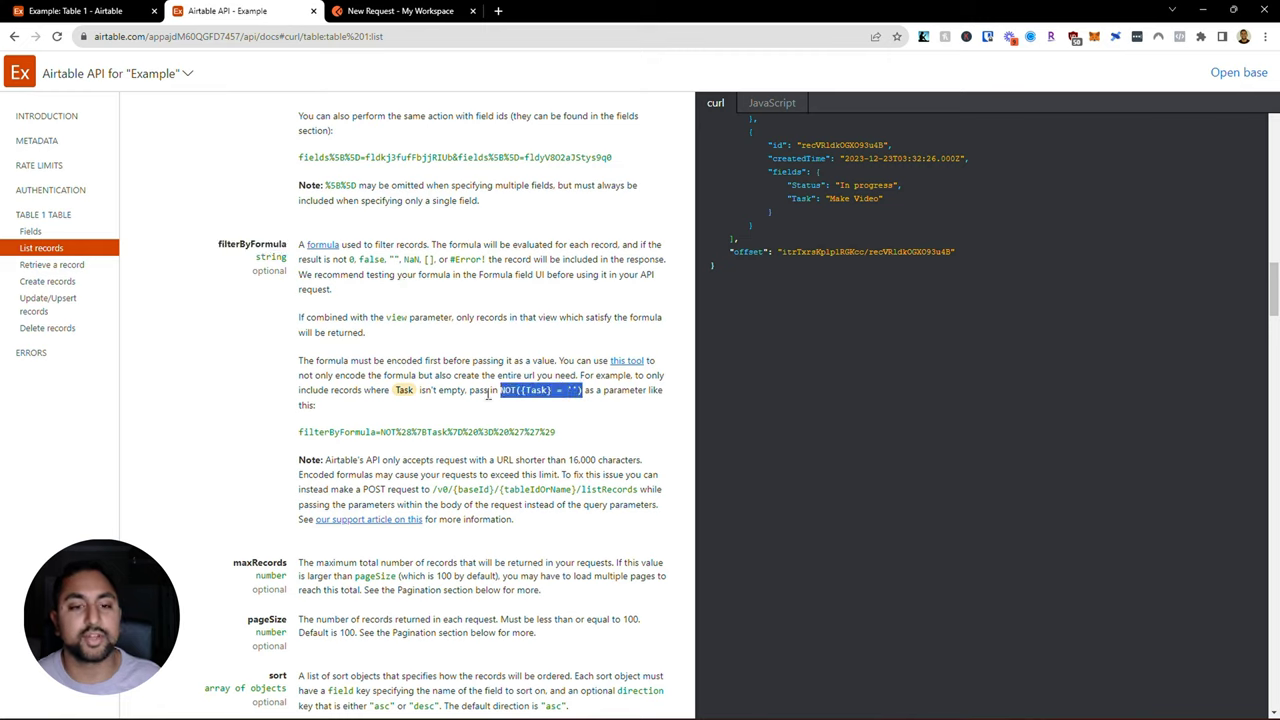
Set the filterByFormula value to NOT({Task} = ''), send, and review the Groceries, Make Video and Gym records
left_click(388, 11)
key("ctrl+v")
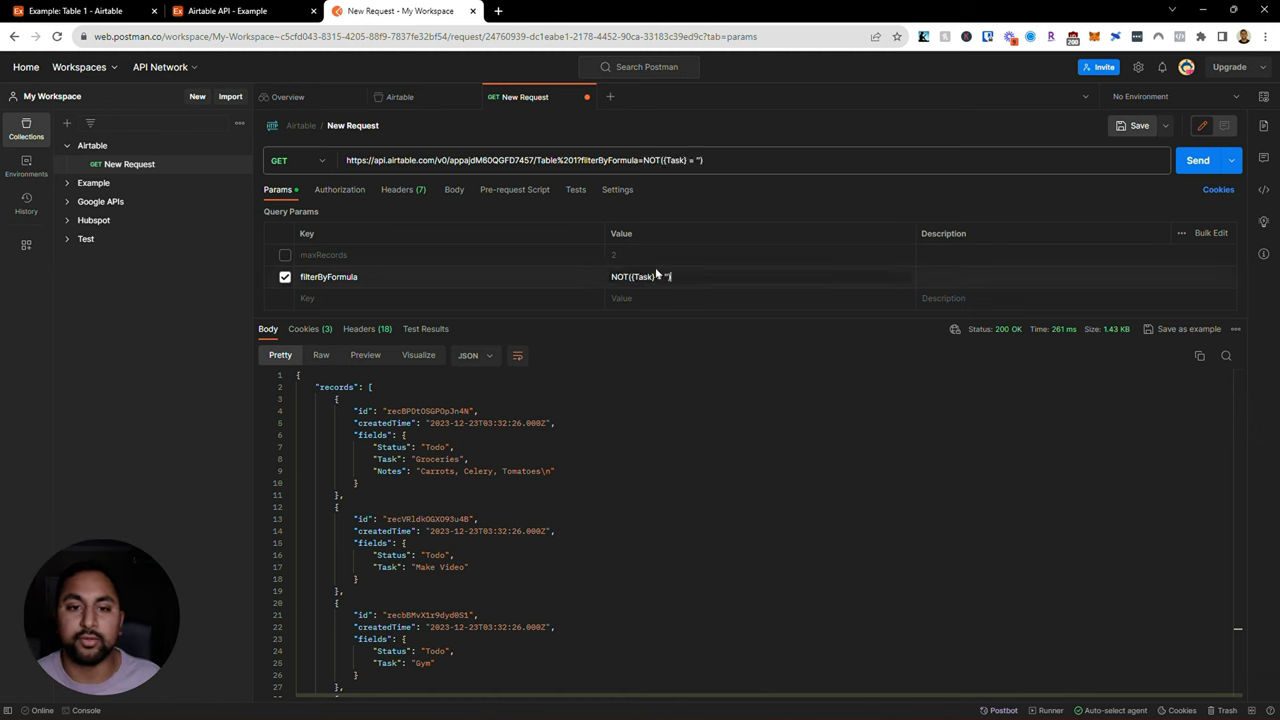
left_click(1197, 160)
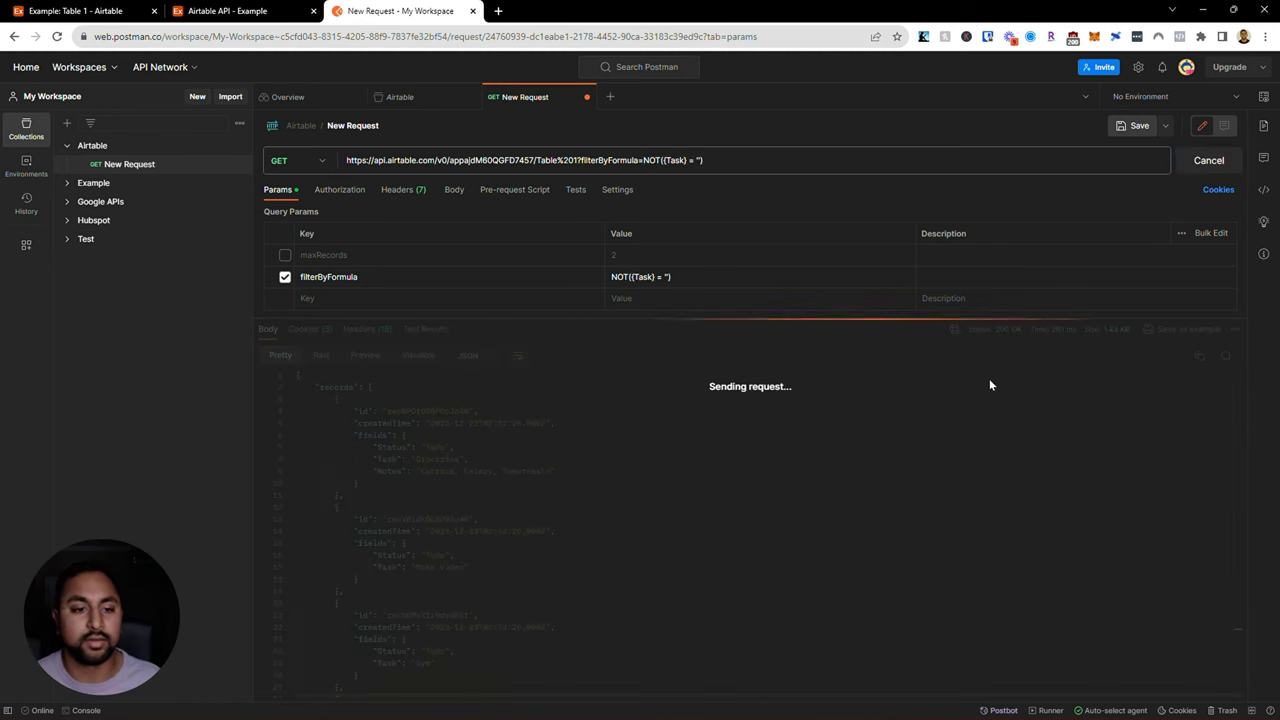
scroll(881, 502, "down", 1)
left_click_drag(516, 674, 300, 366)
scroll(405, 600, "down", 1)
left_click(393, 680)
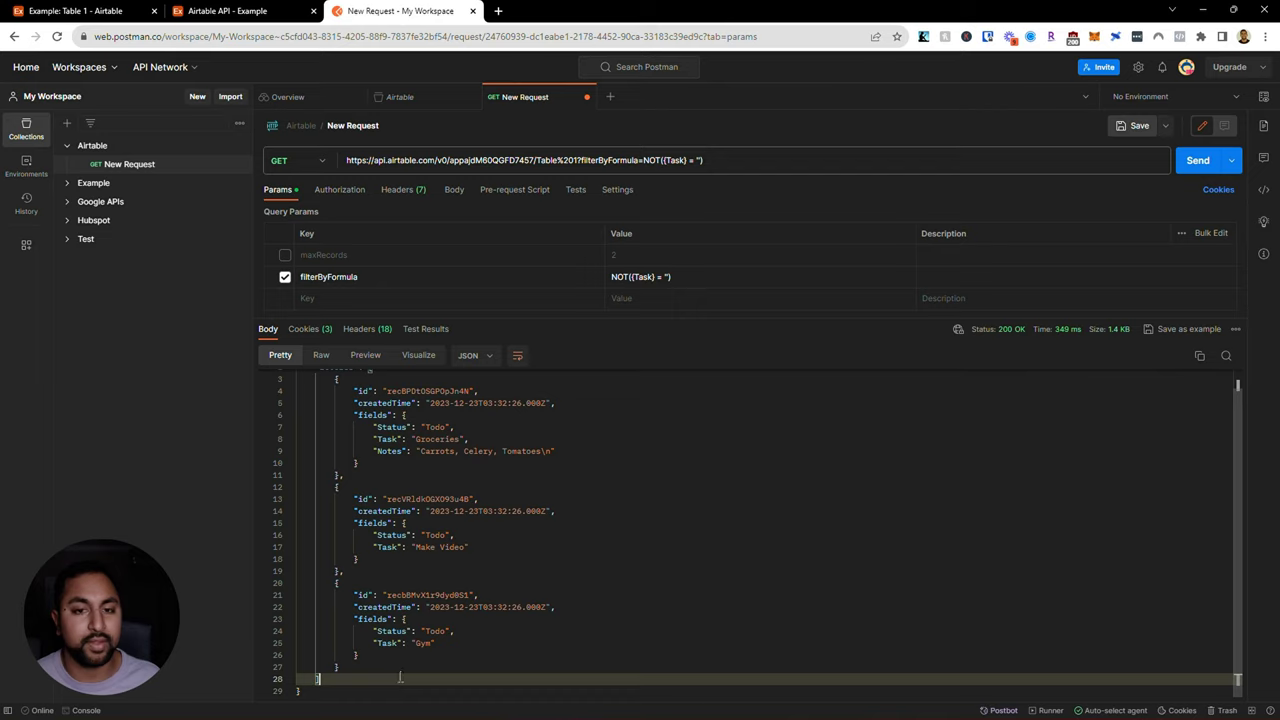
scroll(401, 677, "up", 1)
Drop NOT so the filter is {Task} = '', resend to get only the blank record, then revisit Table 1
double_click(617, 281)
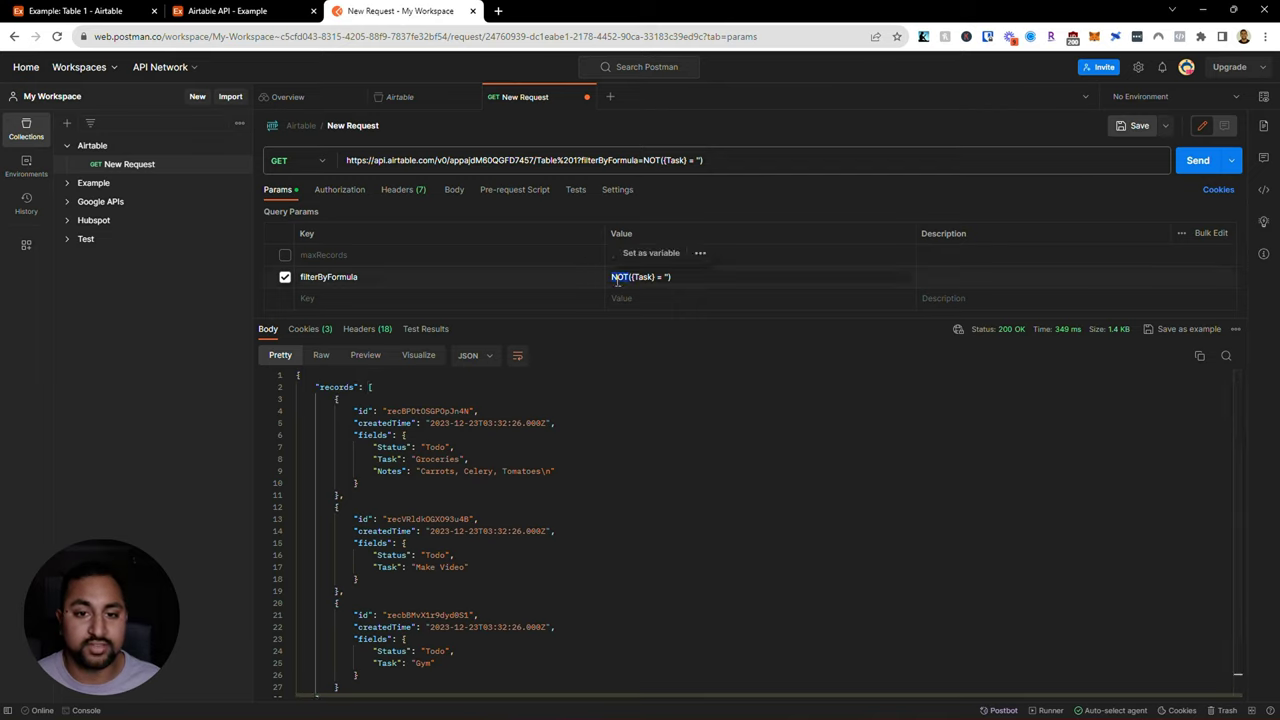
key("BackSpace")
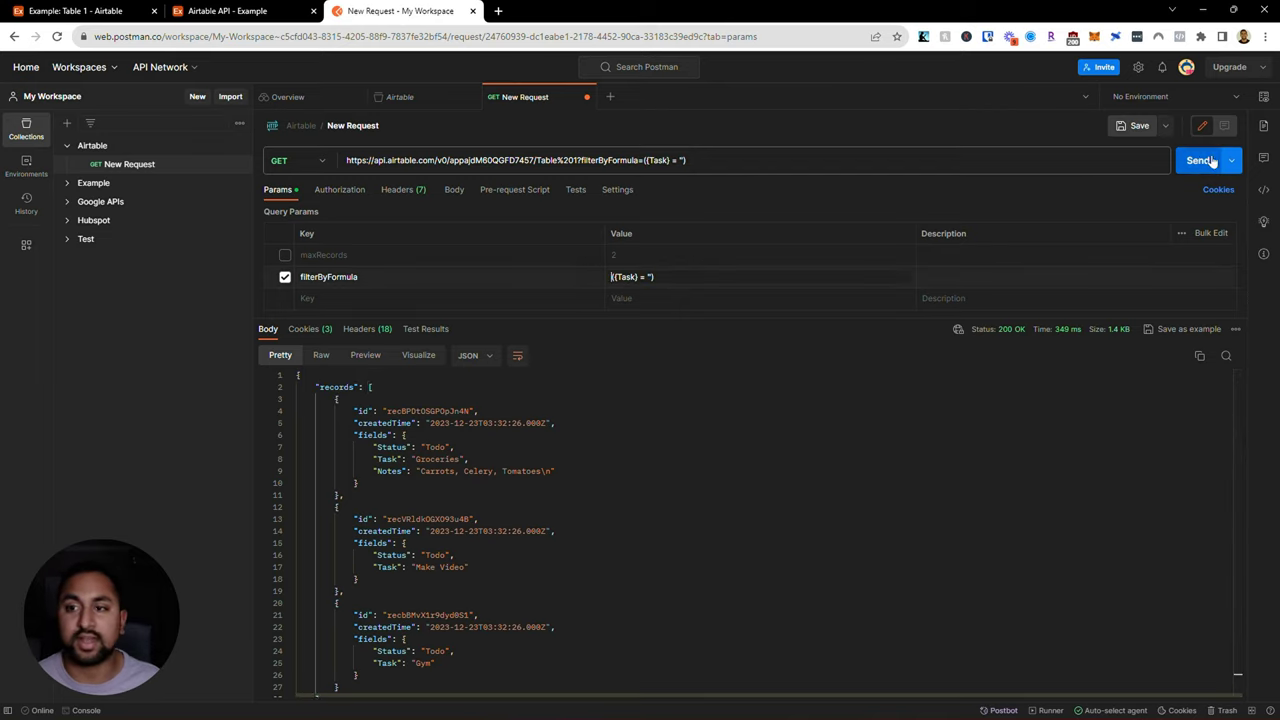
left_click(1199, 163)
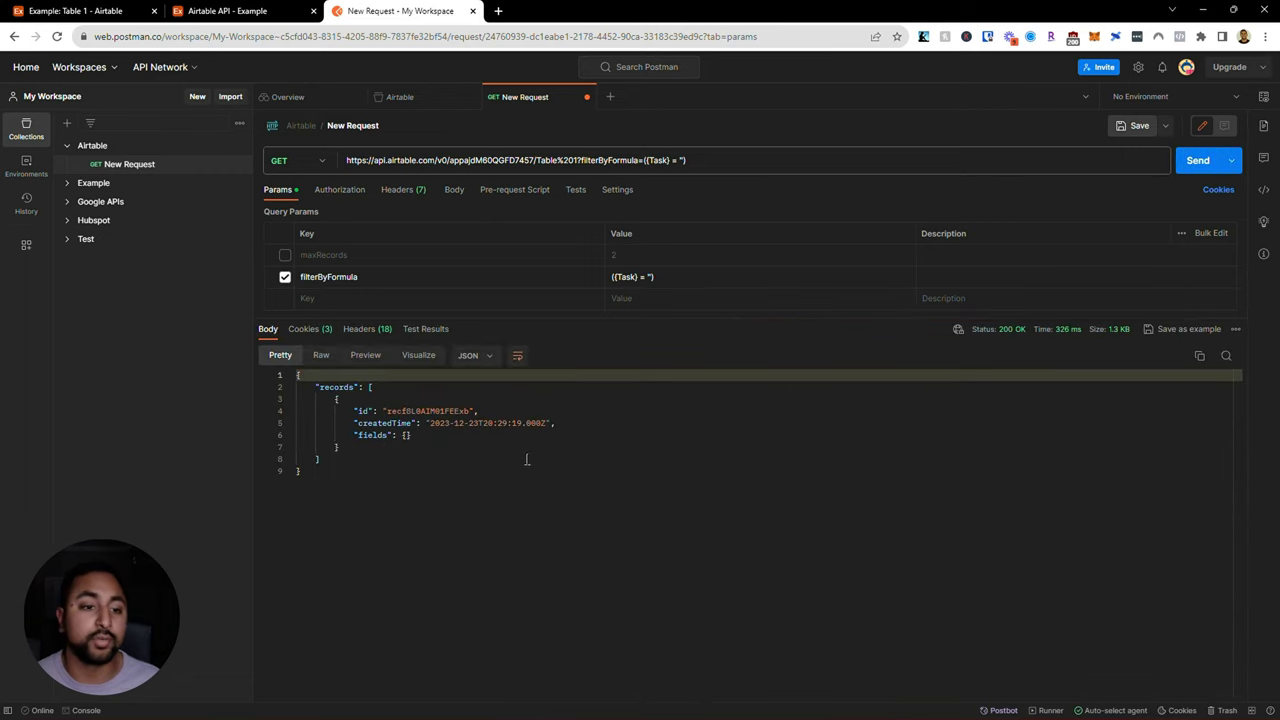
left_click_drag(320, 459, 333, 377)
left_click(487, 441)
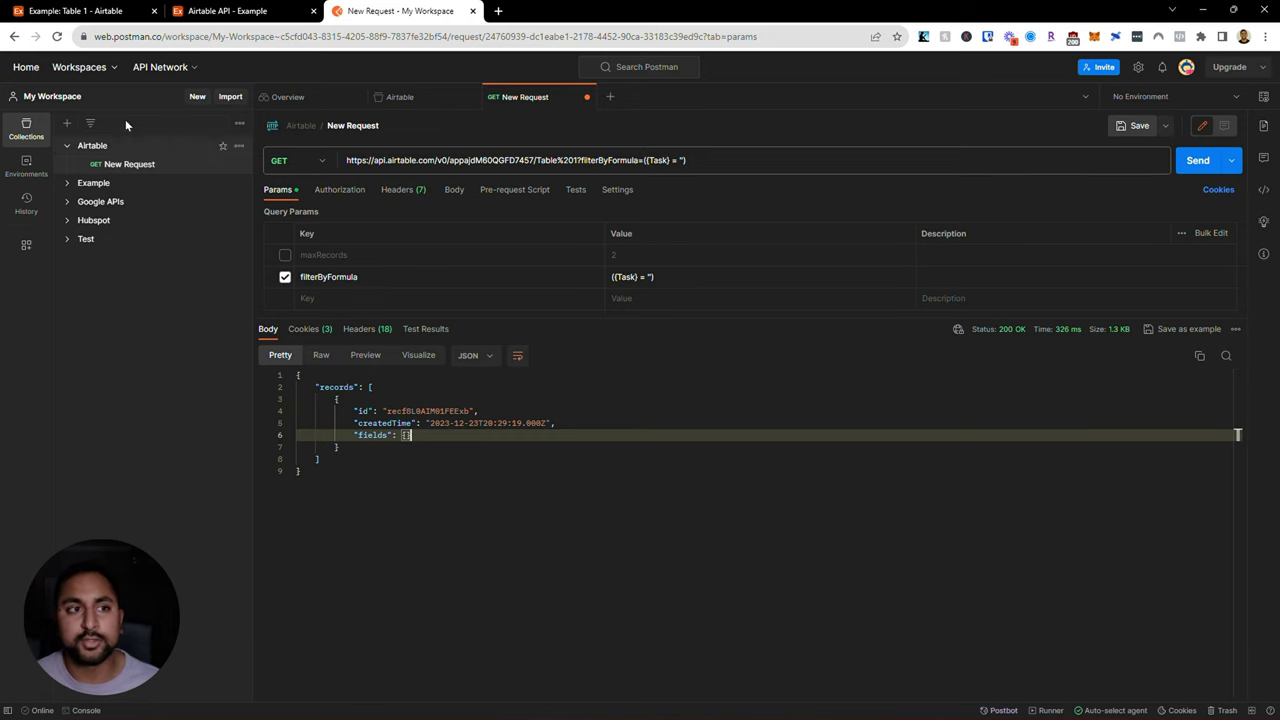
left_click(80, 11)
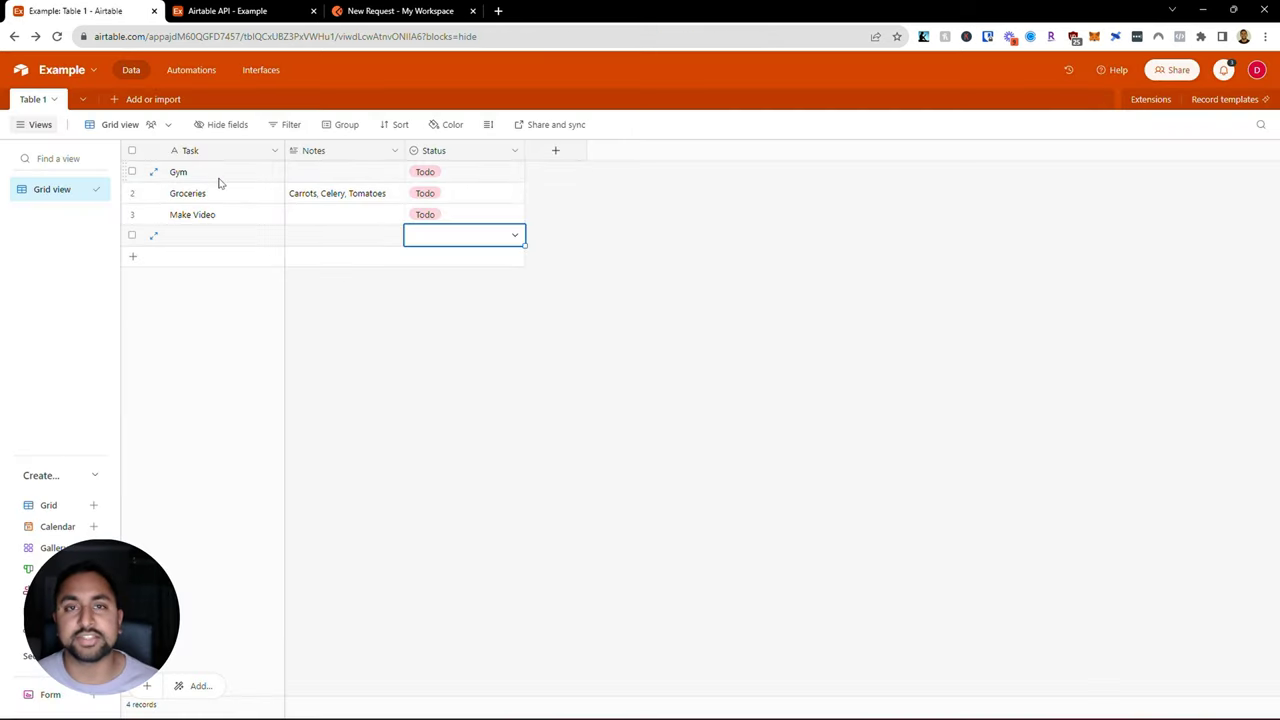
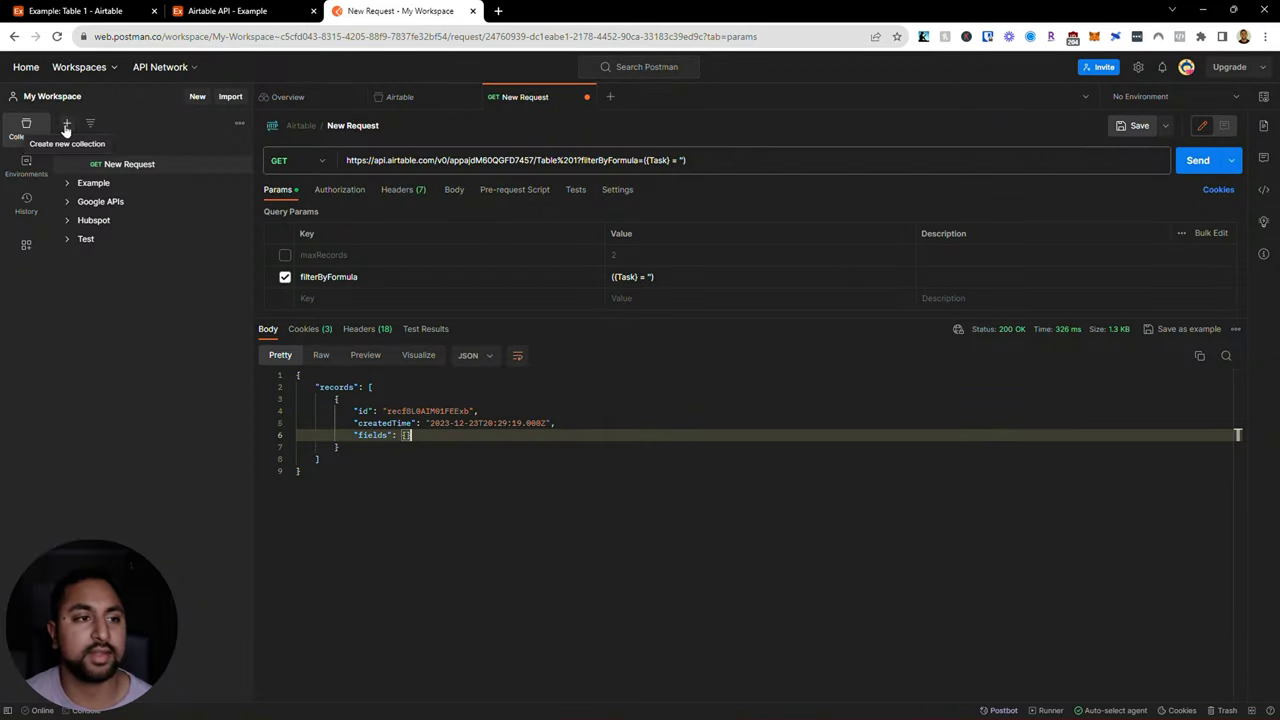
Add a new POST request to the Airtable collection
left_click(240, 147)
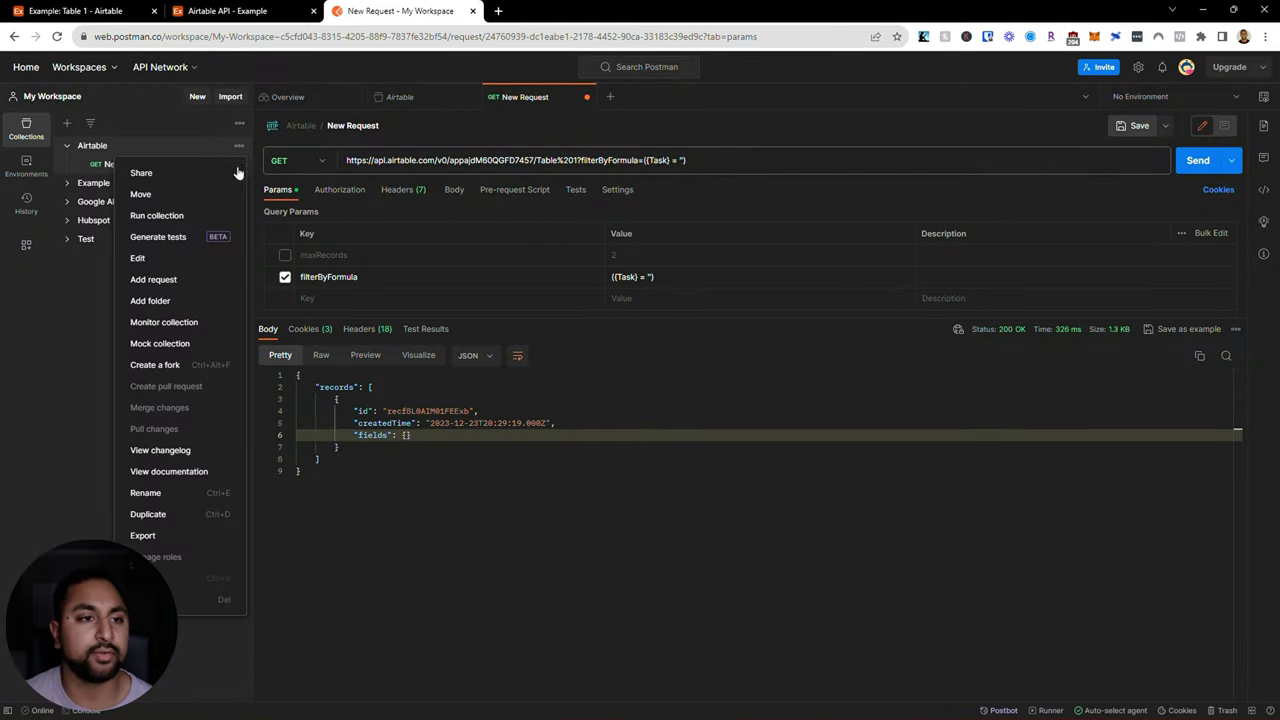
left_click(150, 277)
left_click(324, 165)
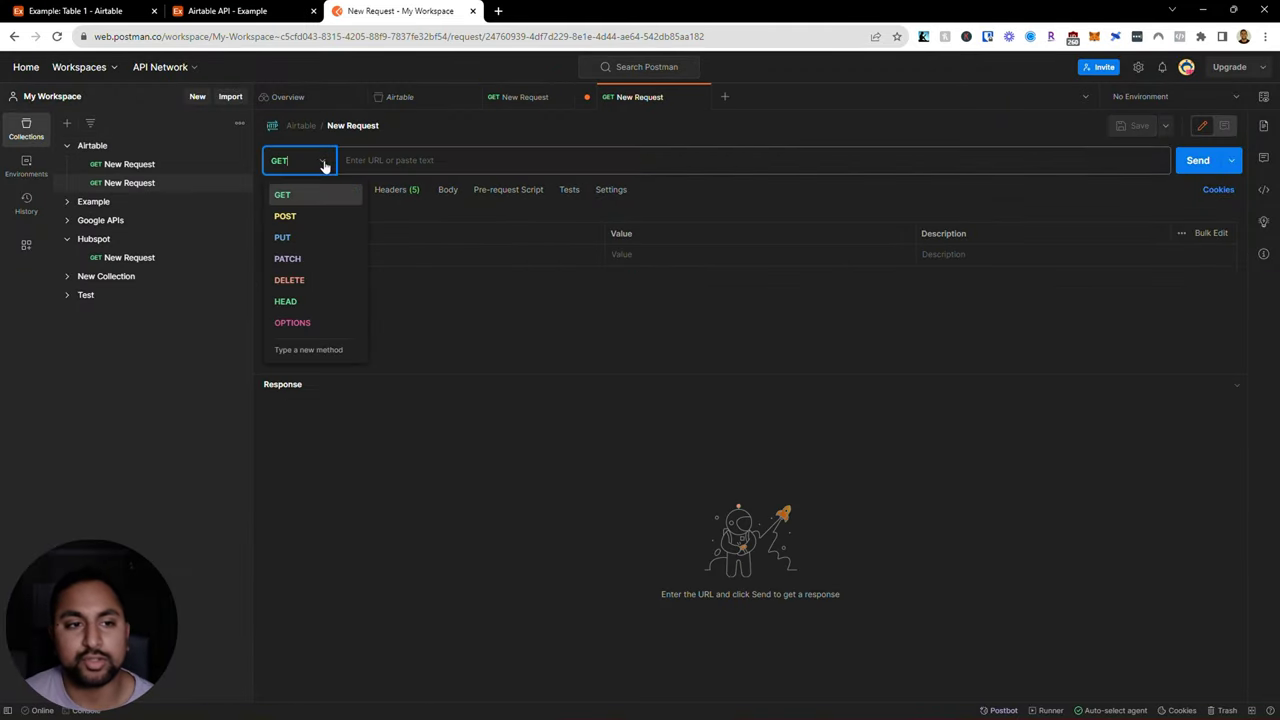
left_click(305, 215)
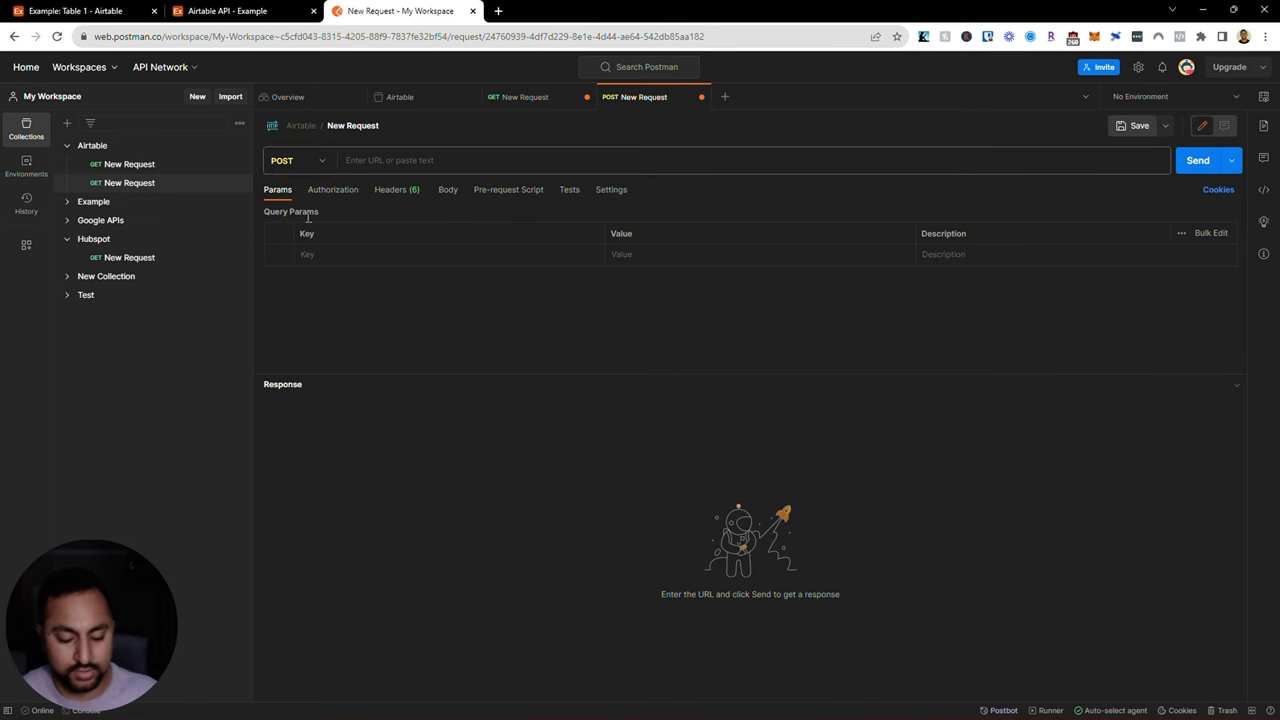
Copy the Table 1 endpoint URL from the Airtable docs into the request URL
left_click(252, 14)
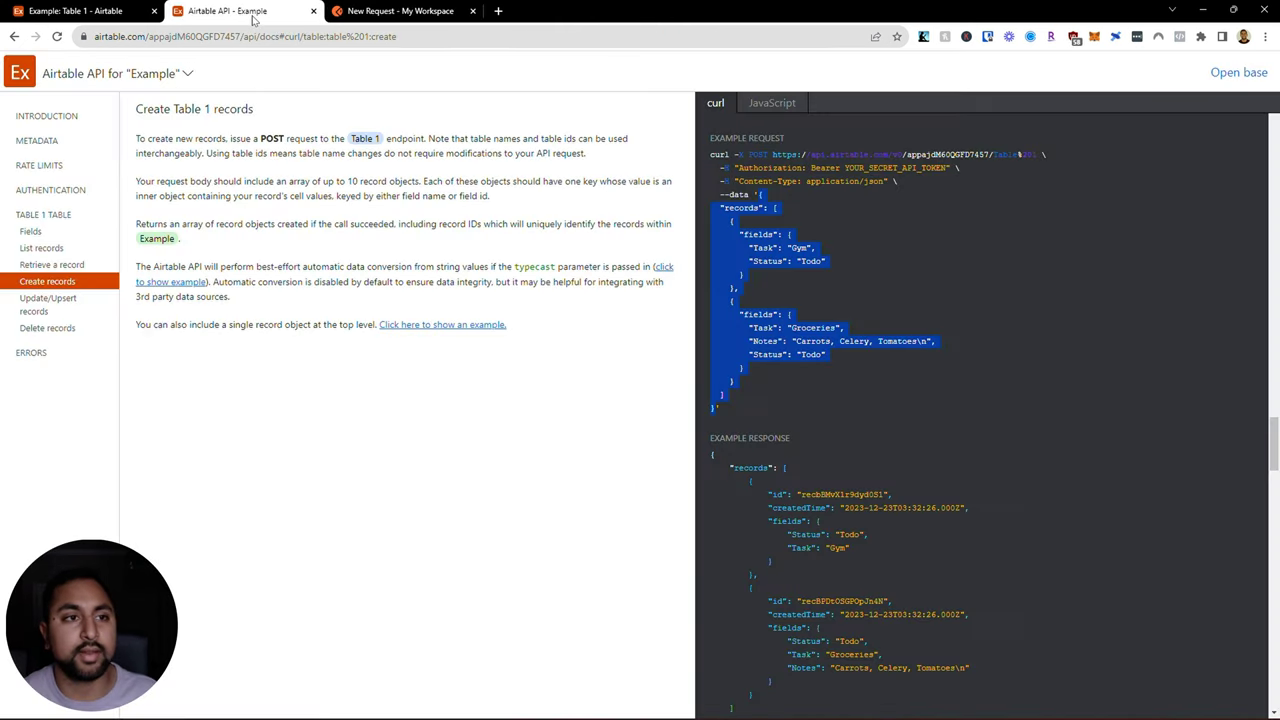
left_click(818, 190)
left_click_drag(771, 154, 1037, 160)
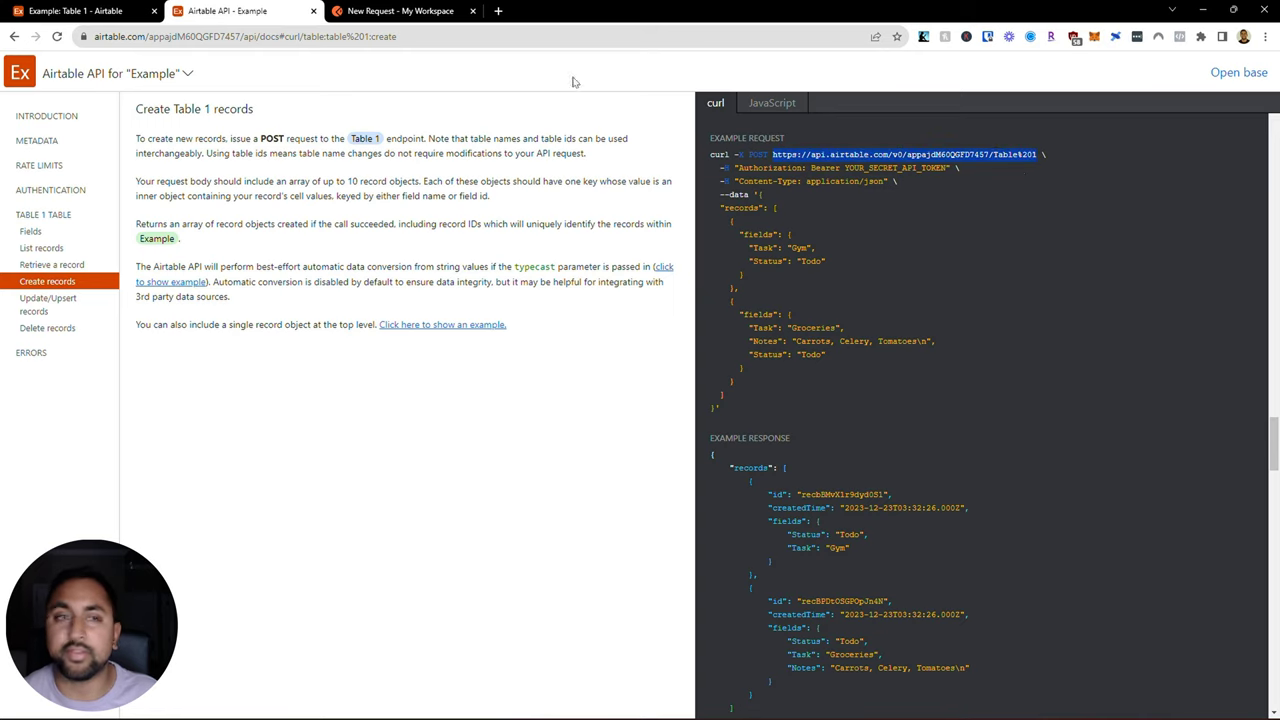
left_click(428, 11)
left_click(404, 161)
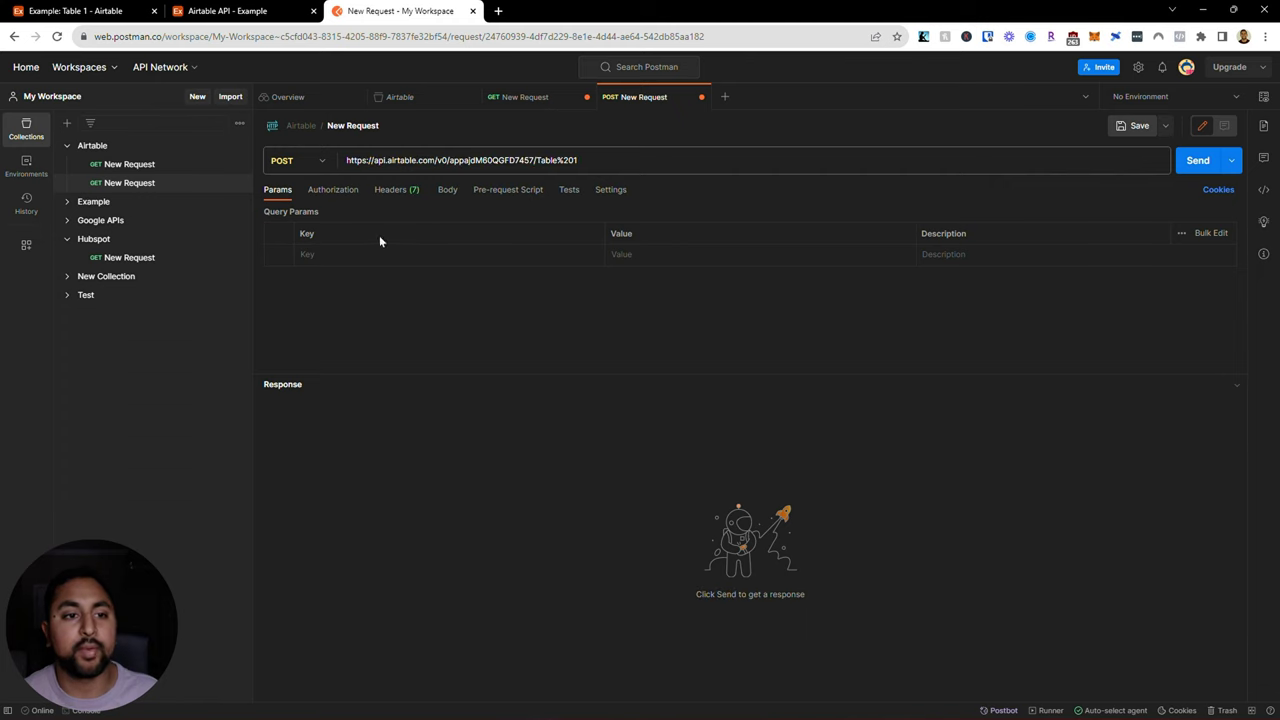
Add Authorization: Bearer and Content-Type: application/json headers to the request
left_click(394, 190)
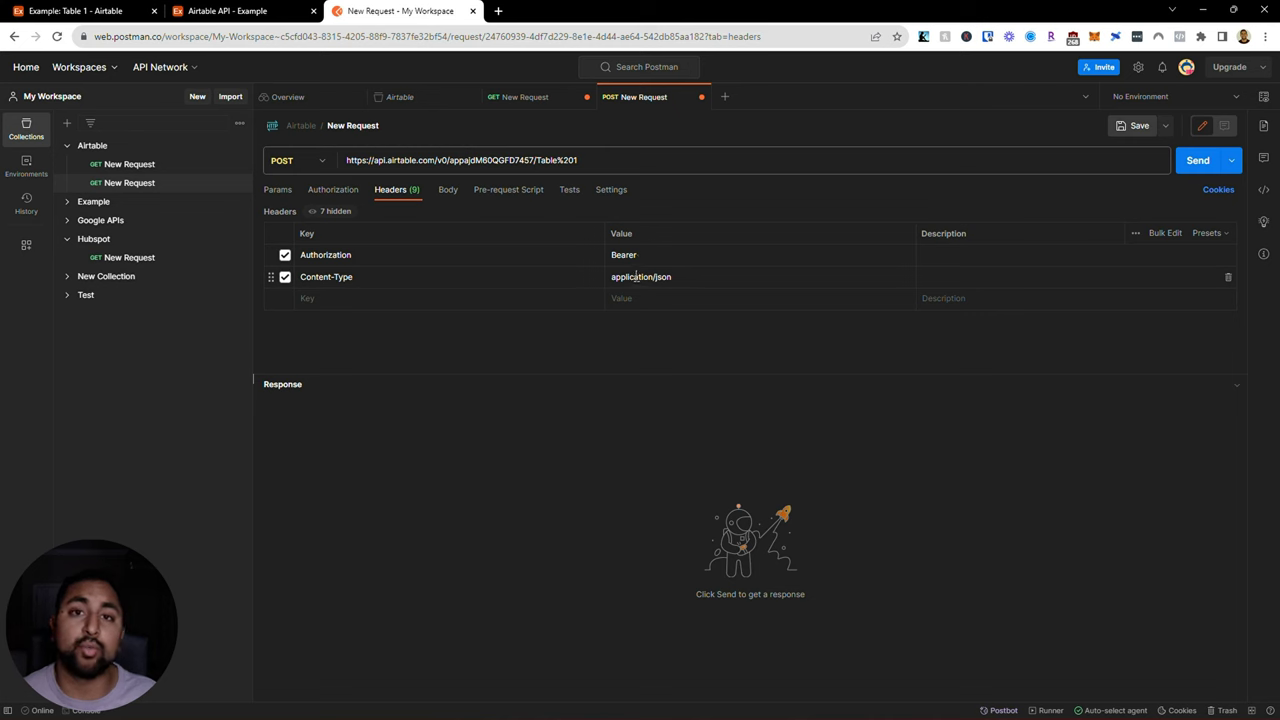
key("ctrl+shift+Tab")
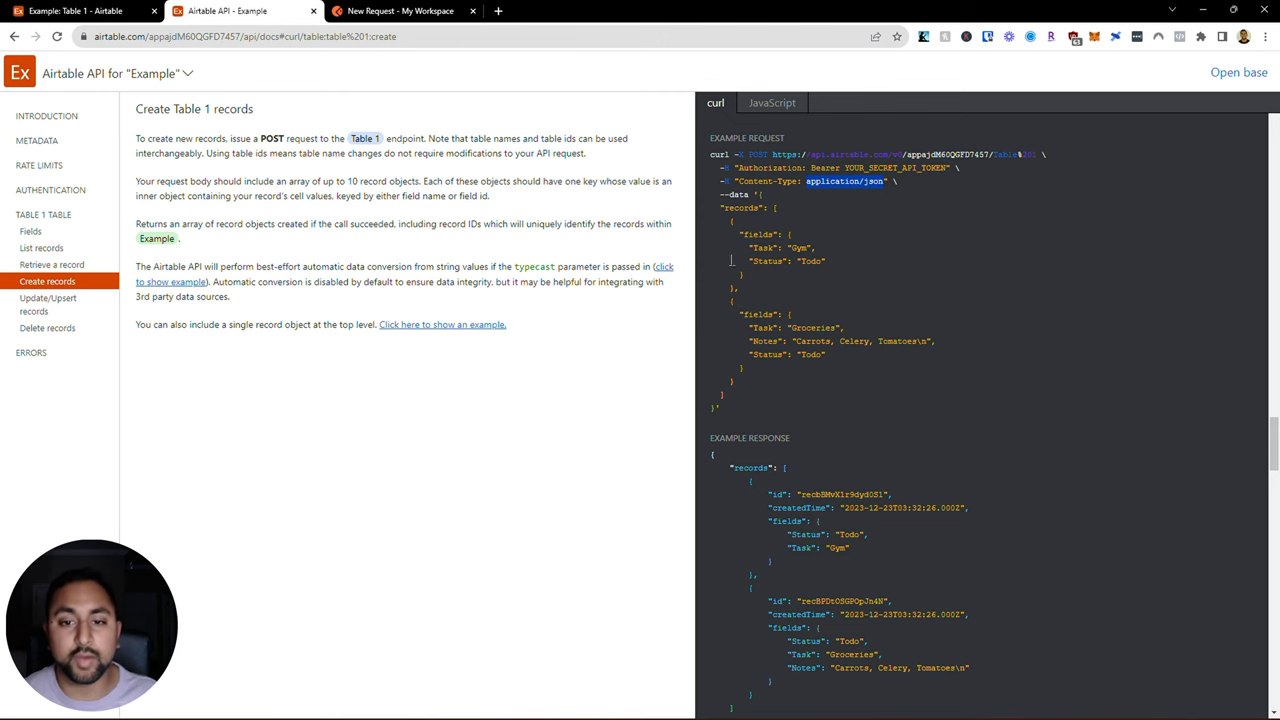
left_click(380, 12)
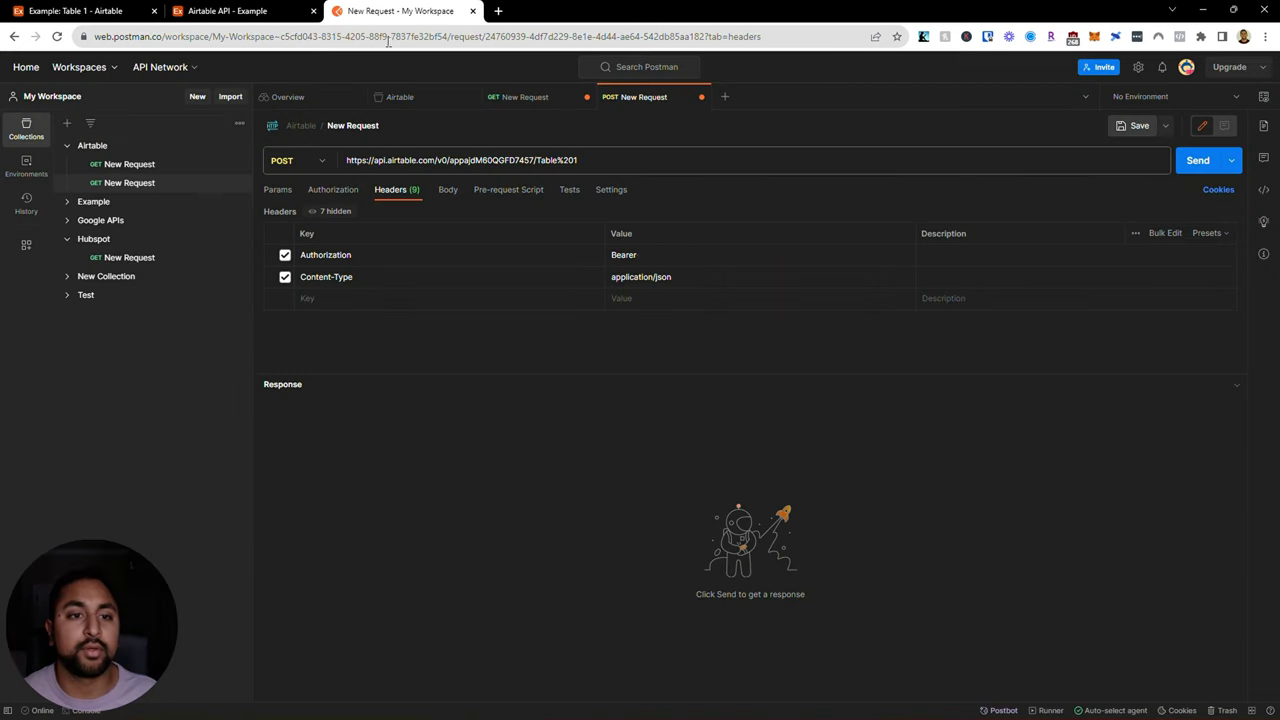
left_click(450, 192)
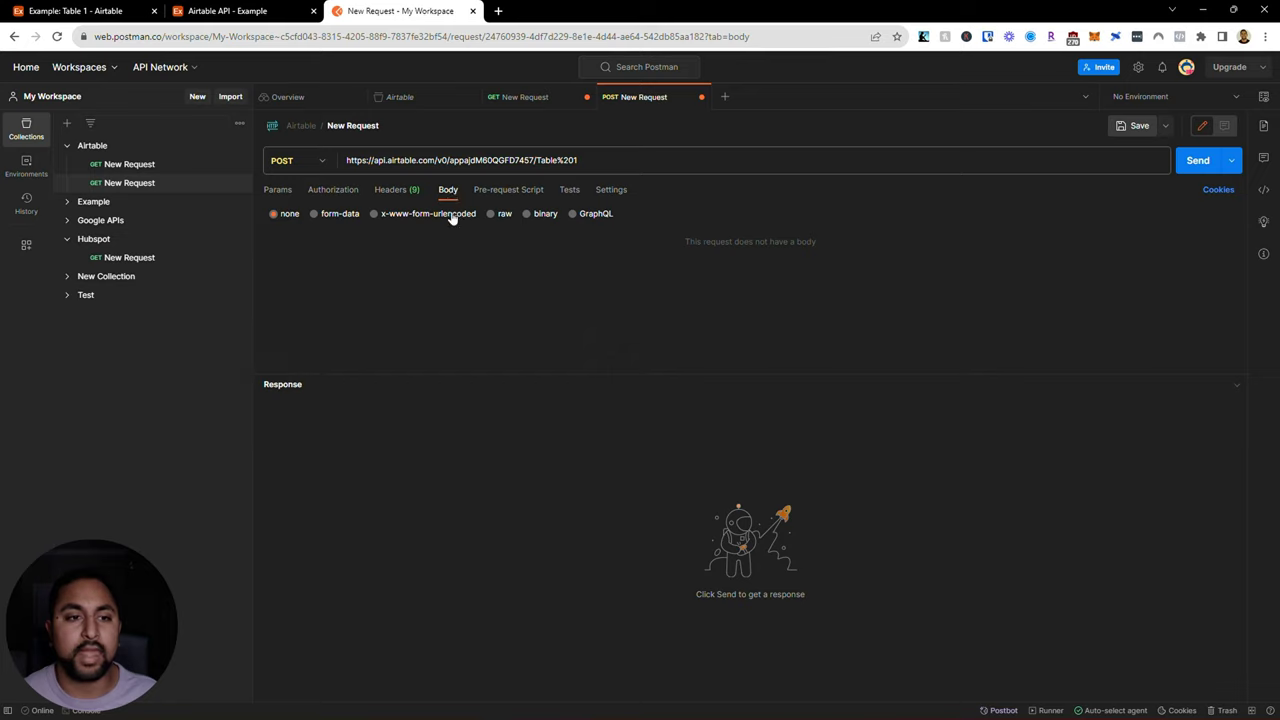
Paste the docs' Gym and Groceries example records as the raw JSON body
left_click(503, 216)
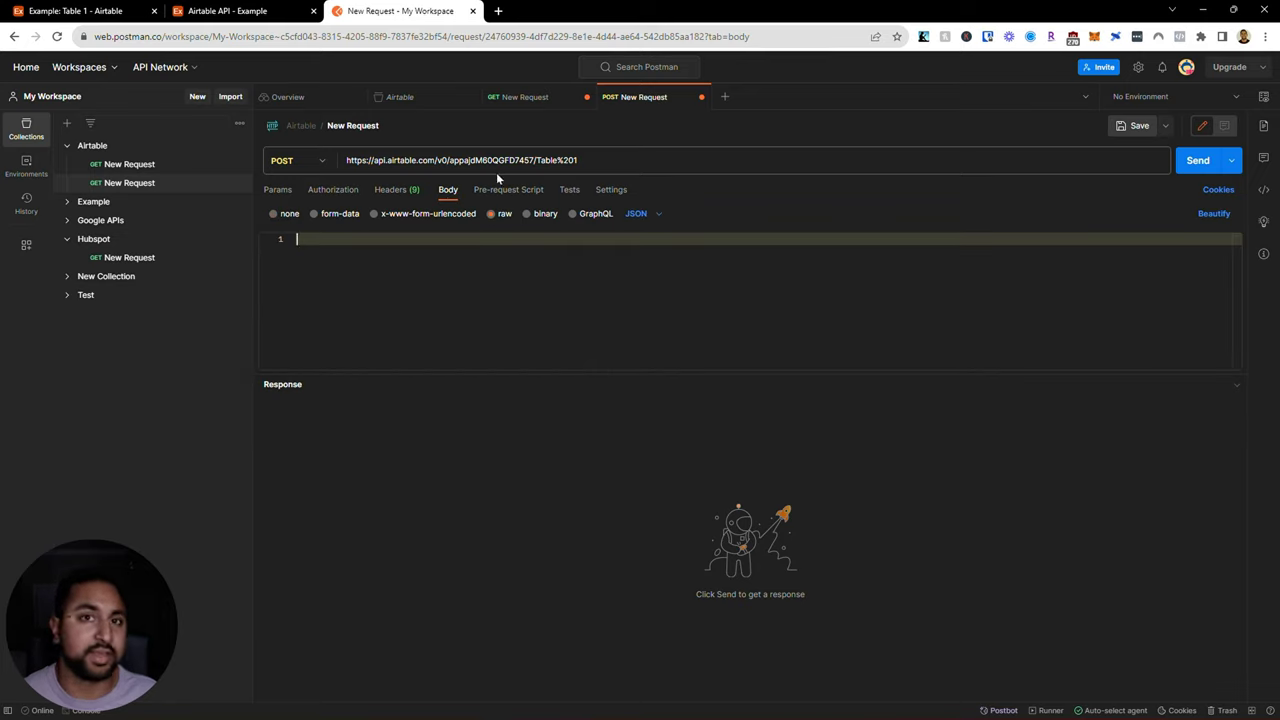
left_click(221, 14)
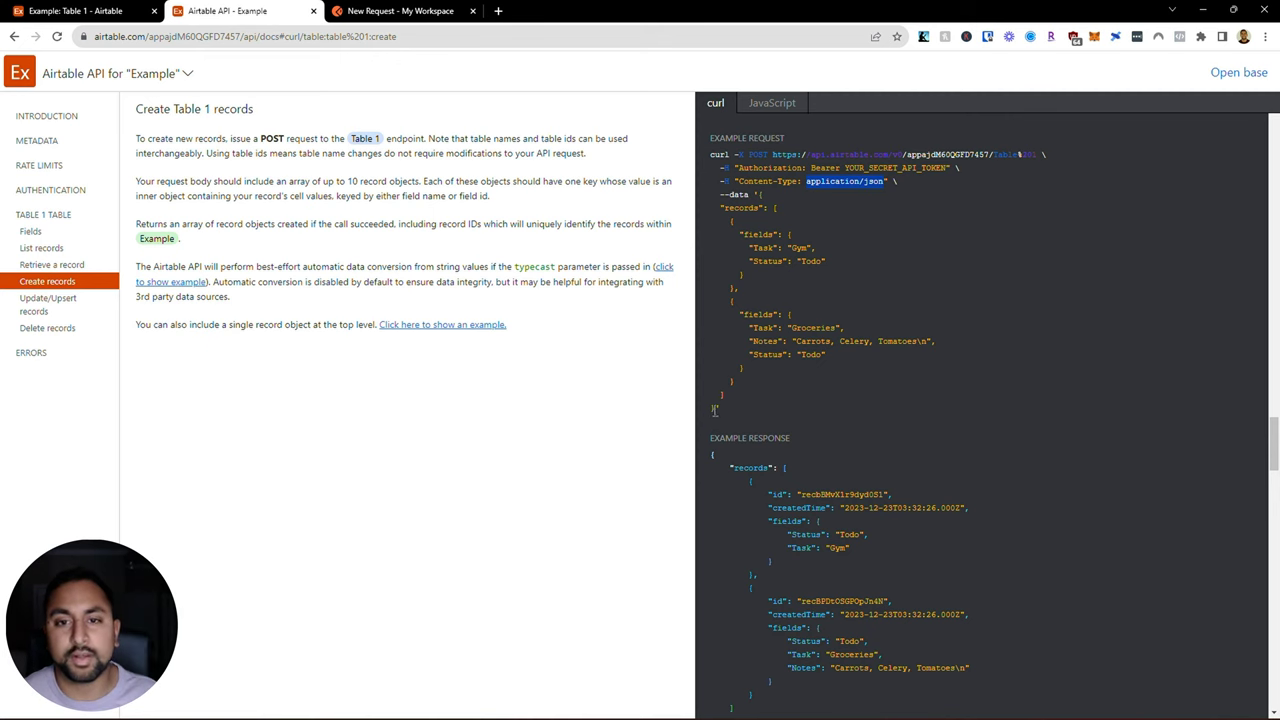
left_click_drag(714, 408, 760, 196)
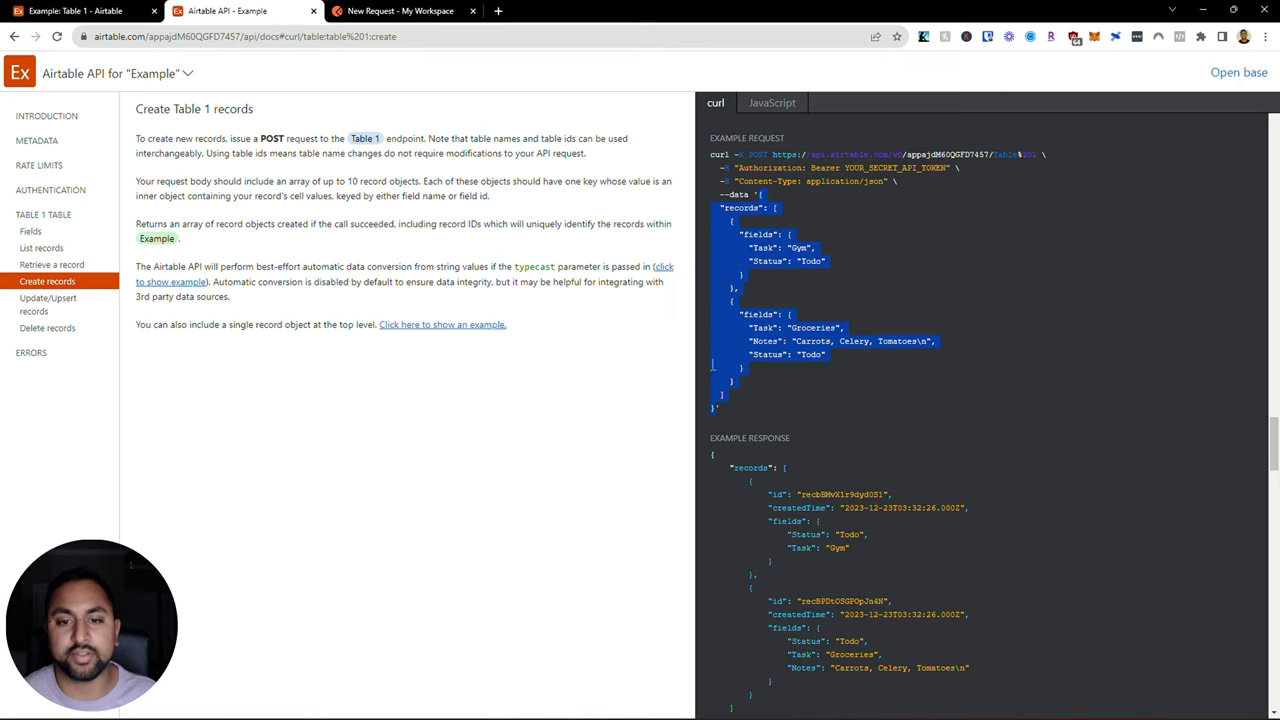
left_click(399, 14)
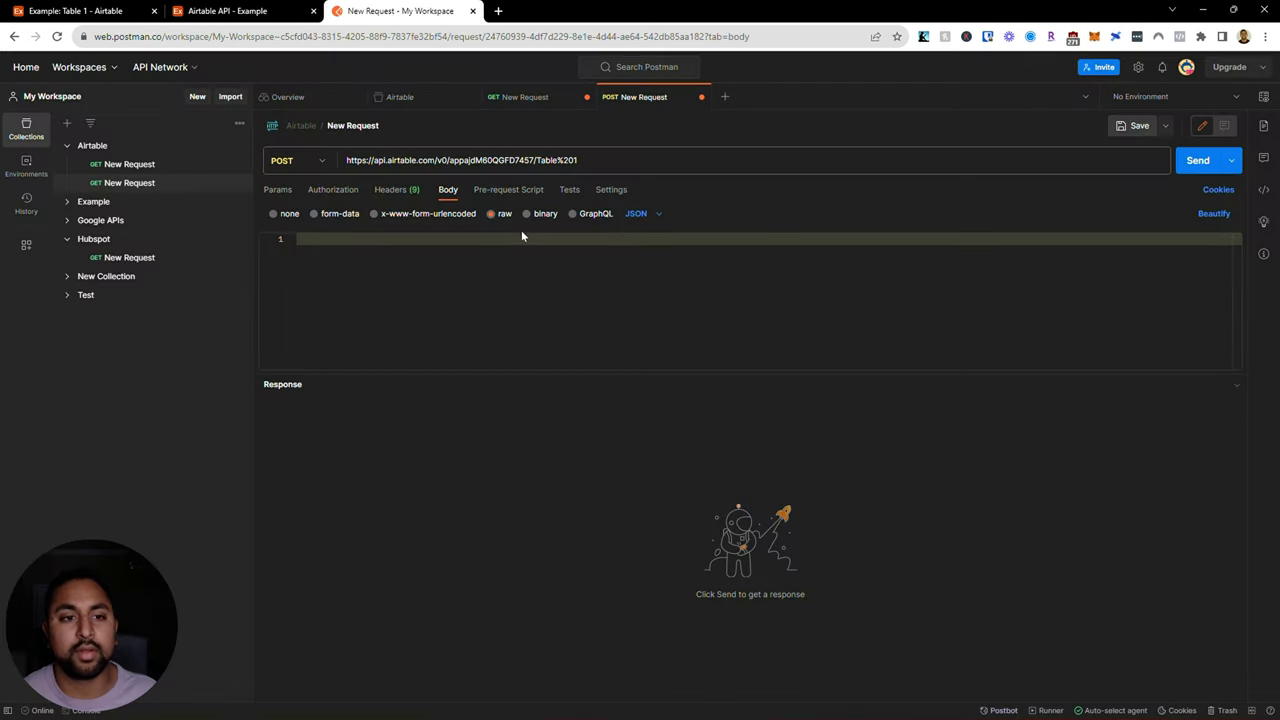
type("{   \"records\": [     {       \"fields\": {         \"Task\": \"Gym\",         \"Status\": \"Todo\"       }     },     {       \"fields\": {         \"Task\": \"Groceries\",         \"Status\": \"In progress\"       }     }   ] }")
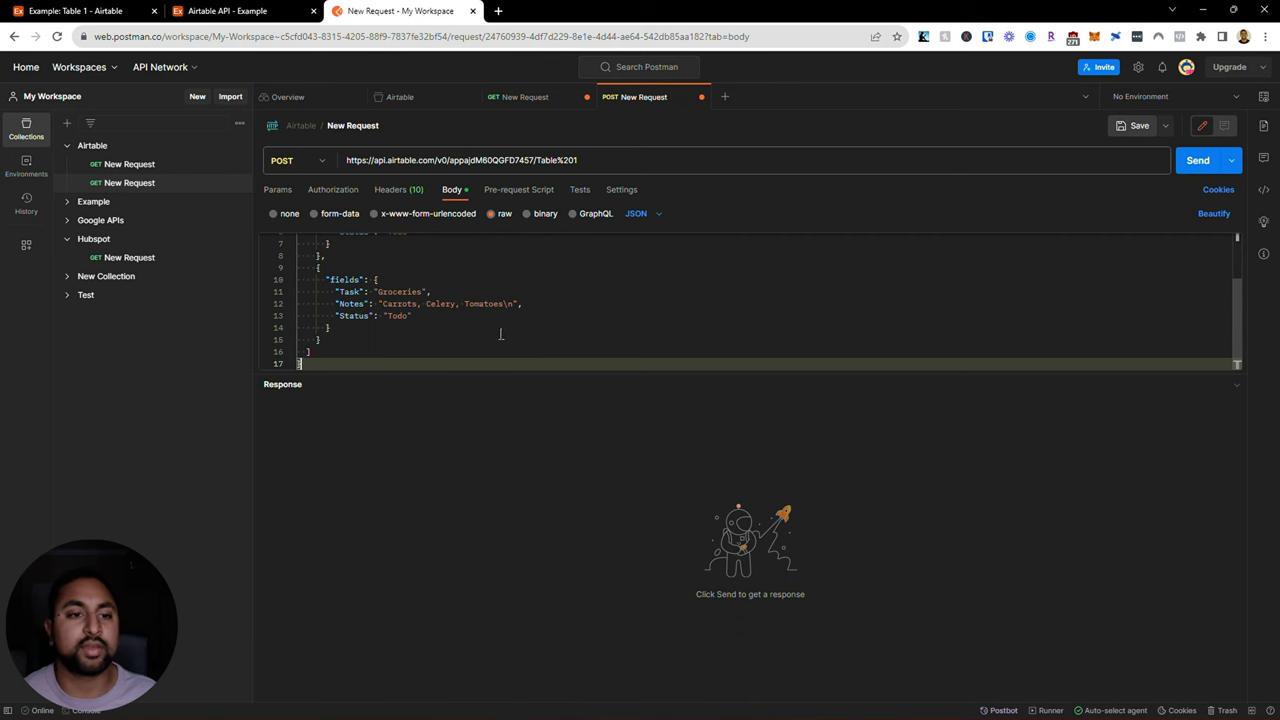
scroll(507, 338, "up", 3)
left_click(227, 11)
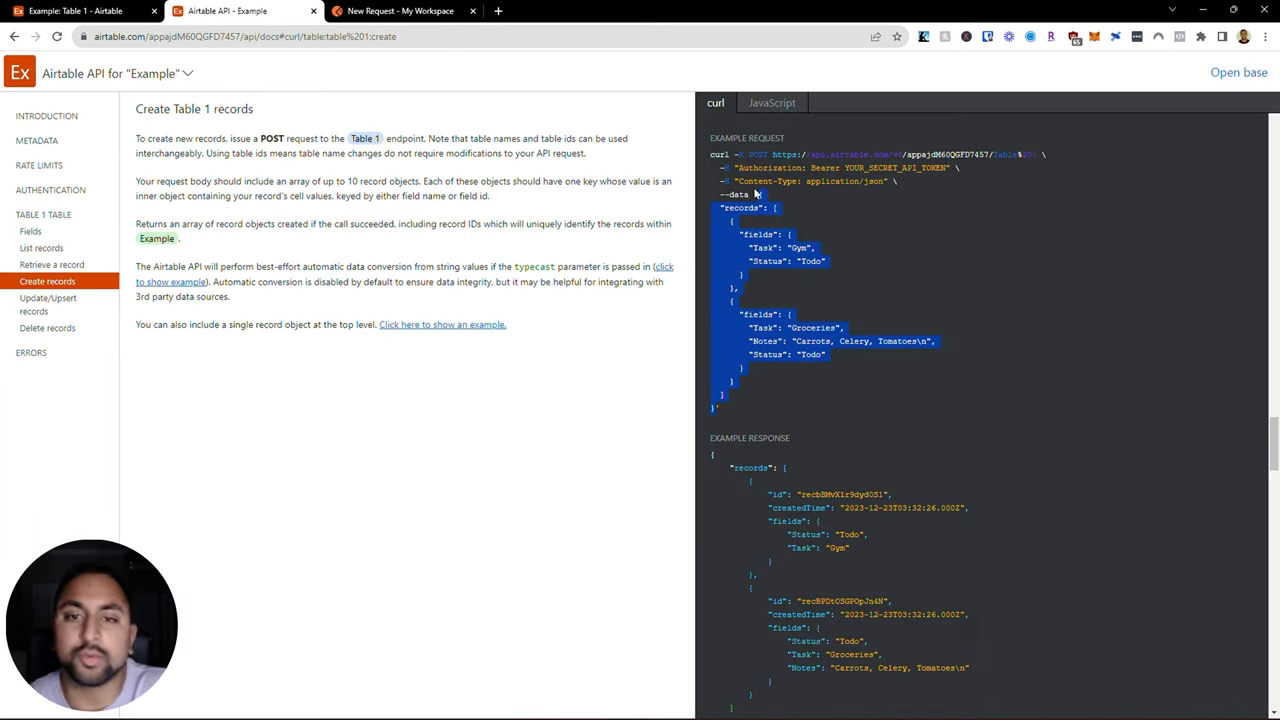
left_click(735, 249)
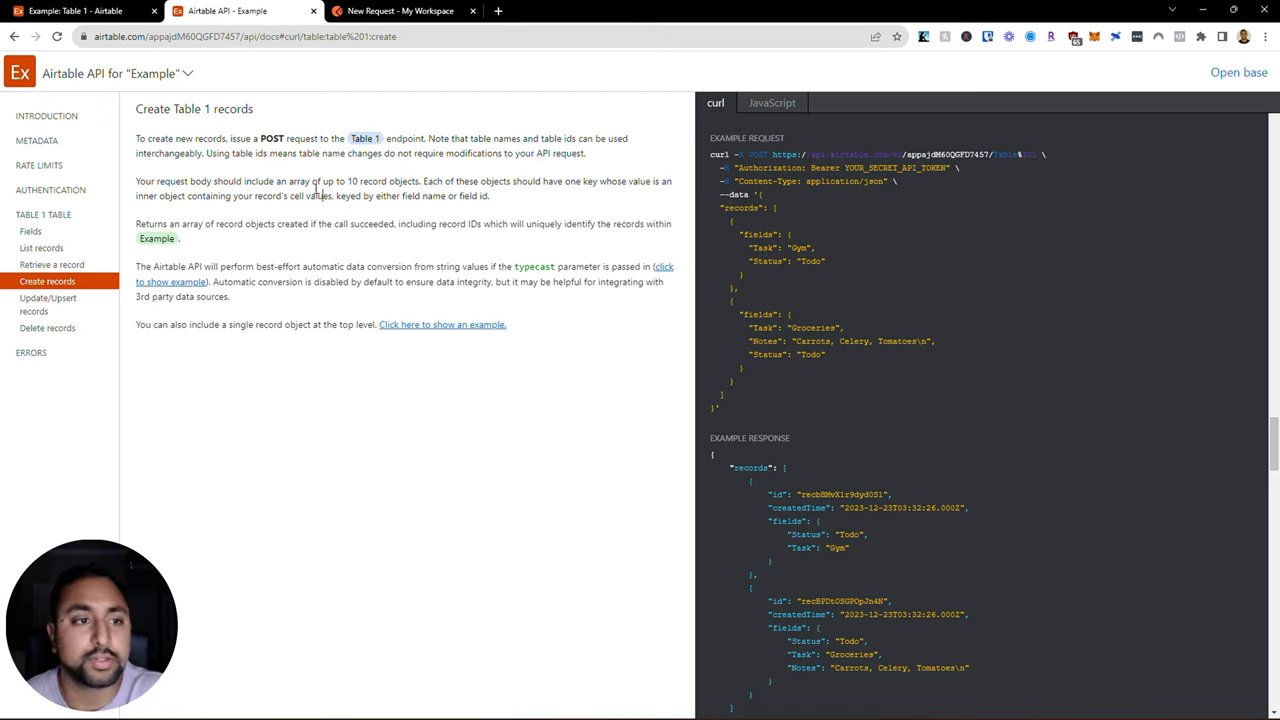
left_click_drag(289, 181, 417, 182)
left_click(298, 192)
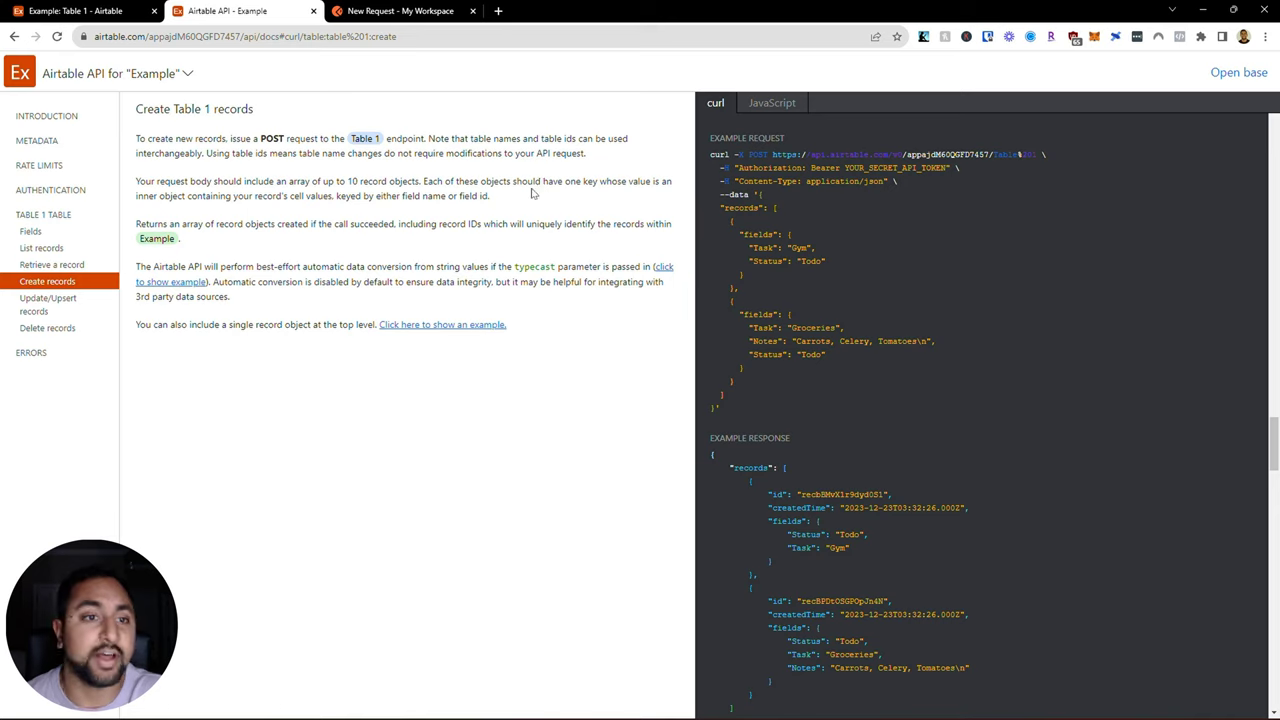
left_click_drag(401, 198, 444, 197)
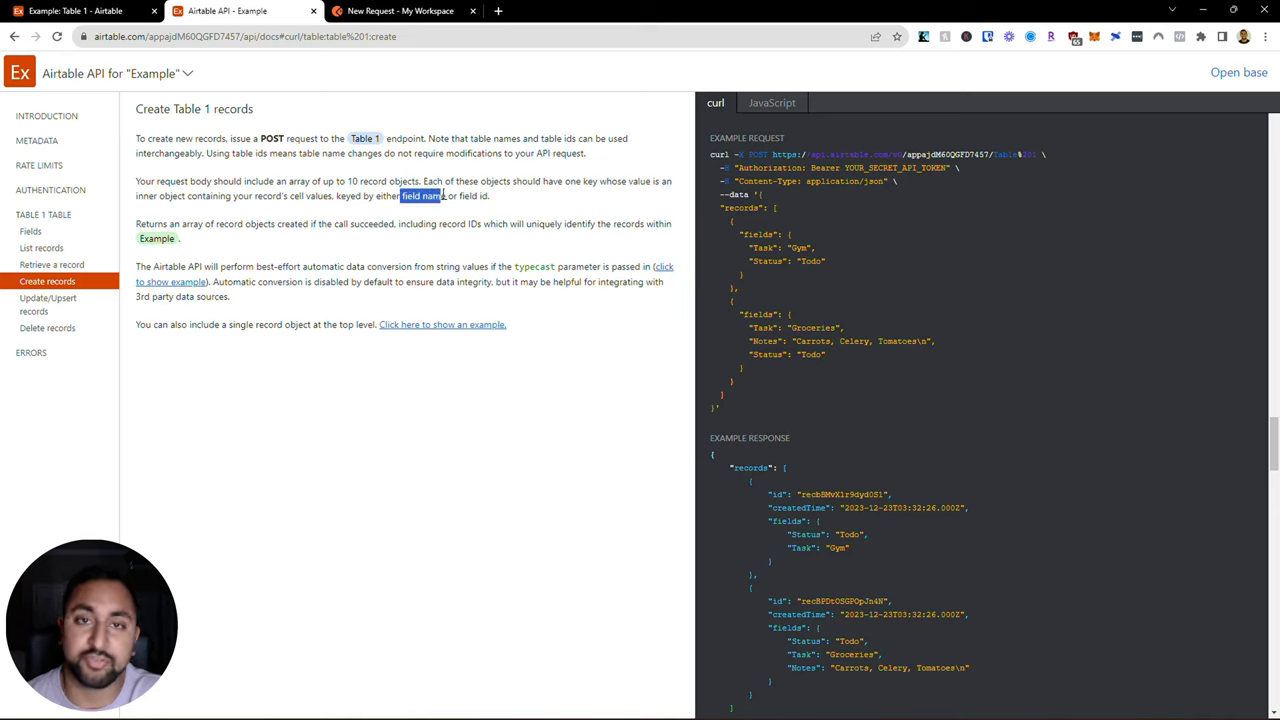
left_click(440, 197)
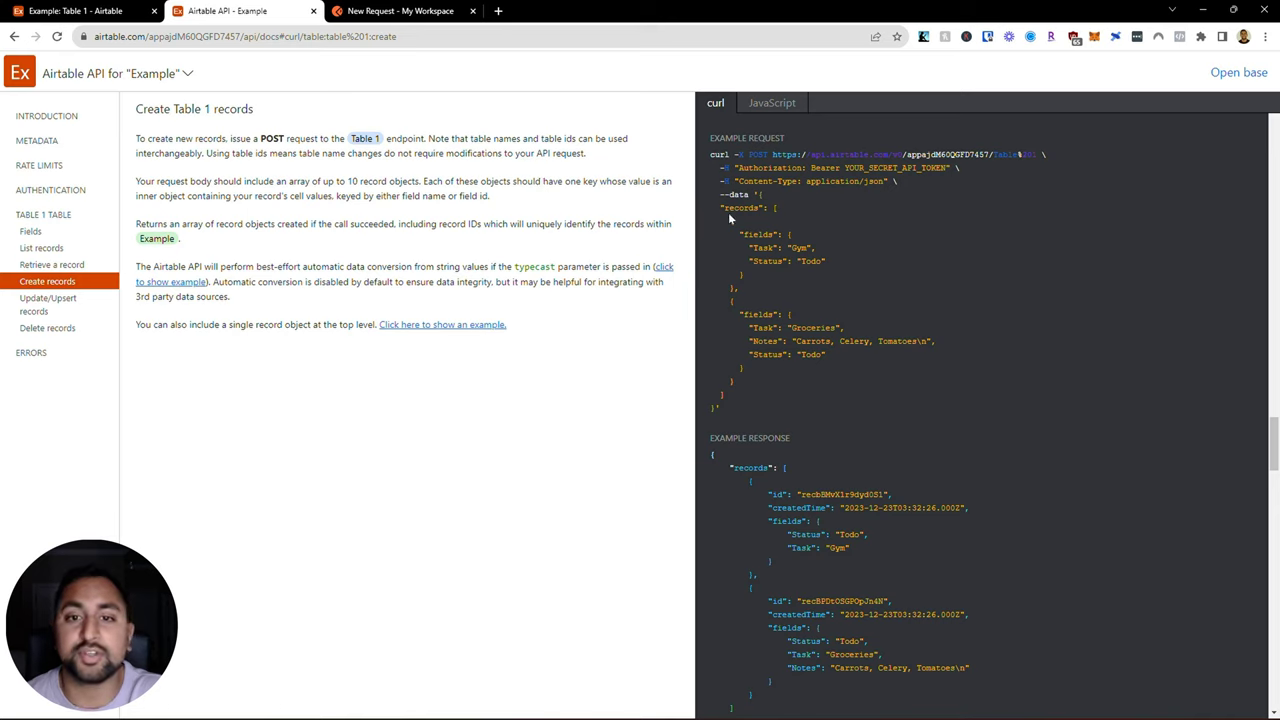
double_click(810, 261)
left_click(758, 329)
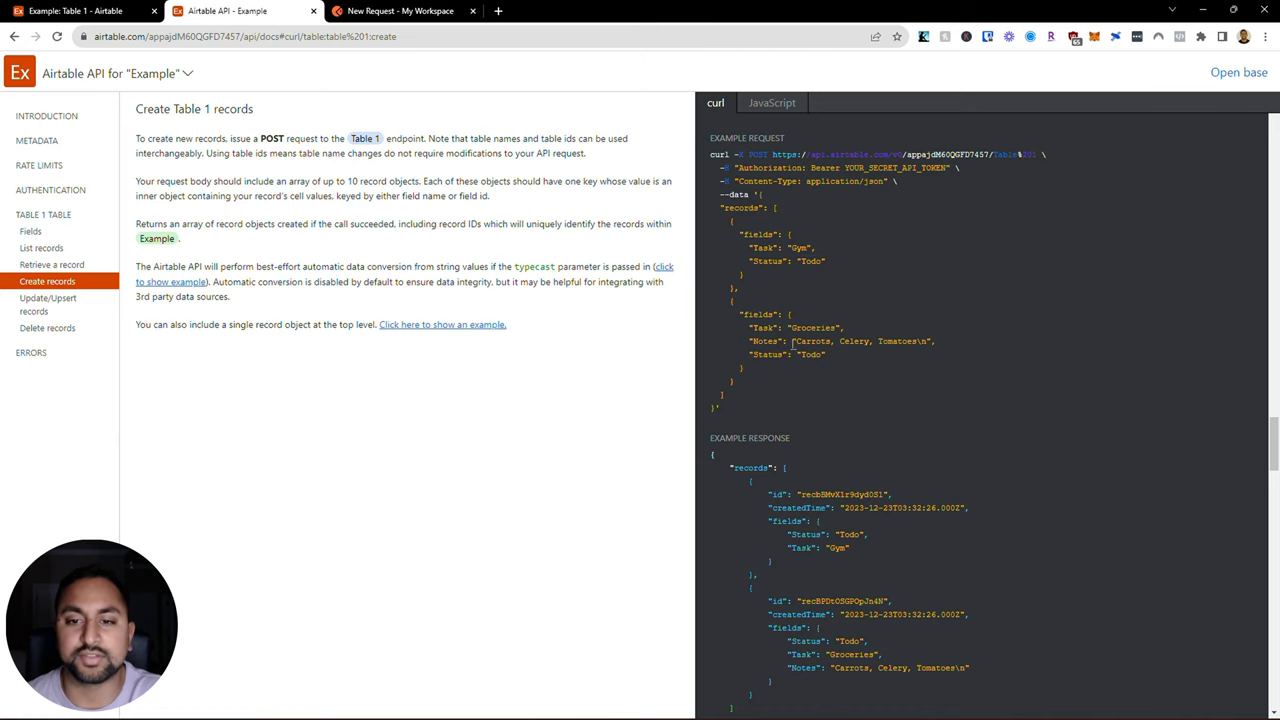
left_click_drag(793, 343, 897, 345)
left_click_drag(137, 224, 310, 252)
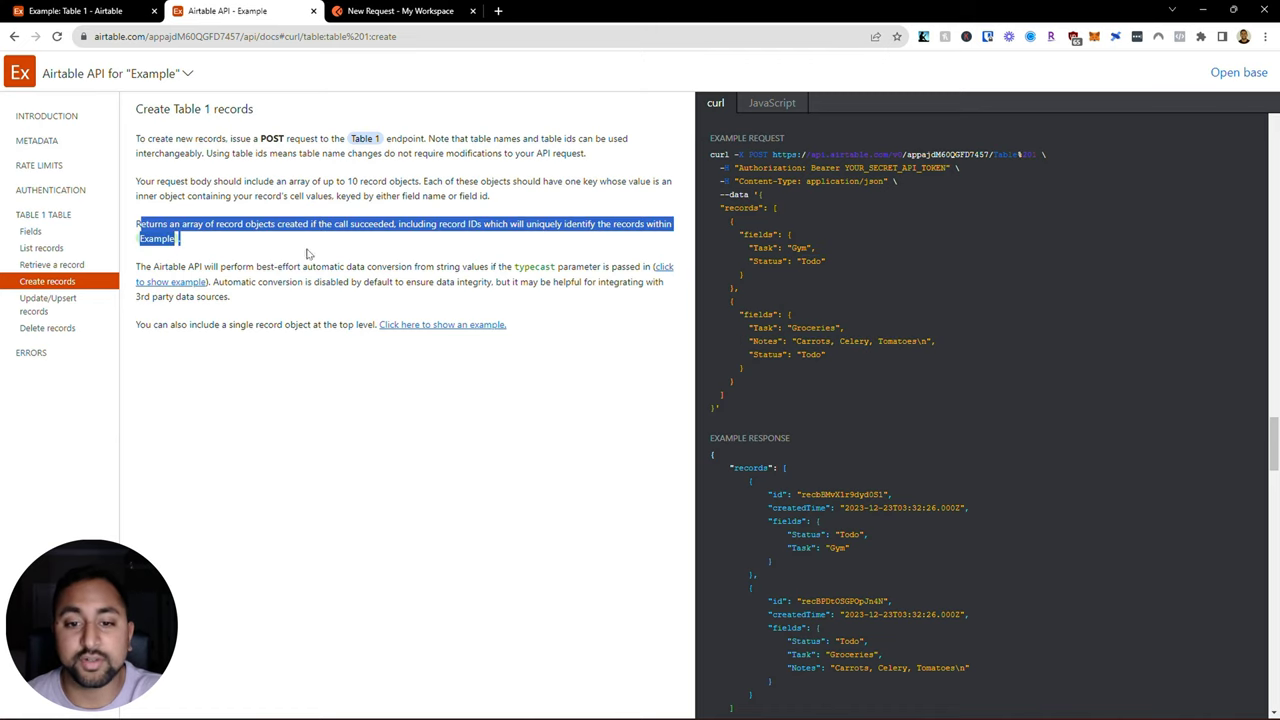
left_click(310, 252)
scroll(911, 479, "down", 2)
left_click_drag(848, 515, 705, 245)
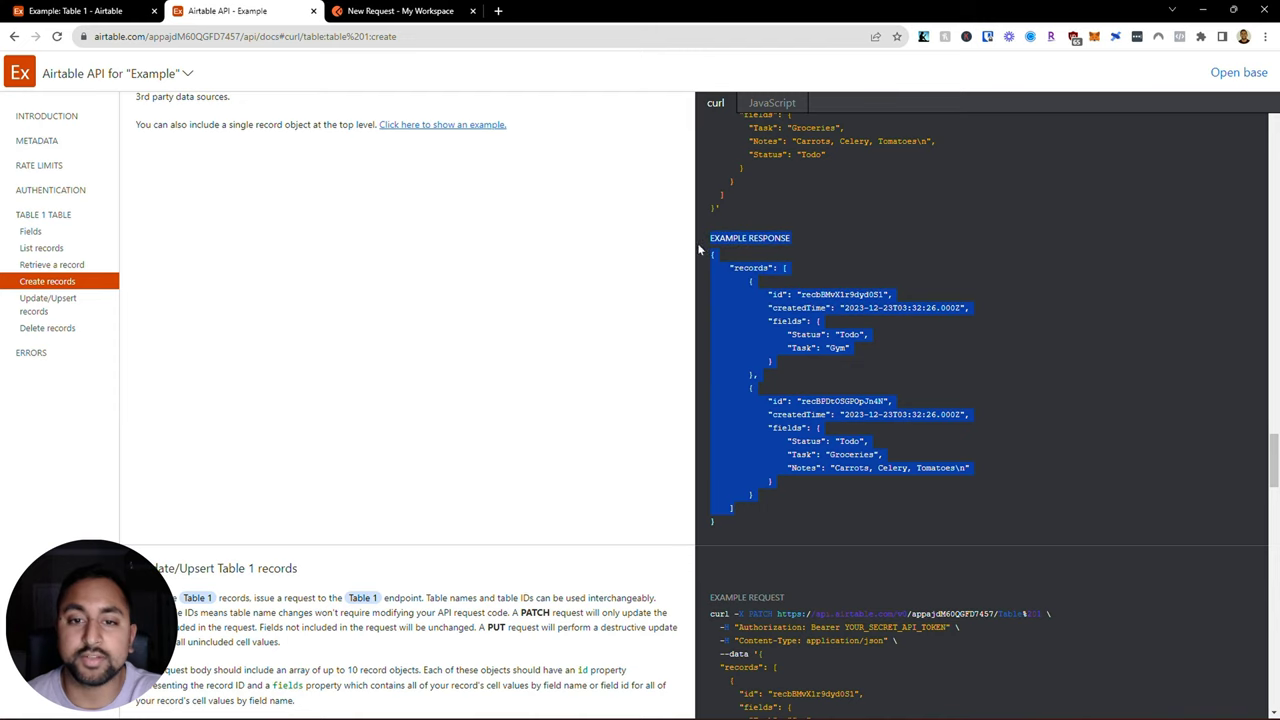
scroll(789, 321, "up", 1)
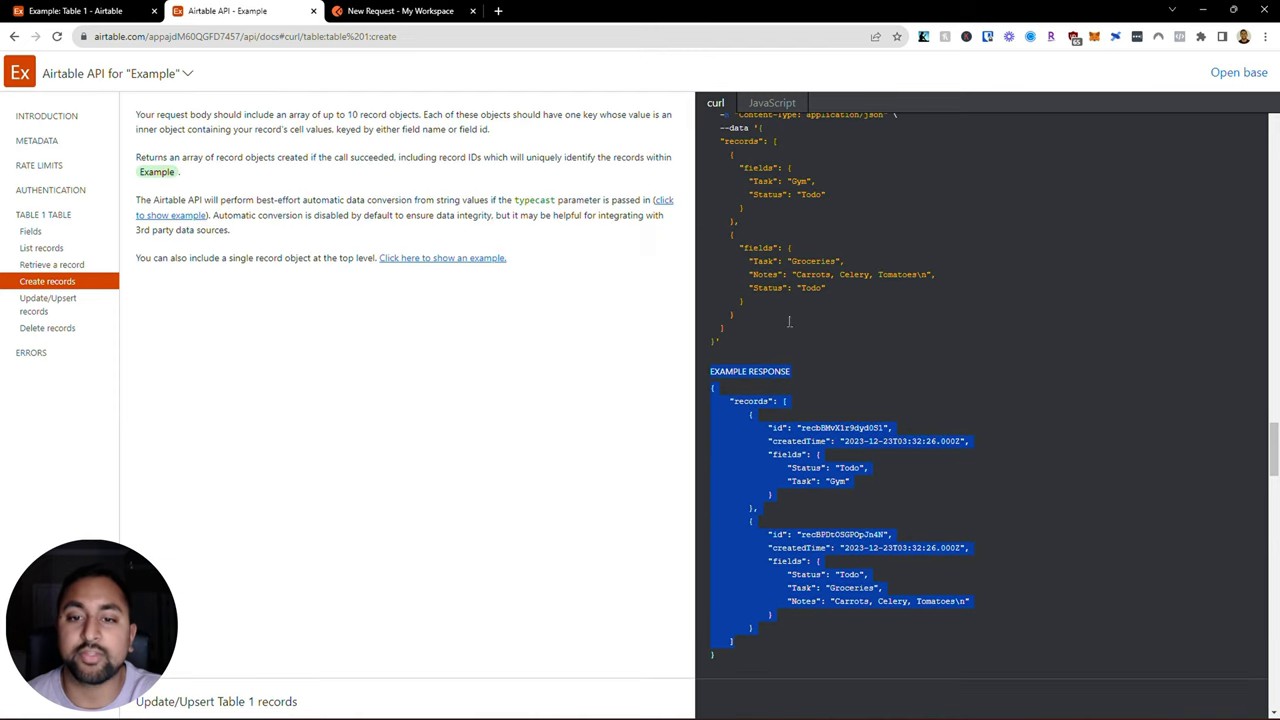
double_click(824, 428)
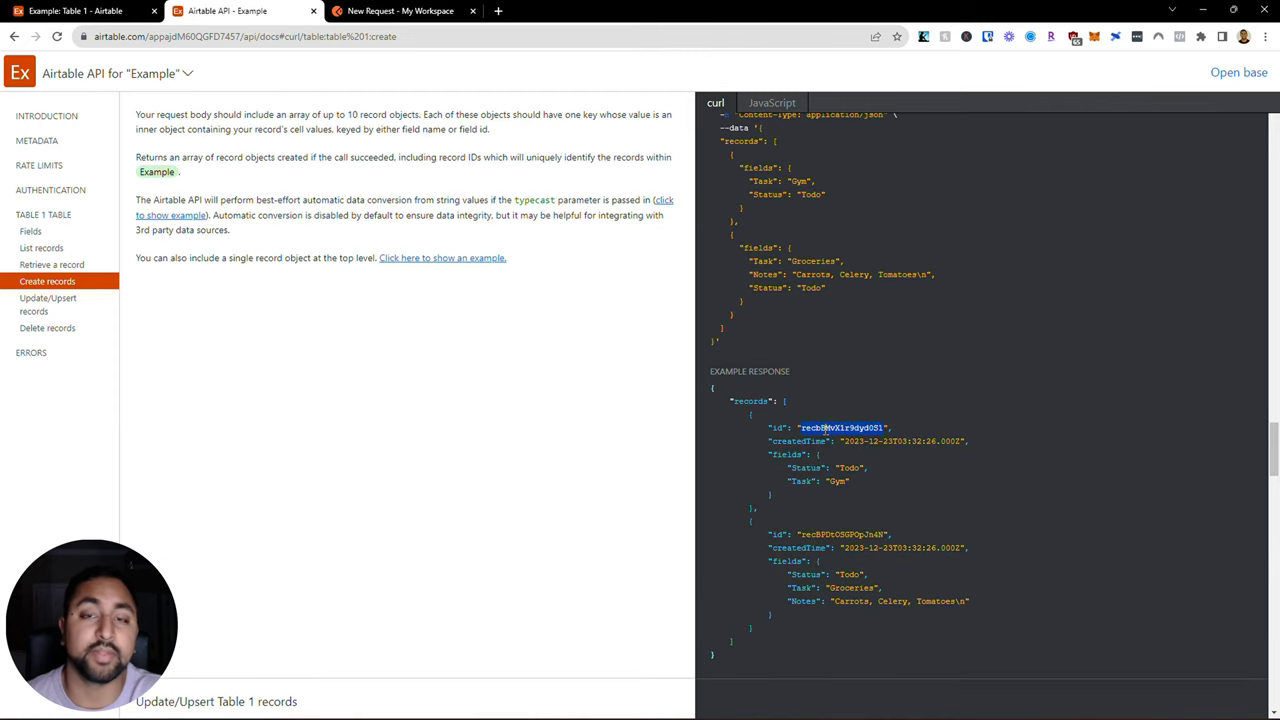
left_click(127, 18)
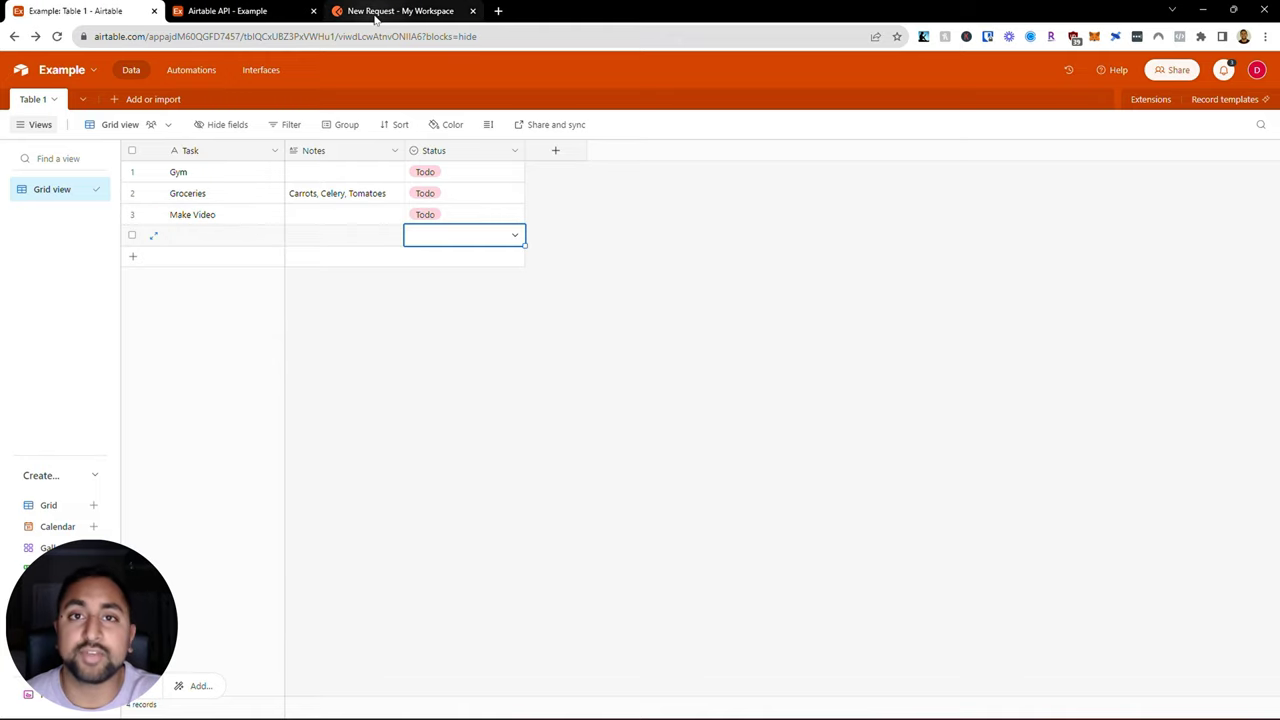
left_click(280, 16)
left_click(382, 16)
Enlarge the body editor to show all 17 lines of both records
scroll(486, 348, "up", 3)
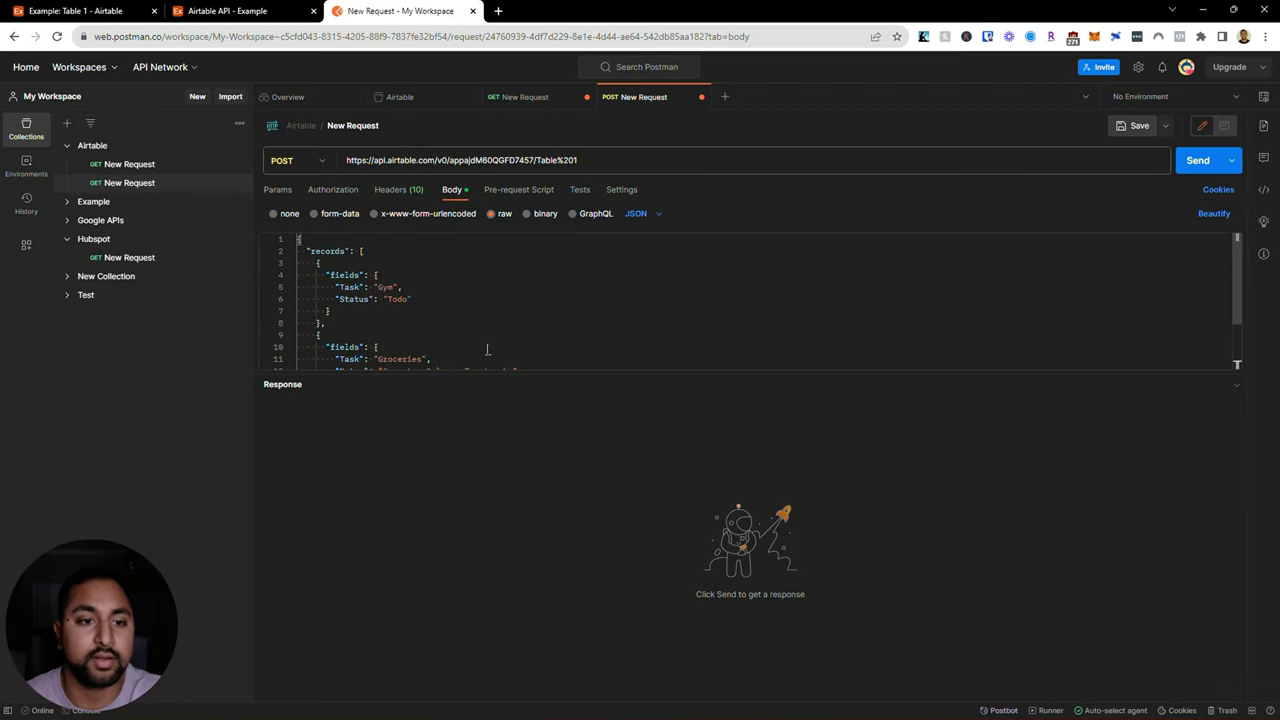
scroll(483, 351, "down", 3)
left_click_drag(491, 375, 486, 545)
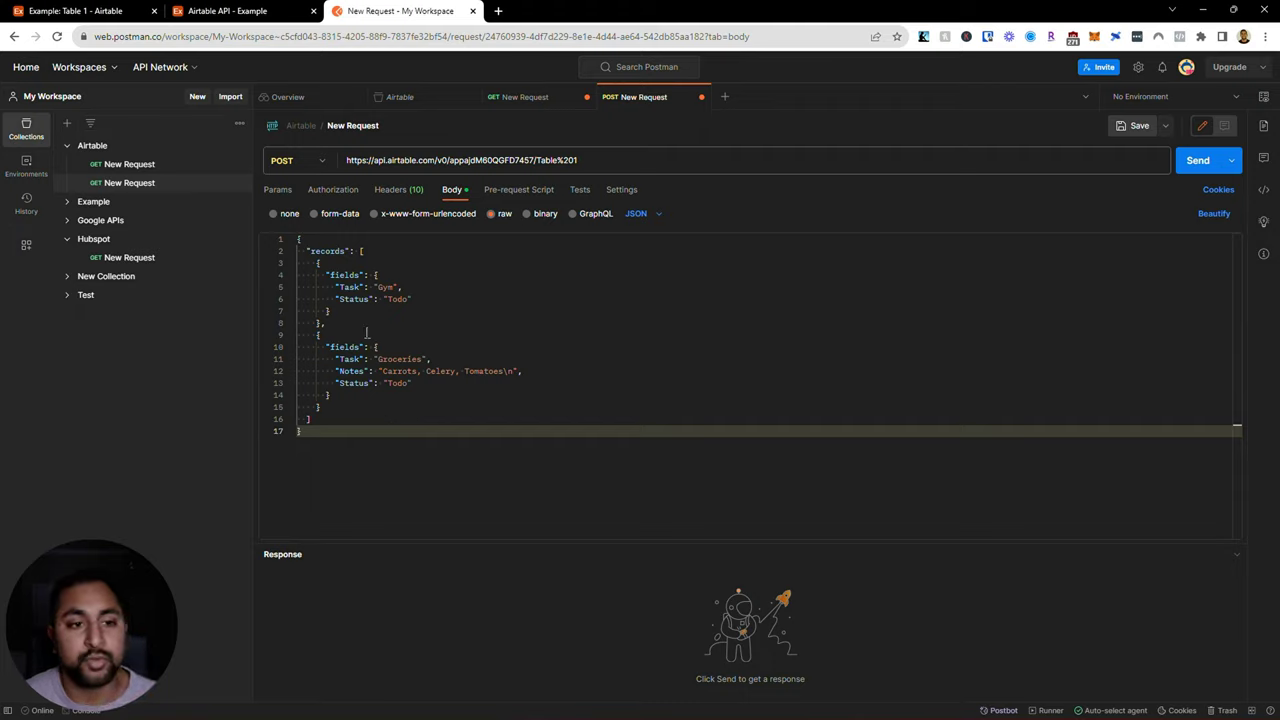
left_click_drag(316, 265, 363, 328)
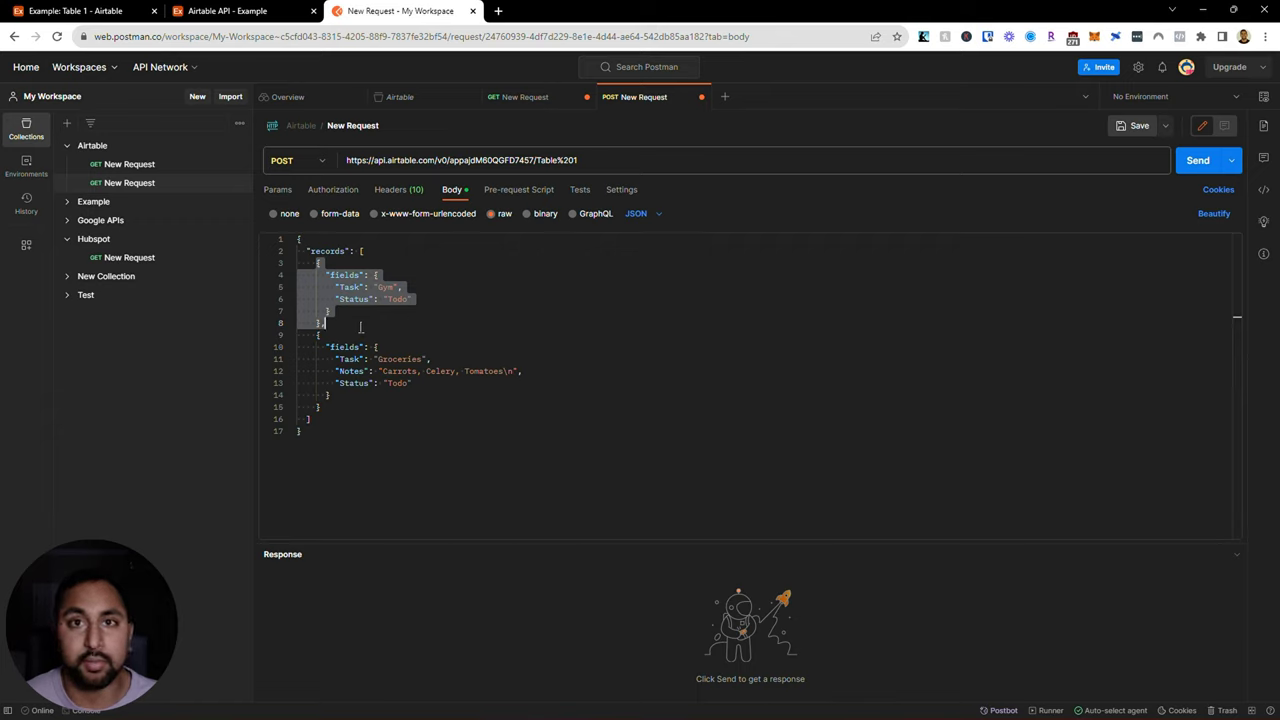
left_click(360, 325)
left_click(362, 310)
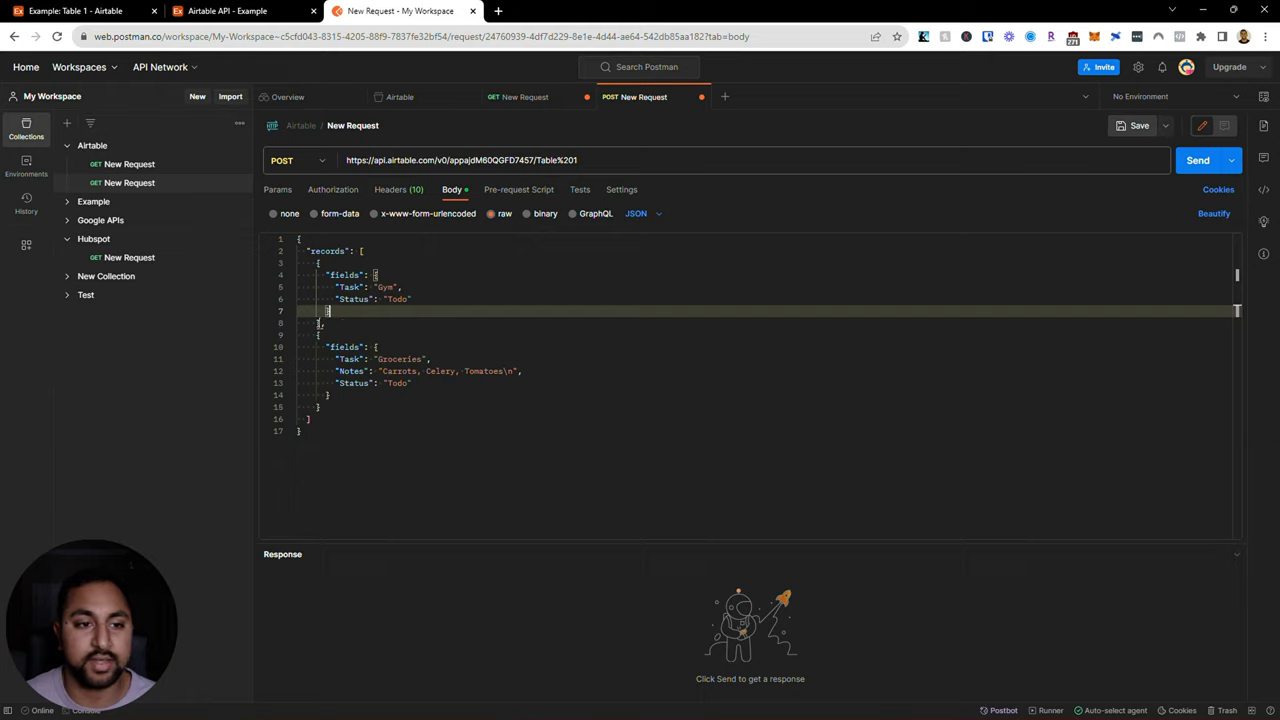
left_click(321, 323)
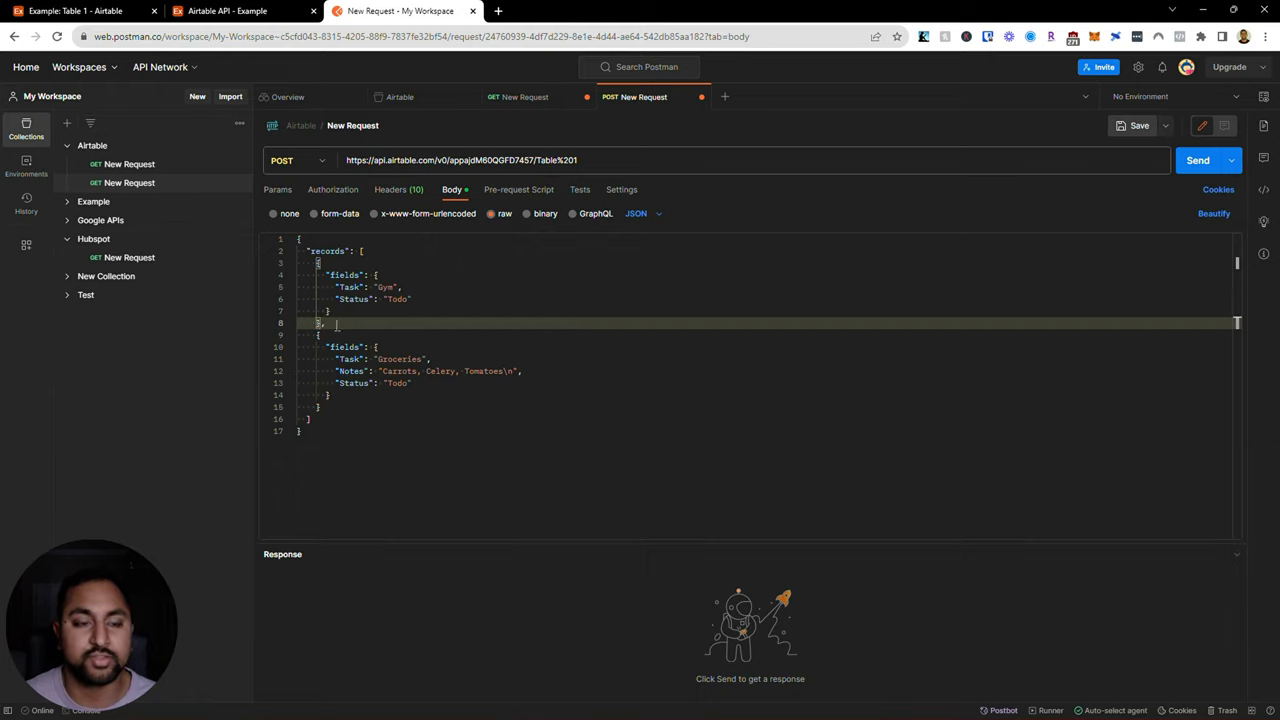
left_click(374, 358)
Delete the Groceries record and the trailing comma after the Gym record
left_click_drag(342, 322, 297, 263)
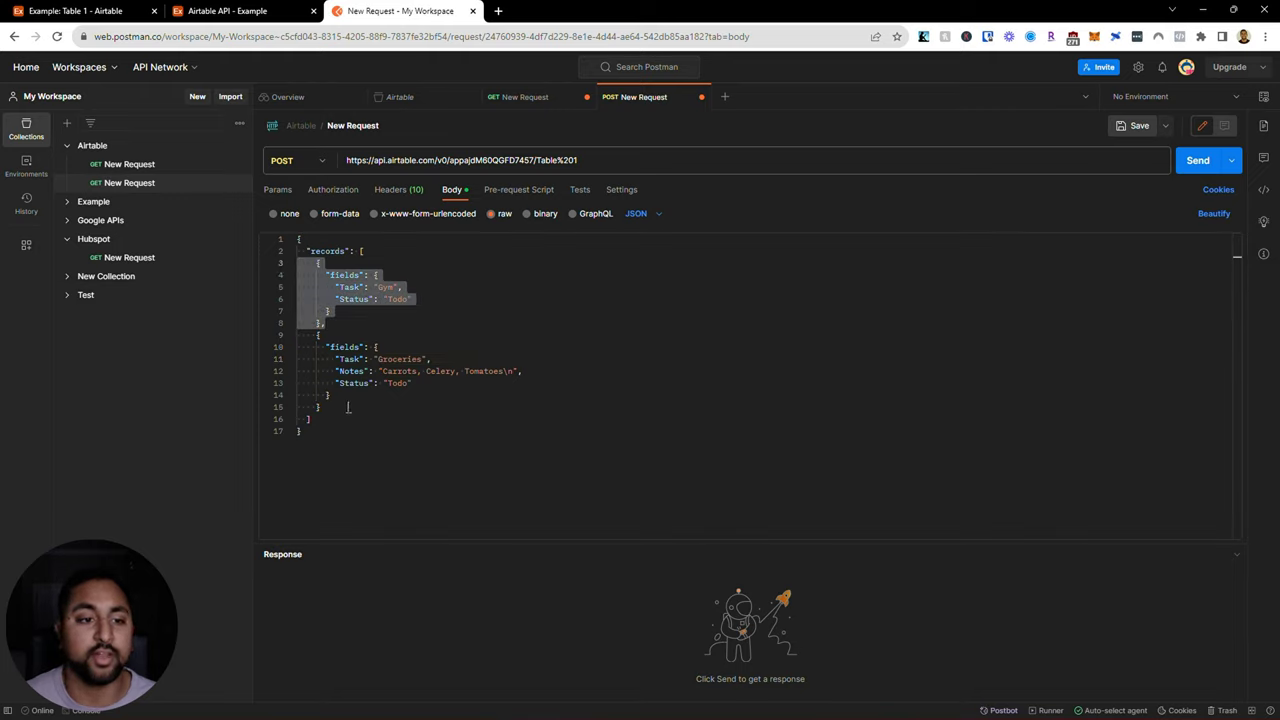
left_click_drag(348, 404, 283, 334)
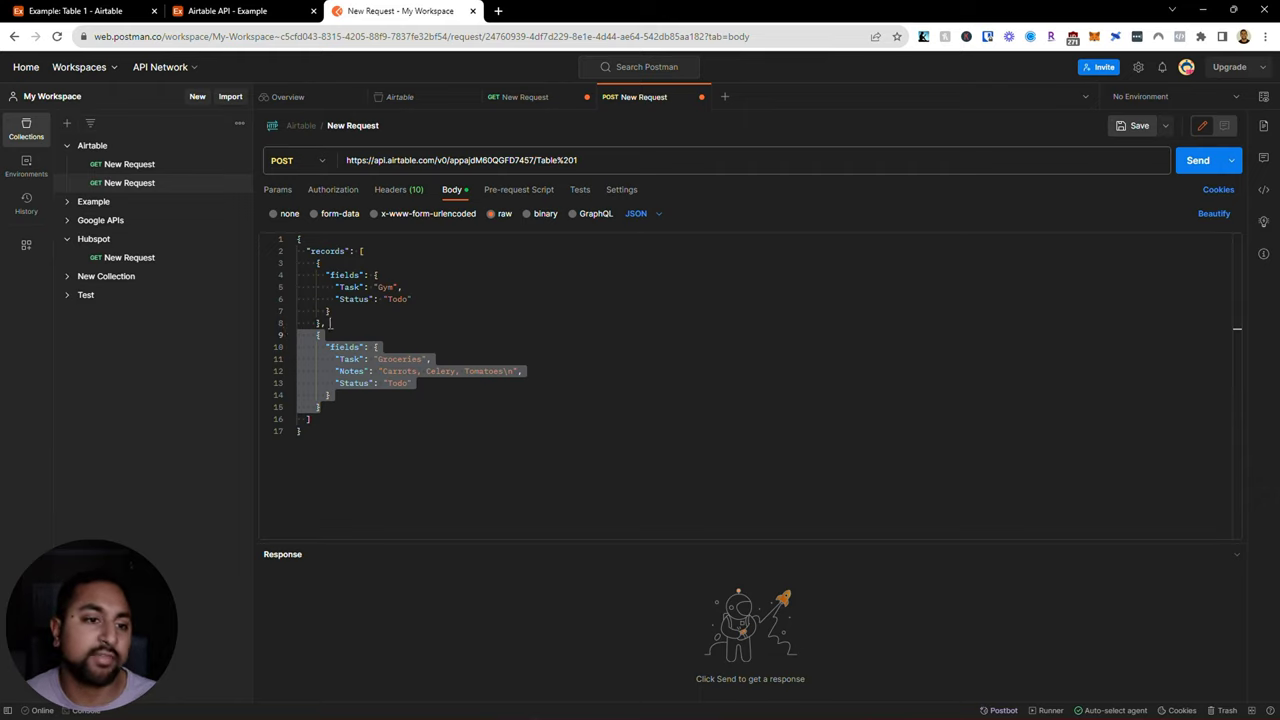
left_click(330, 323)
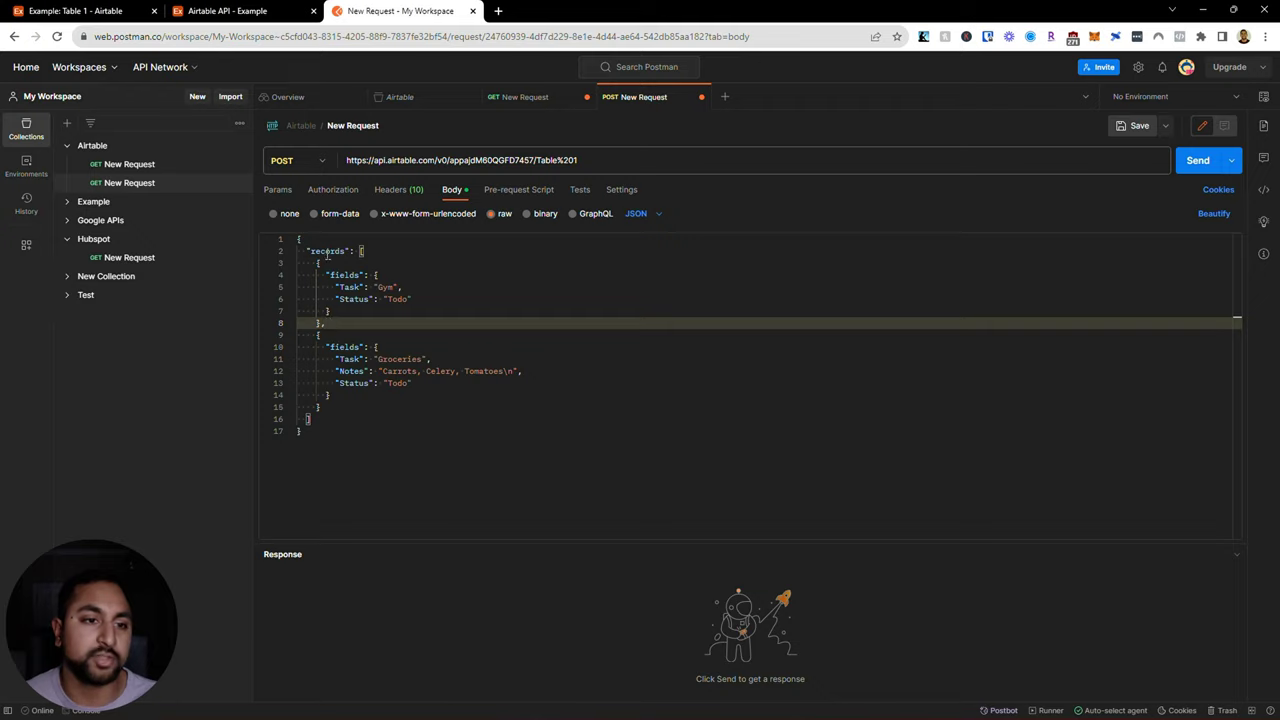
left_click(341, 398)
left_click(334, 408)
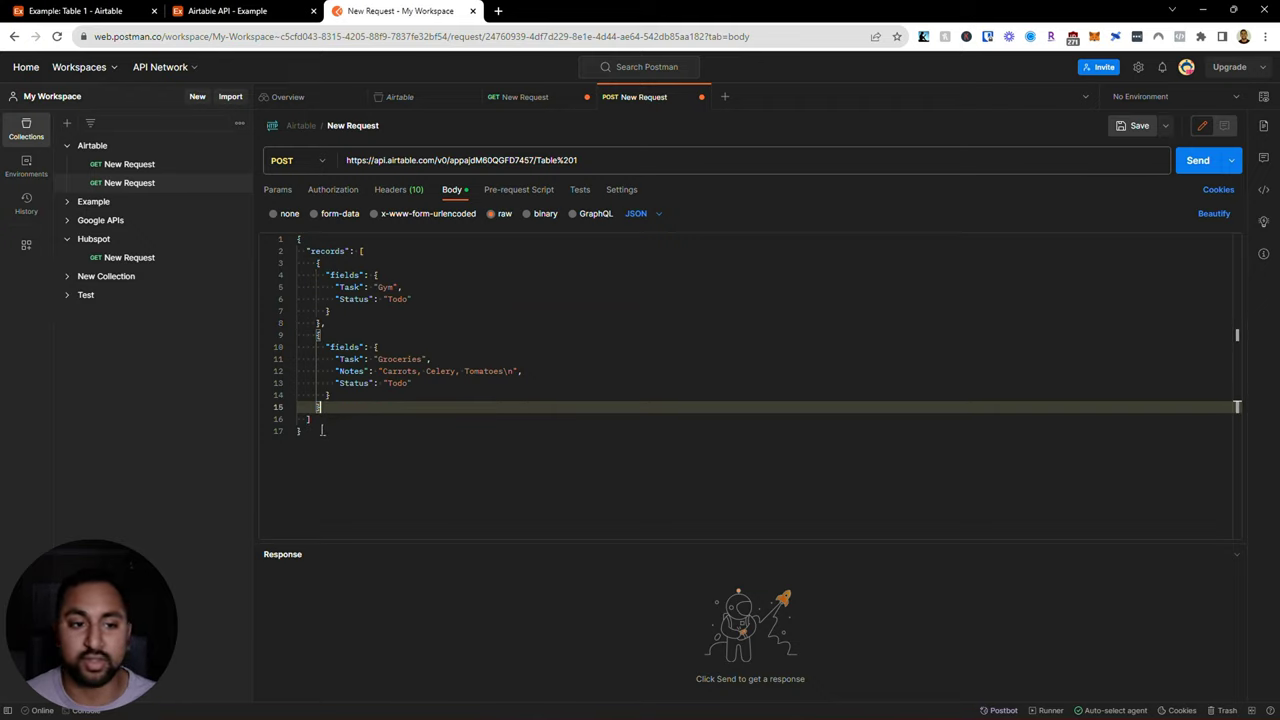
left_click_drag(318, 407, 243, 325)
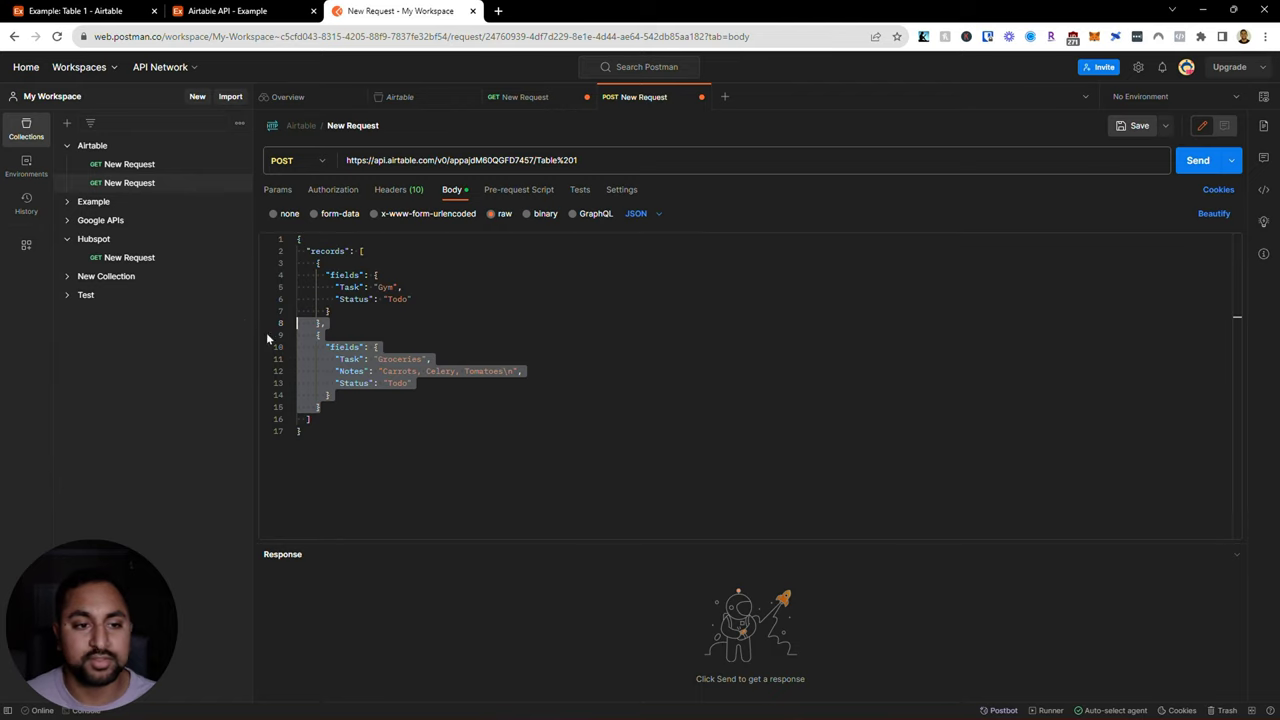
key("BackSpace")
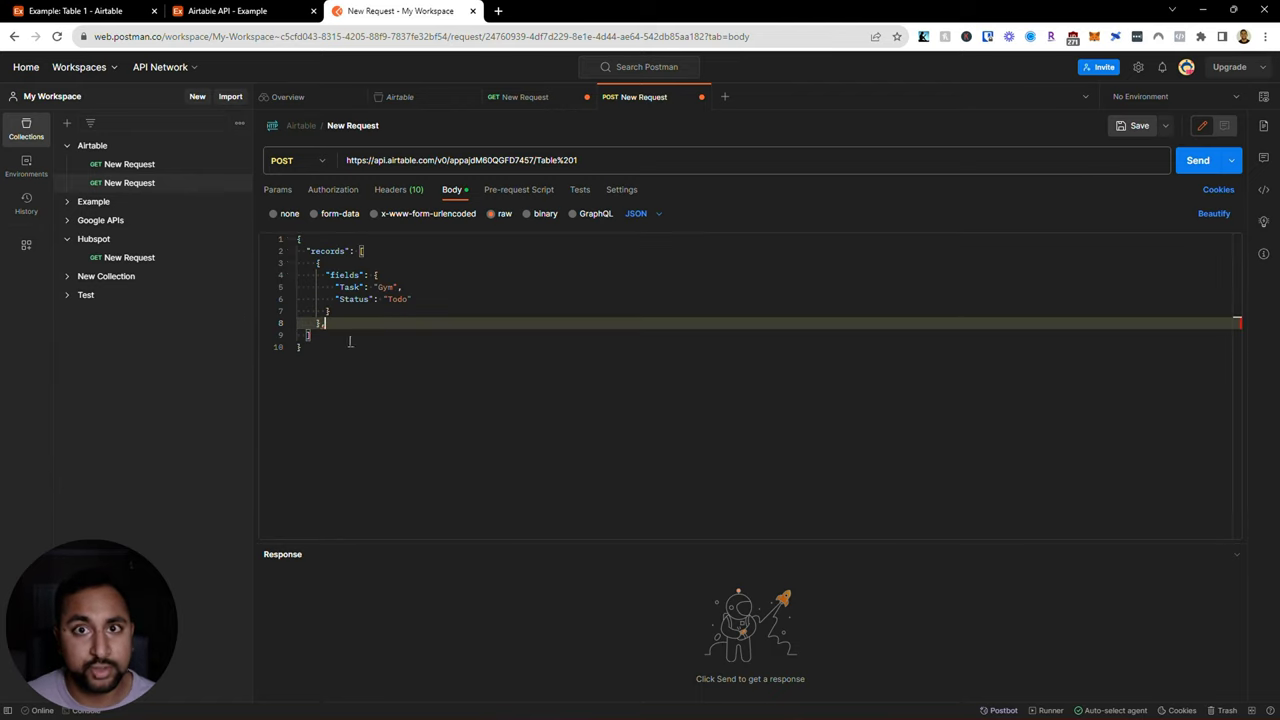
key("BackSpace")
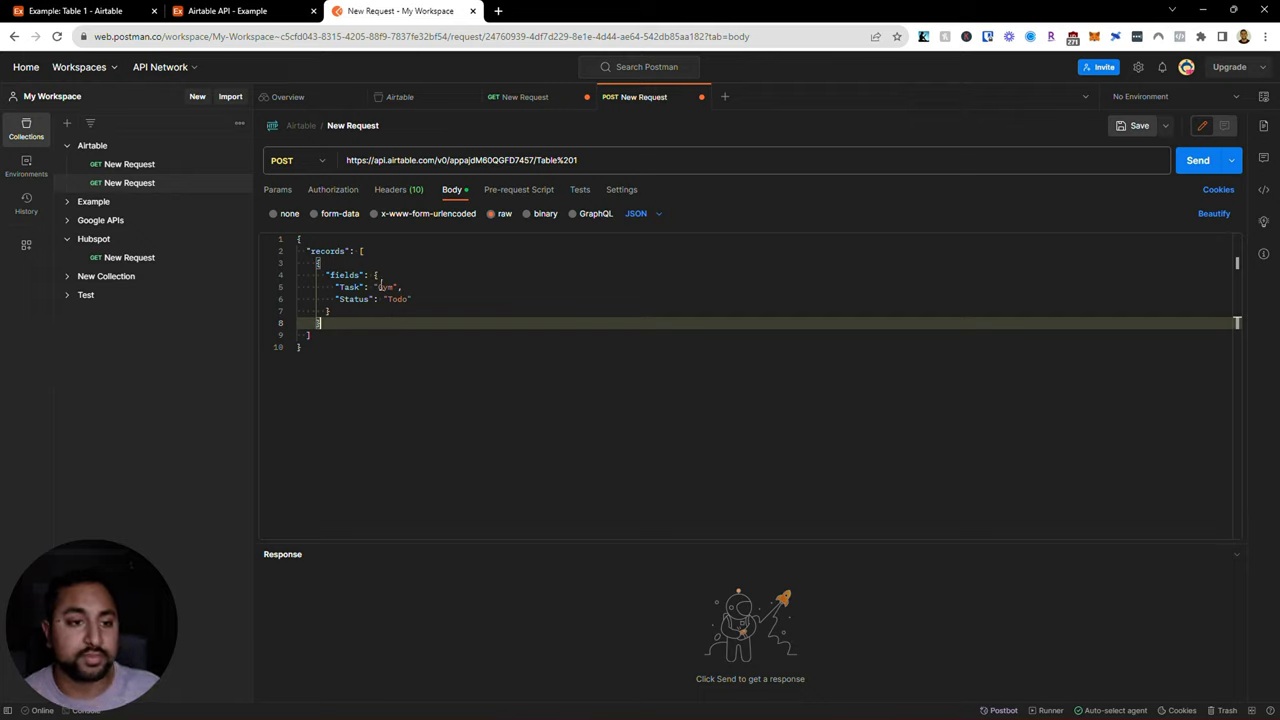
Rename the Gym task to 'Edit Video' and add a comma after the Todo status
double_click(389, 287)
type("Edit Video")
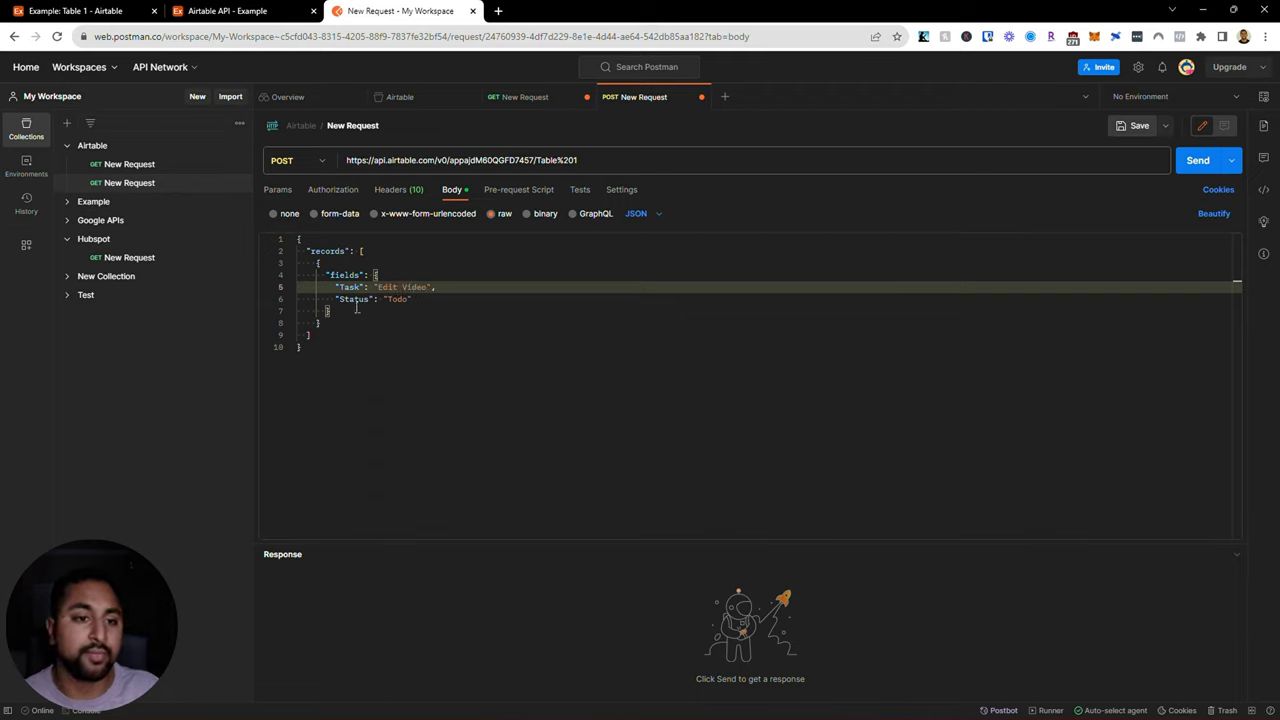
left_click(434, 300)
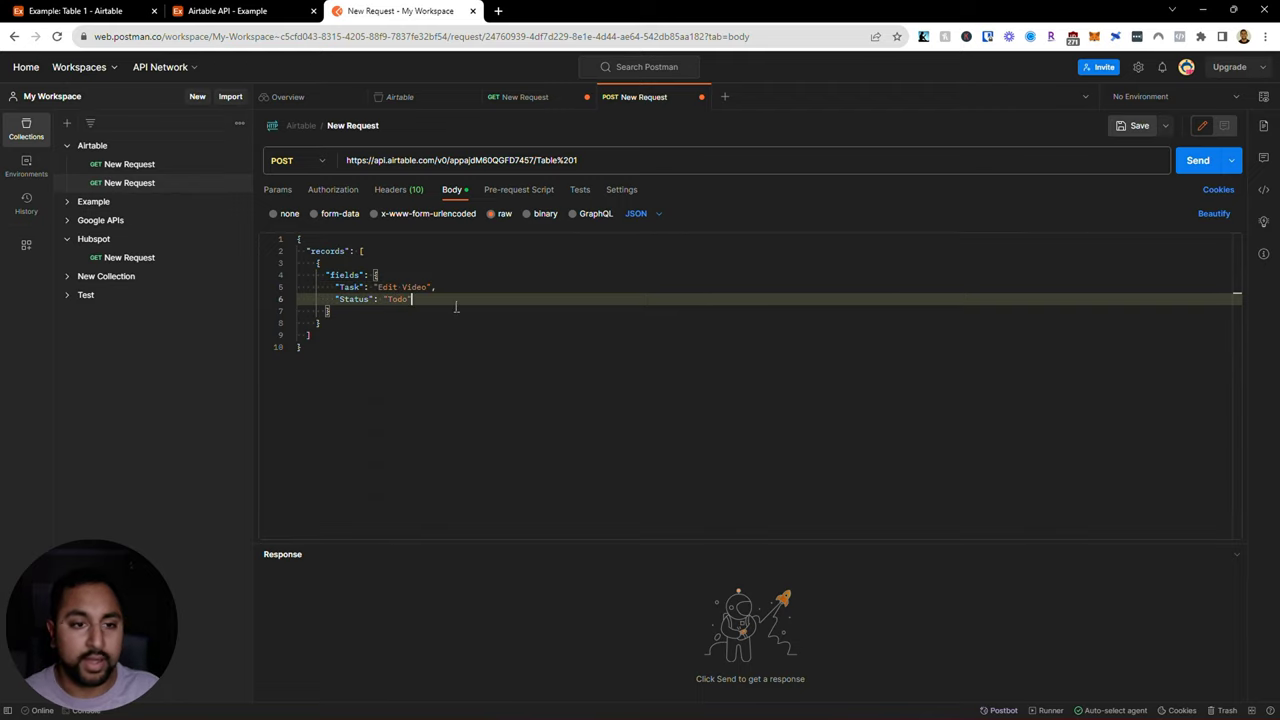
type(",")
key("Return")
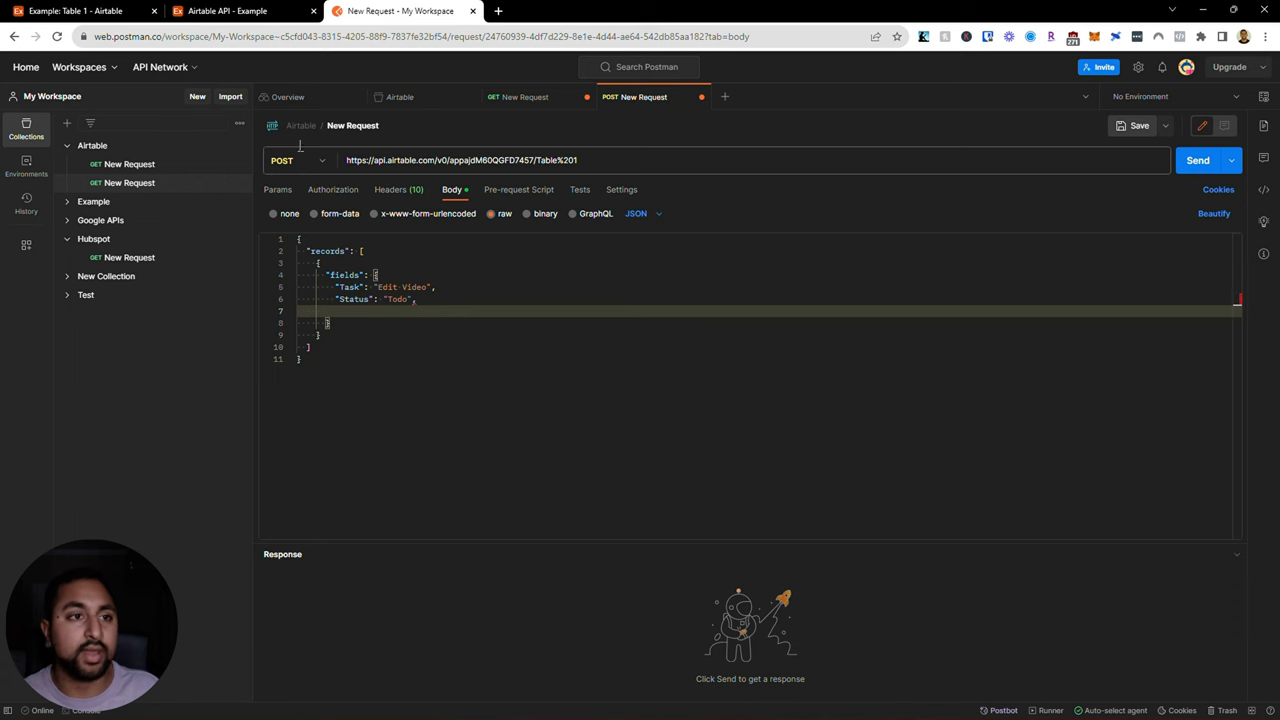
Add a Notes field 'Make it look good', matching the Airtable column names
left_click(247, 13)
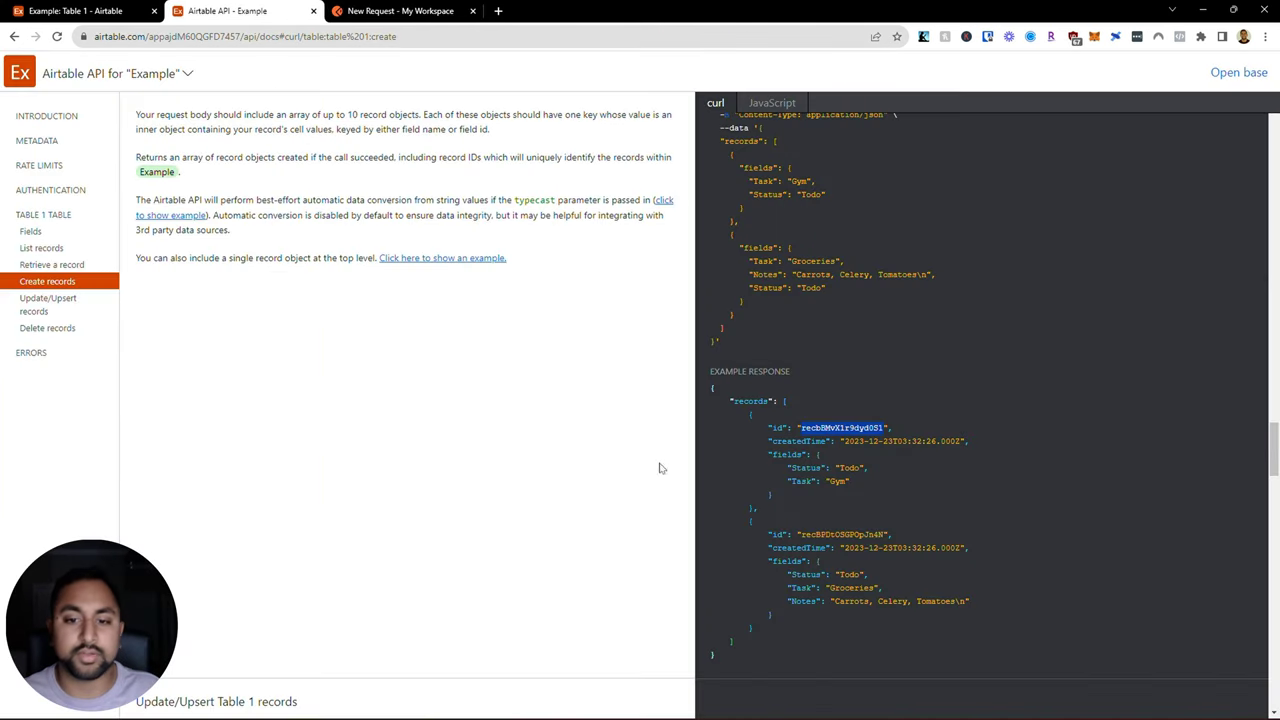
left_click(103, 14)
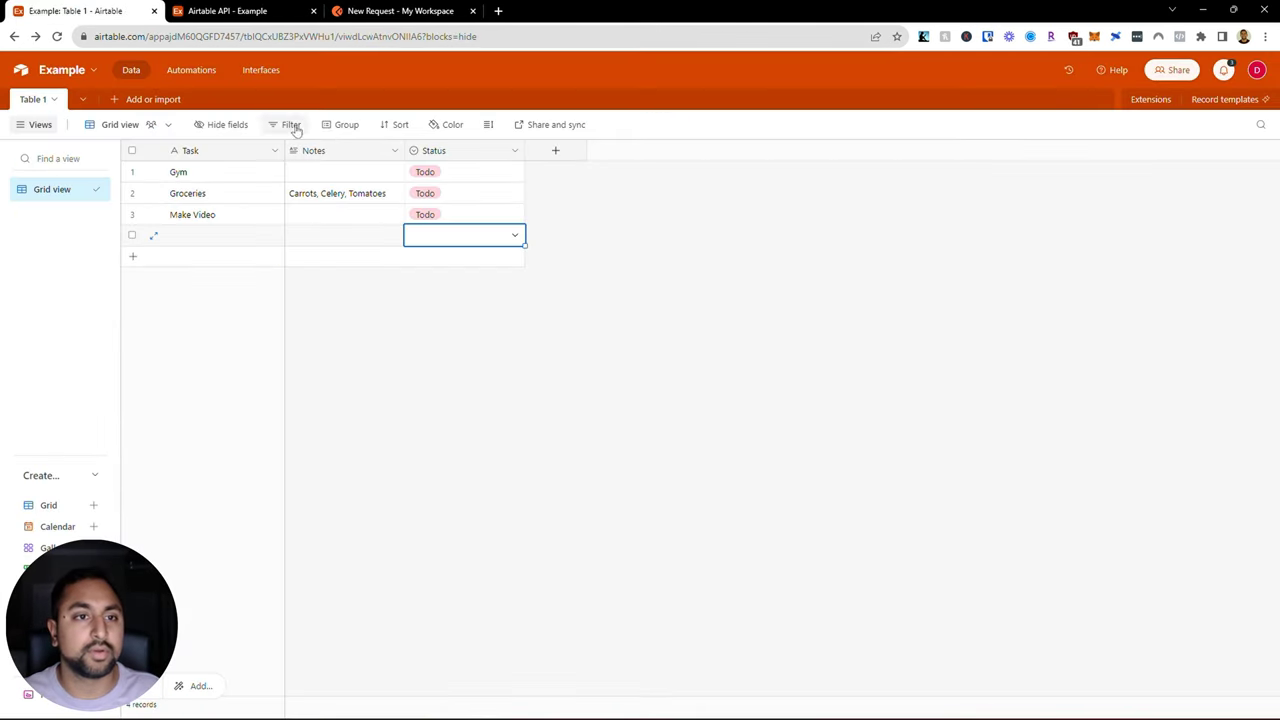
left_click(391, 12)
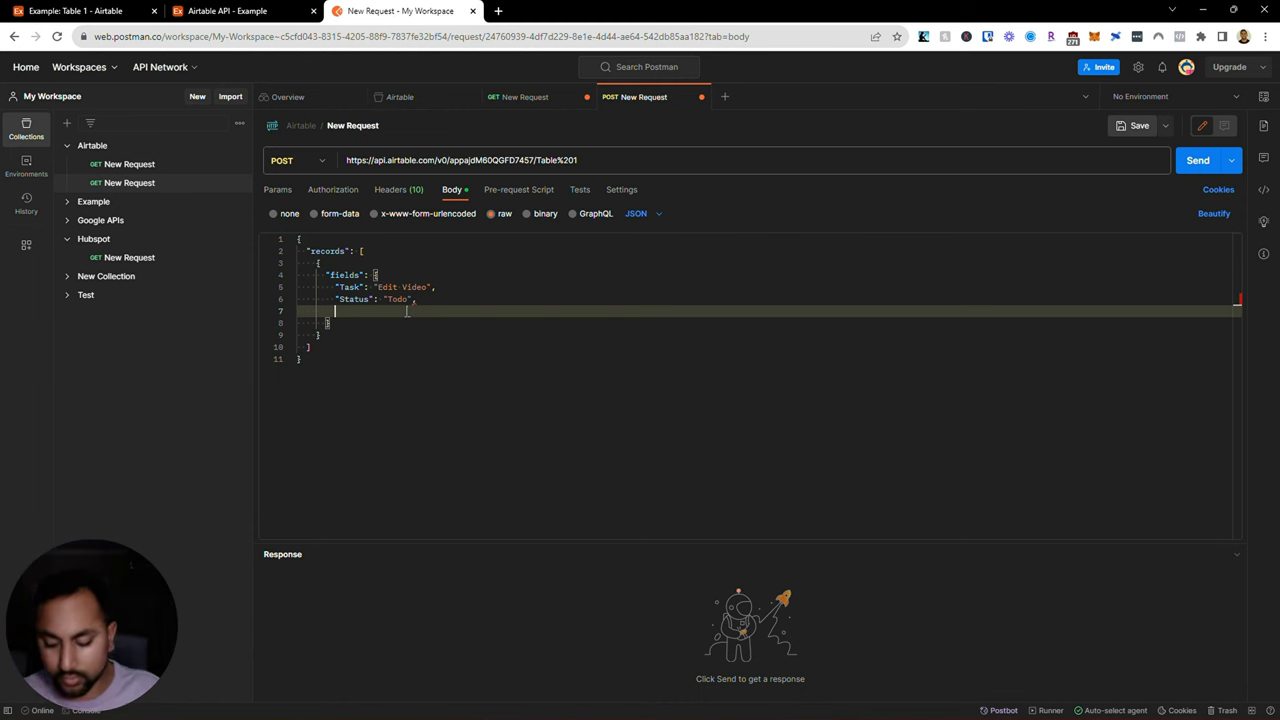
type("\"Notes\": \"")
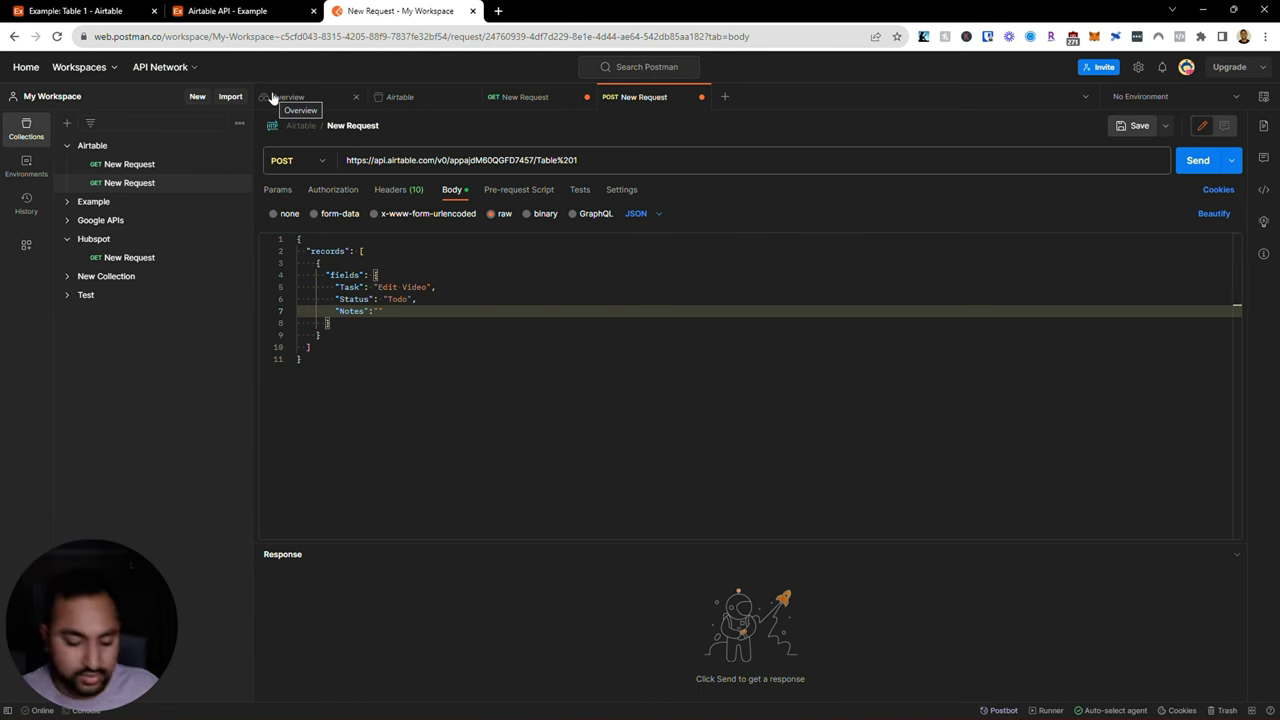
type("Make it l")
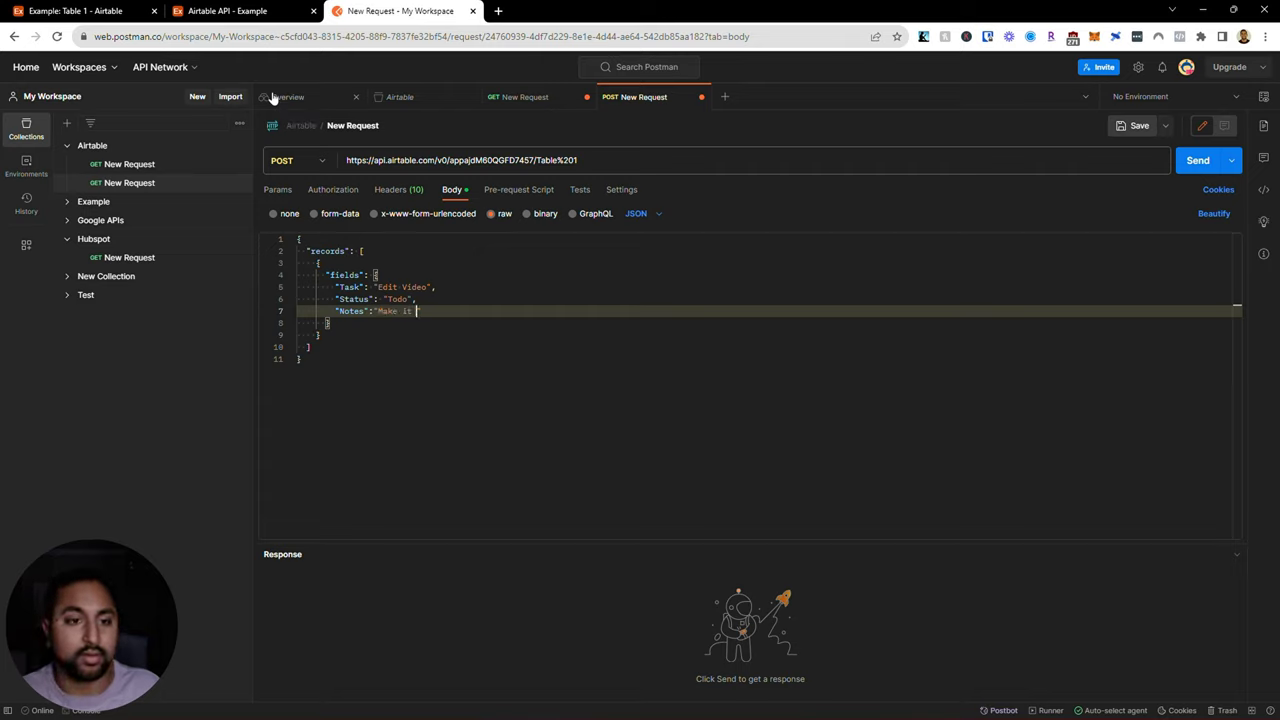
type("ook good")
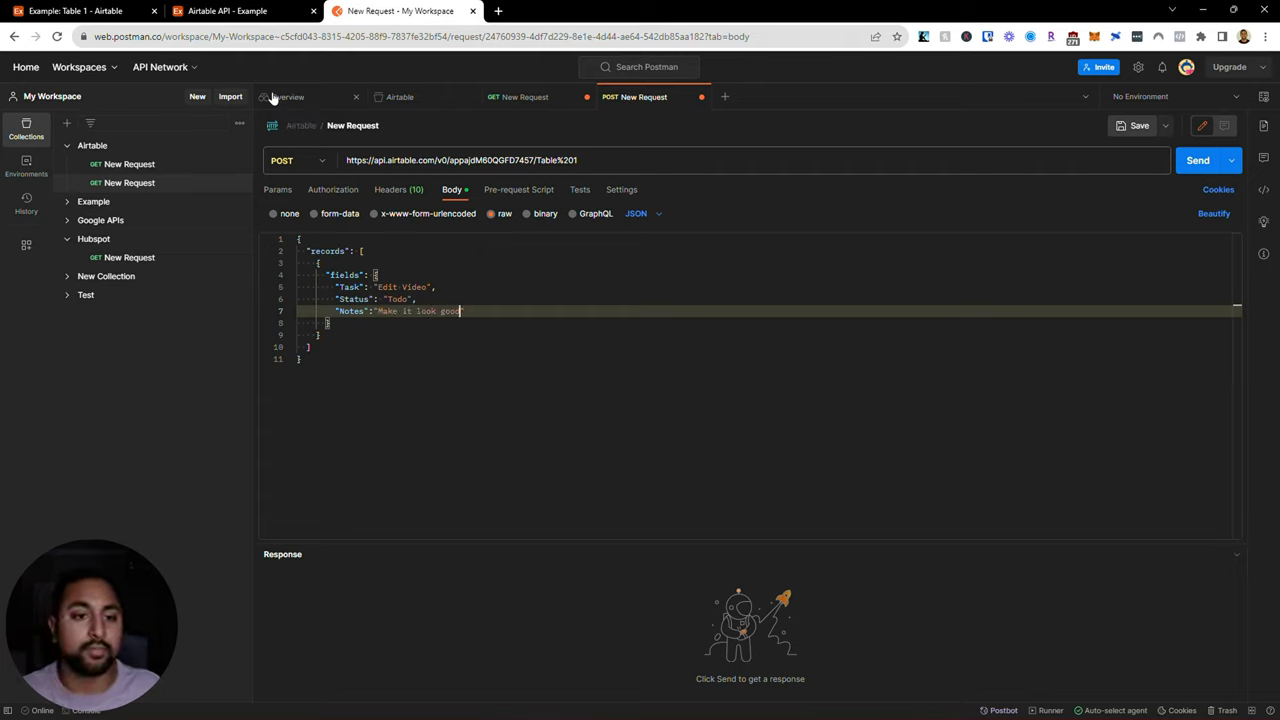
left_click(240, 11)
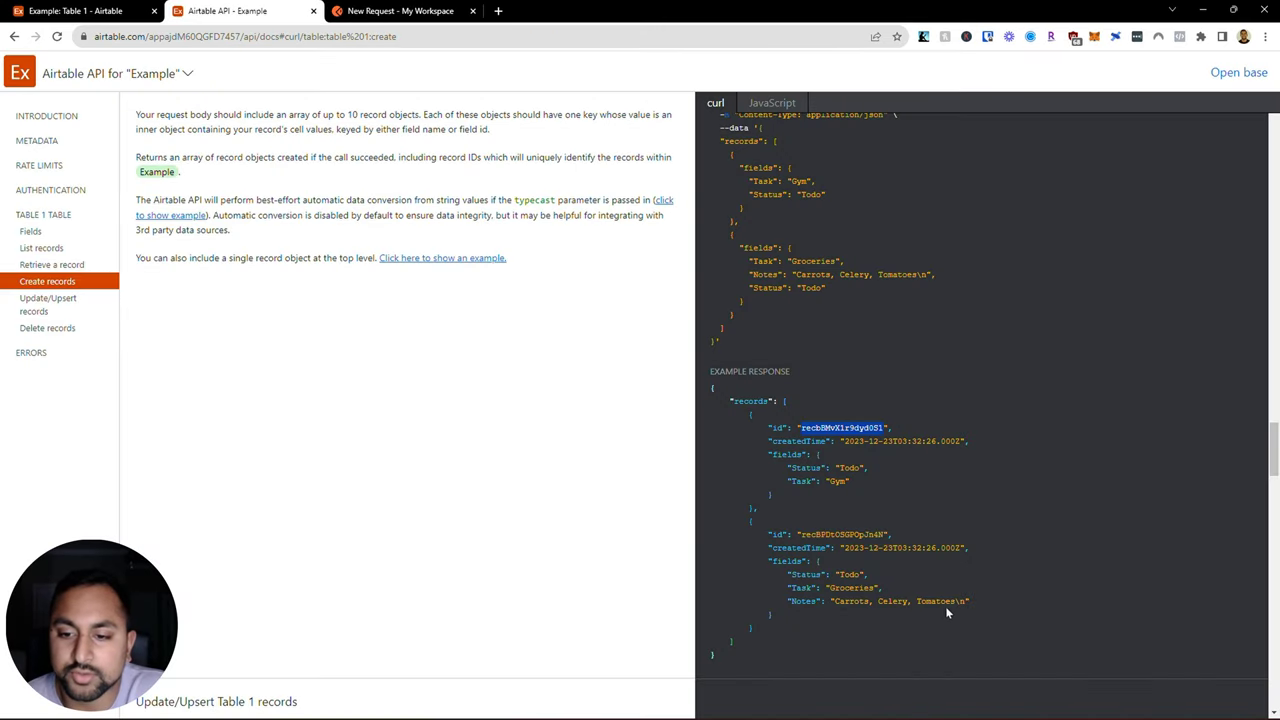
left_click_drag(955, 601, 966, 601)
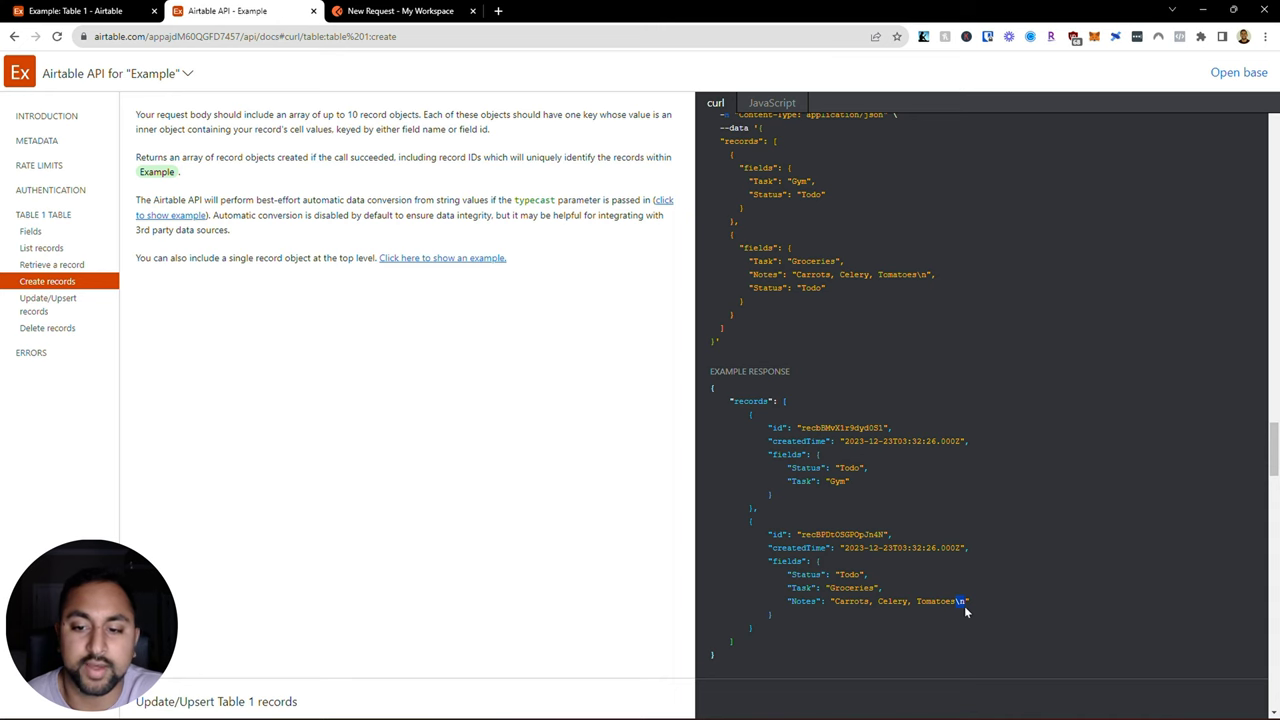
left_click(396, 14)
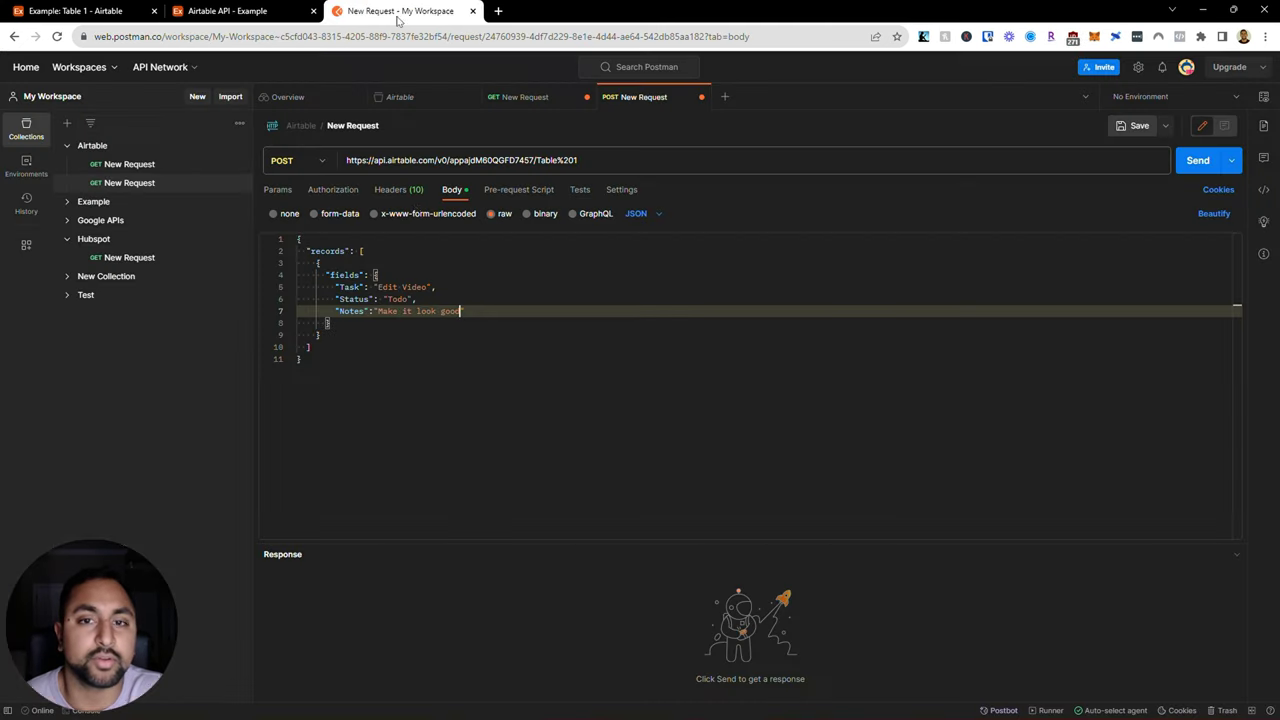
left_click(398, 189)
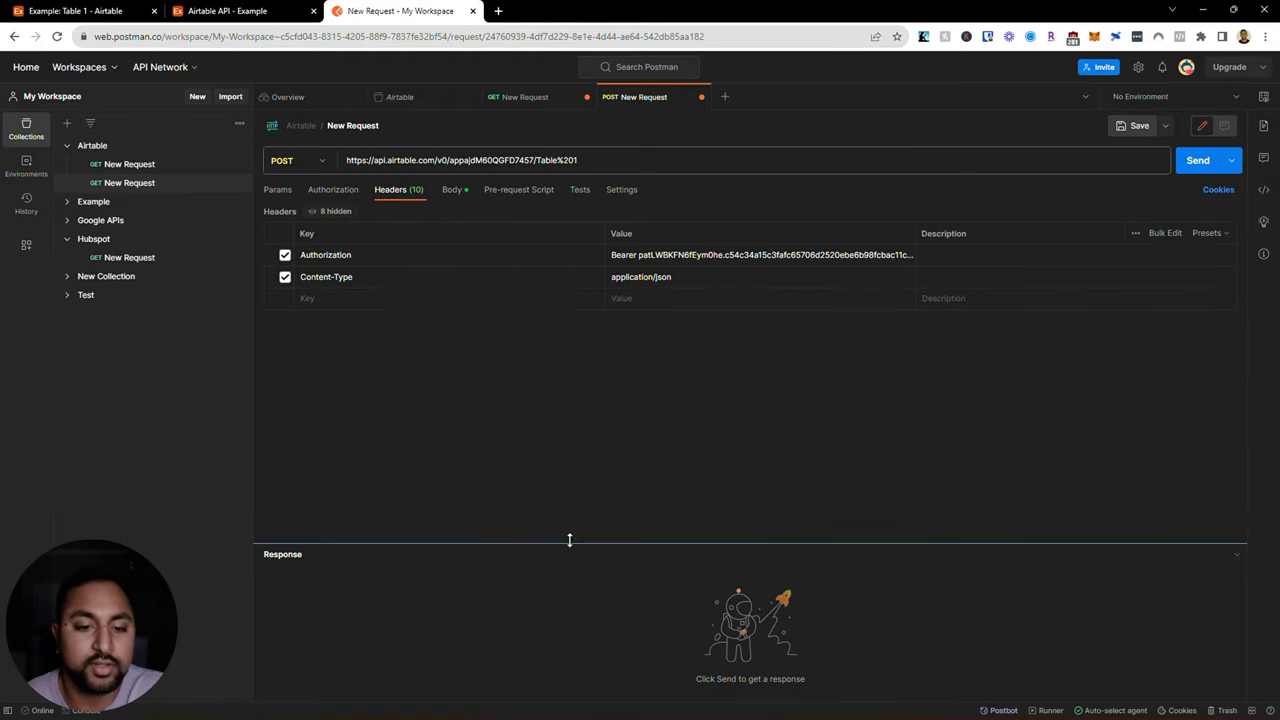
left_click_drag(566, 544, 563, 453)
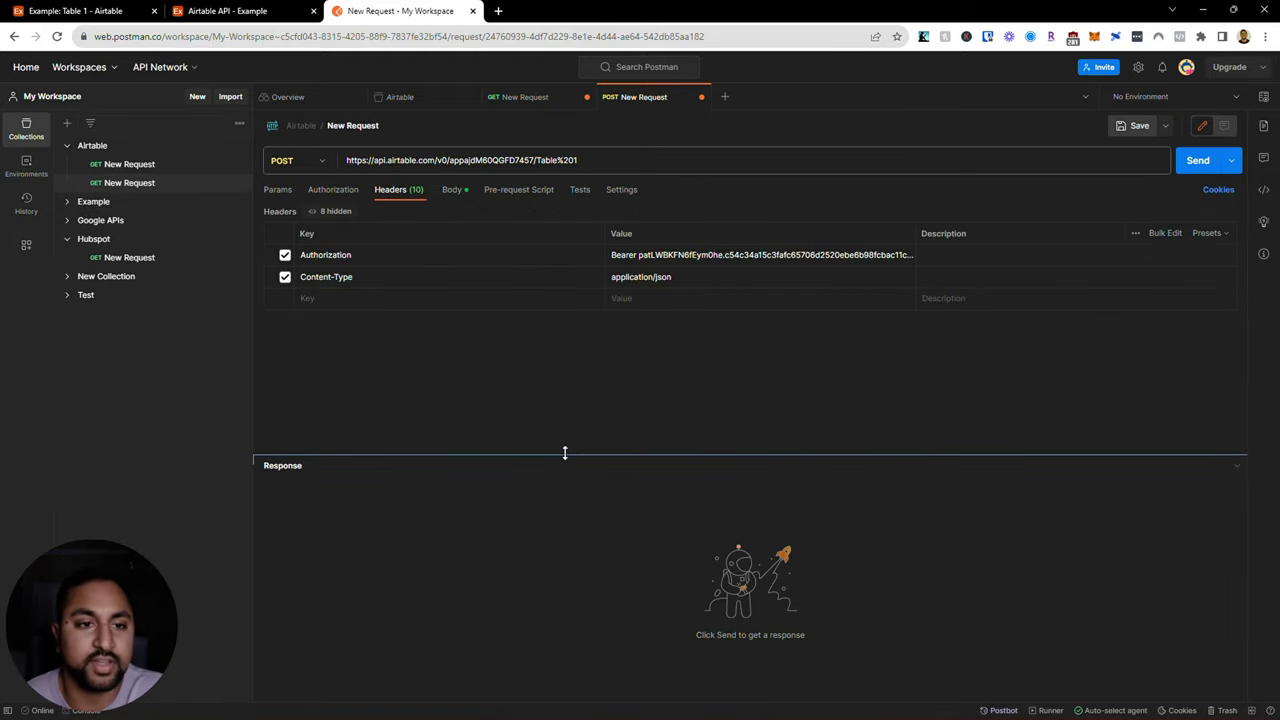
left_click(451, 190)
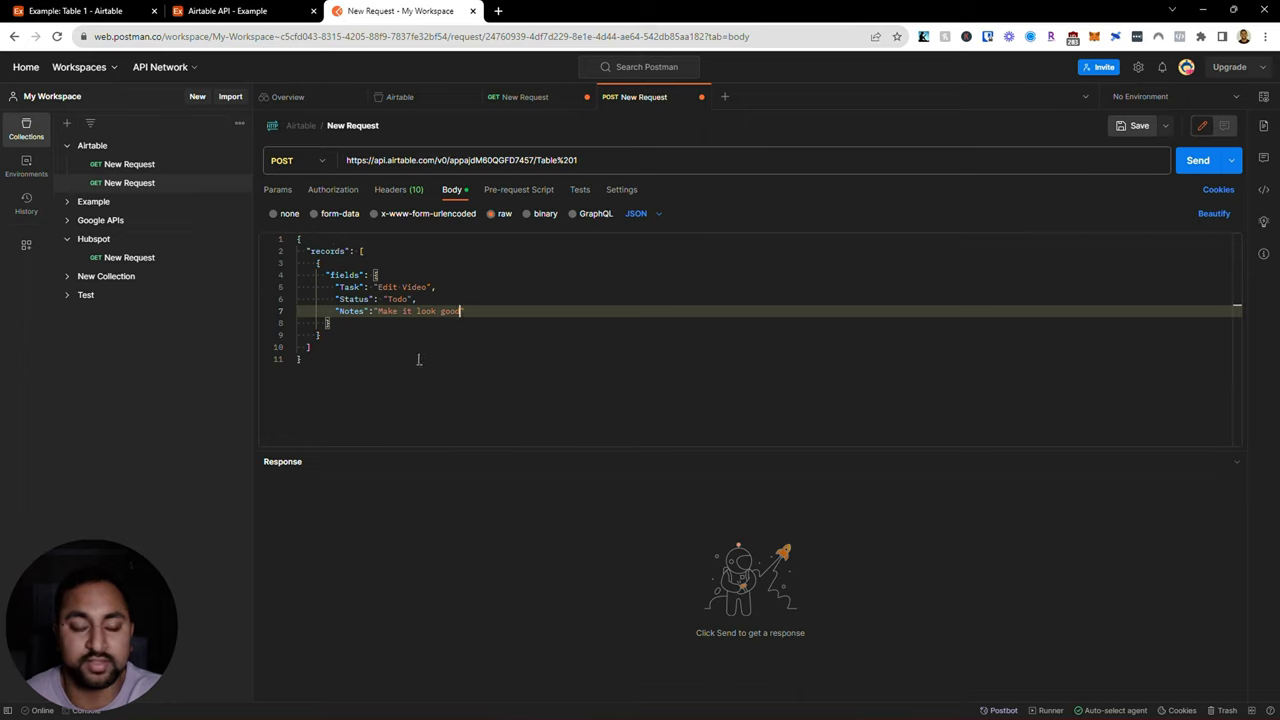
Send the Edit Video record, get 200 OK, and check row 5 in Airtable
left_click(1197, 160)
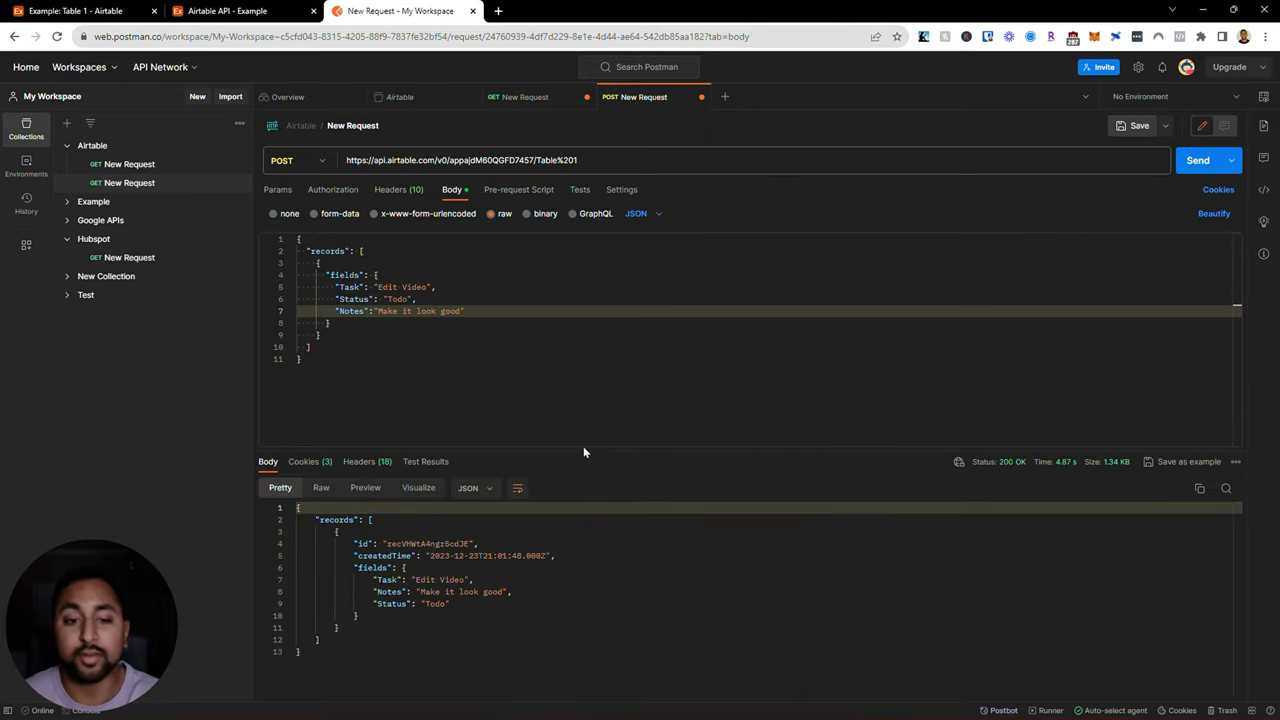
left_click_drag(583, 449, 583, 409)
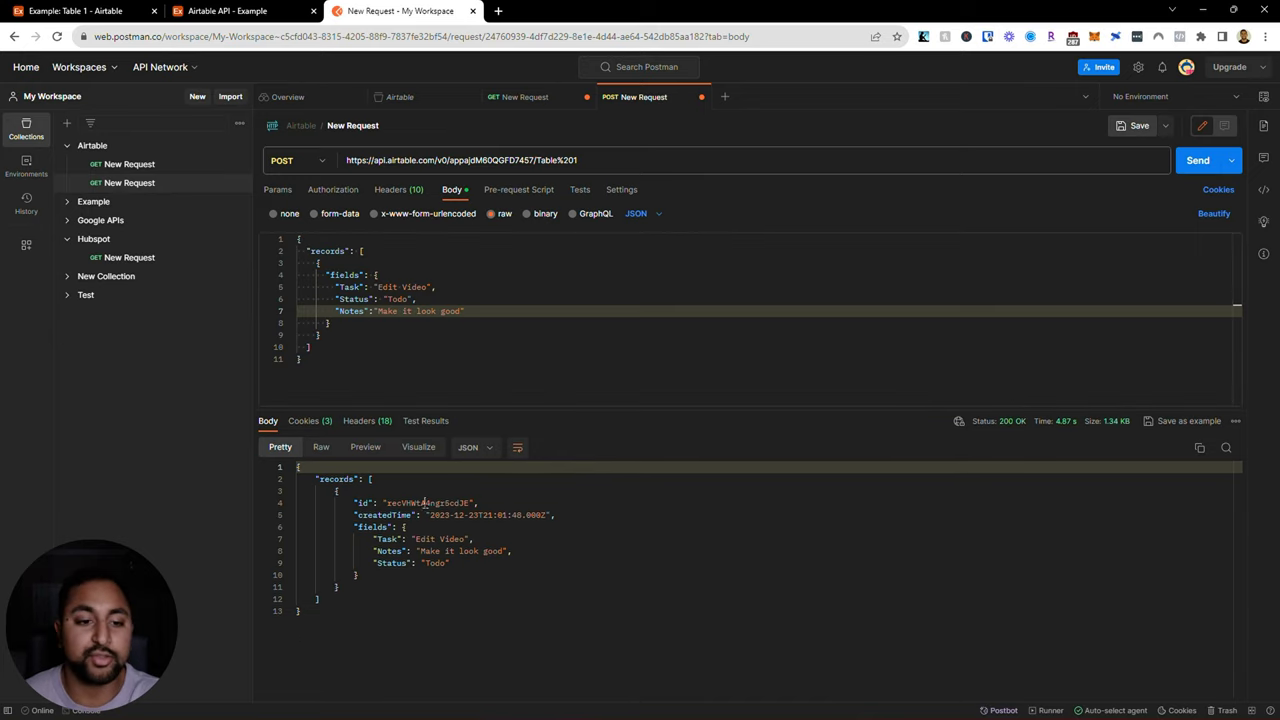
left_click(100, 12)
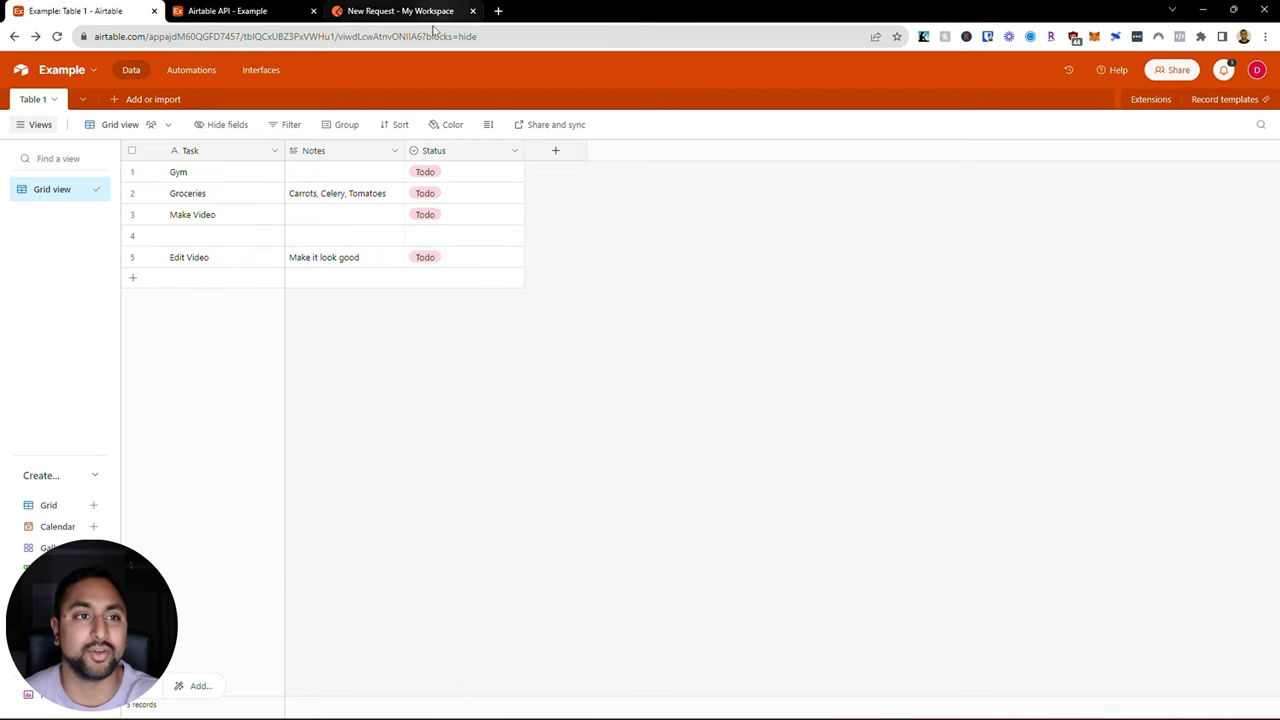
left_click(401, 12)
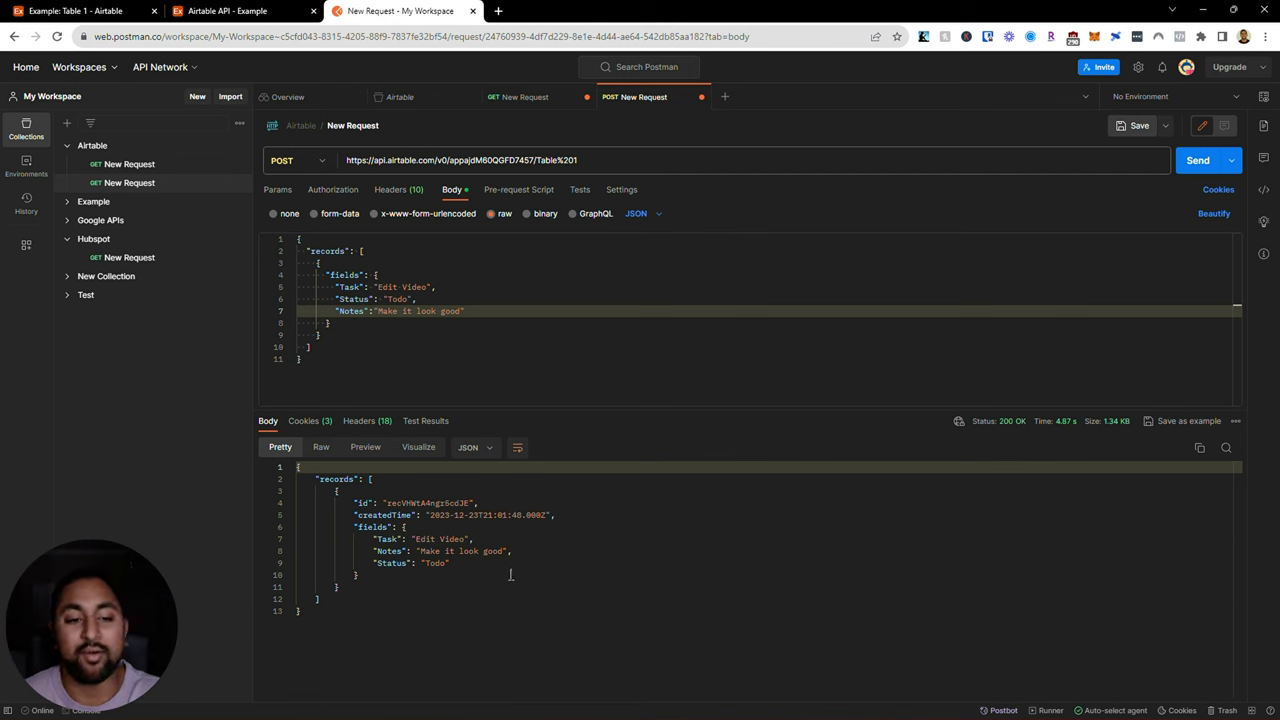
Add a trailing comma after the record and send, triggering a 422 error
left_click(442, 333)
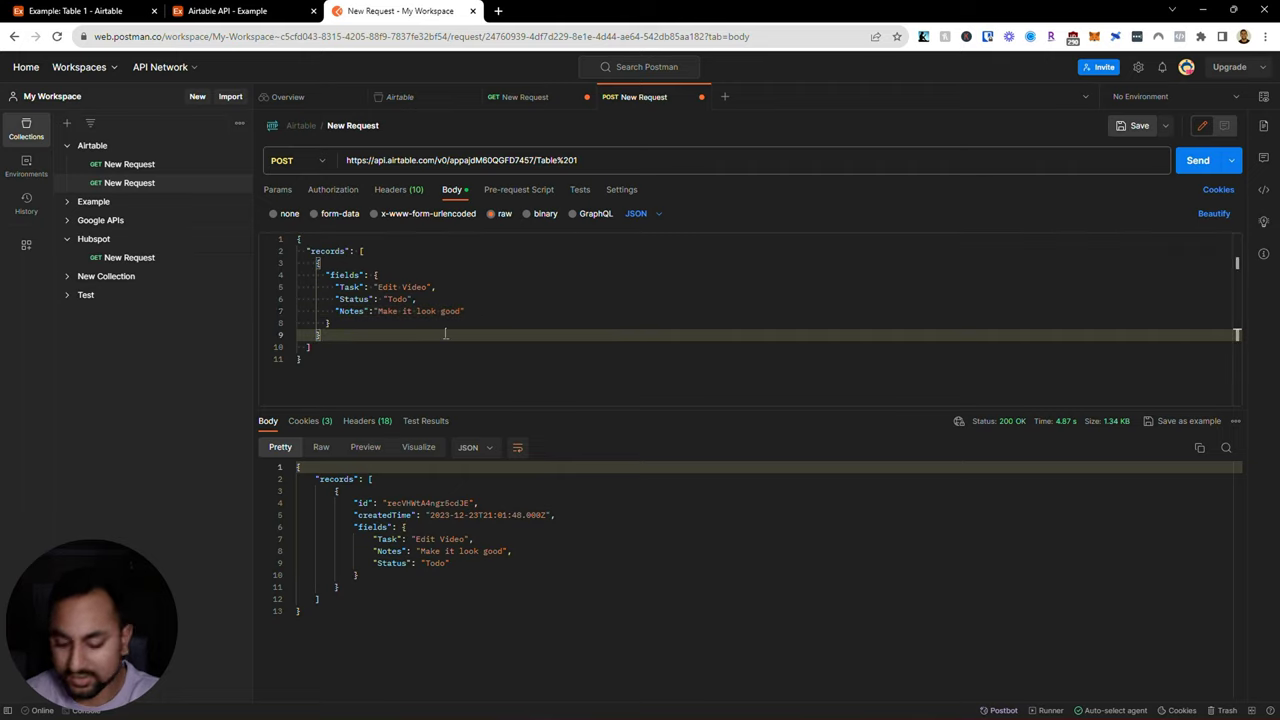
type(",")
left_click(1198, 161)
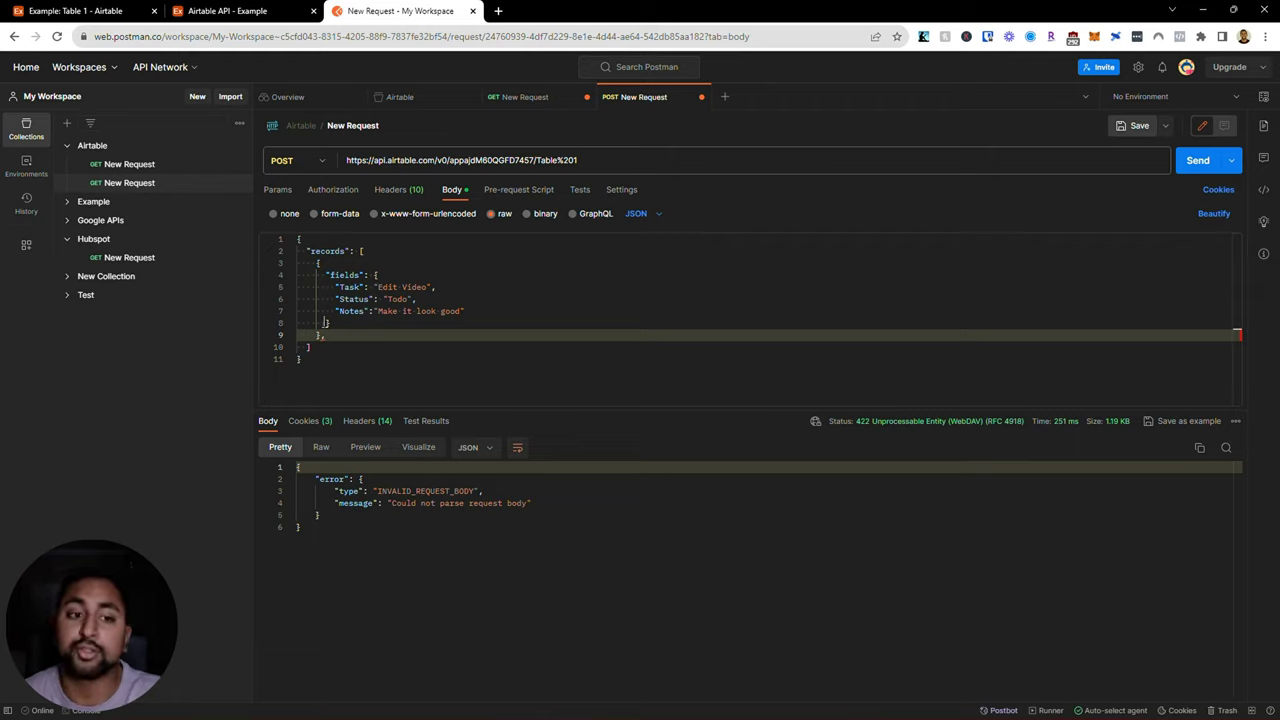
Remove the trailing comma and resend, getting 200 OK with a new Edit Video record
left_click(336, 335)
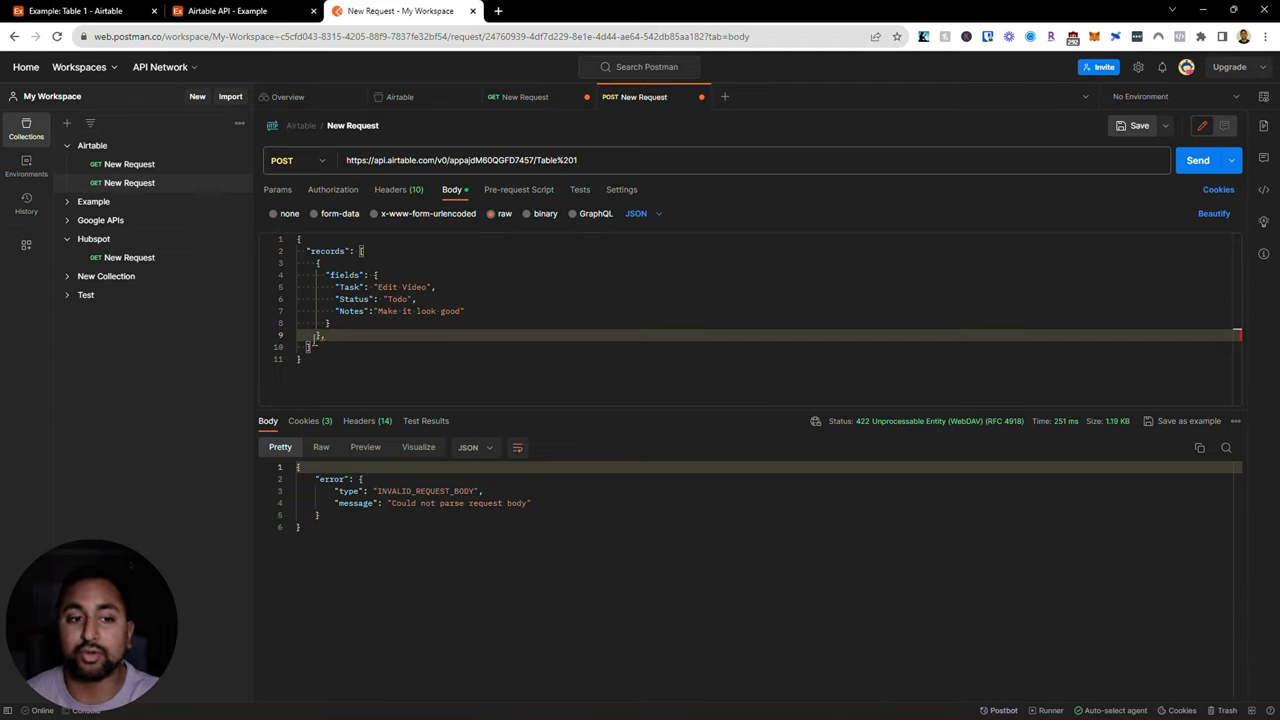
key("BackSpace")
left_click(1197, 160)
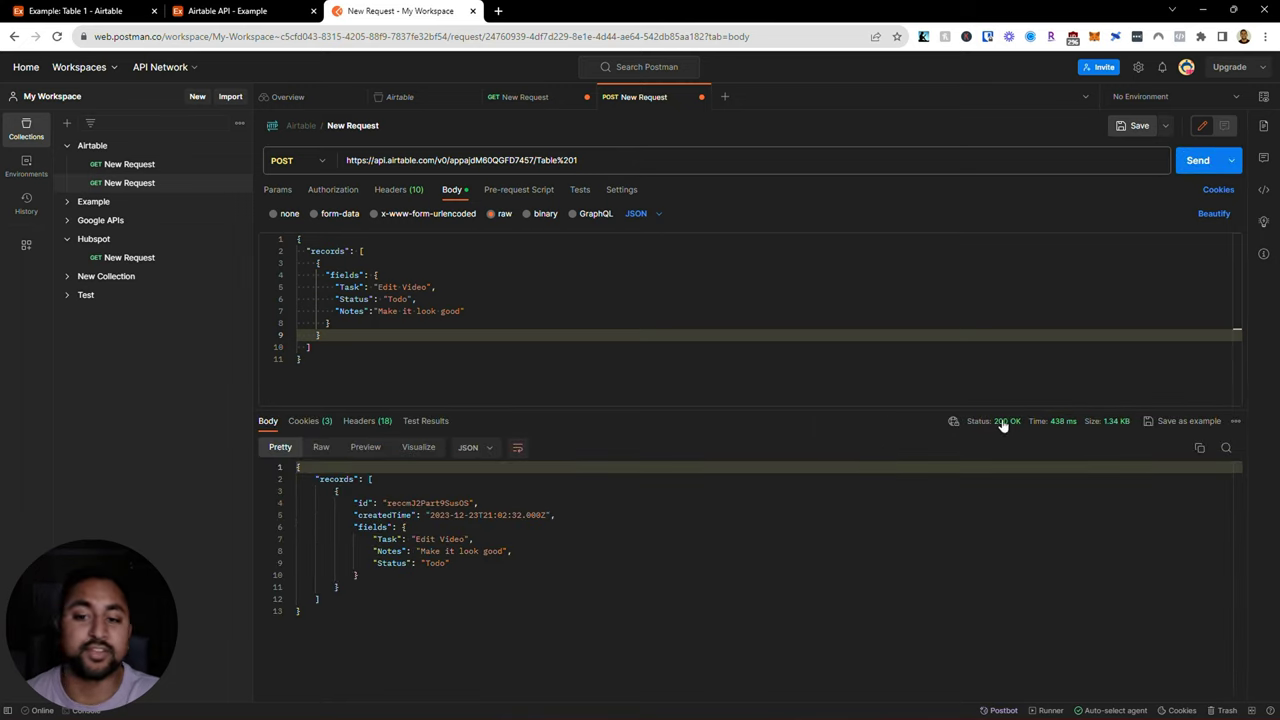
mouse_move(1003, 425)
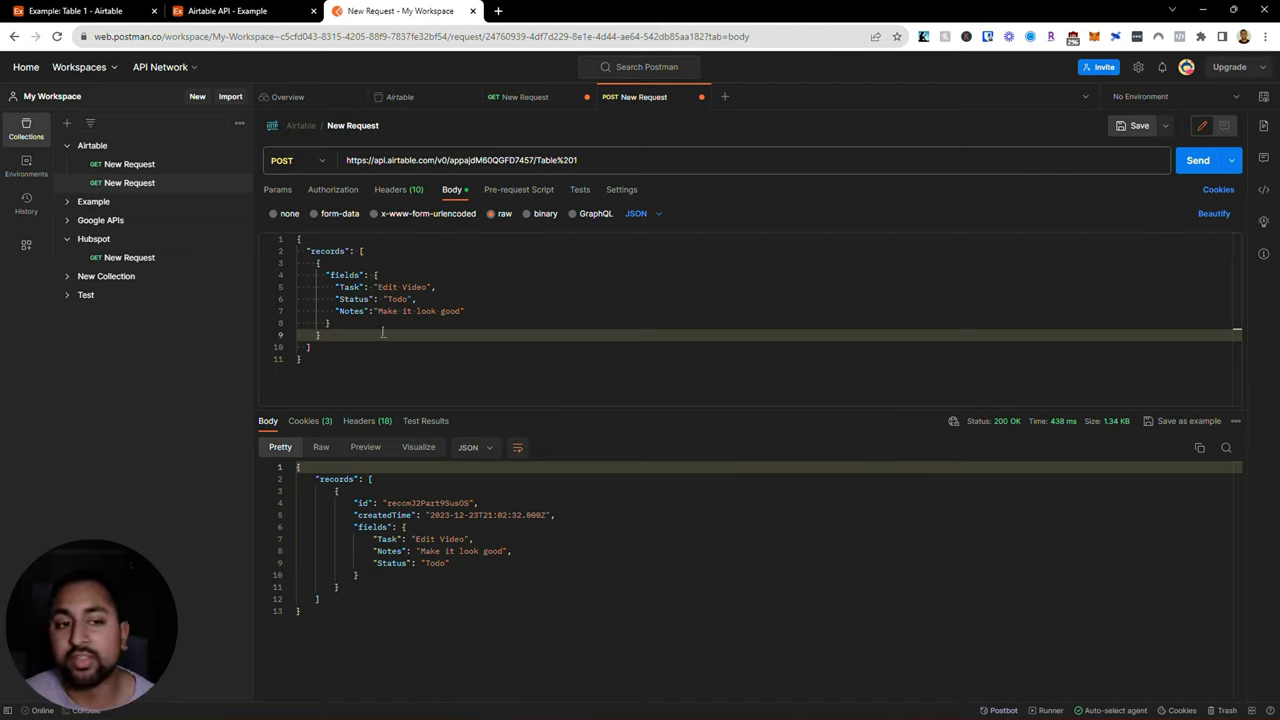
left_click_drag(365, 349, 300, 250)
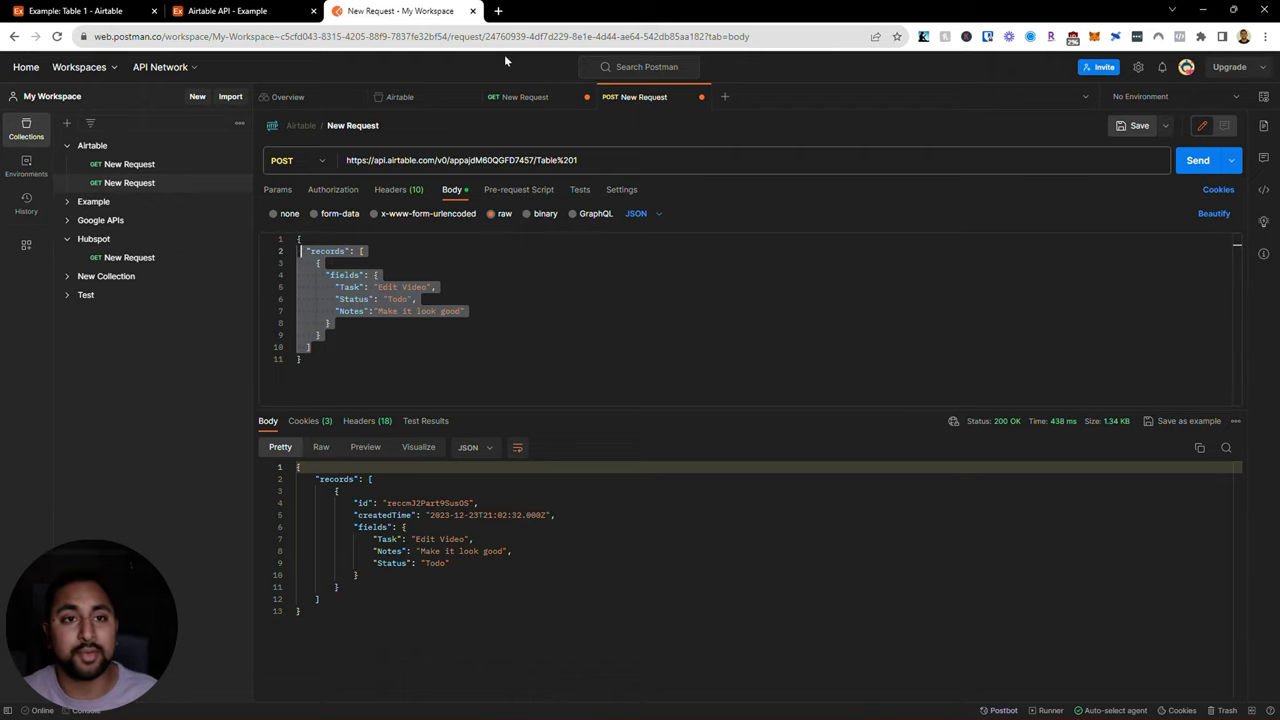
Open ChatGPT in a new tab and select the entire Postman request body
left_click(498, 11)
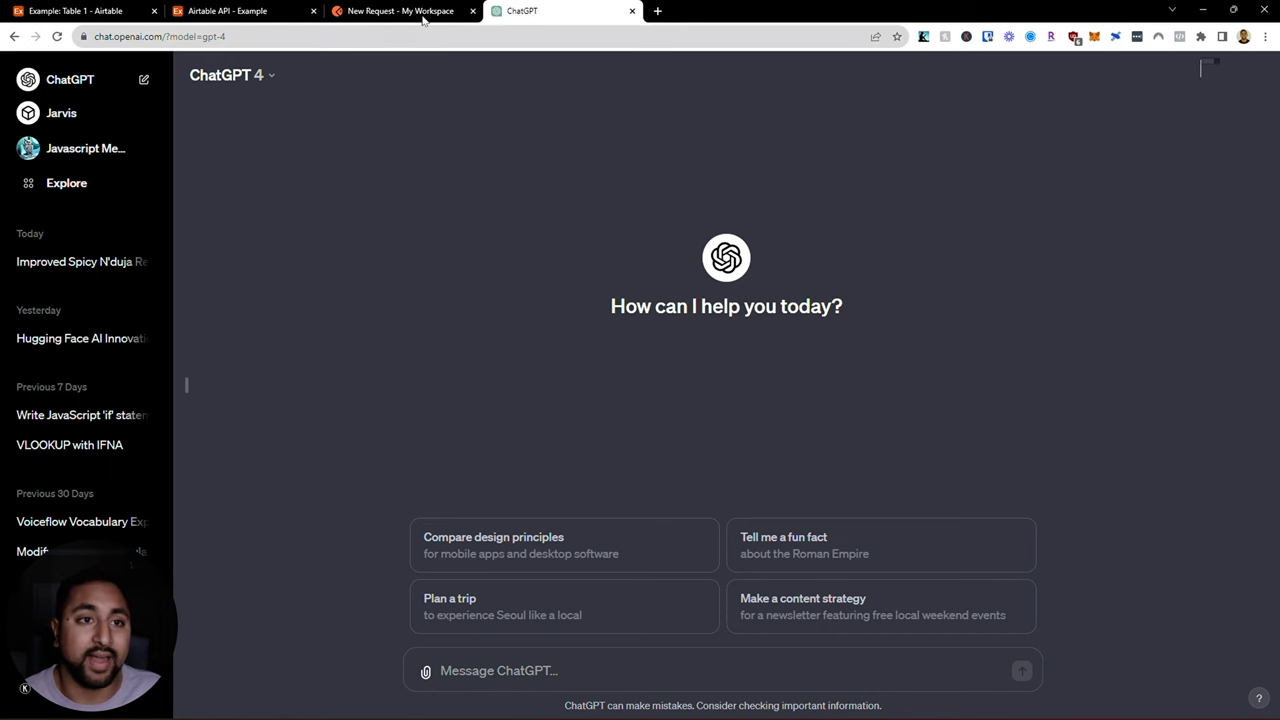
left_click(422, 12)
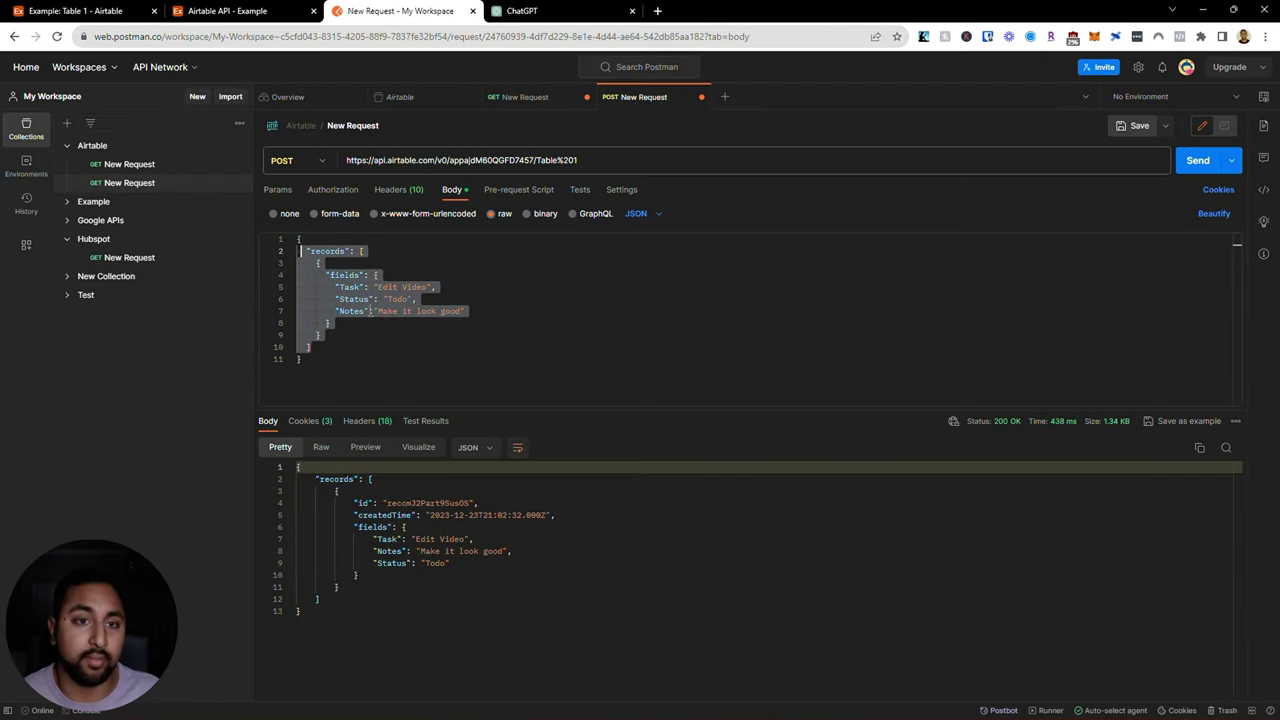
left_click(365, 362)
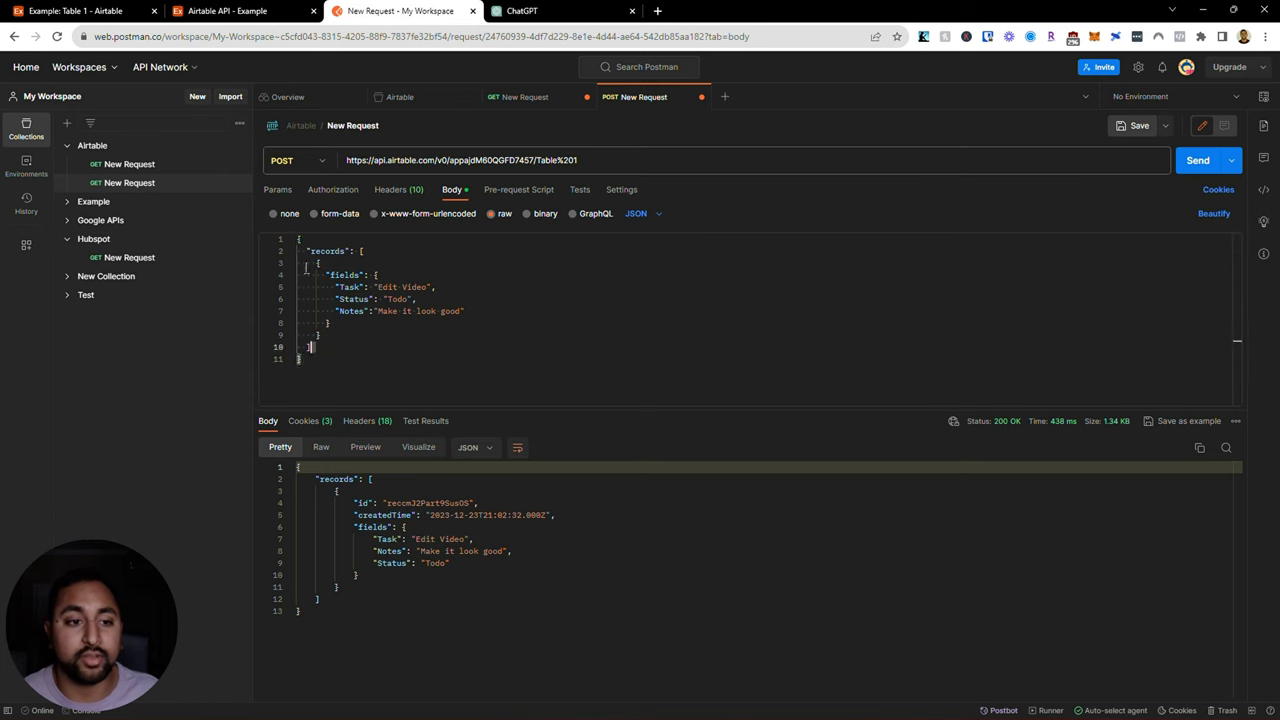
left_click_drag(302, 360, 278, 241)
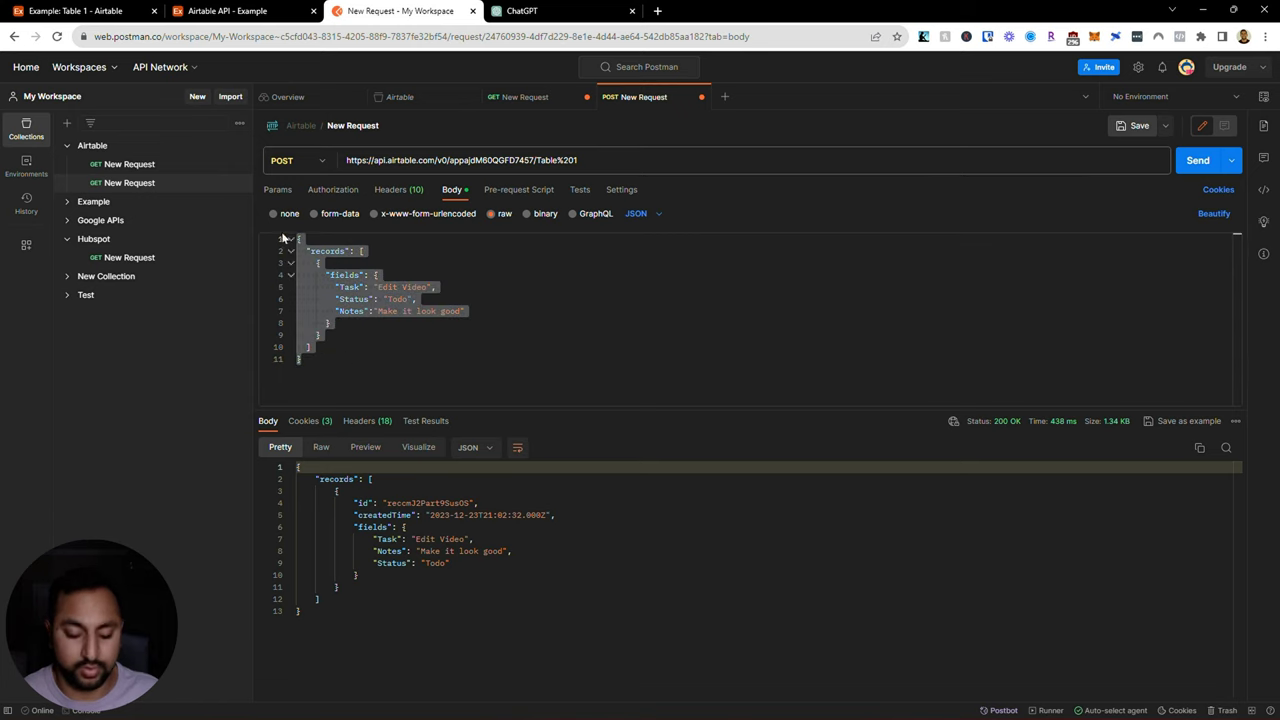
Ask ChatGPT to add Post Video and Get 1000 Views tasks and copy the resulting JSON
left_click(585, 18)
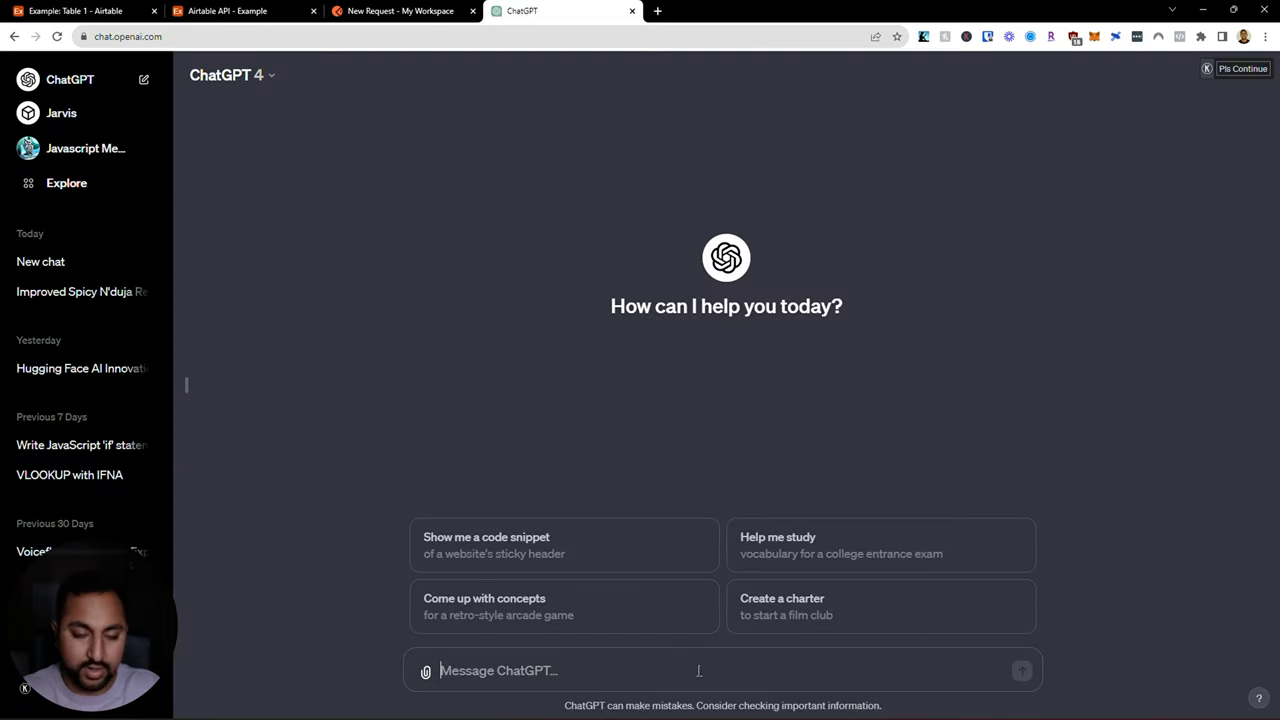
key("ctrl+v")
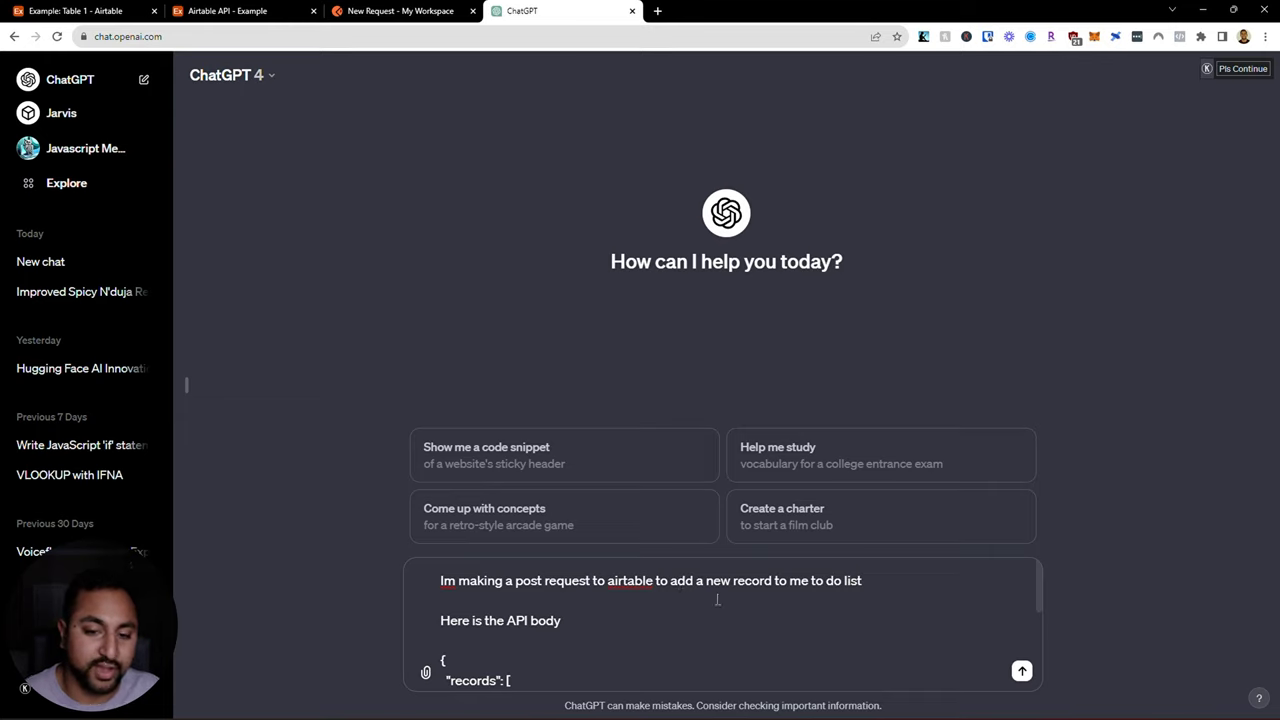
scroll(606, 620, "down", 3)
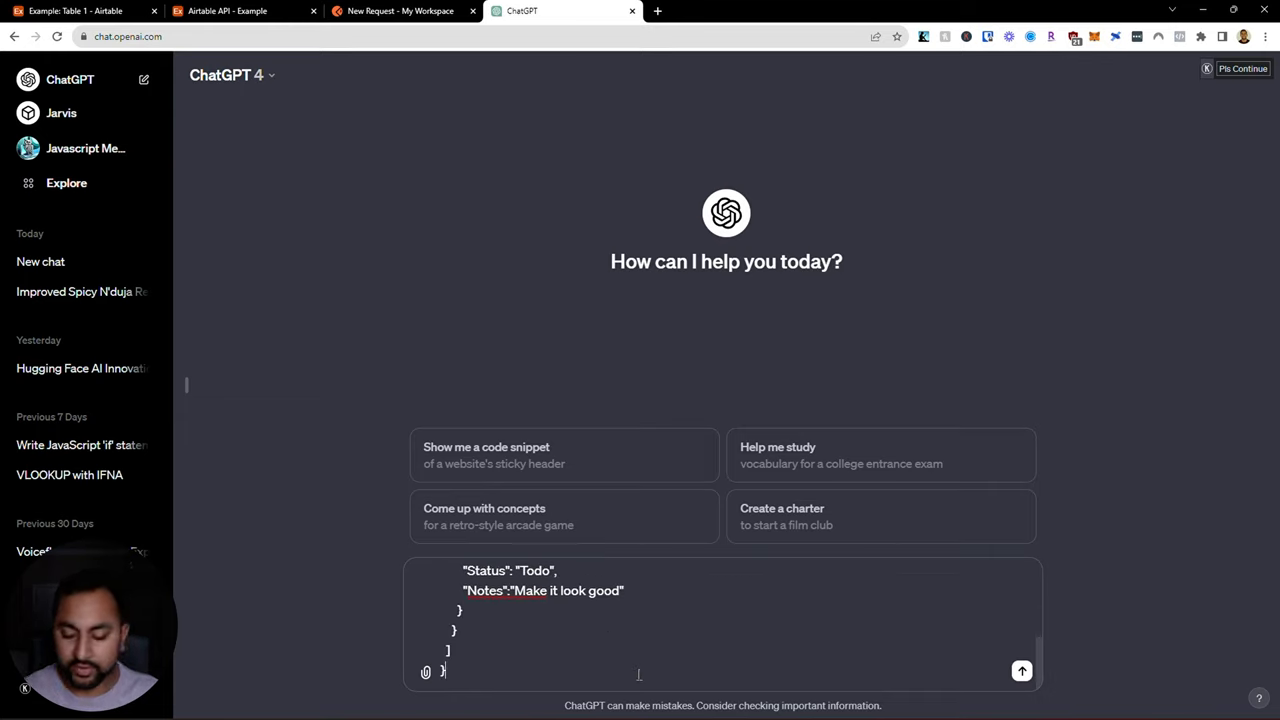
key("shift+Return")
type("Can you add in 2 more items. Where the criteria is the following  Task: Post video, Status: To Do Task: Get 1000 Views, Status: To Do")
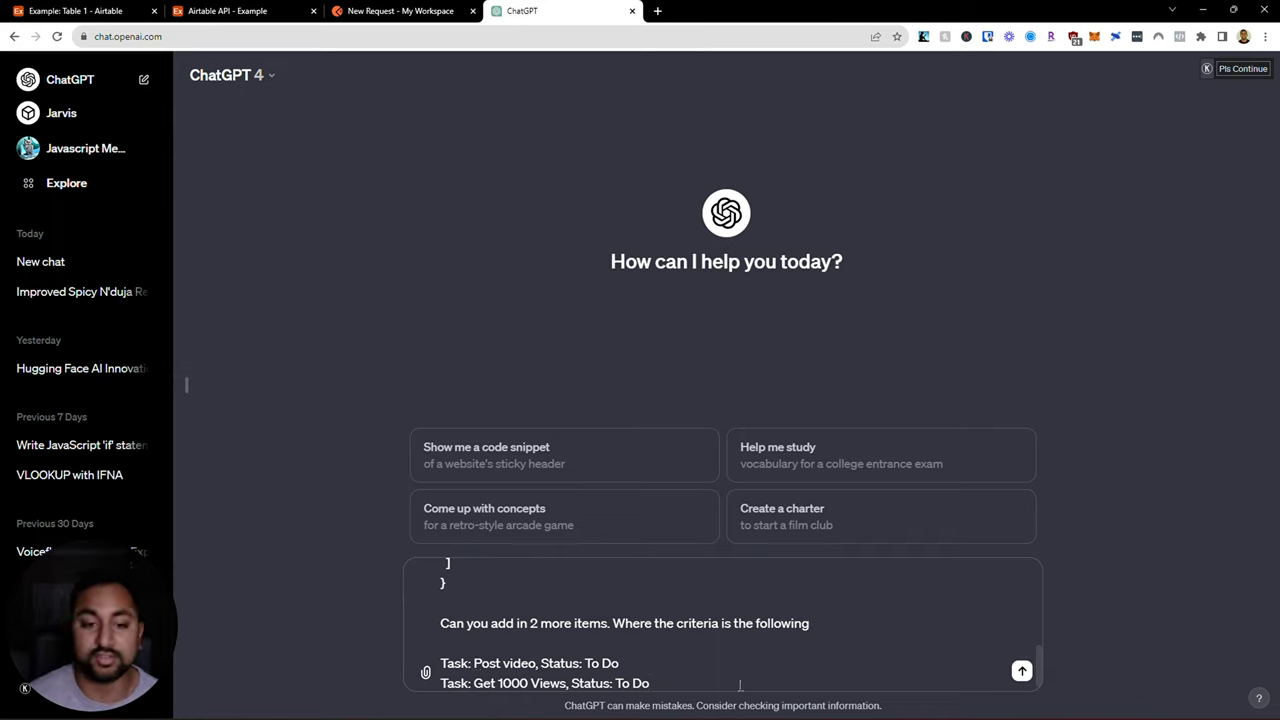
key("Return")
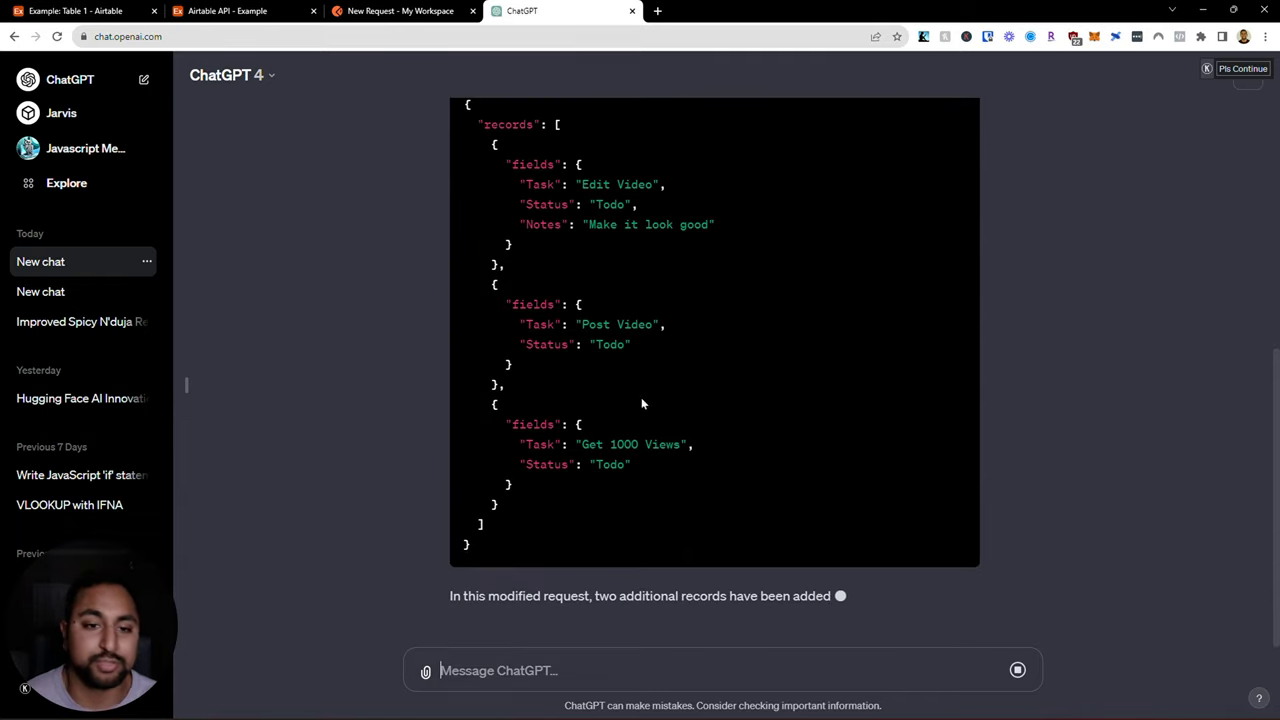
scroll(648, 536, "up", 1)
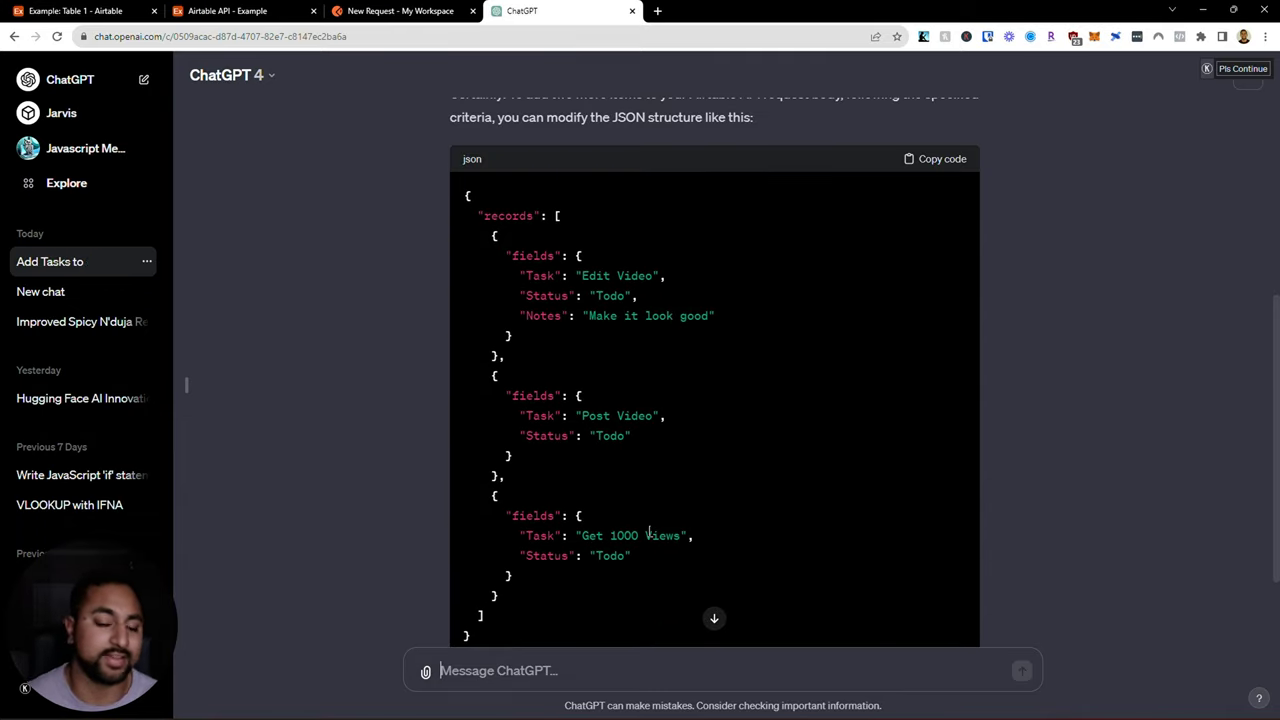
left_click(940, 159)
left_click(390, 11)
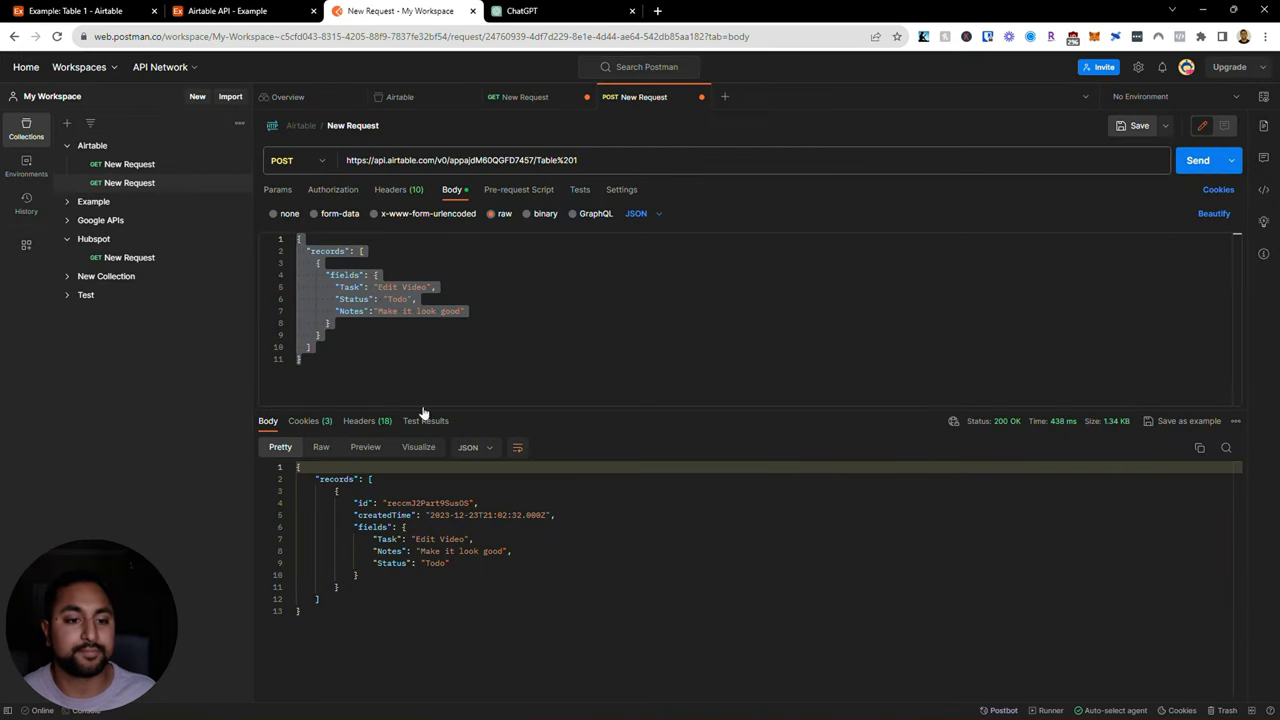
Replace the body with the three-record JSON and send it to Airtable
key("ctrl+v")
left_click(1198, 160)
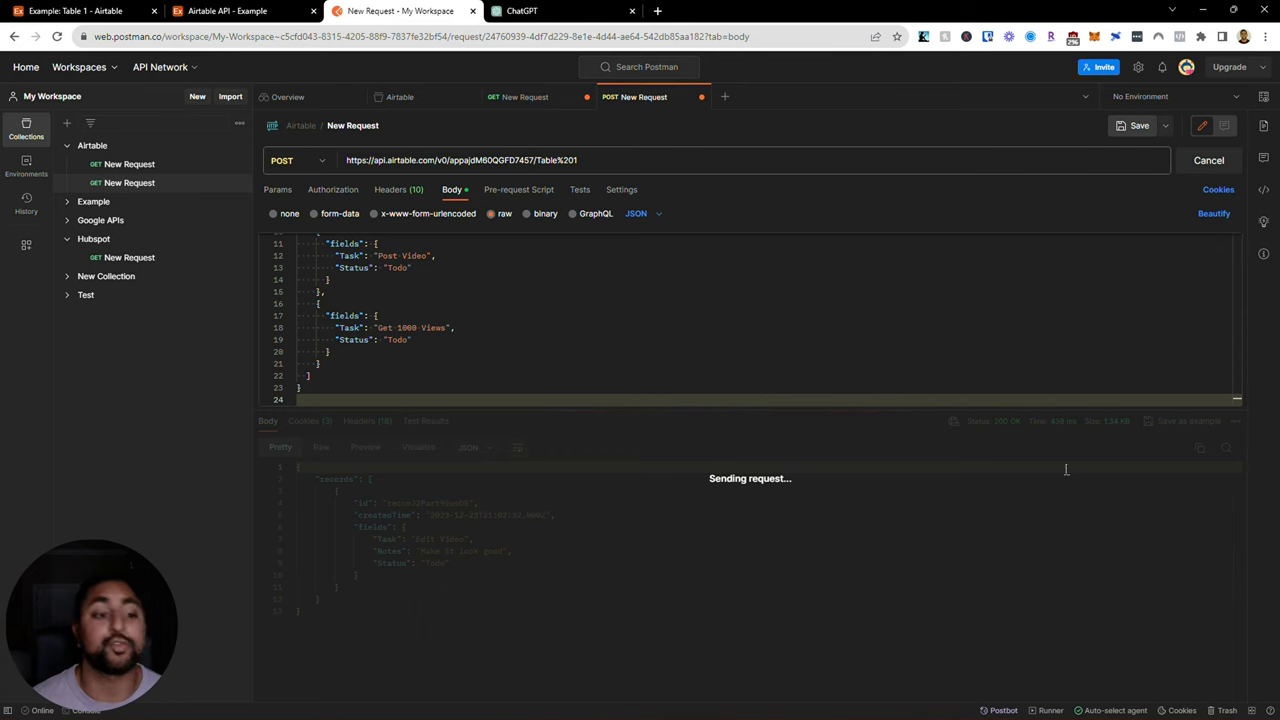
scroll(809, 580, "down", 2)
scroll(596, 630, "up", 2)
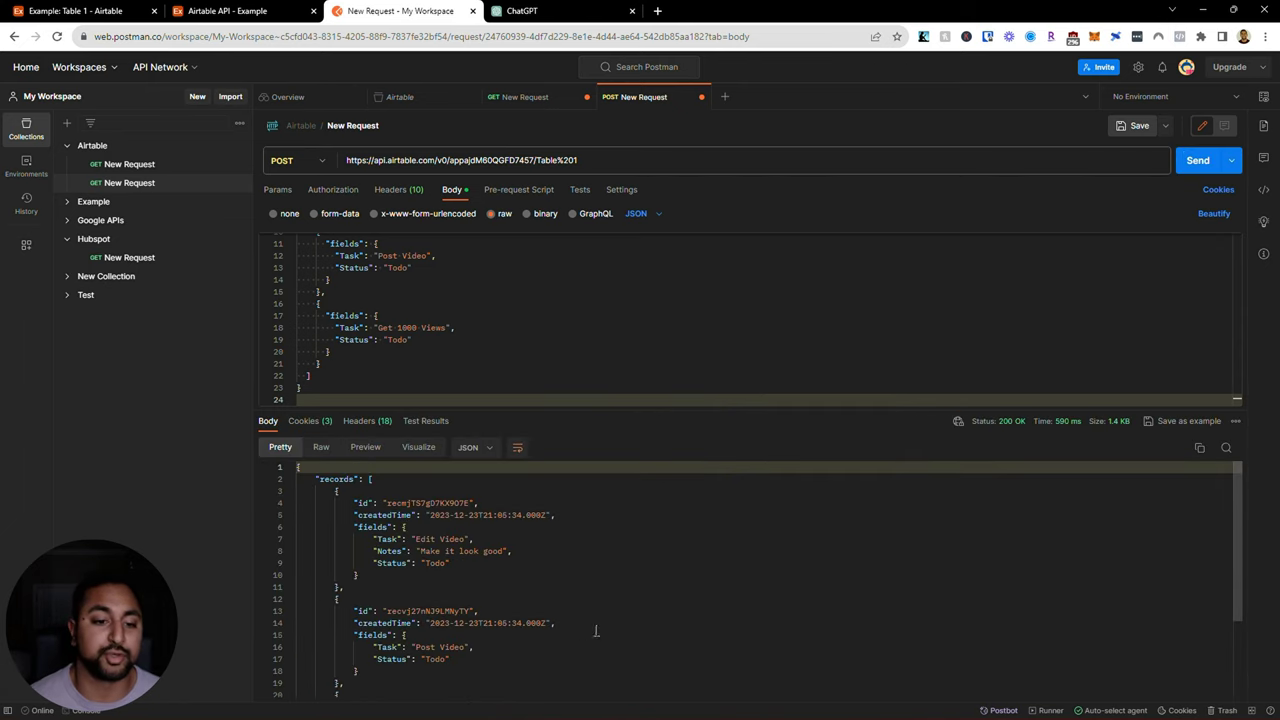
scroll(581, 607, "down", 3)
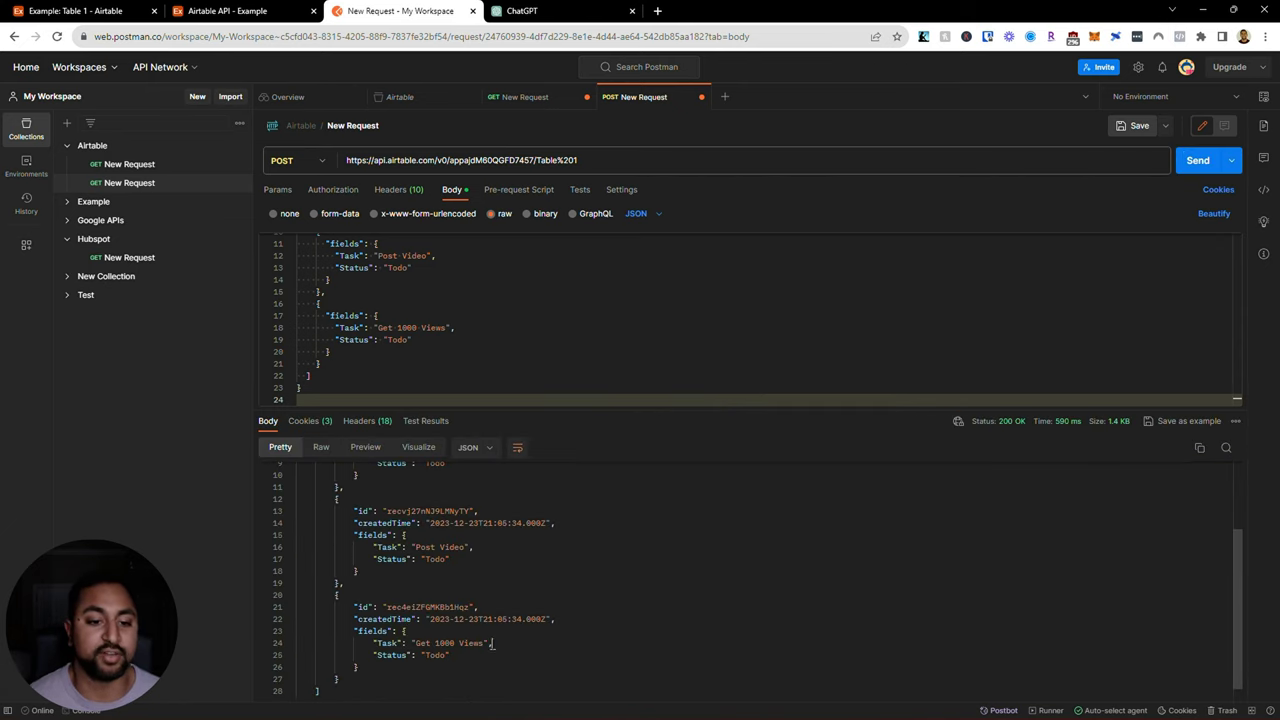
Verify the new Edit Video, Post Video and Get 1000 Views rows in Airtable
left_click(81, 14)
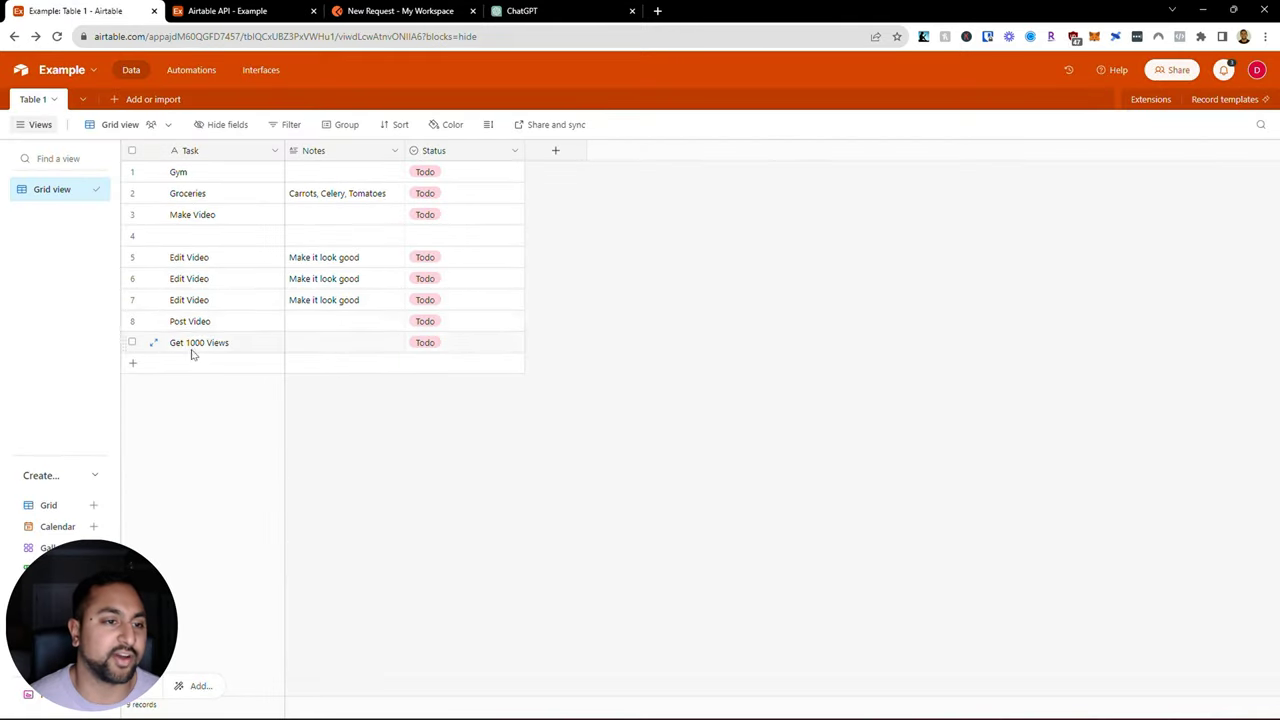
left_click(206, 306)
left_click(233, 345)
left_click(456, 460)
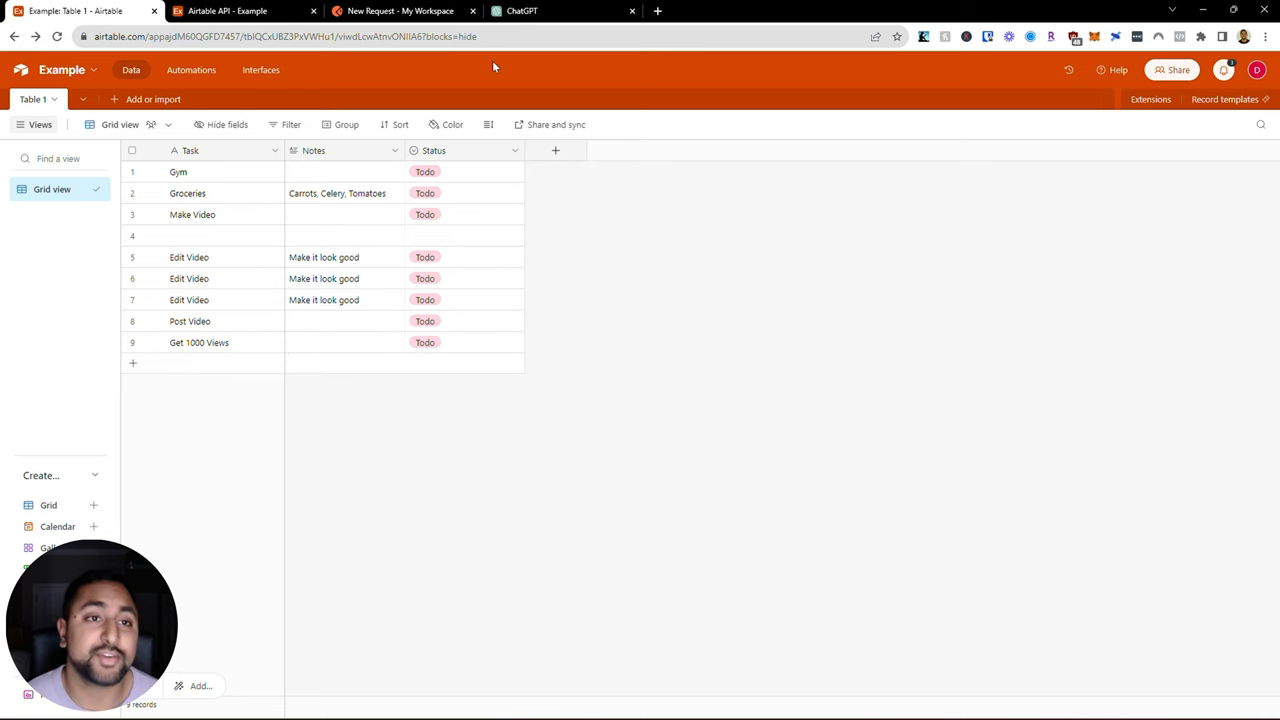
left_click(400, 11)
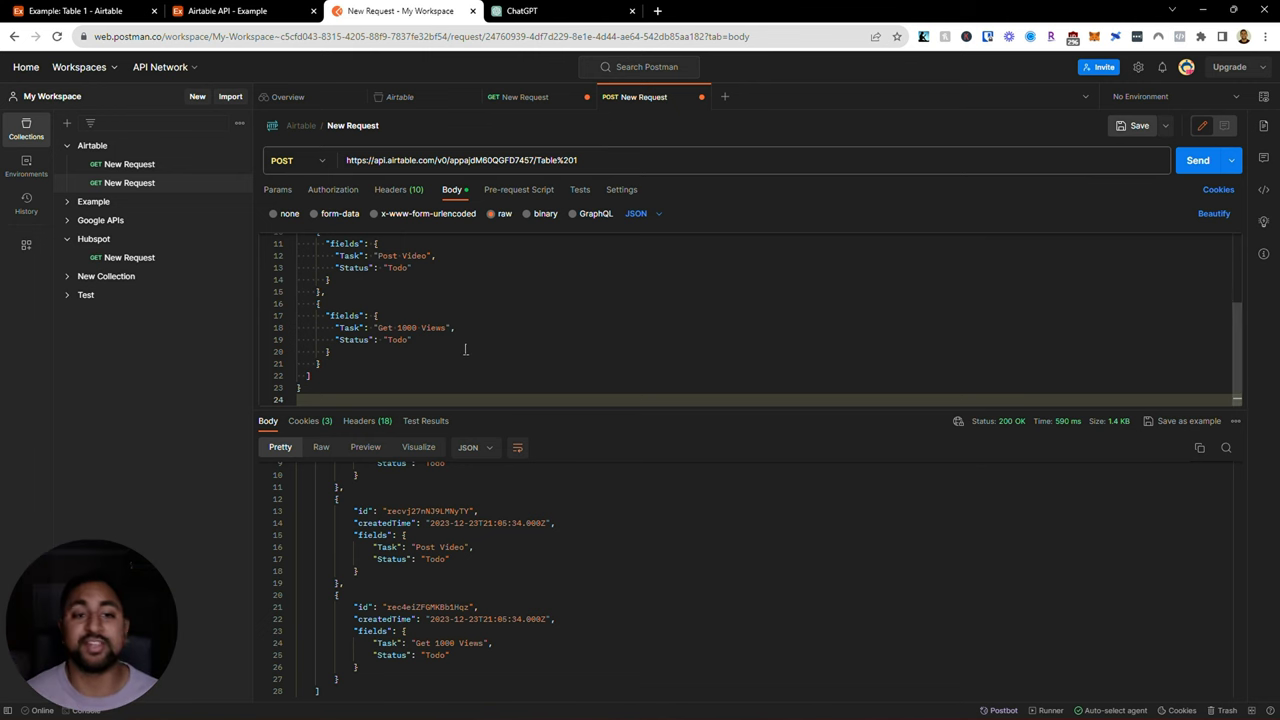
scroll(465, 349, "up", 4)
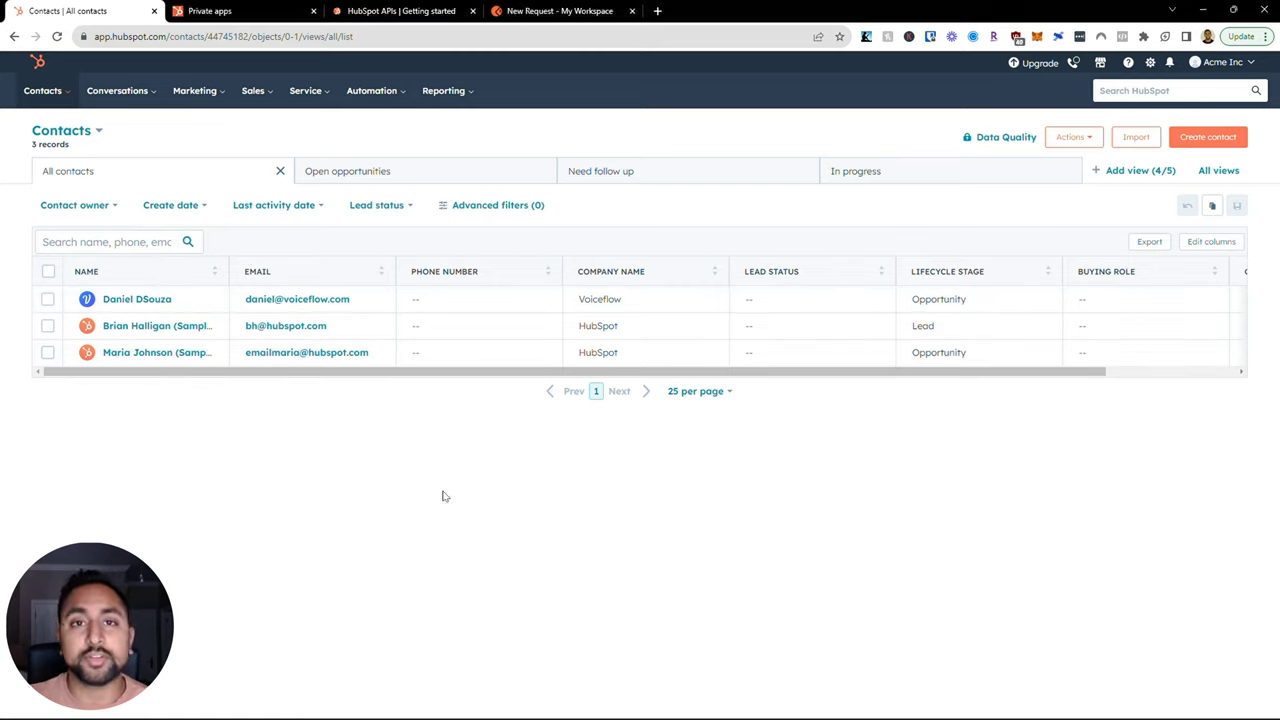
Open the HubSpot API documentation and scroll through the overview
left_click(381, 11)
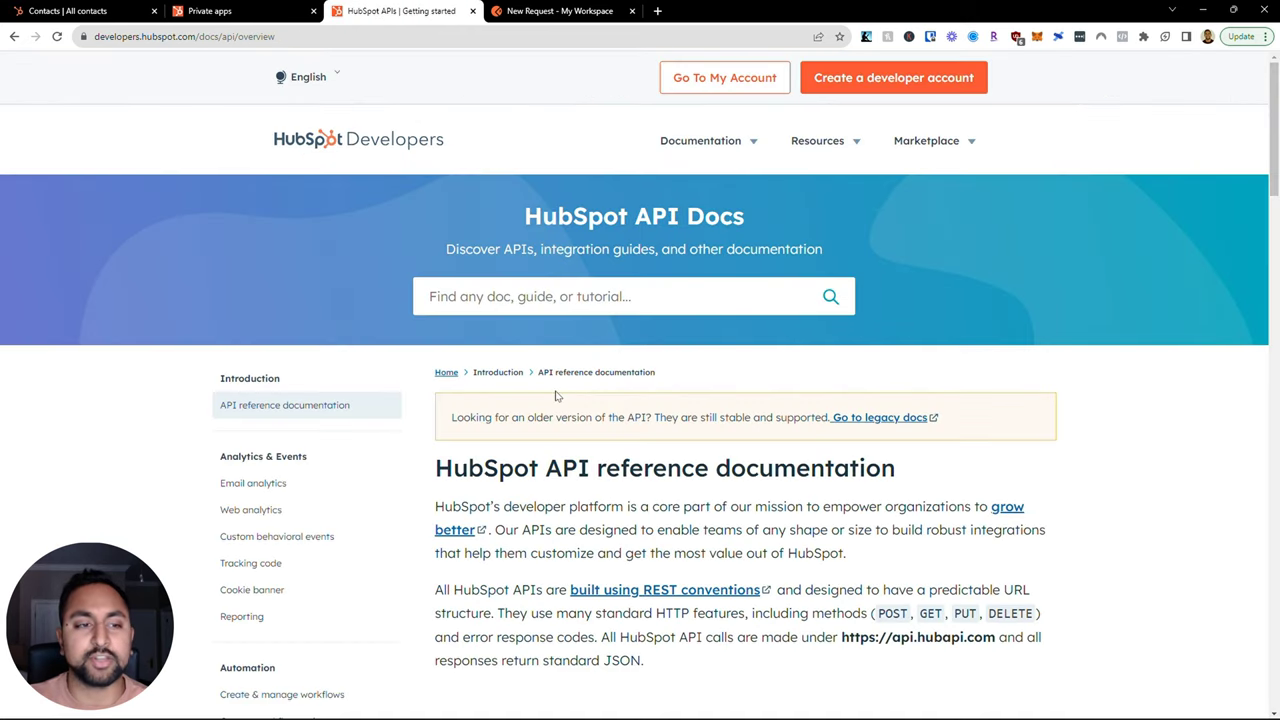
scroll(556, 397, "down", 2)
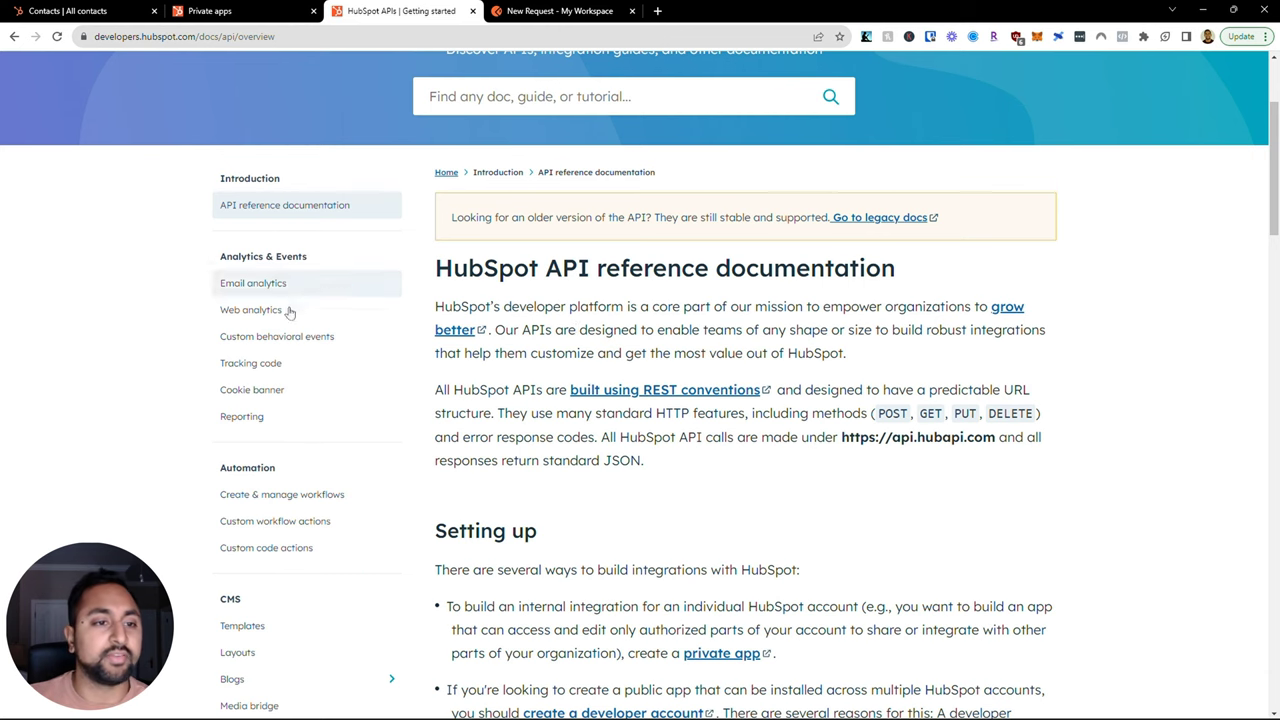
scroll(290, 340, "down", 1)
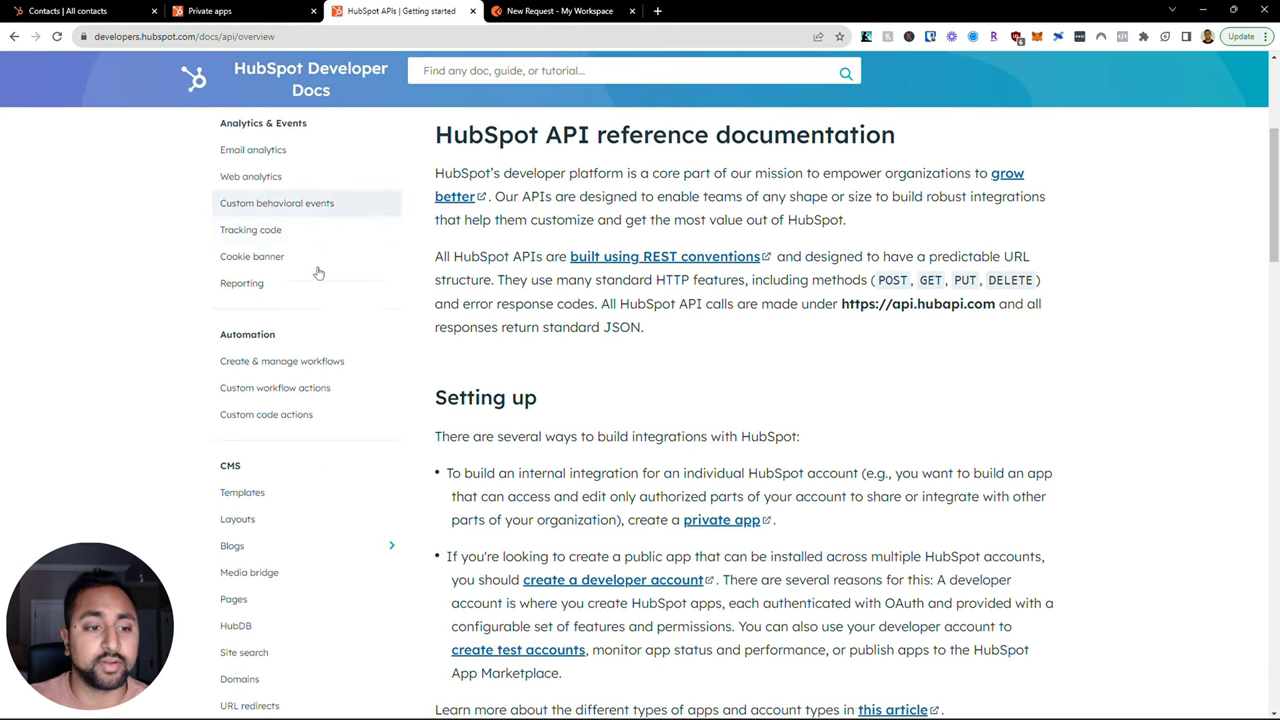
scroll(322, 288, "down", 1)
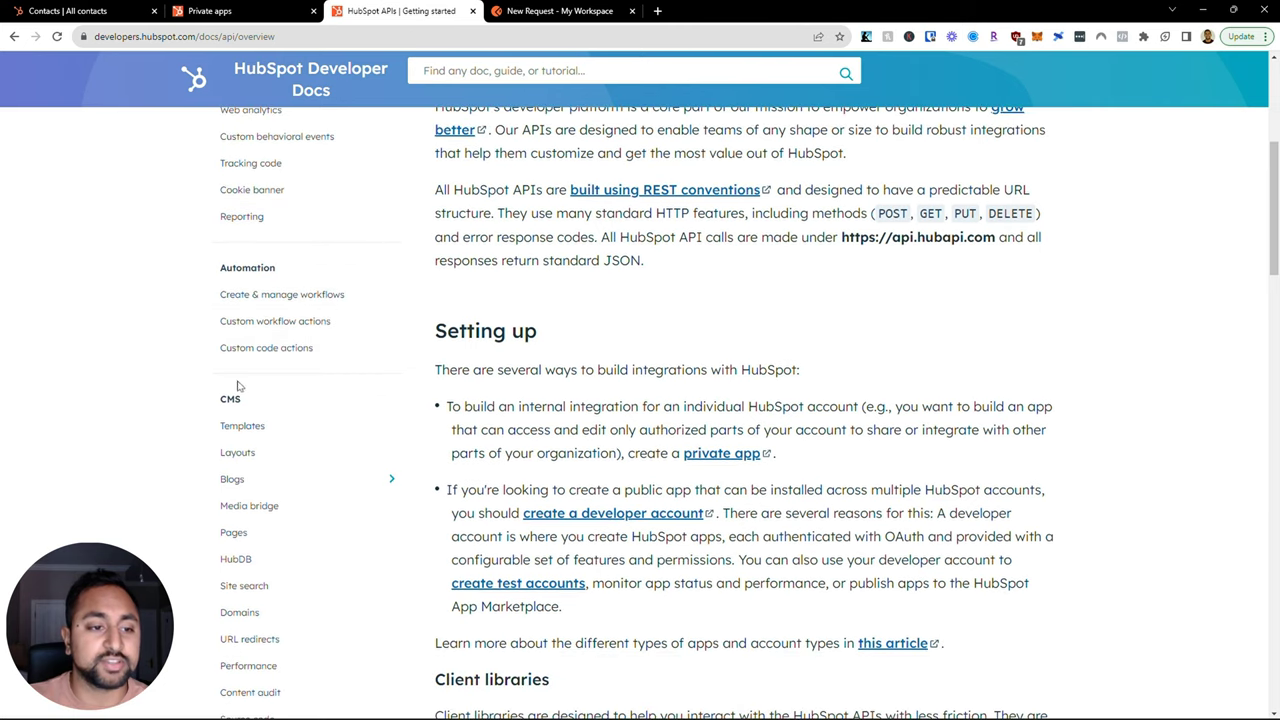
scroll(240, 388, "down", 3)
scroll(263, 394, "down", 5)
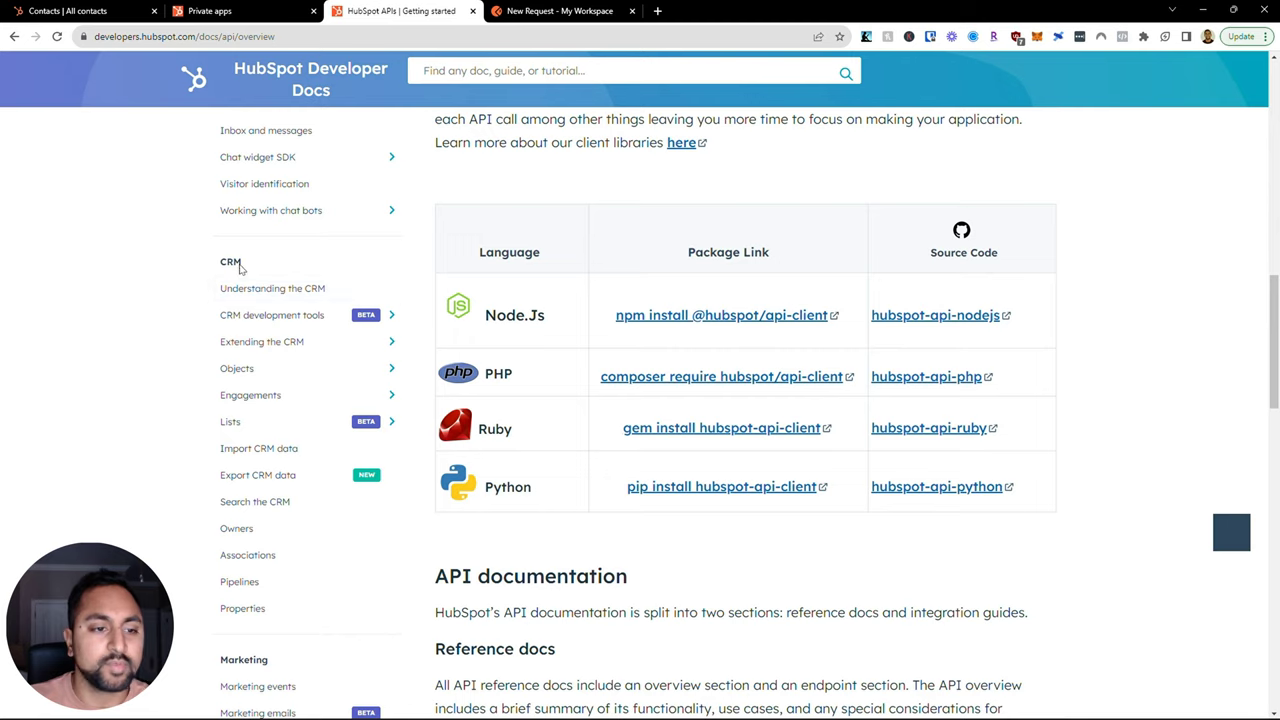
scroll(237, 264, "down", 2)
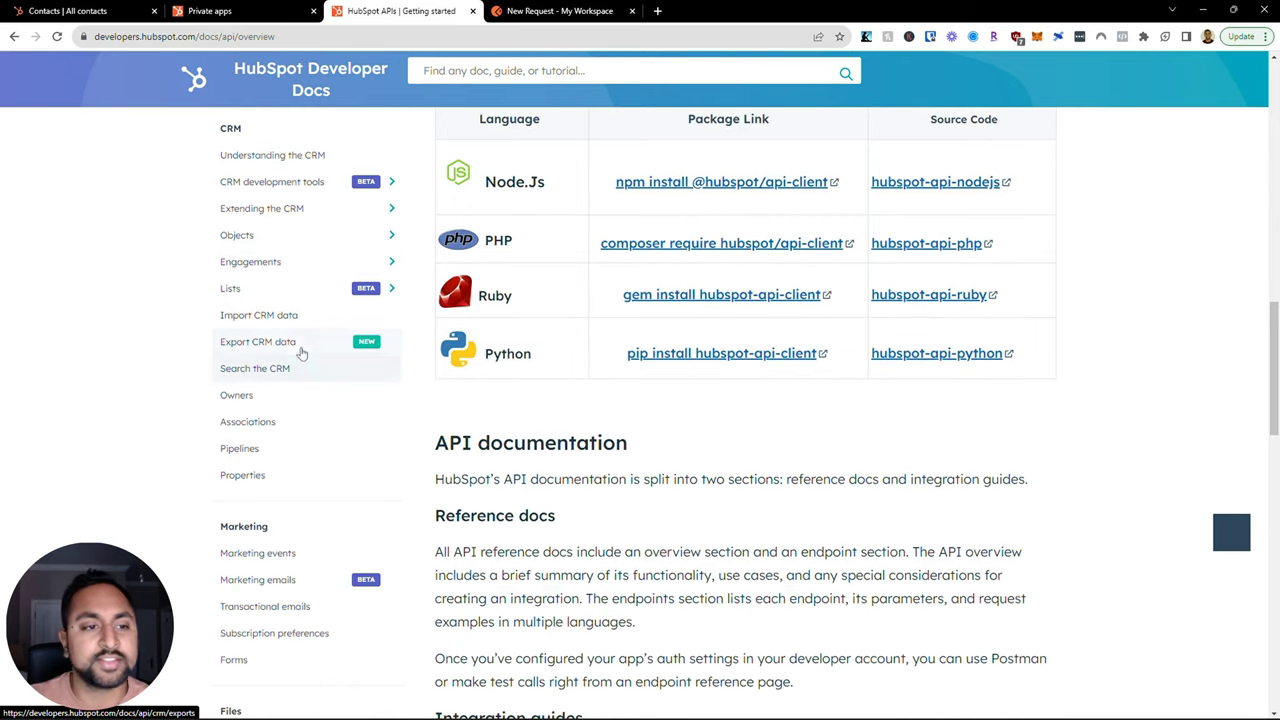
Review the CRM Contacts API reference under Objects, then go to Search the CRM
left_click(306, 234)
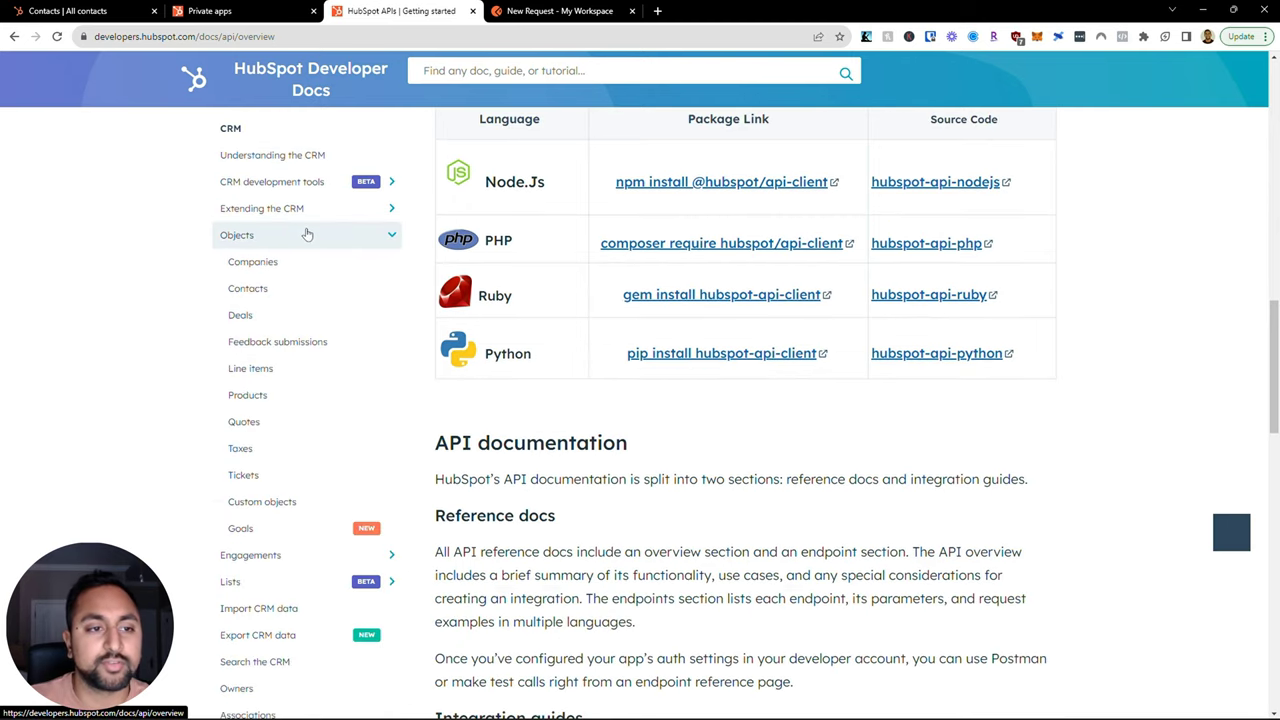
scroll(380, 274, "down", 1)
left_click(323, 226)
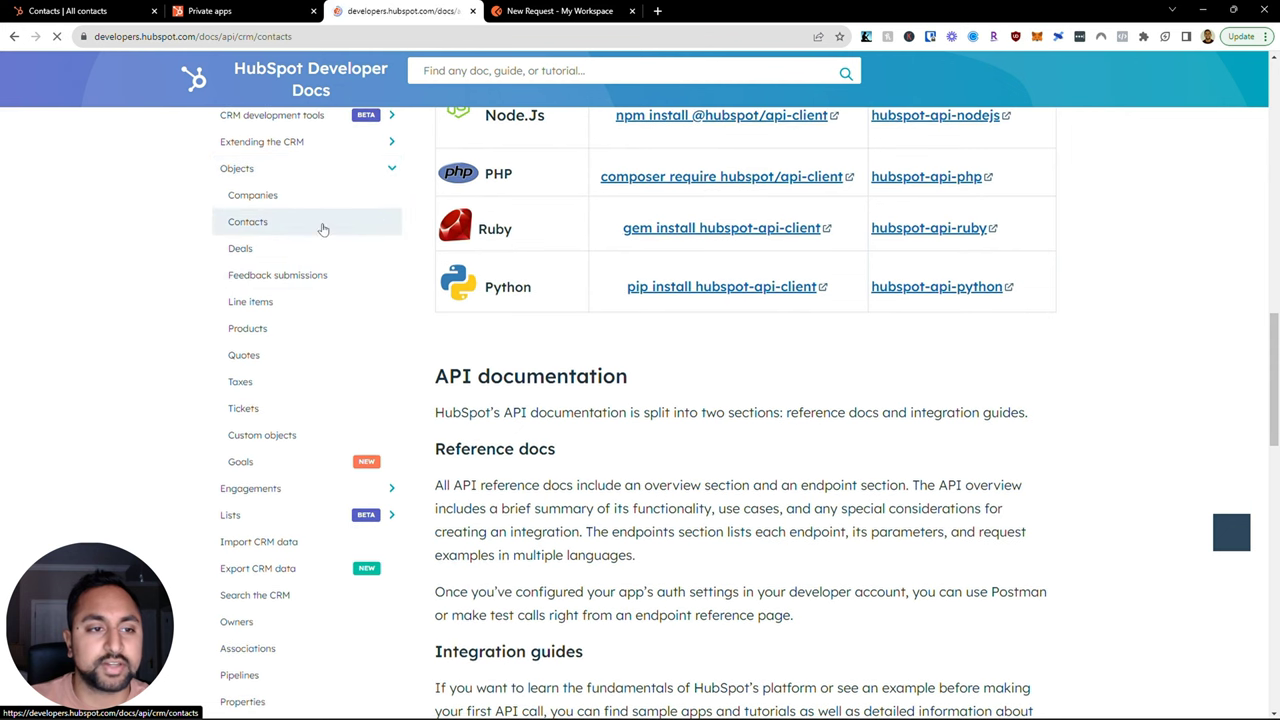
scroll(700, 487, "down", 5)
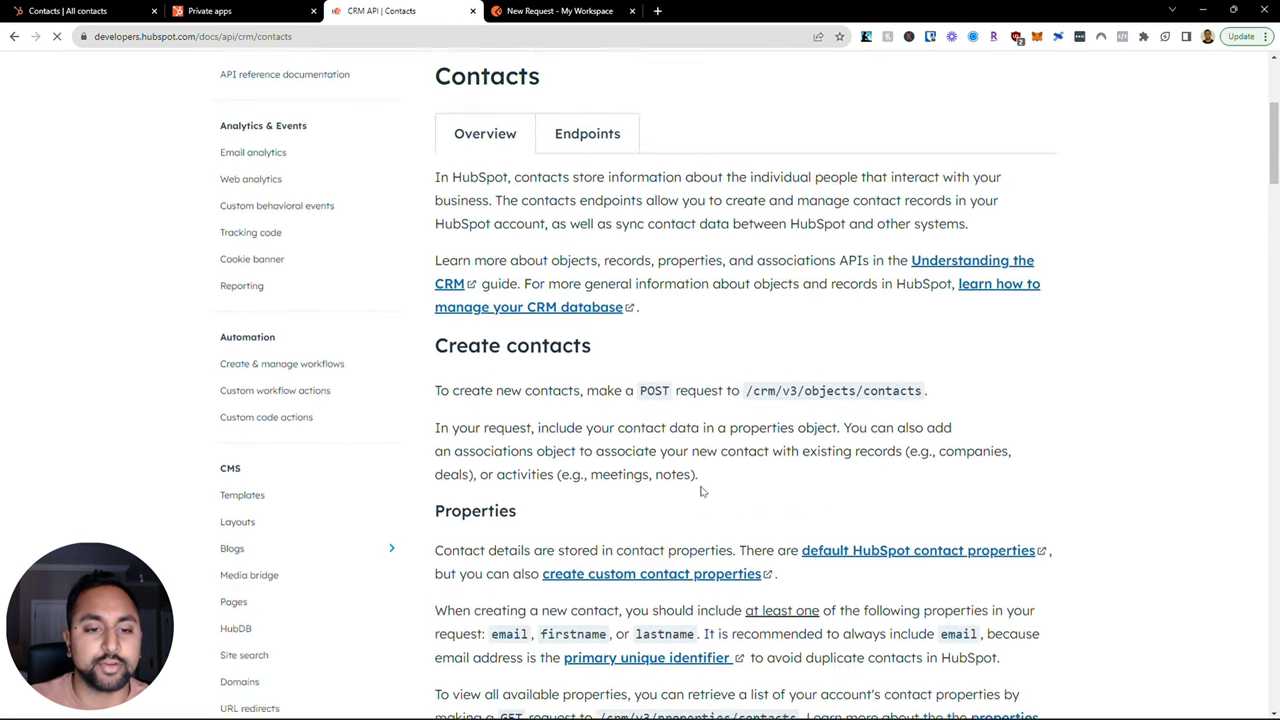
scroll(702, 490, "down", 4)
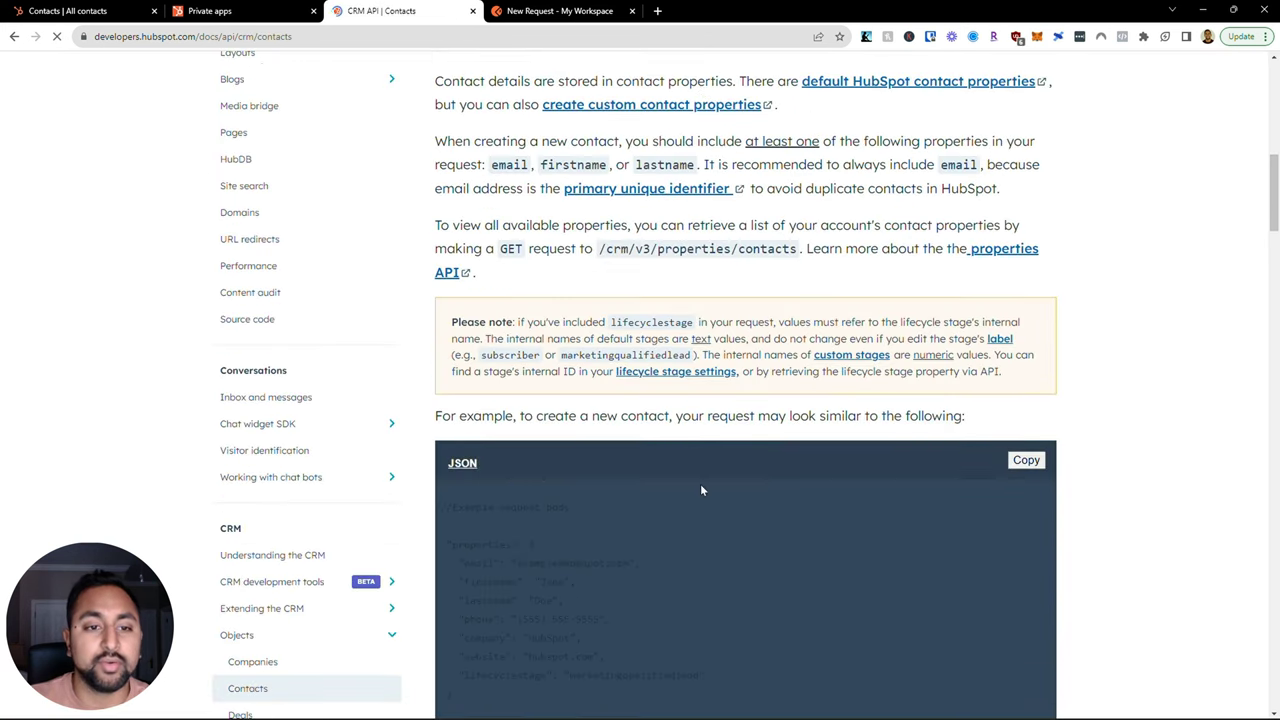
scroll(697, 341, "down", 9)
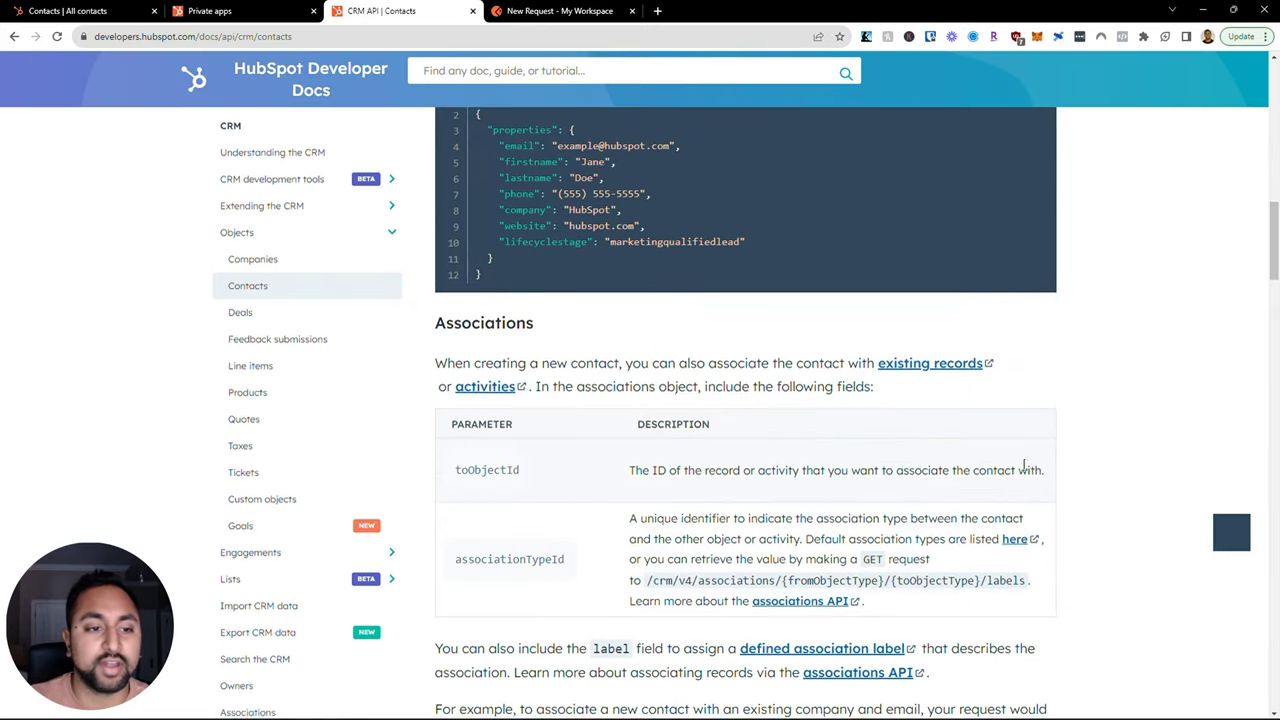
scroll(743, 634, "down", 5)
scroll(290, 295, "down", 3)
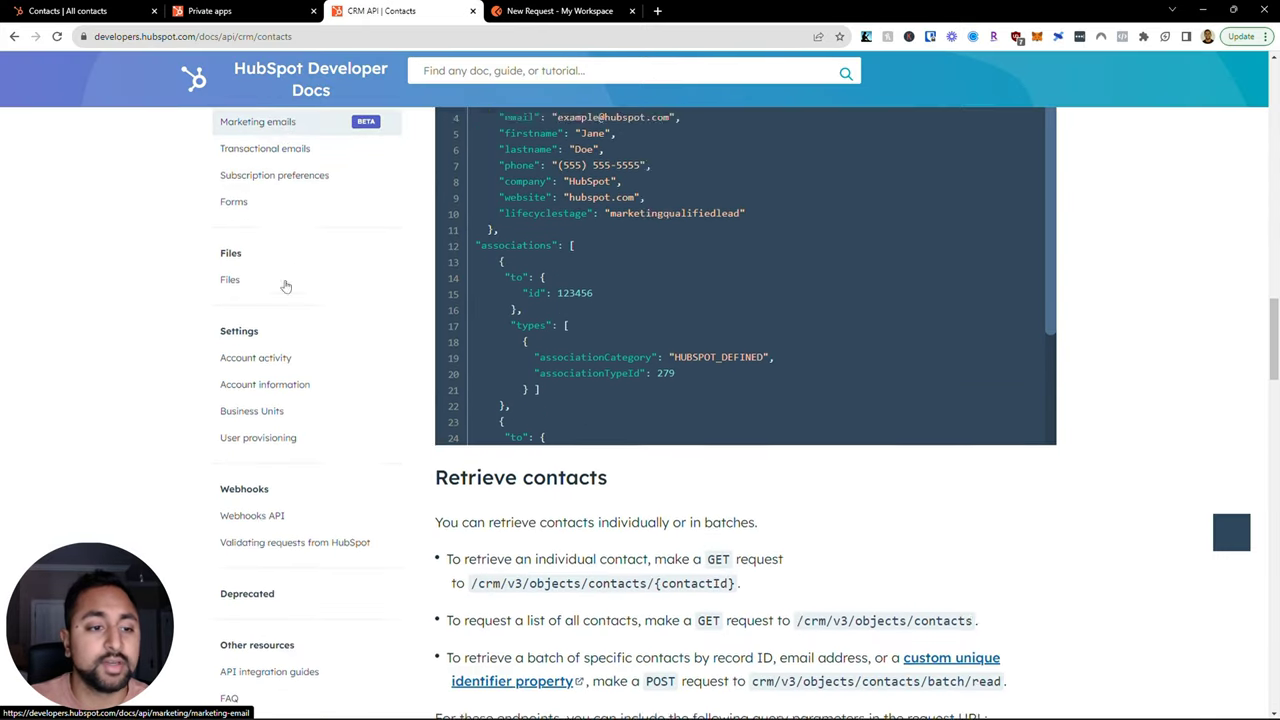
scroll(285, 287, "down", 6)
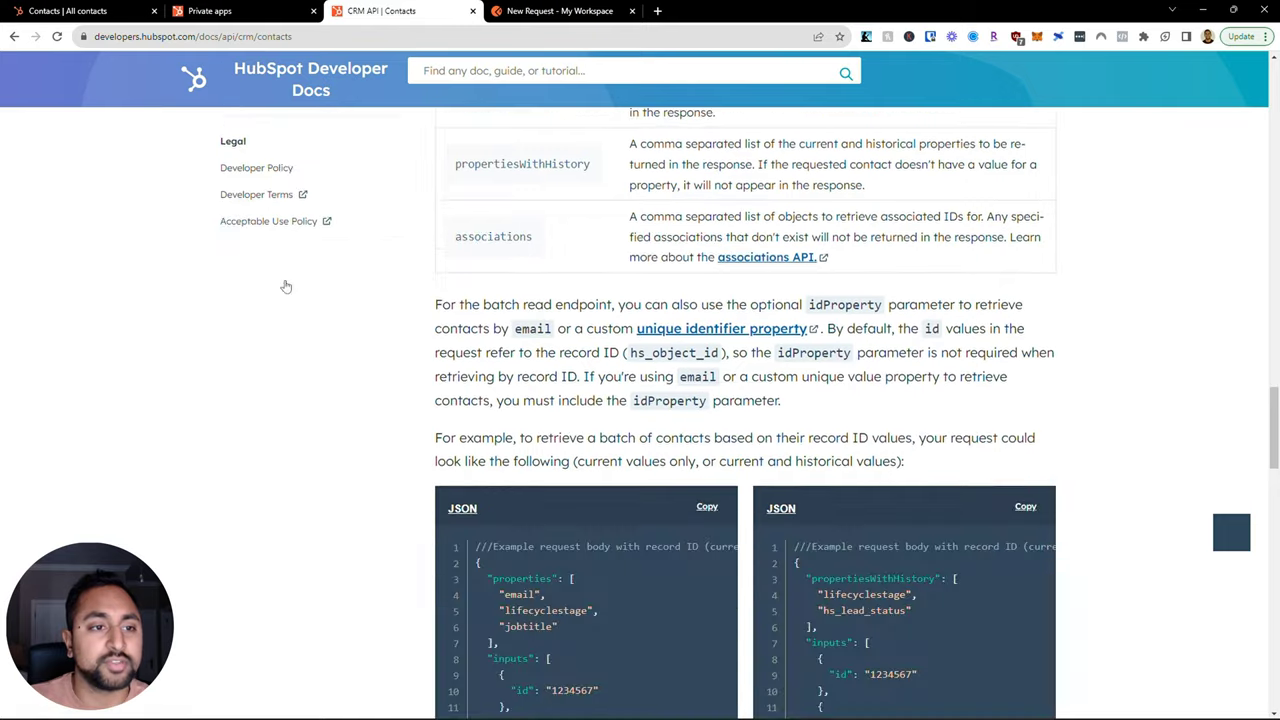
scroll(285, 287, "up", 4)
scroll(285, 287, "up", 6)
scroll(285, 287, "down", 1)
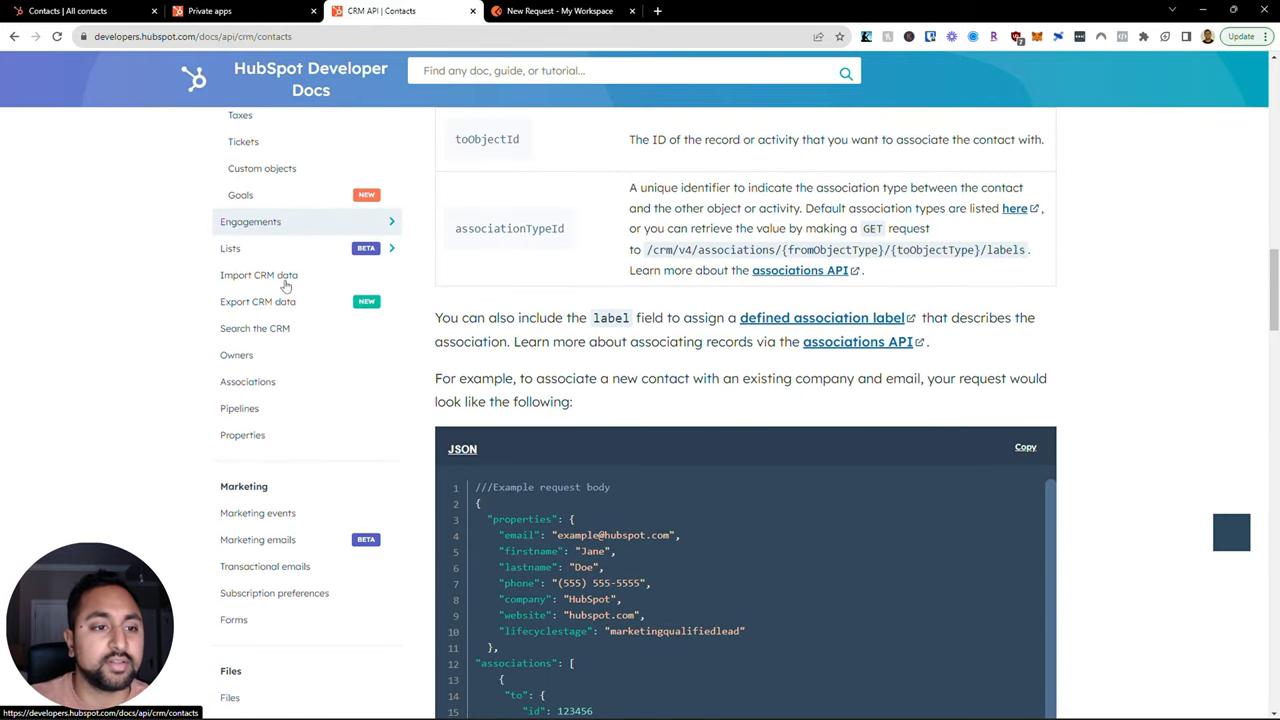
left_click(277, 329)
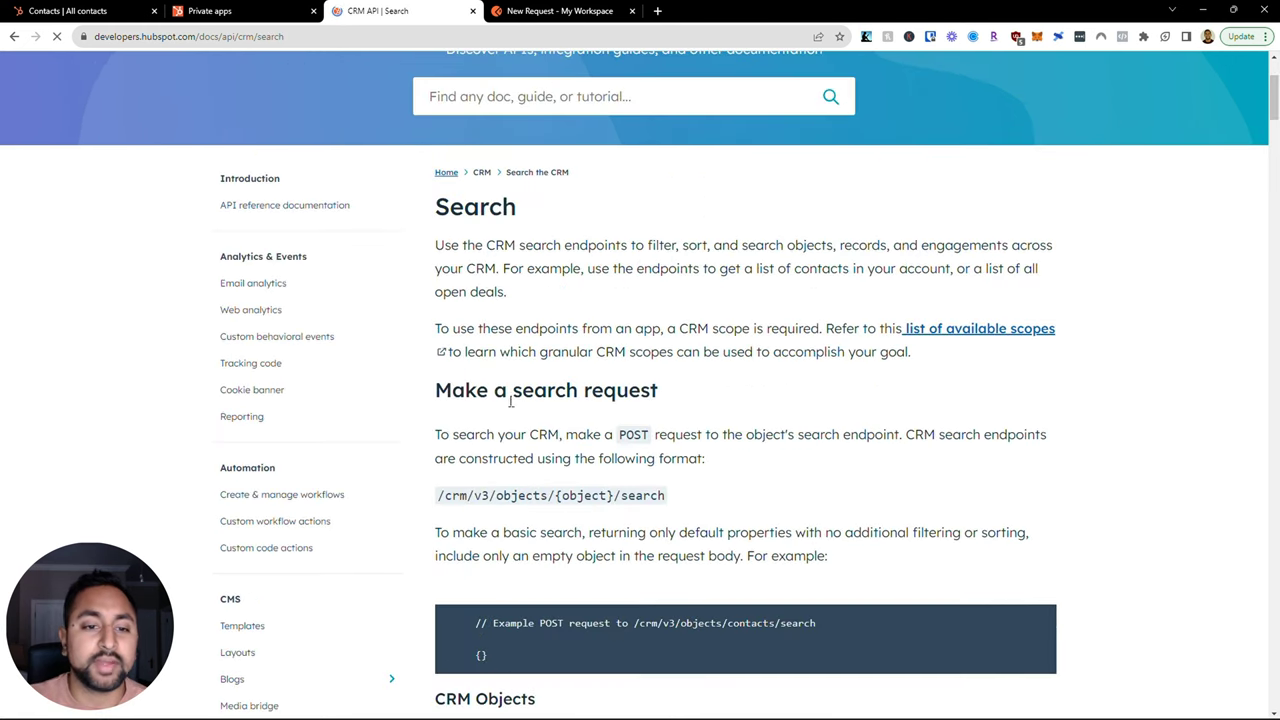
Highlight the POST method and the contacts search endpoint path on the Search page
left_click_drag(507, 395, 644, 393)
double_click(633, 436)
scroll(633, 436, "down", 2)
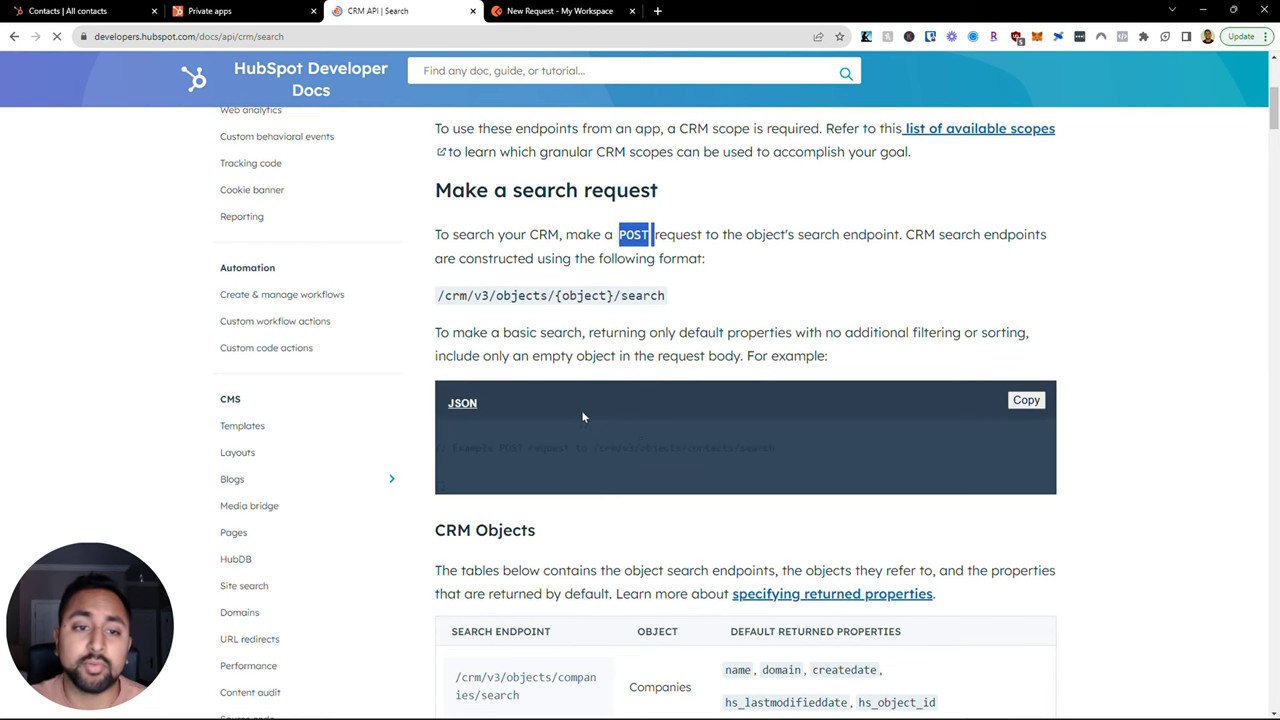
left_click_drag(438, 296, 670, 312)
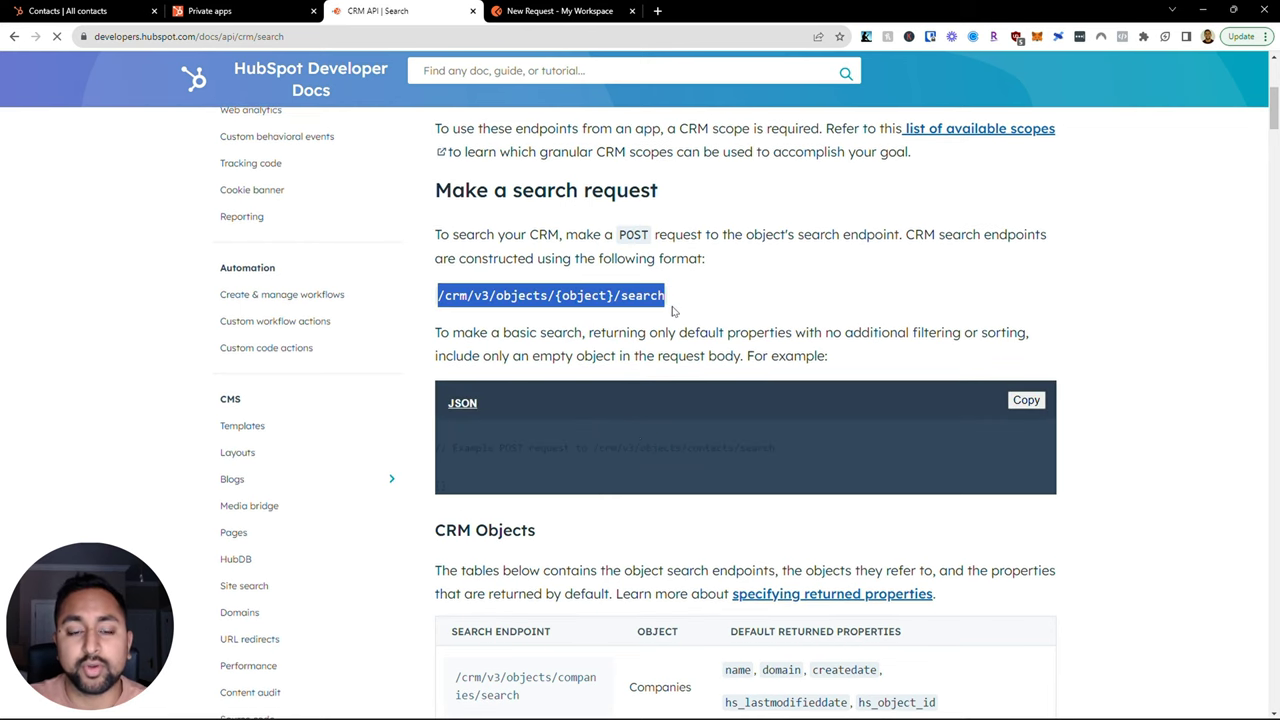
left_click_drag(556, 296, 615, 298)
scroll(615, 298, "down", 4)
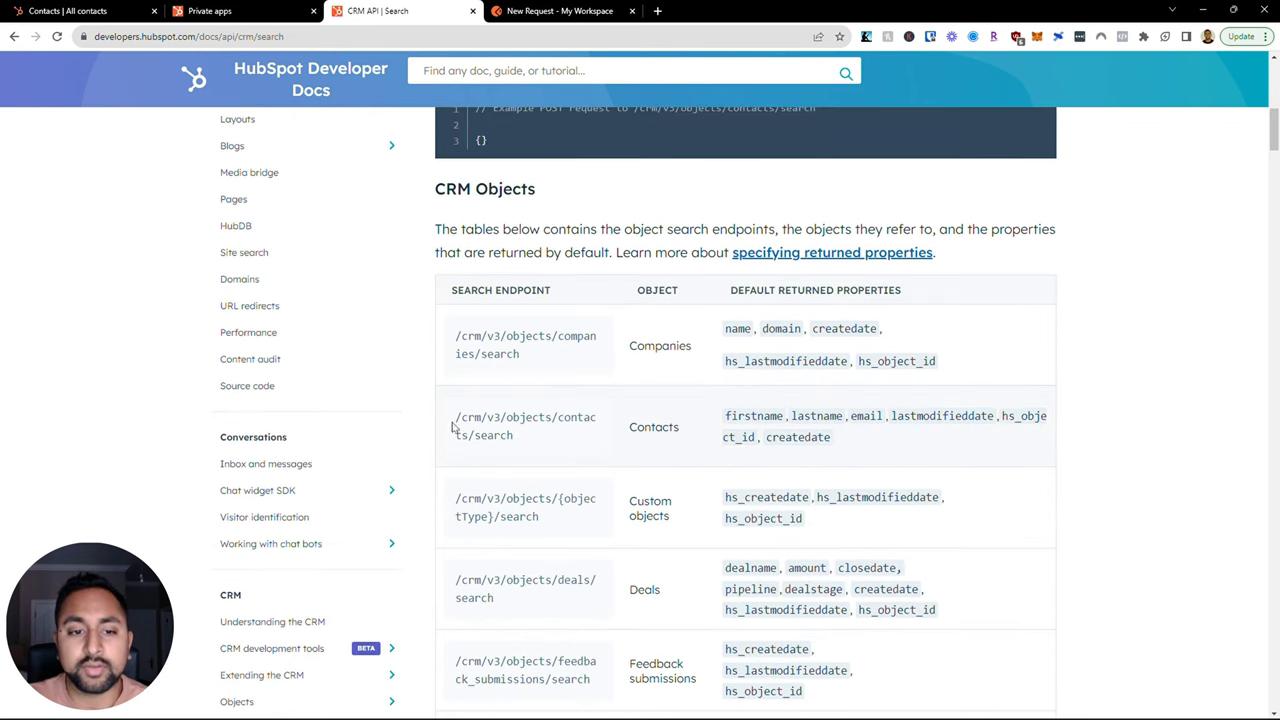
left_click_drag(455, 416, 541, 442)
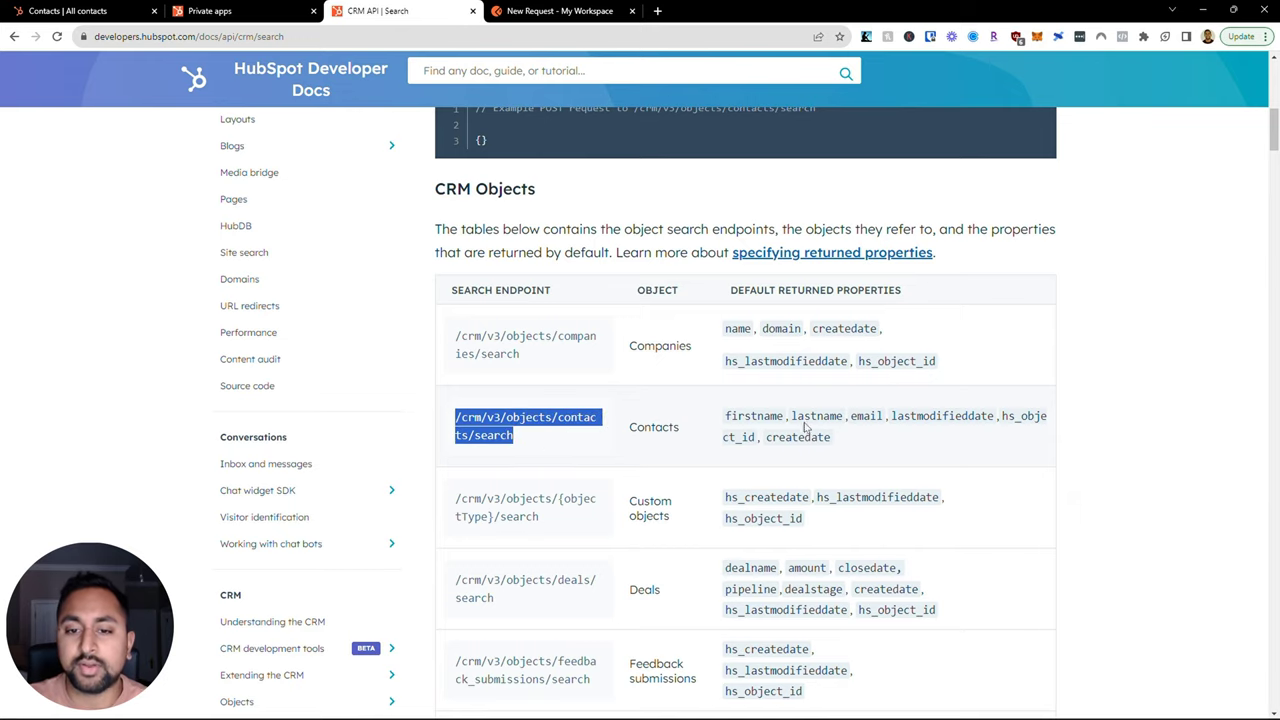
Scroll to the firstname filter example request and review its Content-Type header
scroll(745, 478, "down", 3)
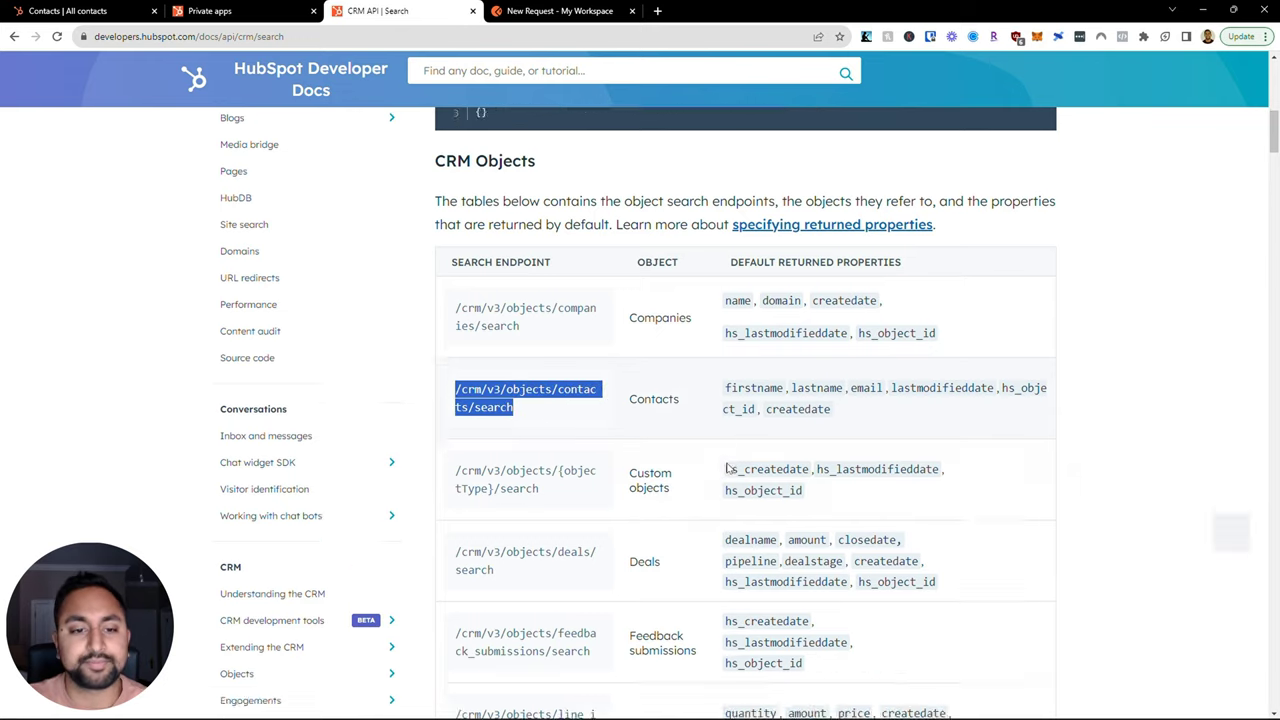
scroll(727, 470, "down", 12)
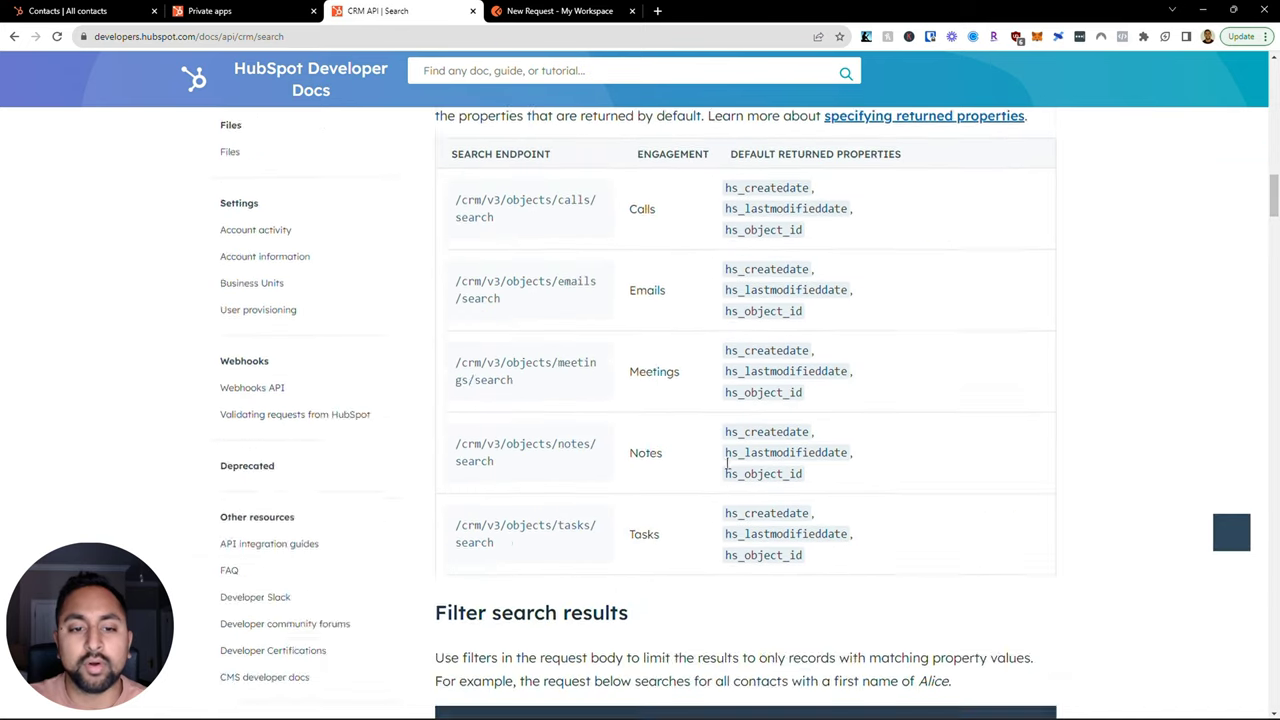
scroll(727, 465, "down", 2)
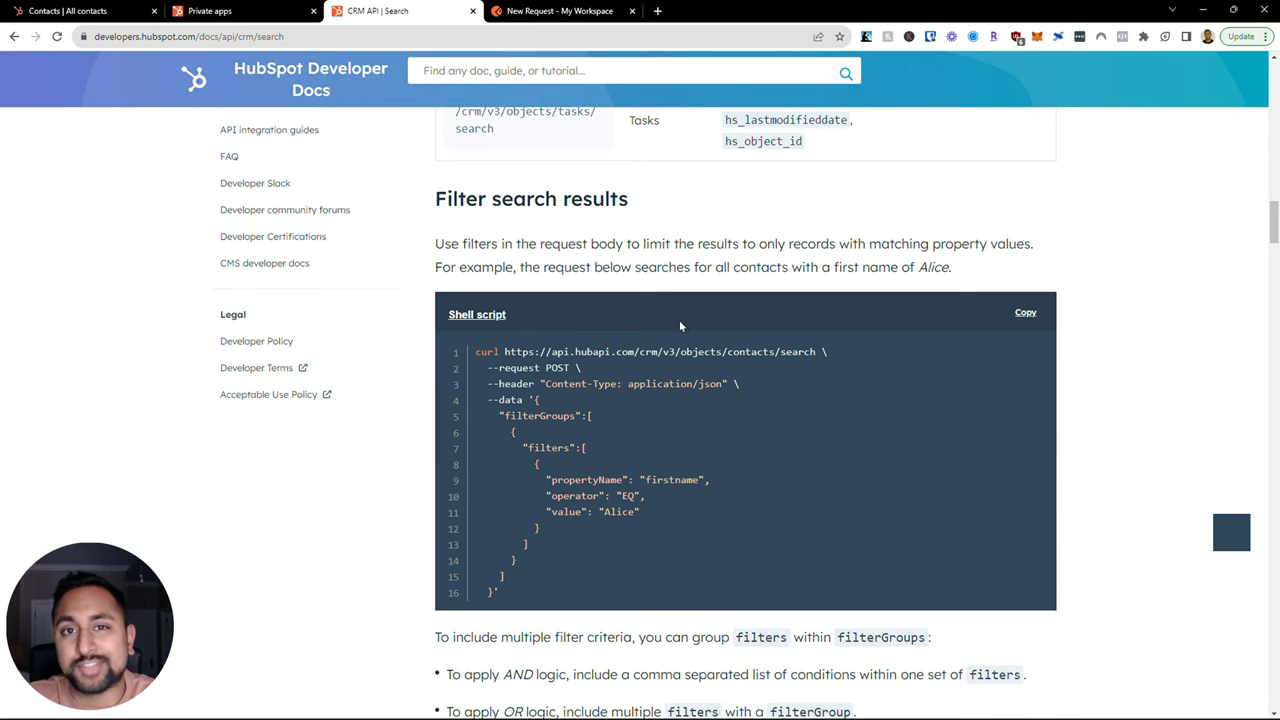
scroll(682, 321, "down", 1)
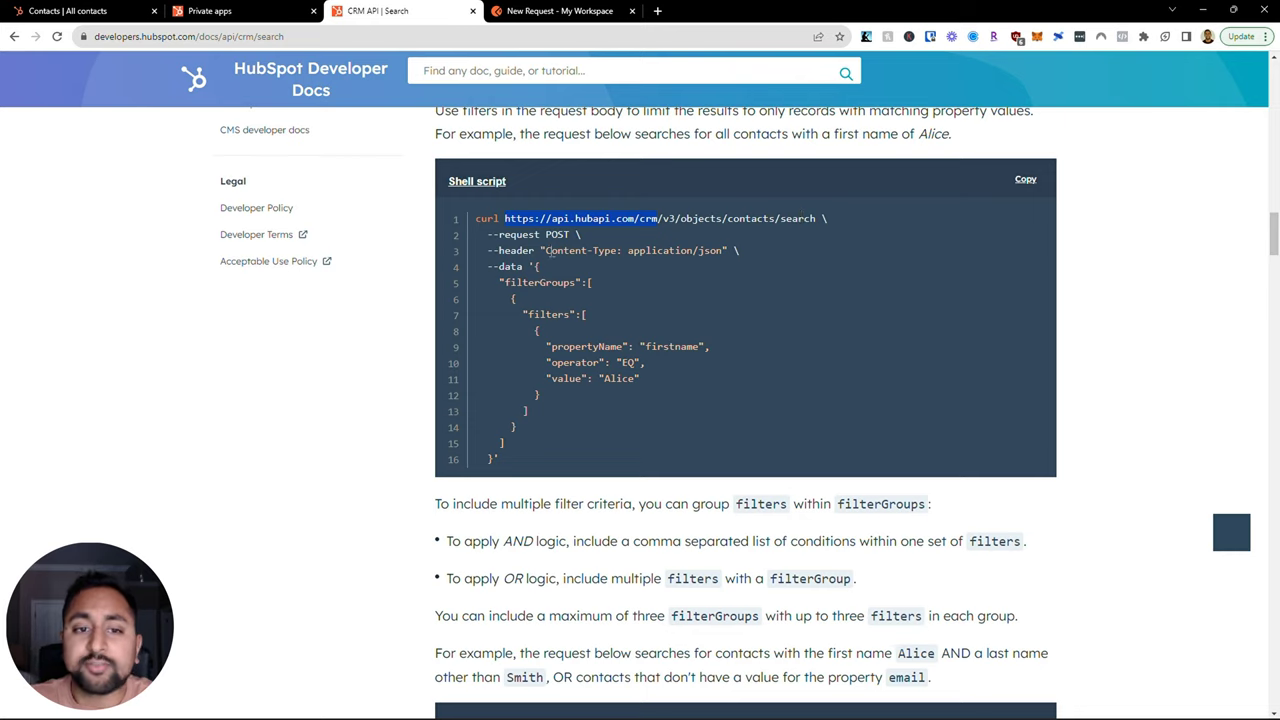
left_click_drag(544, 252, 498, 462)
left_click(553, 468)
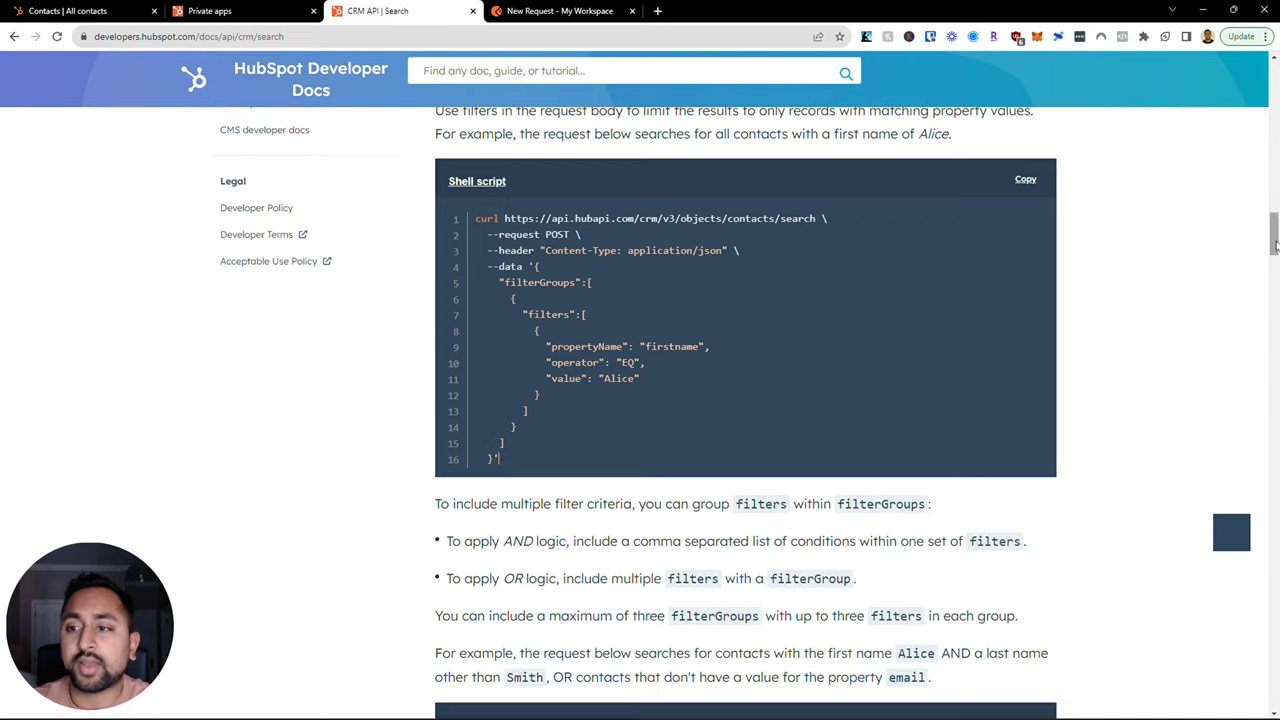
left_click_drag(1274, 238, 1274, 62)
left_click(308, 403)
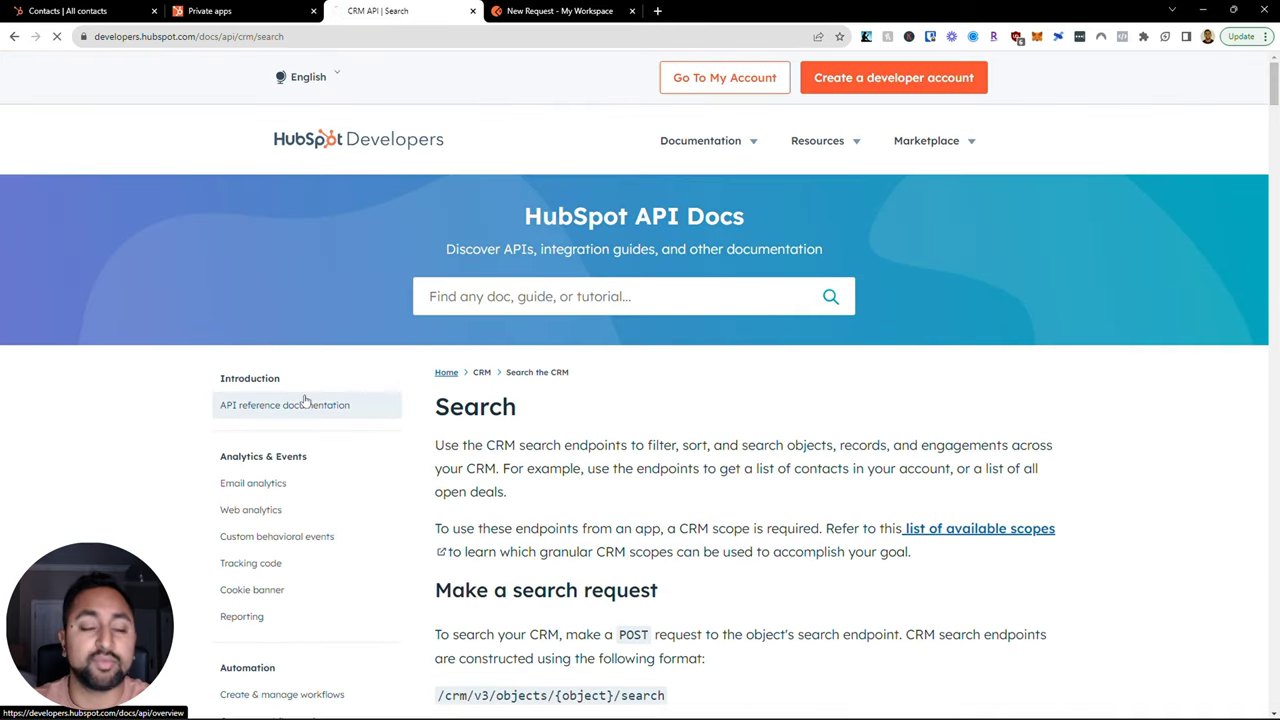
scroll(428, 400, "down", 1)
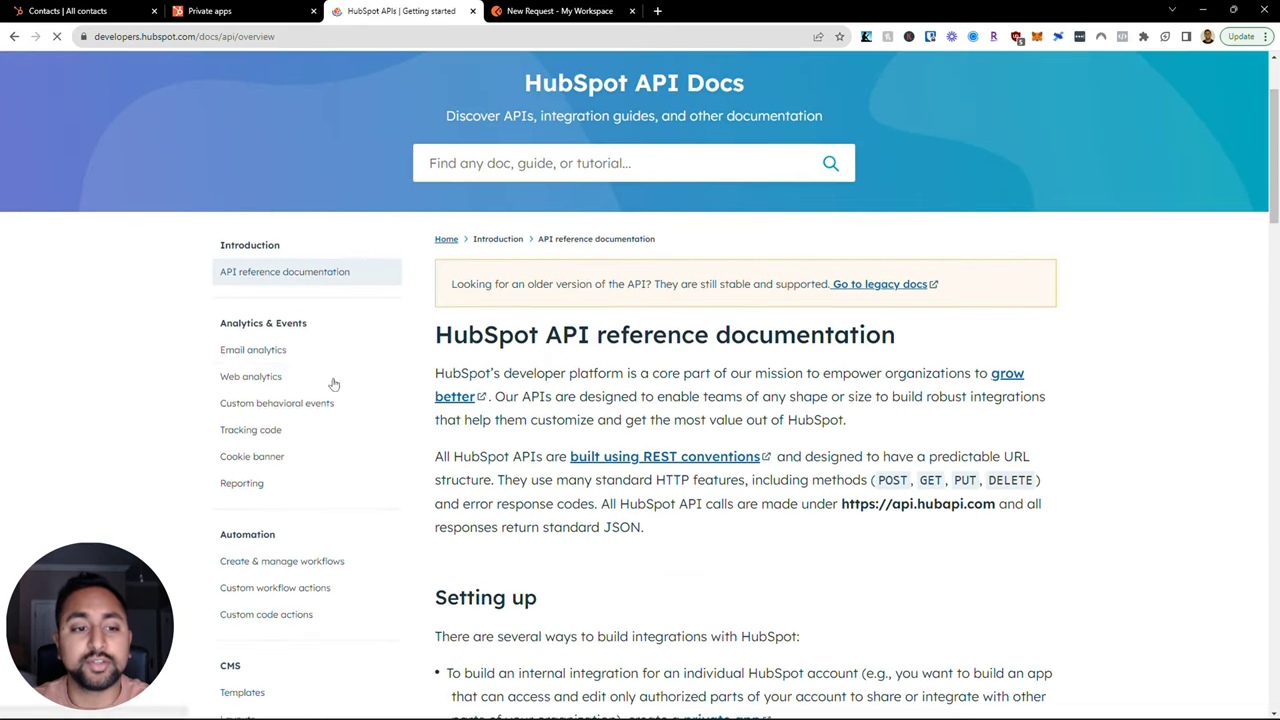
scroll(577, 317, "down", 2)
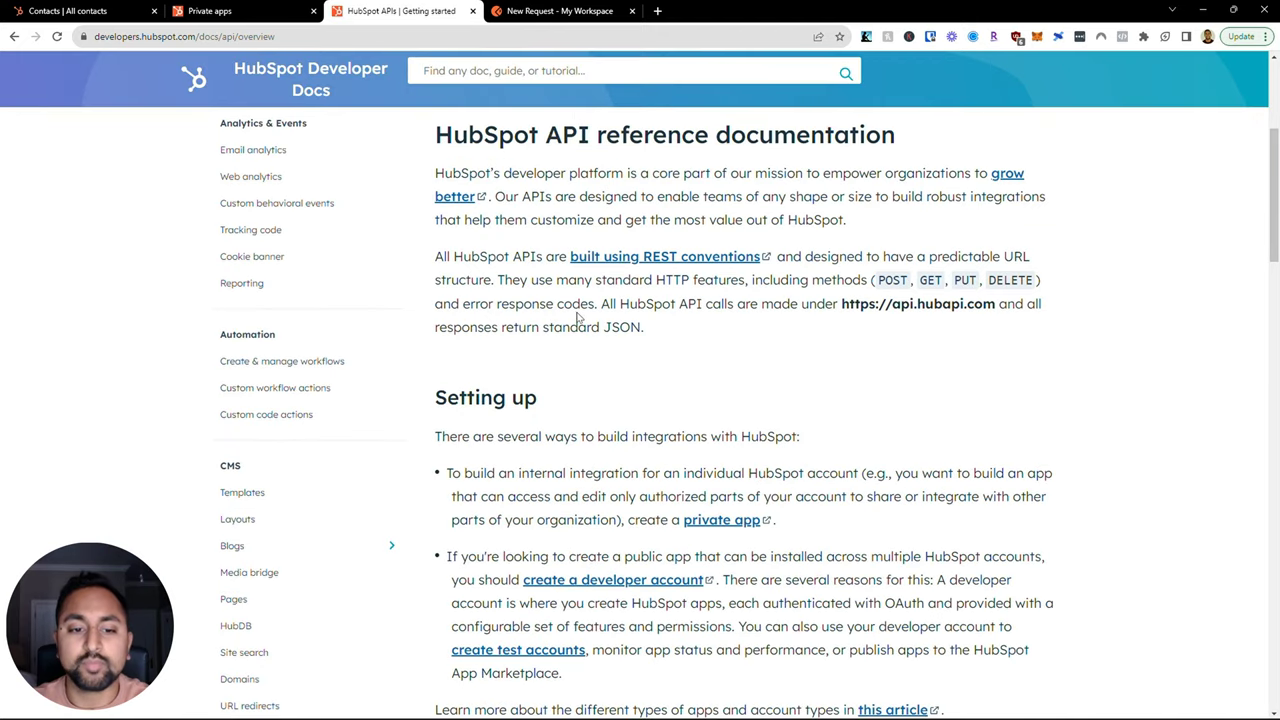
left_click_drag(572, 473, 1005, 523)
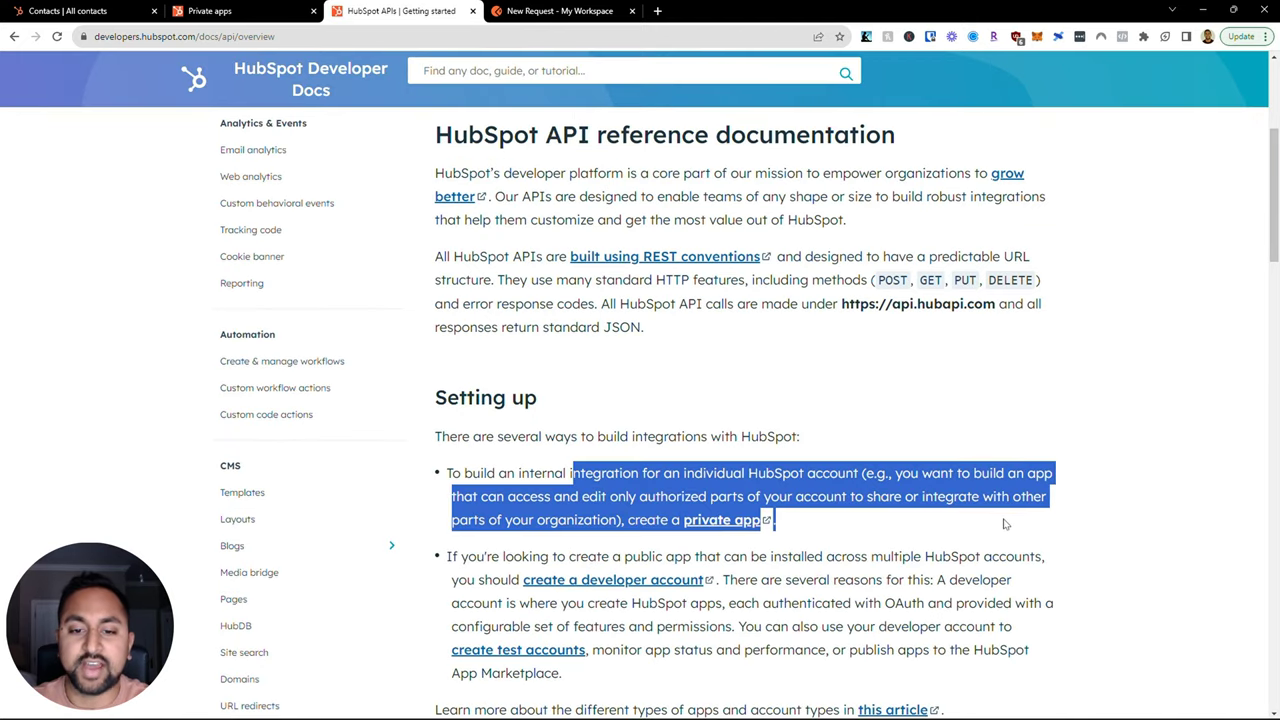
left_click(1005, 523)
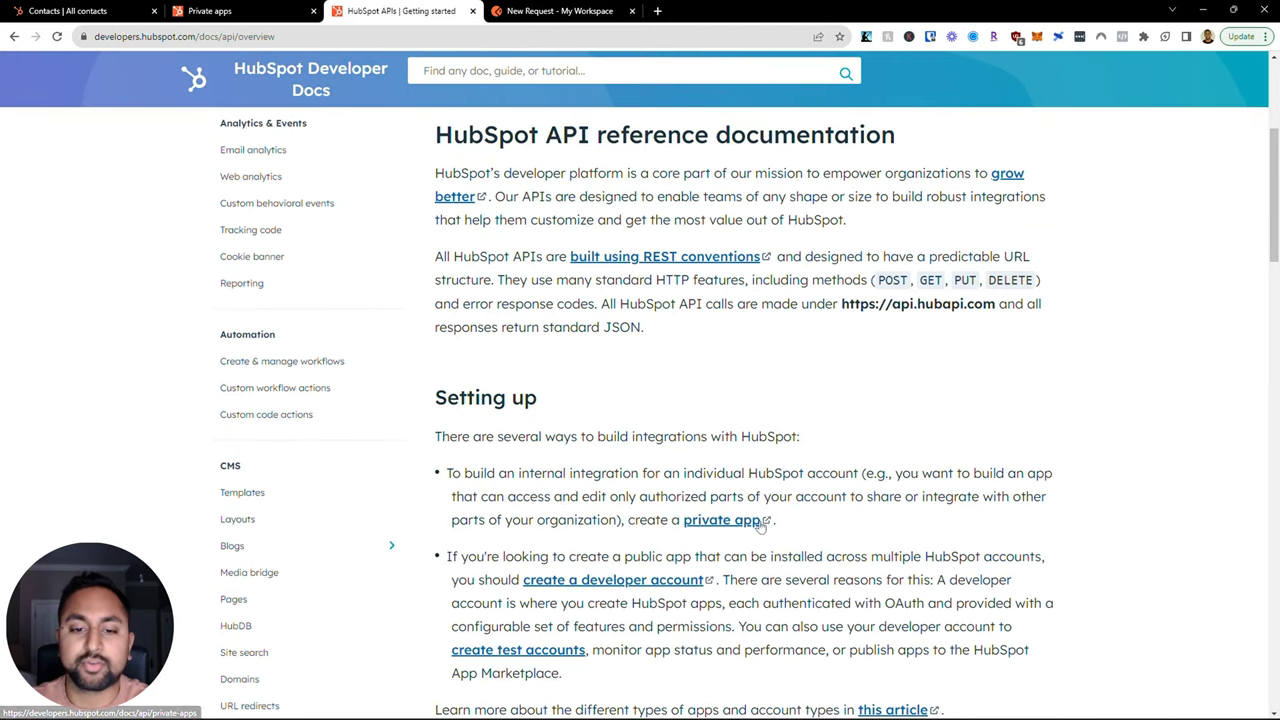
left_click(708, 522)
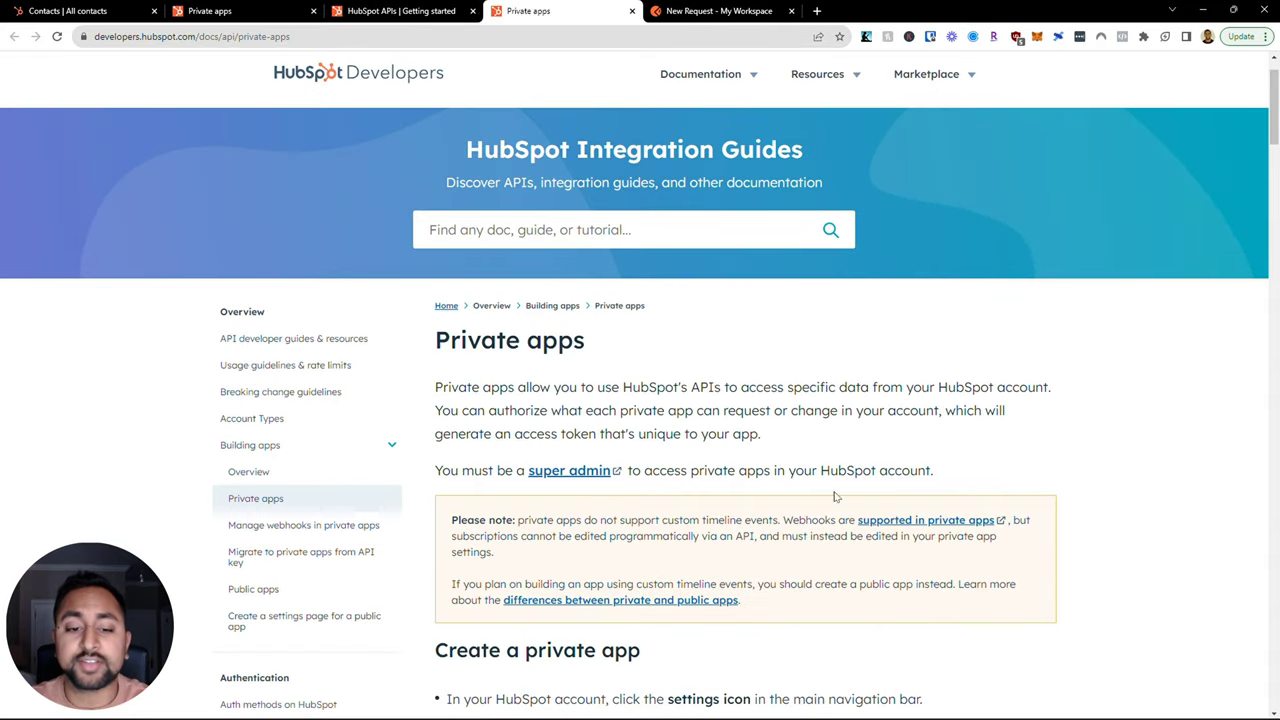
scroll(835, 497, "down", 4)
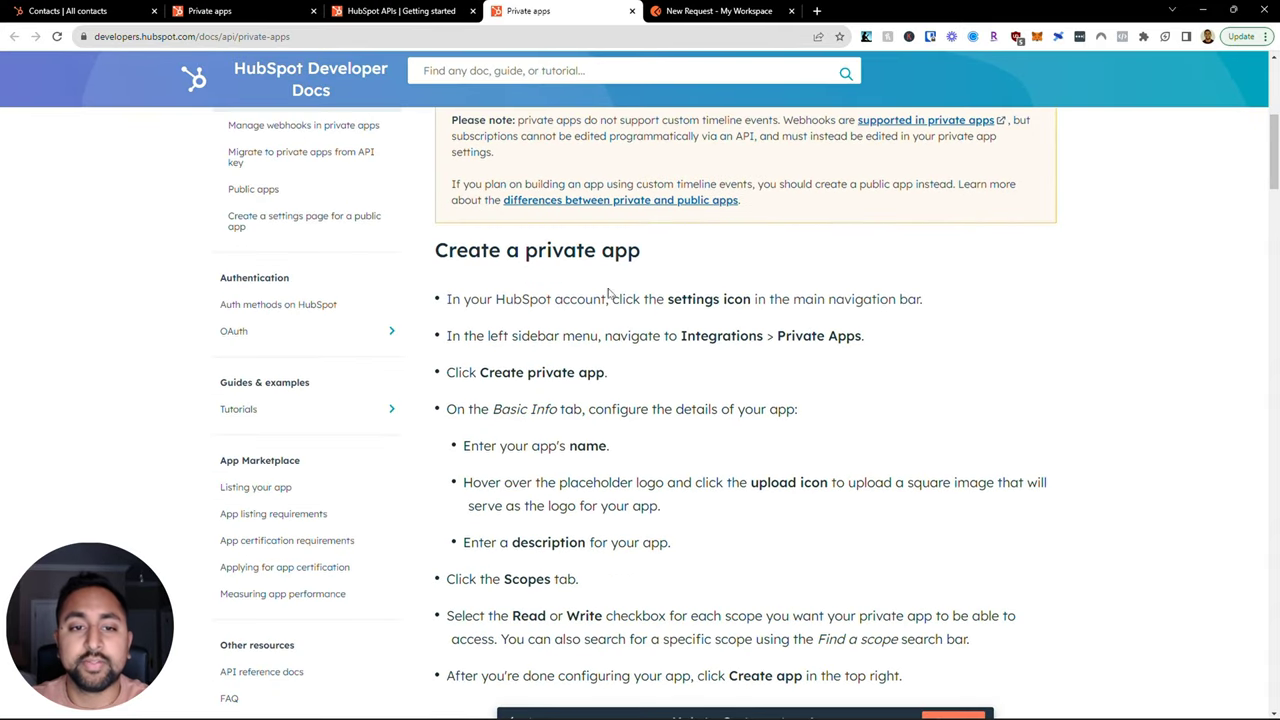
left_click_drag(522, 252, 678, 262)
scroll(696, 268, "down", 2)
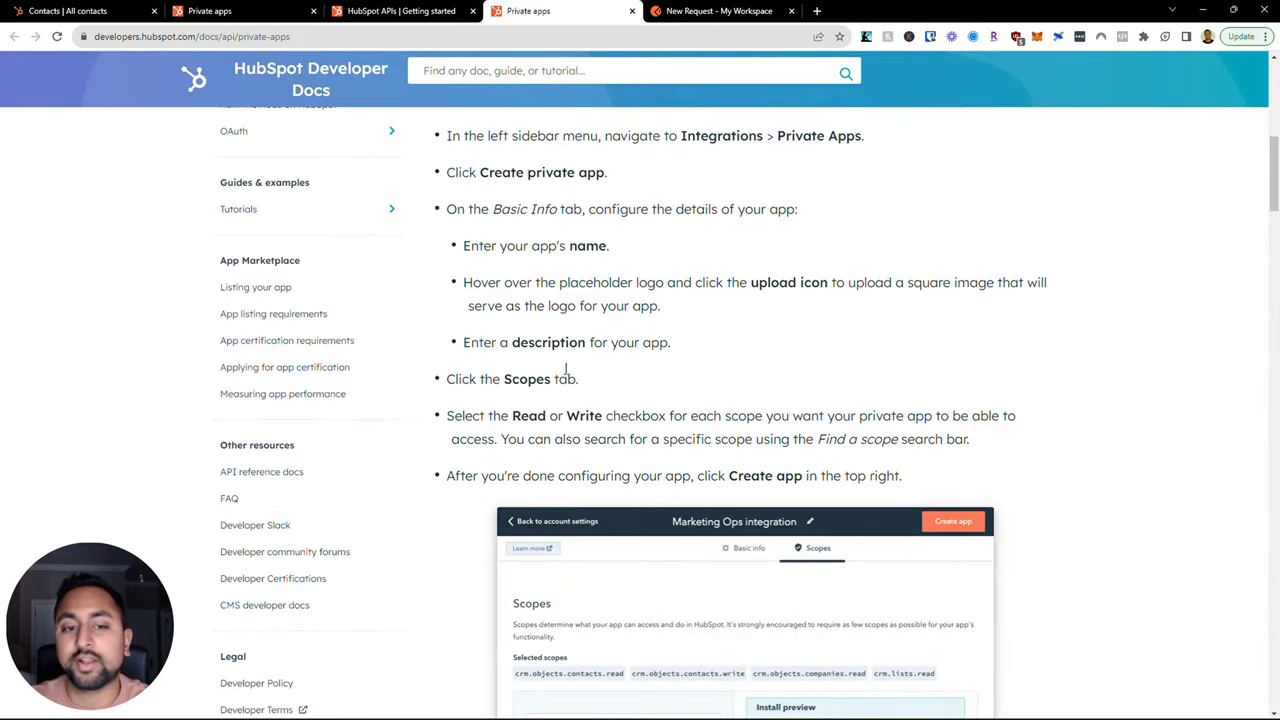
scroll(710, 415, "down", 8)
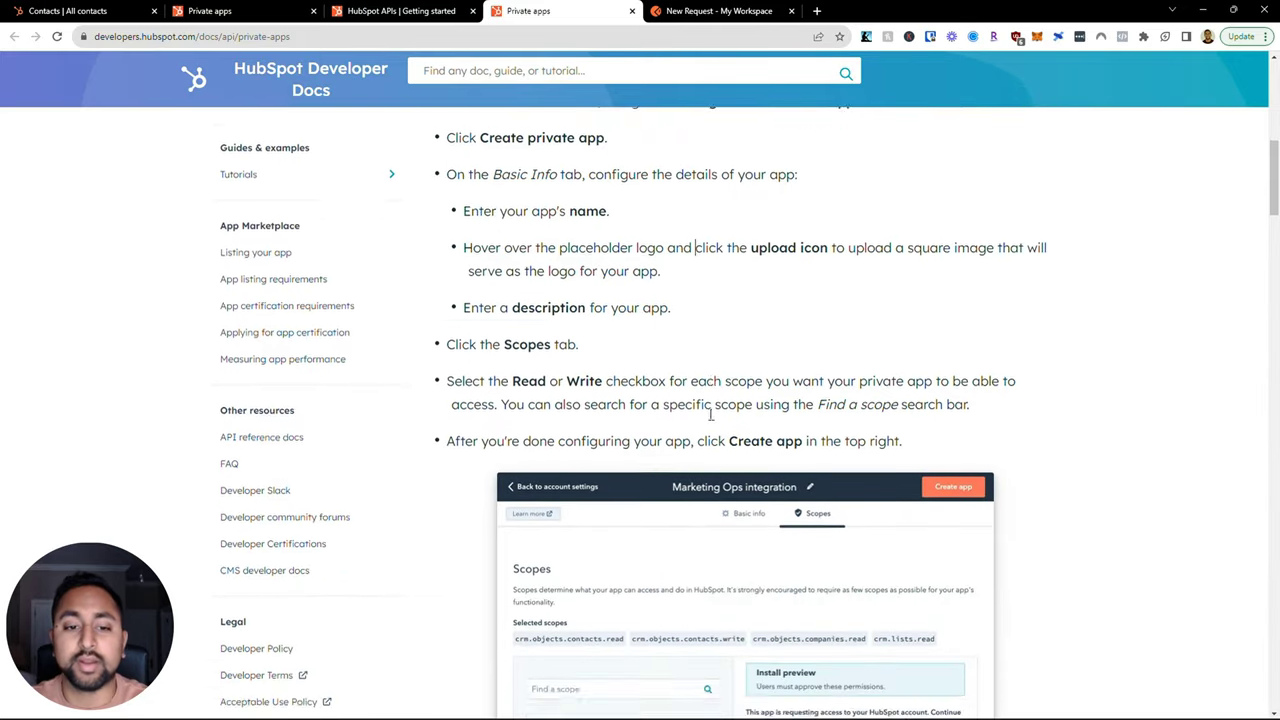
scroll(710, 415, "down", 2)
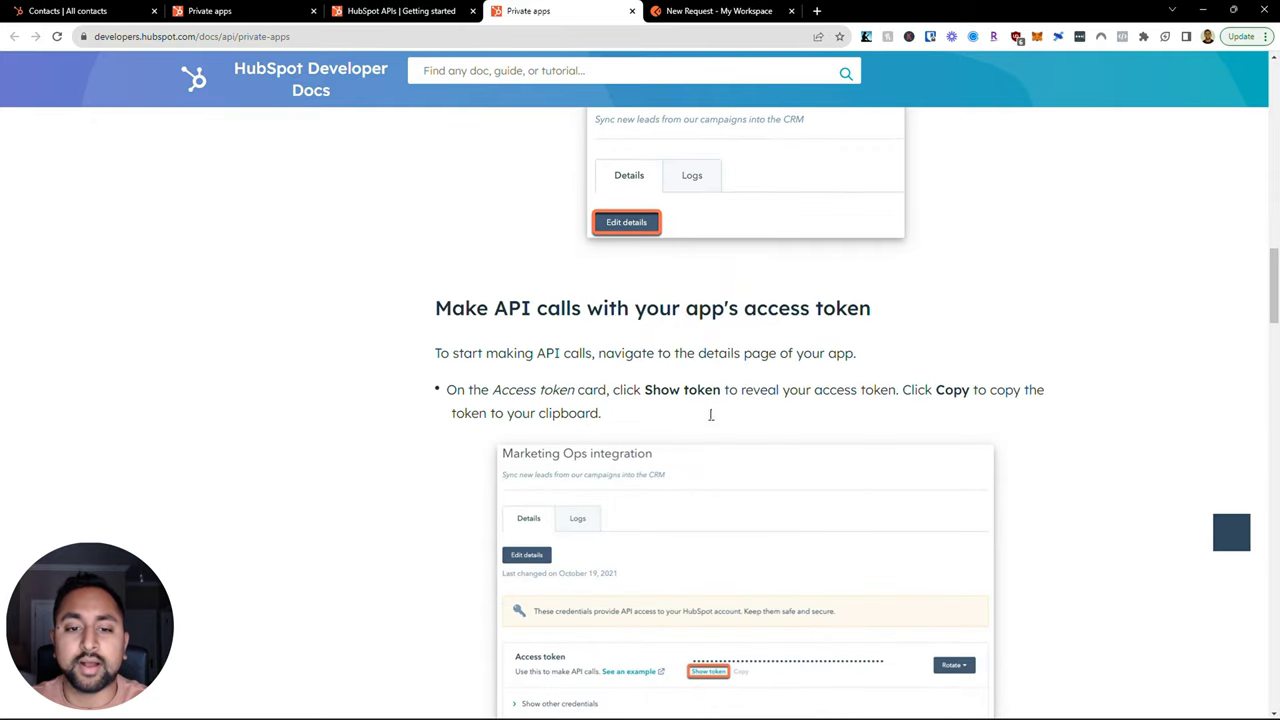
double_click(842, 309)
scroll(820, 365, "down", 2)
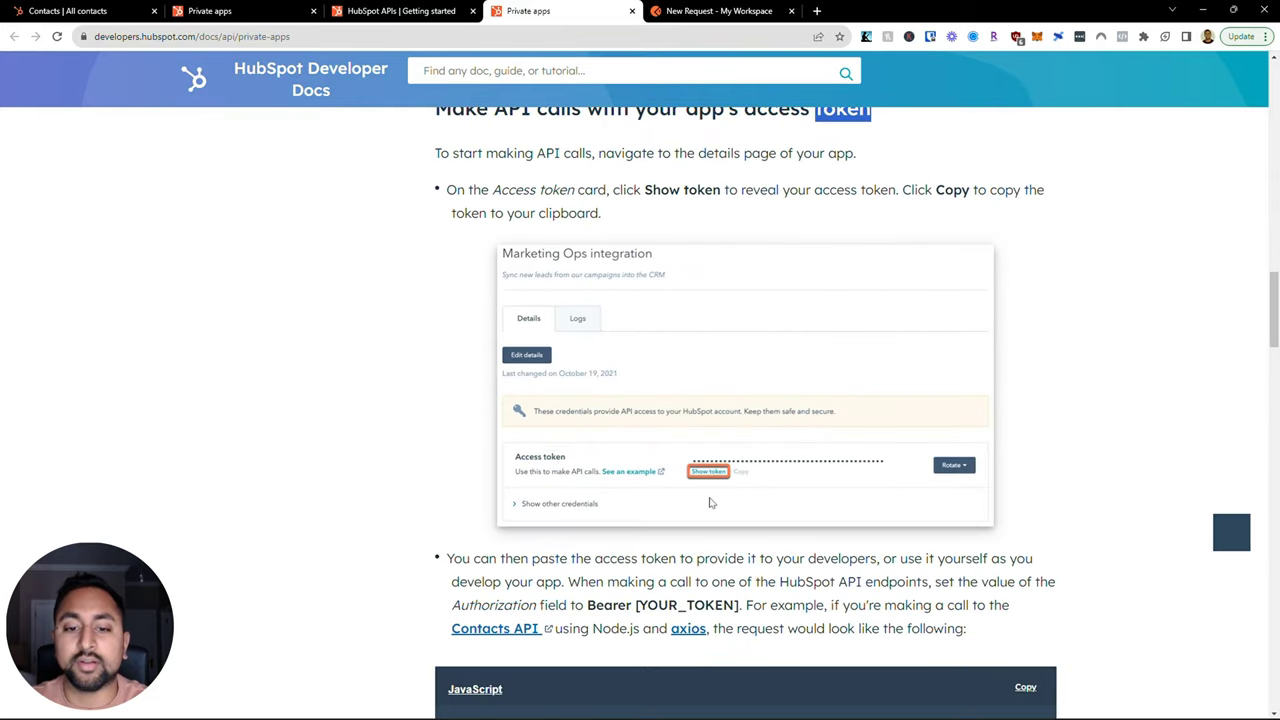
scroll(671, 429, "up", 1)
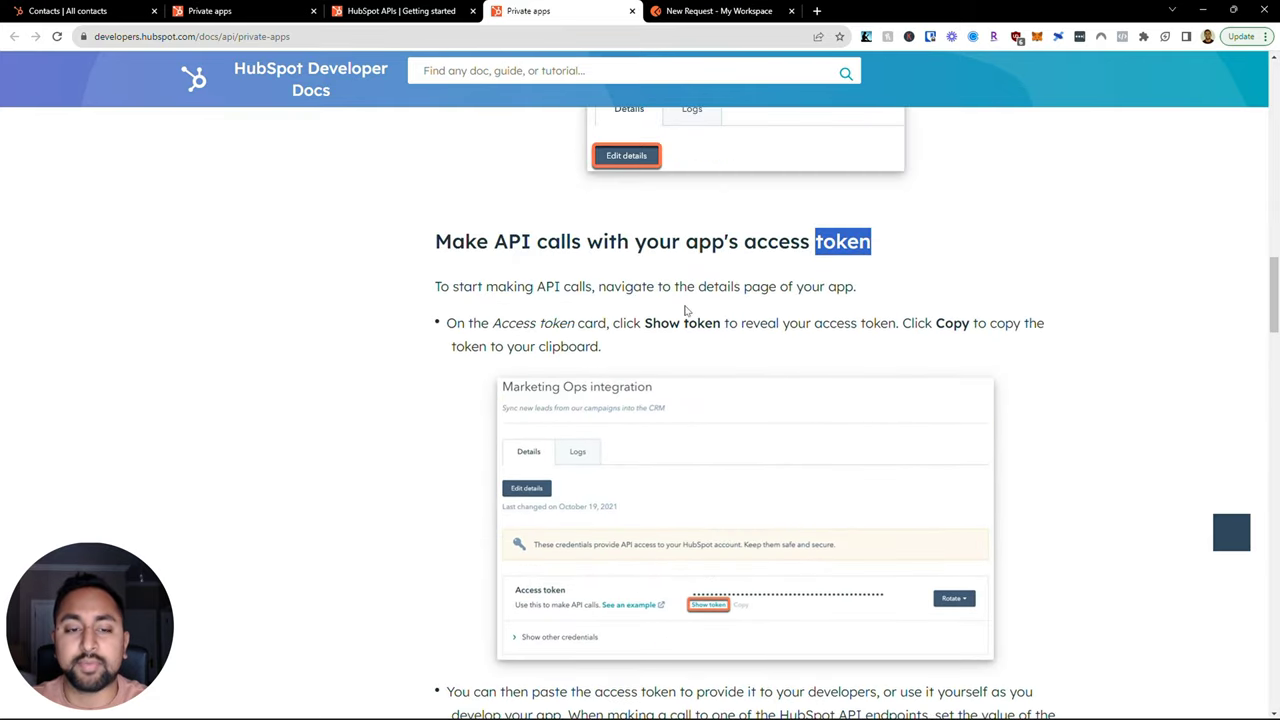
scroll(683, 309, "down", 4)
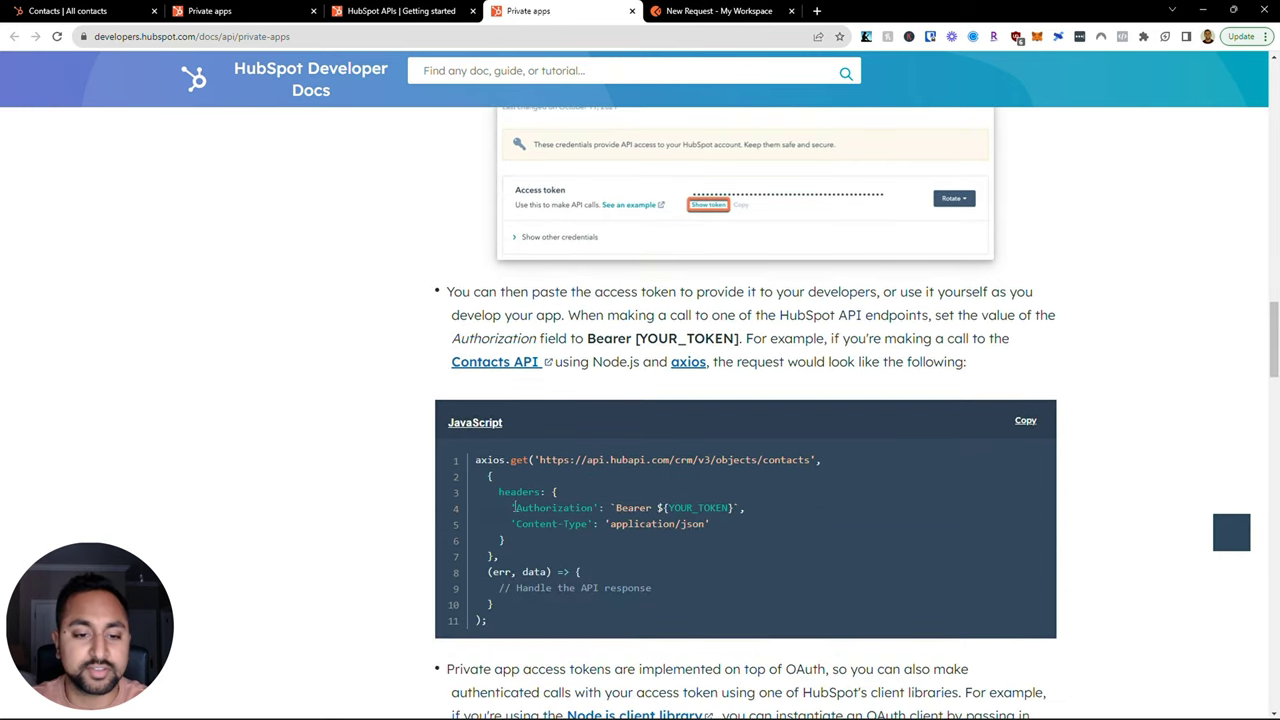
left_click_drag(514, 508, 596, 508)
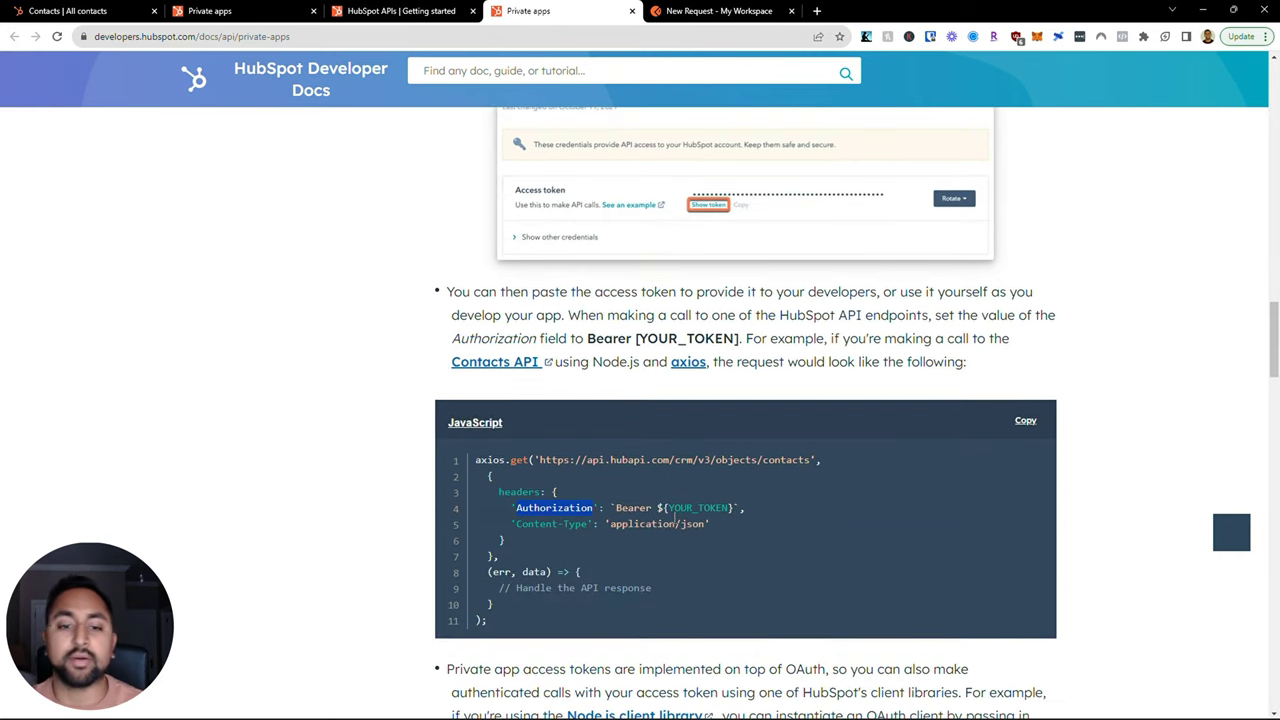
left_click_drag(656, 508, 734, 508)
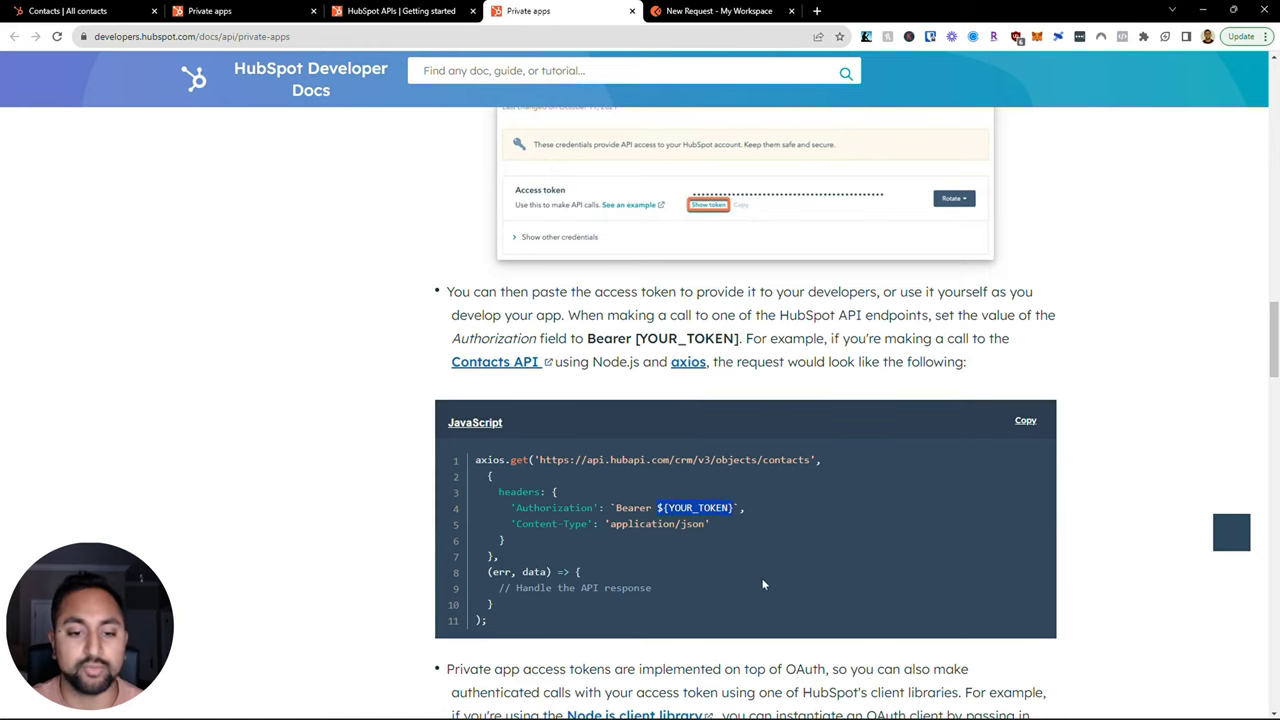
left_click(108, 14)
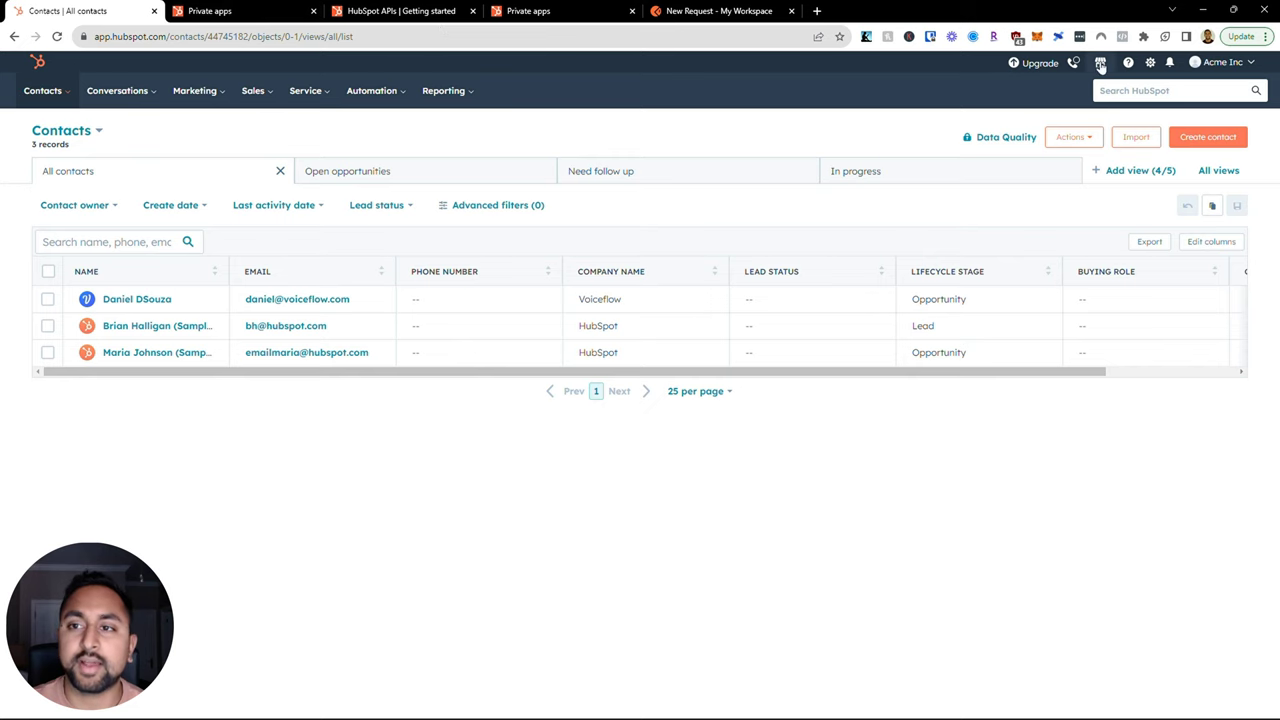
Copy the Example-Integration access token from Private Apps settings and switch to Postman
mouse_move(1100, 62)
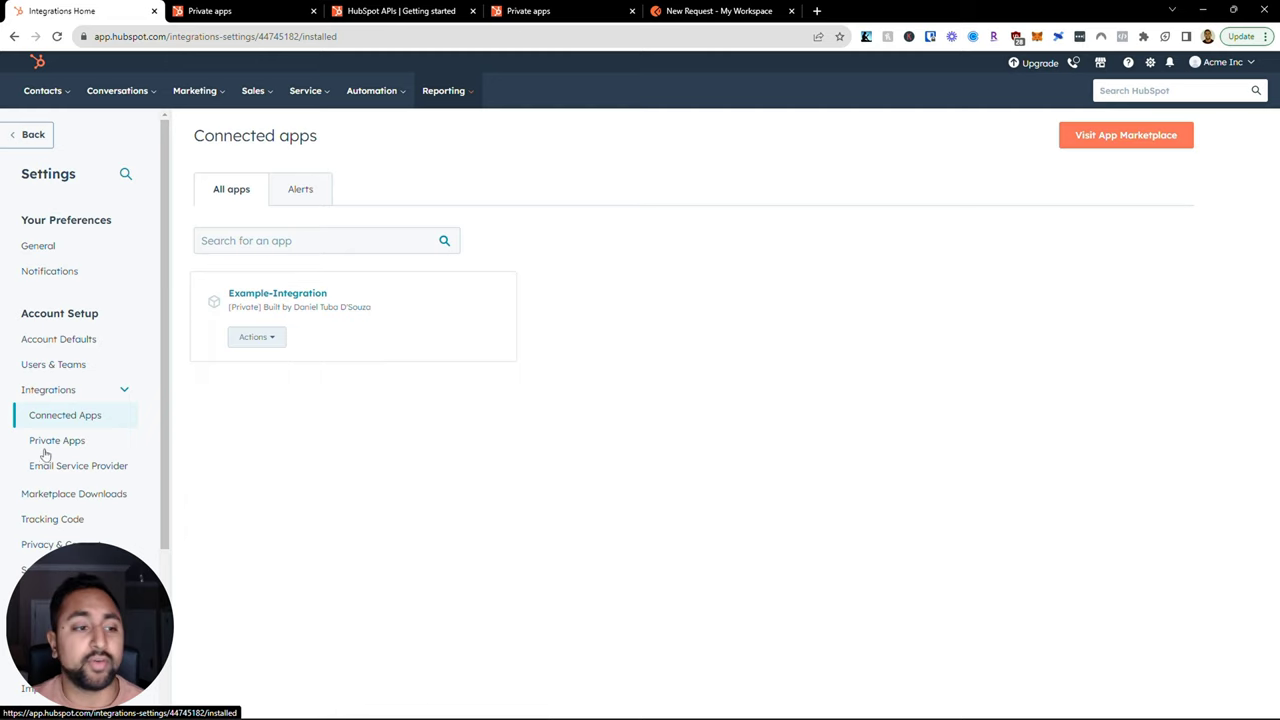
left_click(84, 443)
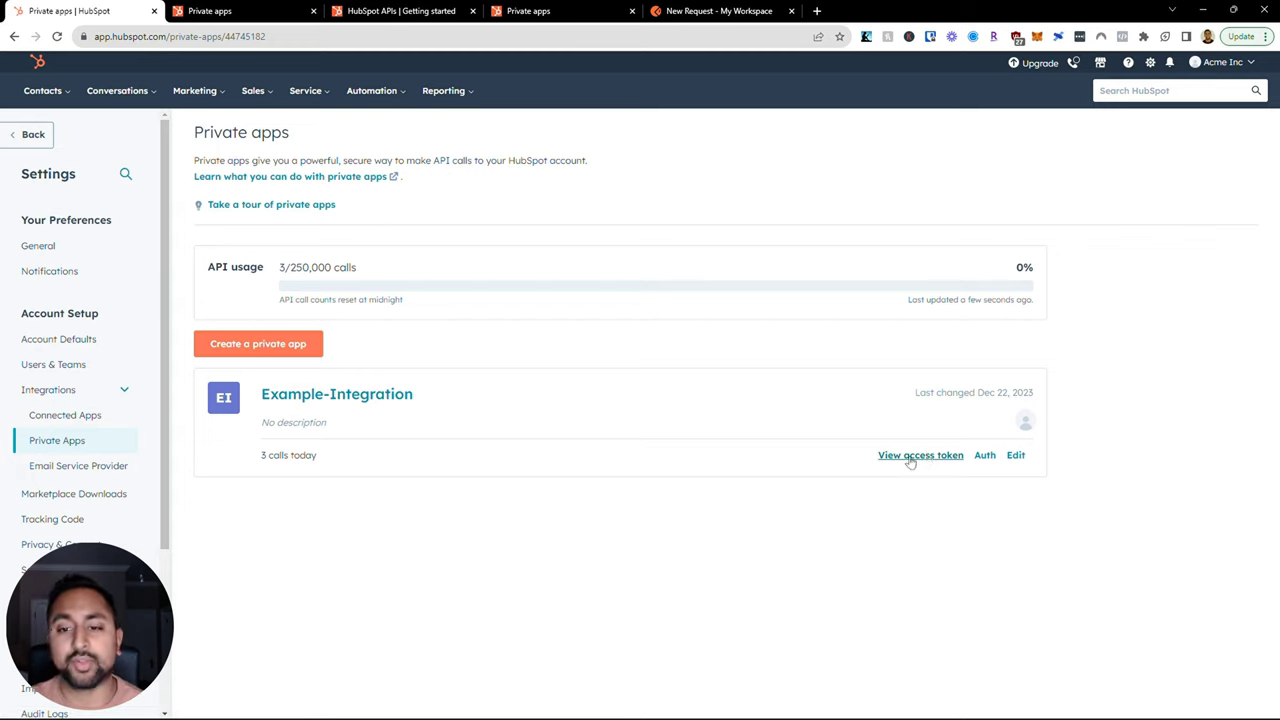
left_click(910, 457)
left_click(818, 420)
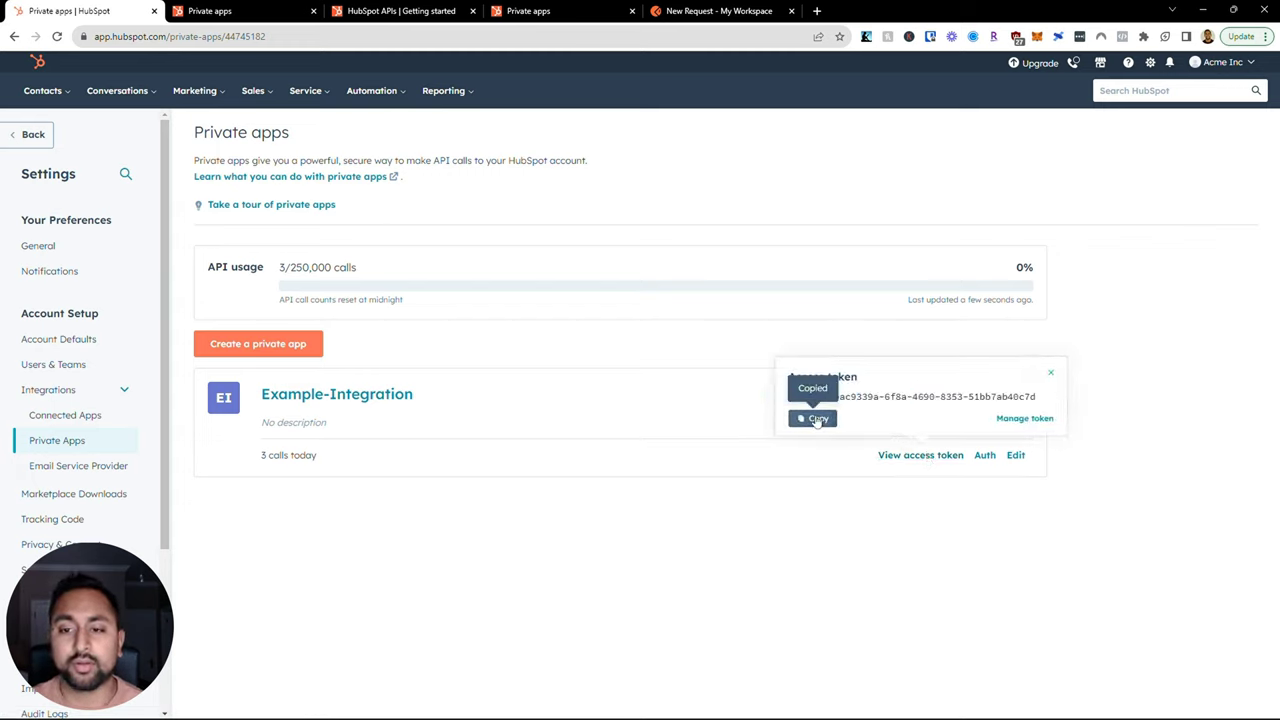
left_click(808, 520)
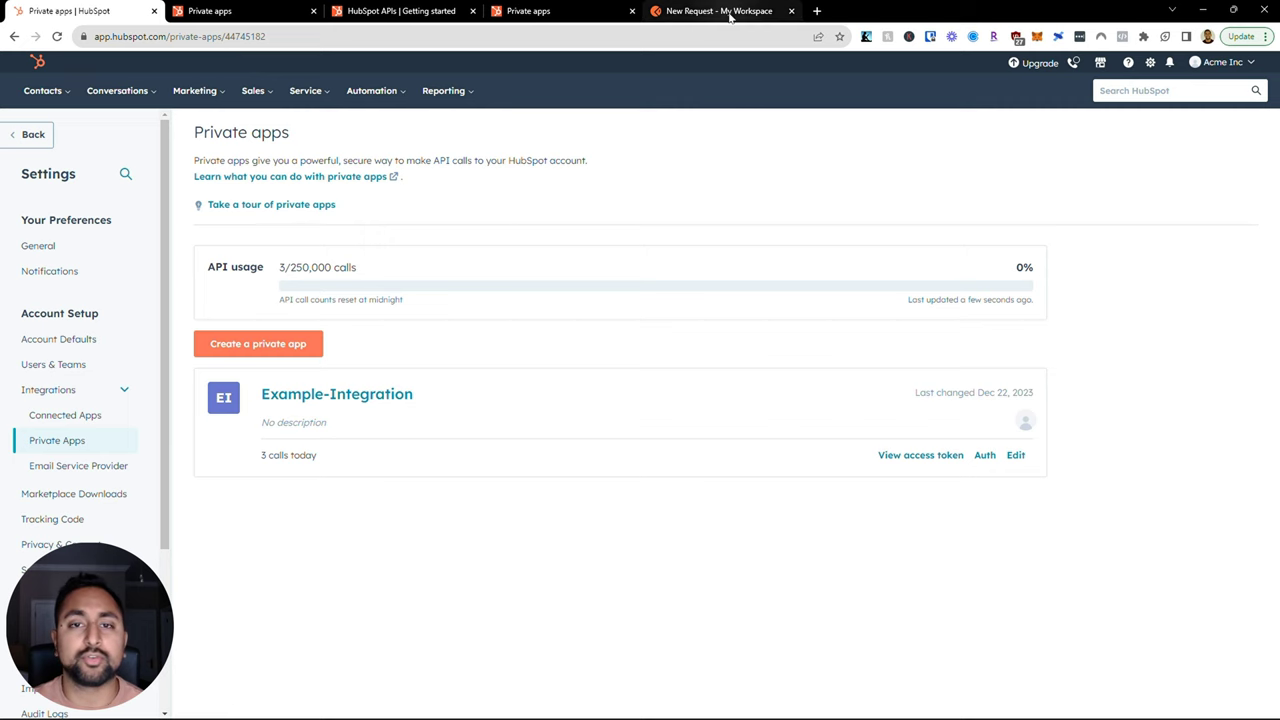
left_click(730, 12)
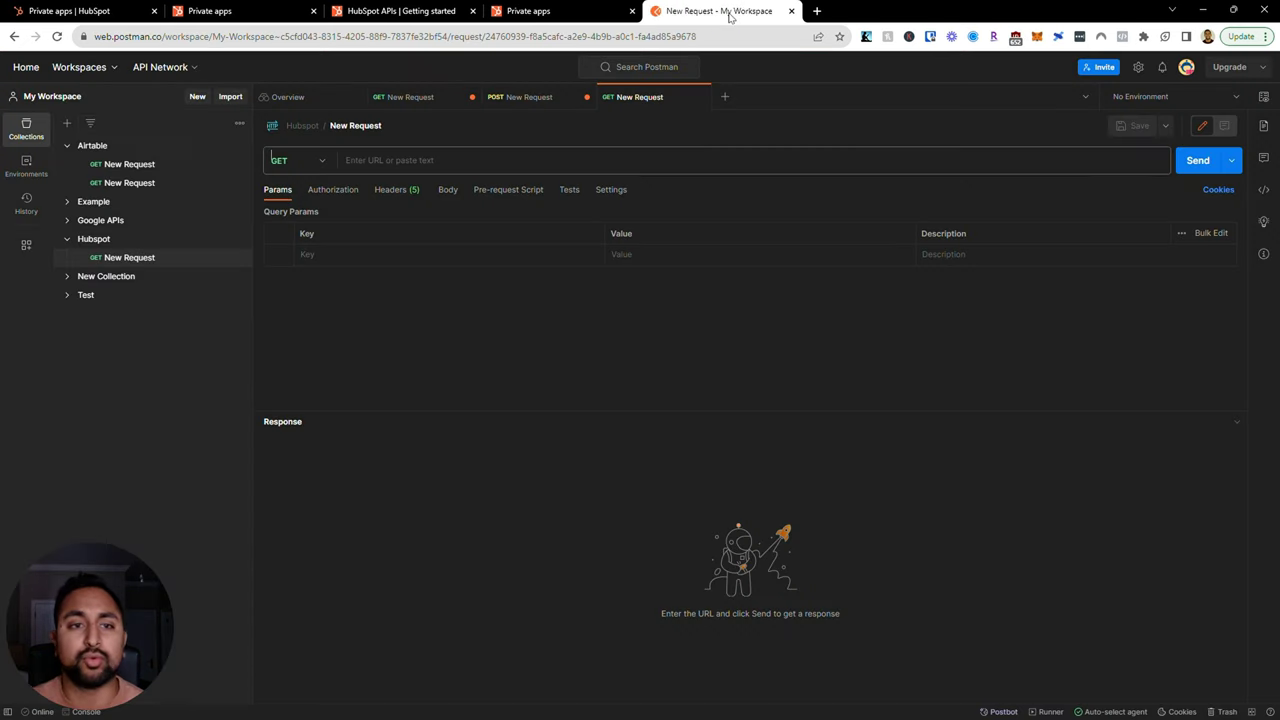
Add an Authorization header with the value Bearer followed by the pasted access token
left_click(390, 190)
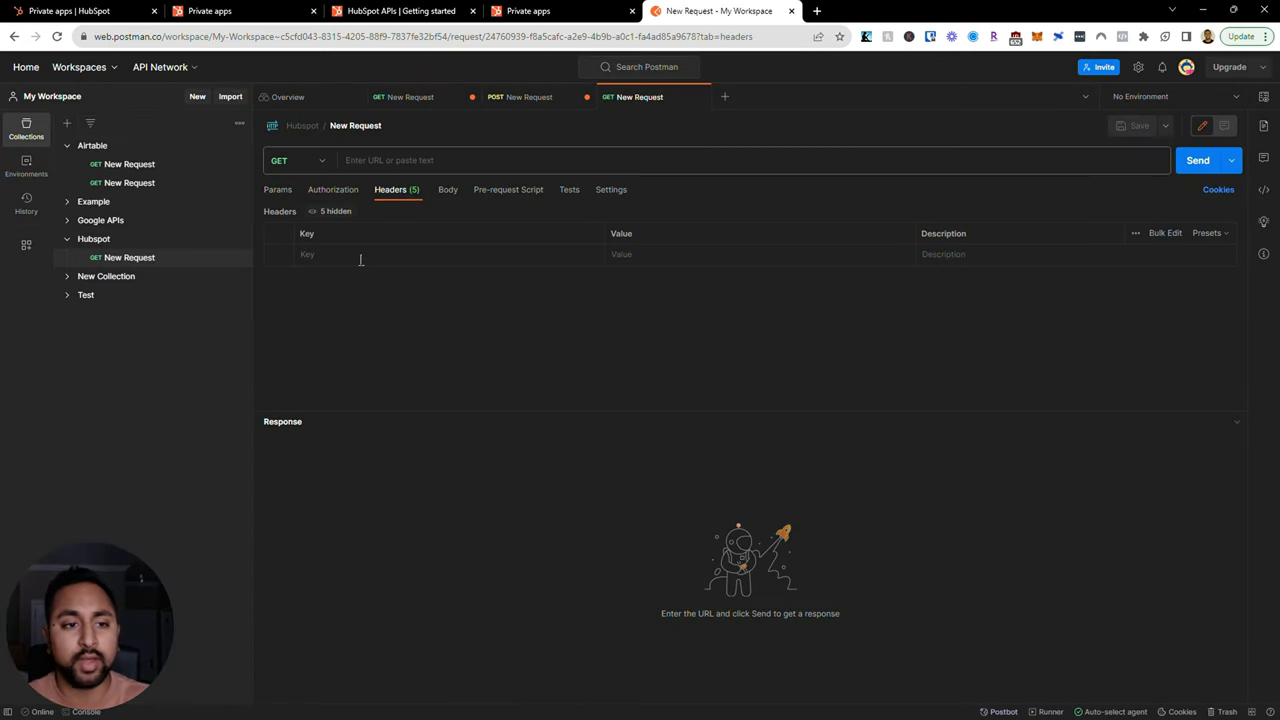
left_click(361, 255)
type("Aut")
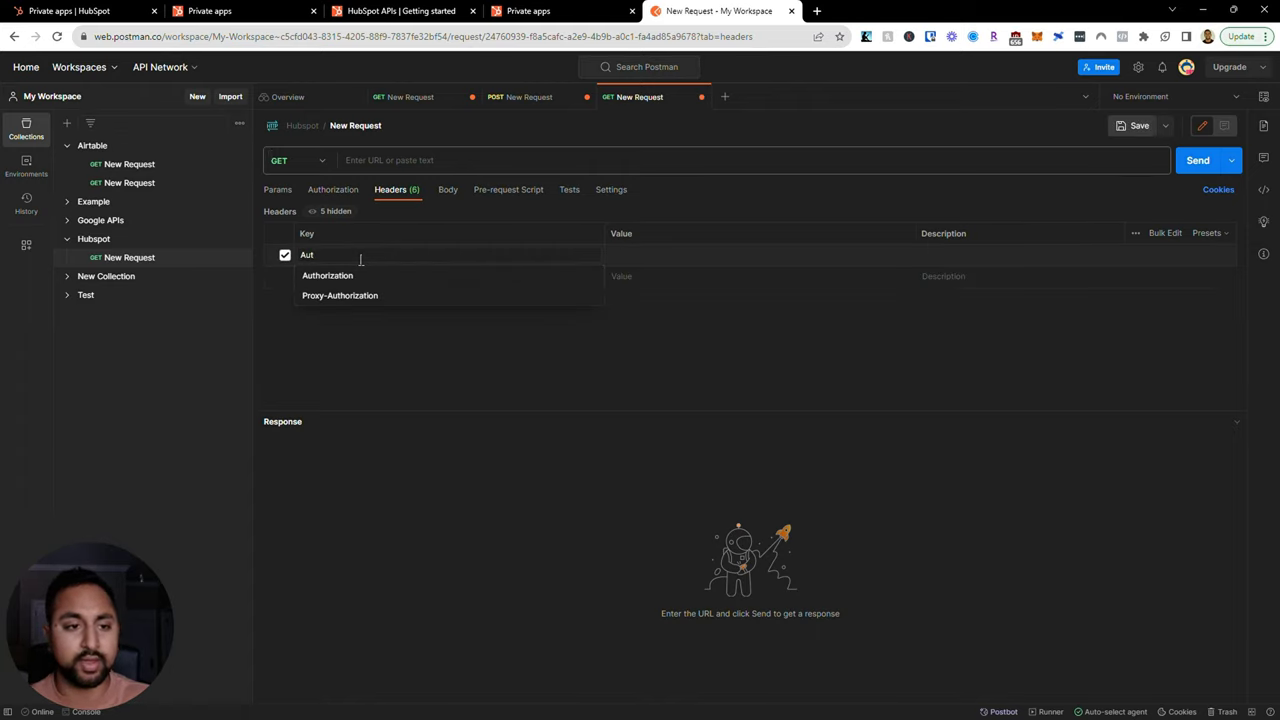
left_click(327, 275)
left_click(675, 256)
type("Bearer")
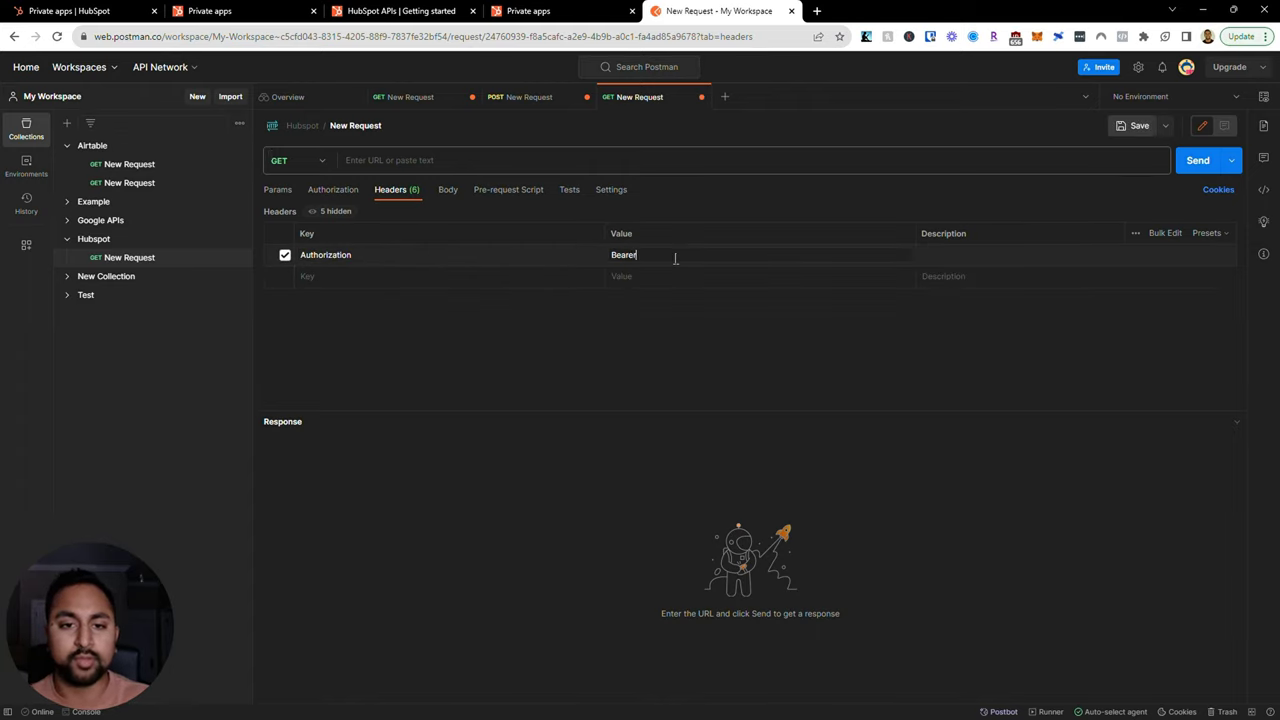
key("ctrl+v")
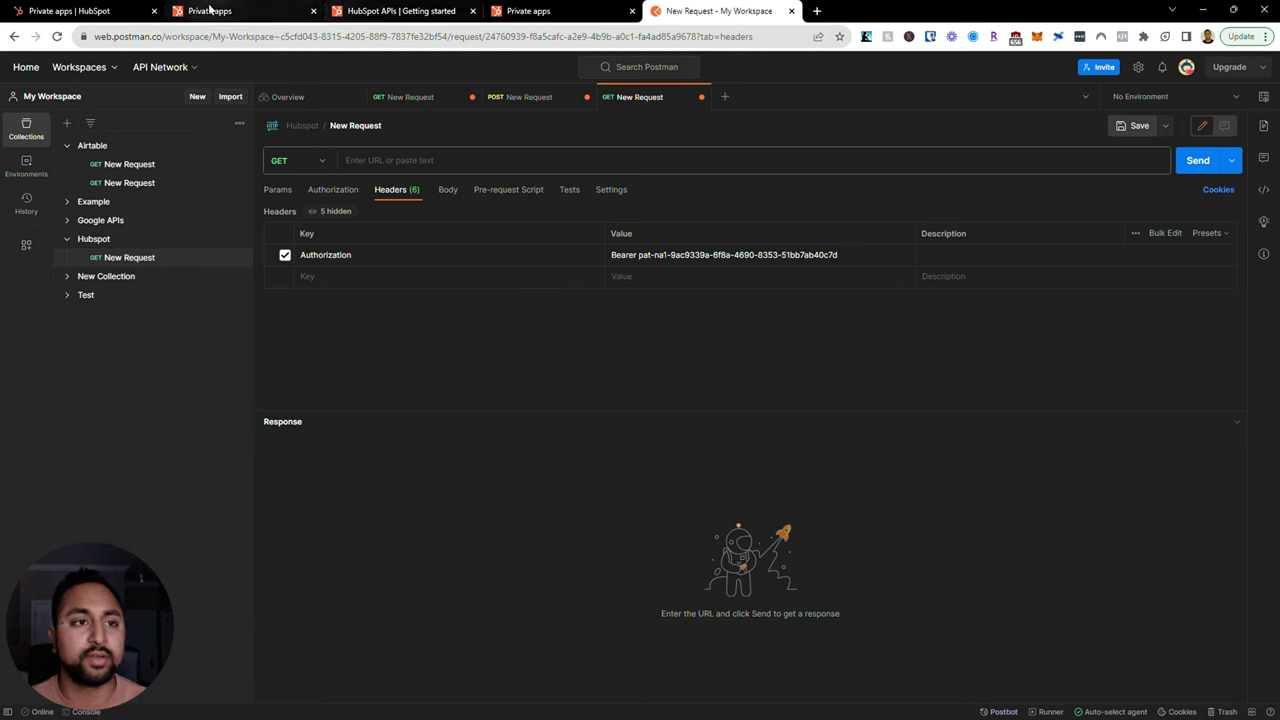
Copy the contacts search endpoint URL from HubSpot's Search the CRM documentation
left_click(415, 12)
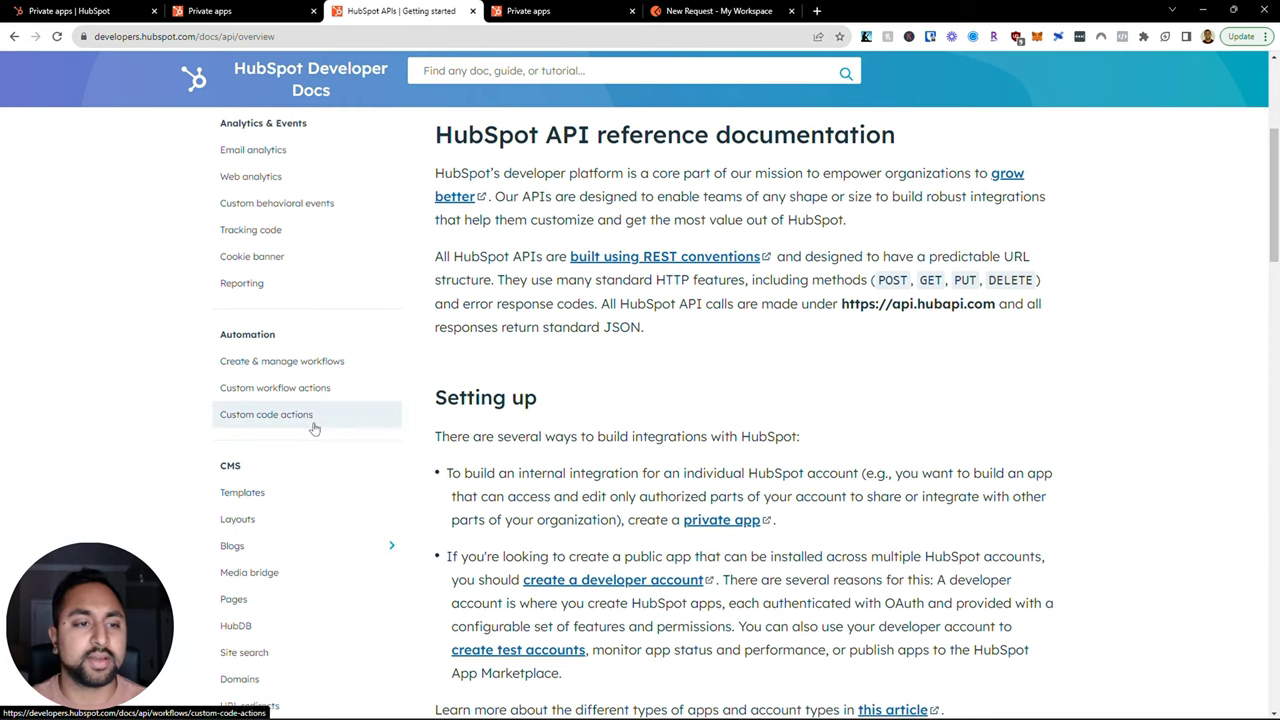
scroll(314, 415, "down", 5)
scroll(314, 412, "down", 4)
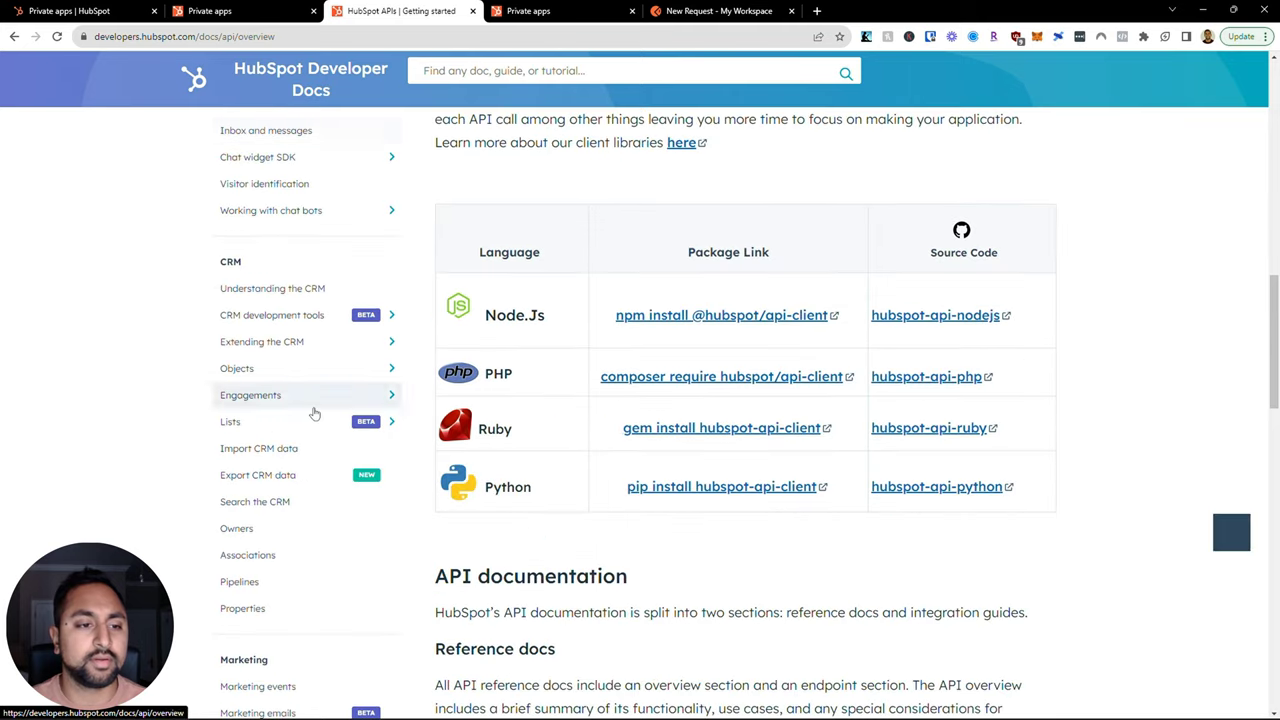
left_click(278, 368)
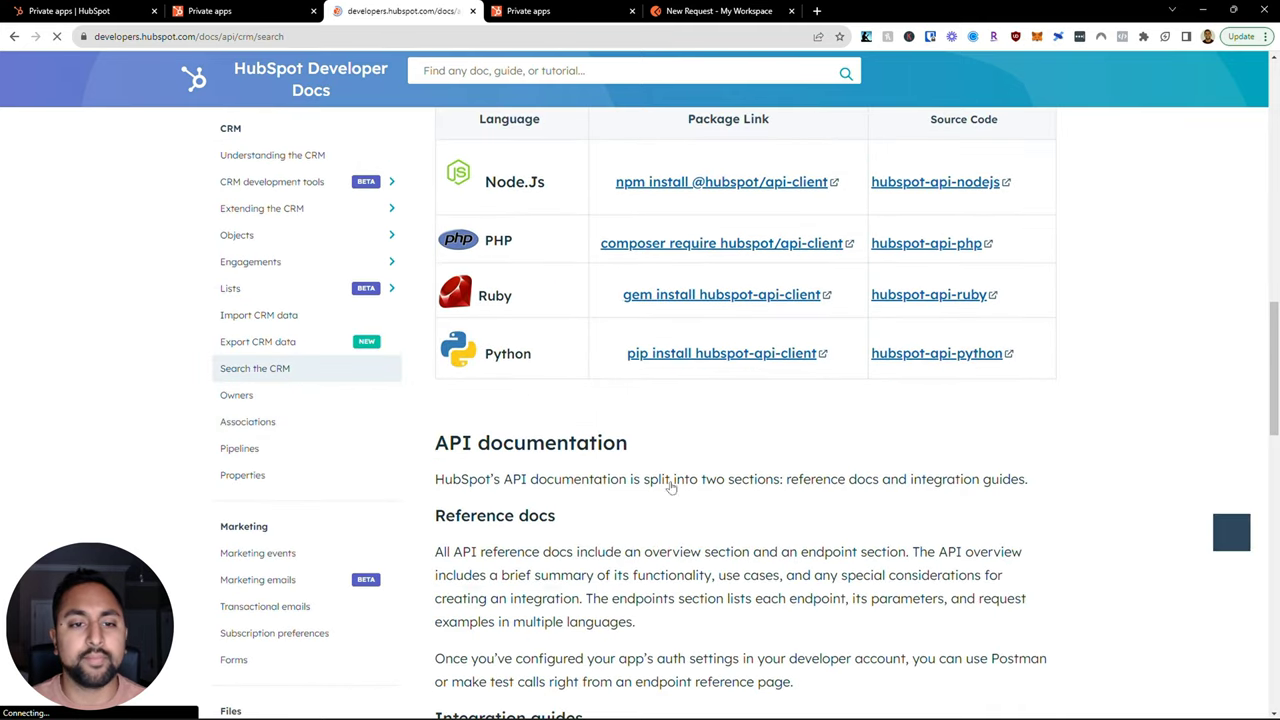
scroll(709, 497, "down", 17)
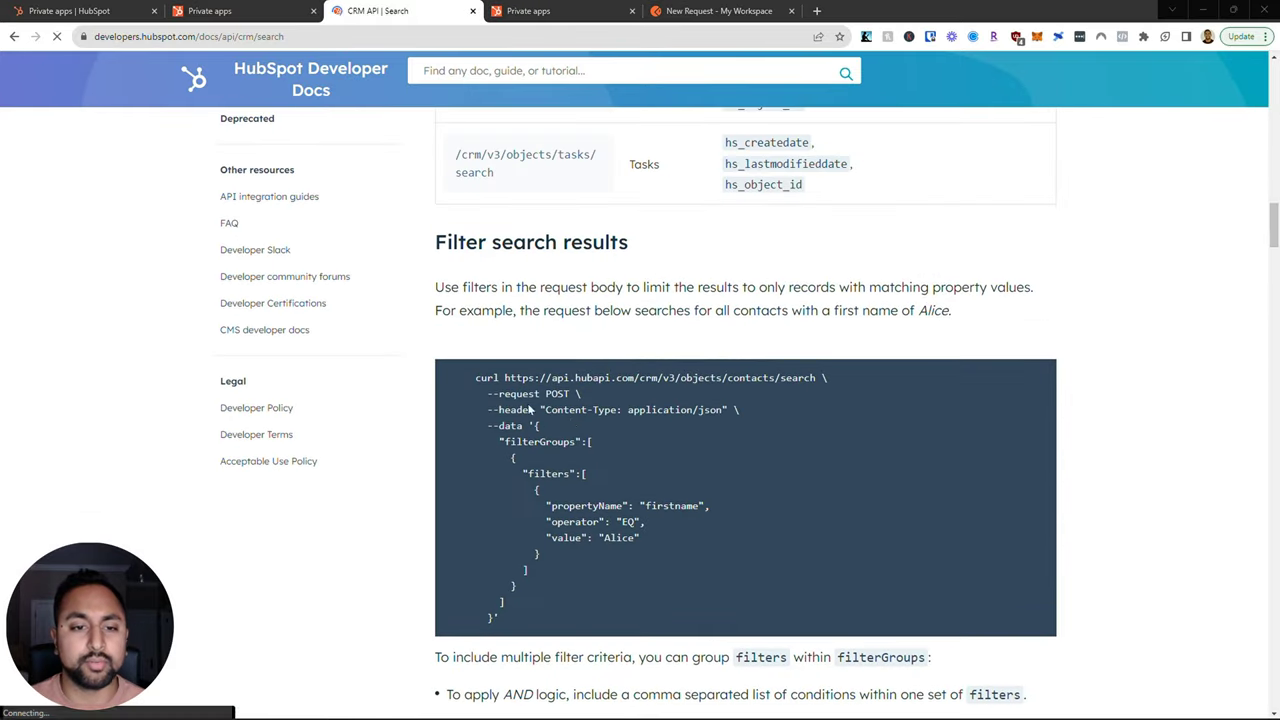
left_click_drag(504, 418, 816, 418)
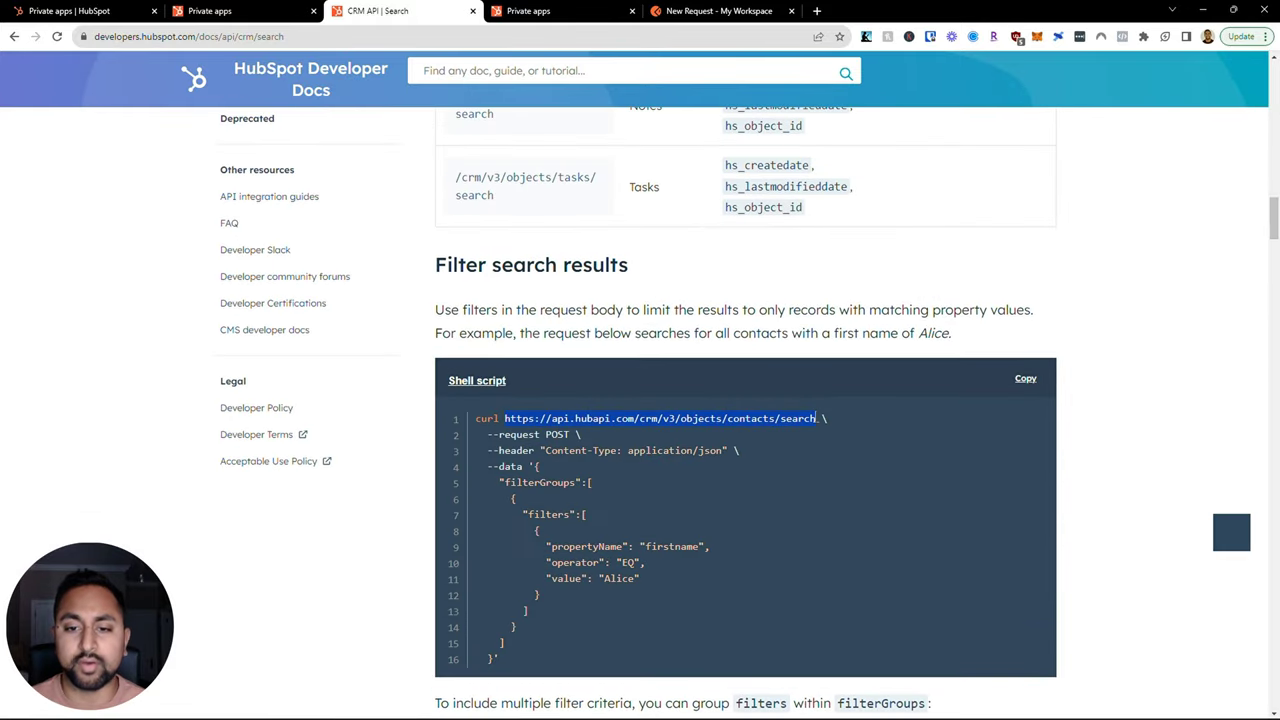
left_click(719, 11)
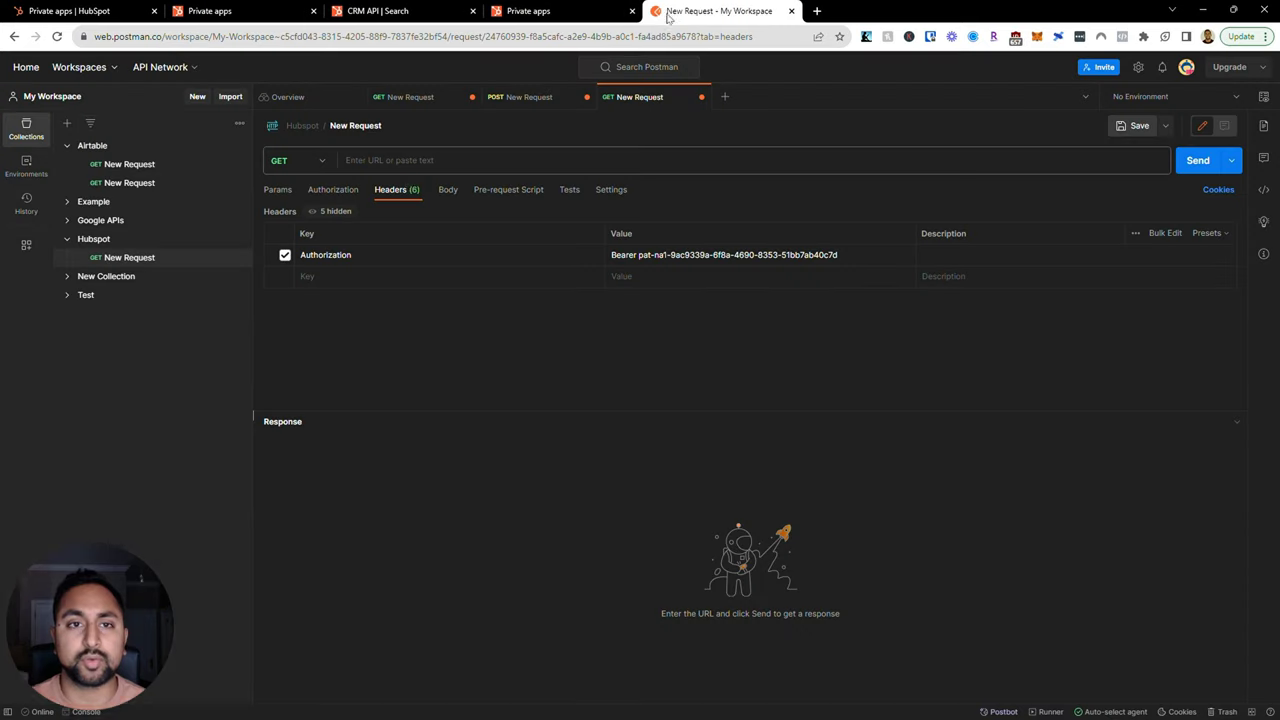
left_click(420, 161)
key("ctrl+v")
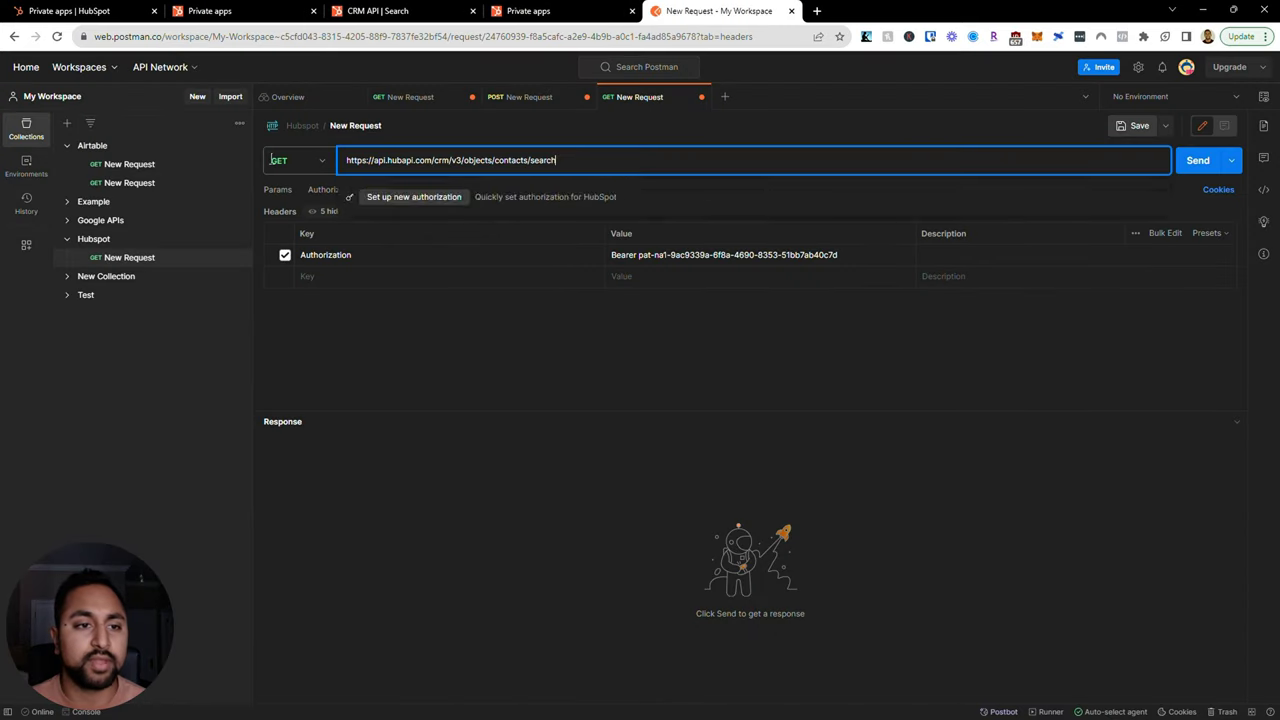
left_click(295, 160)
left_click(300, 215)
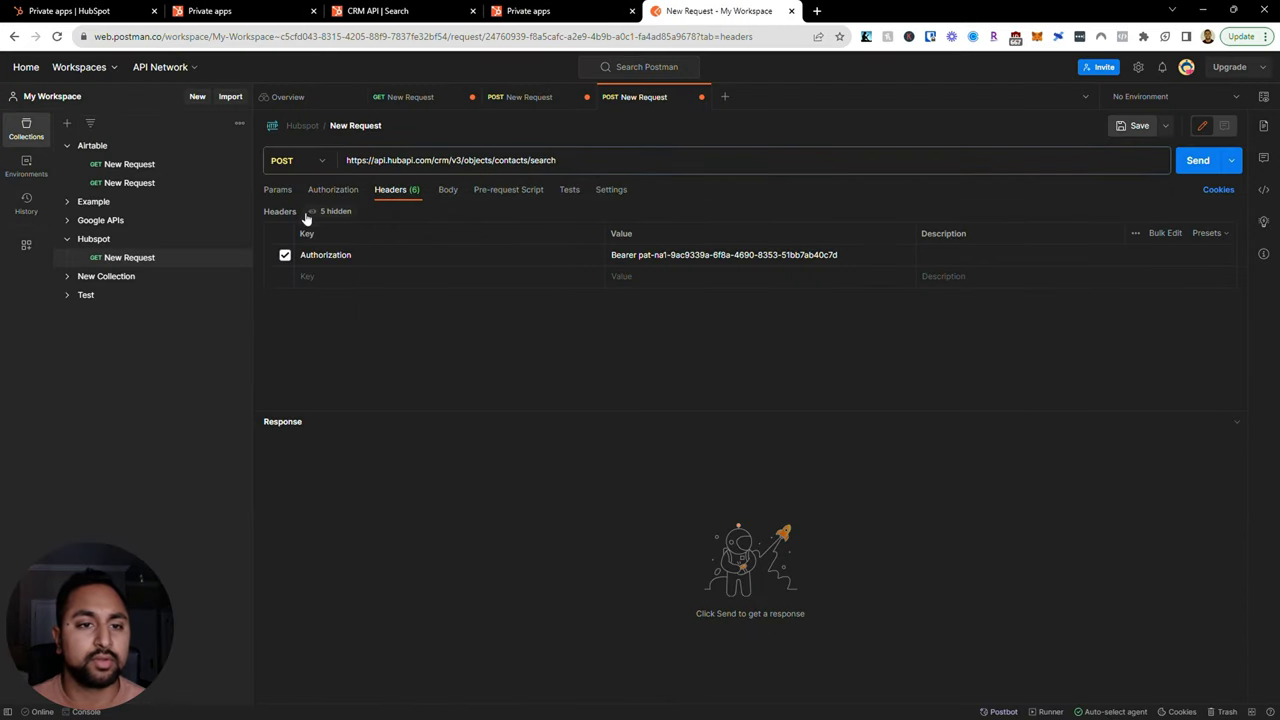
Add Content-Type as a new header key, copied from the private apps docs example
left_click(527, 11)
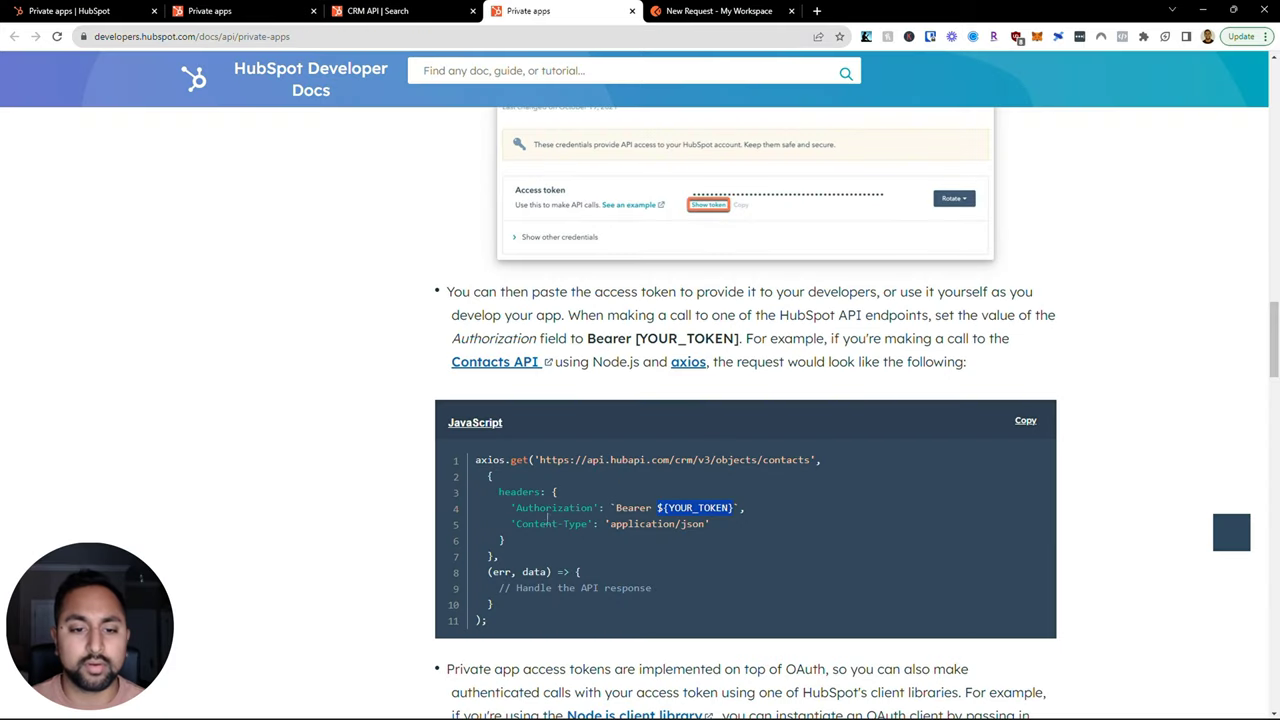
left_click_drag(517, 524, 588, 524)
key("ctrl+c")
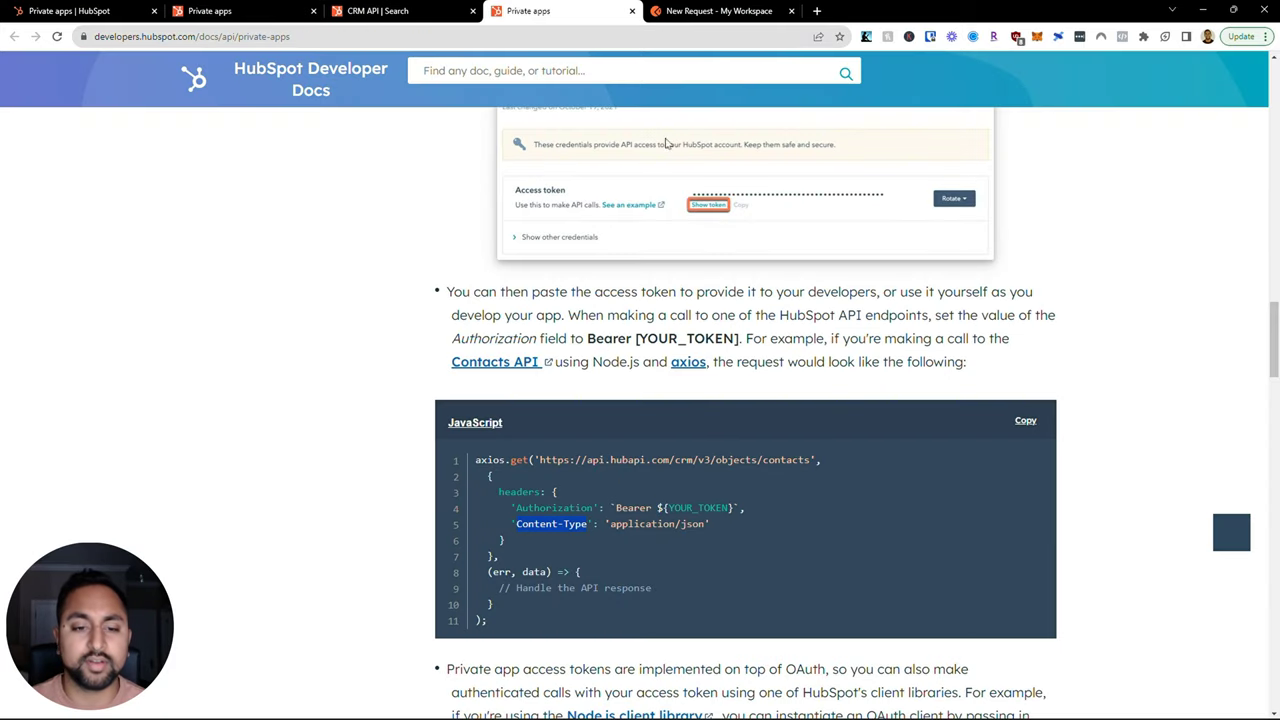
left_click(678, 11)
key("ctrl+v")
Copy application/json from the CRM search example and set the request body to raw JSON
left_click(378, 11)
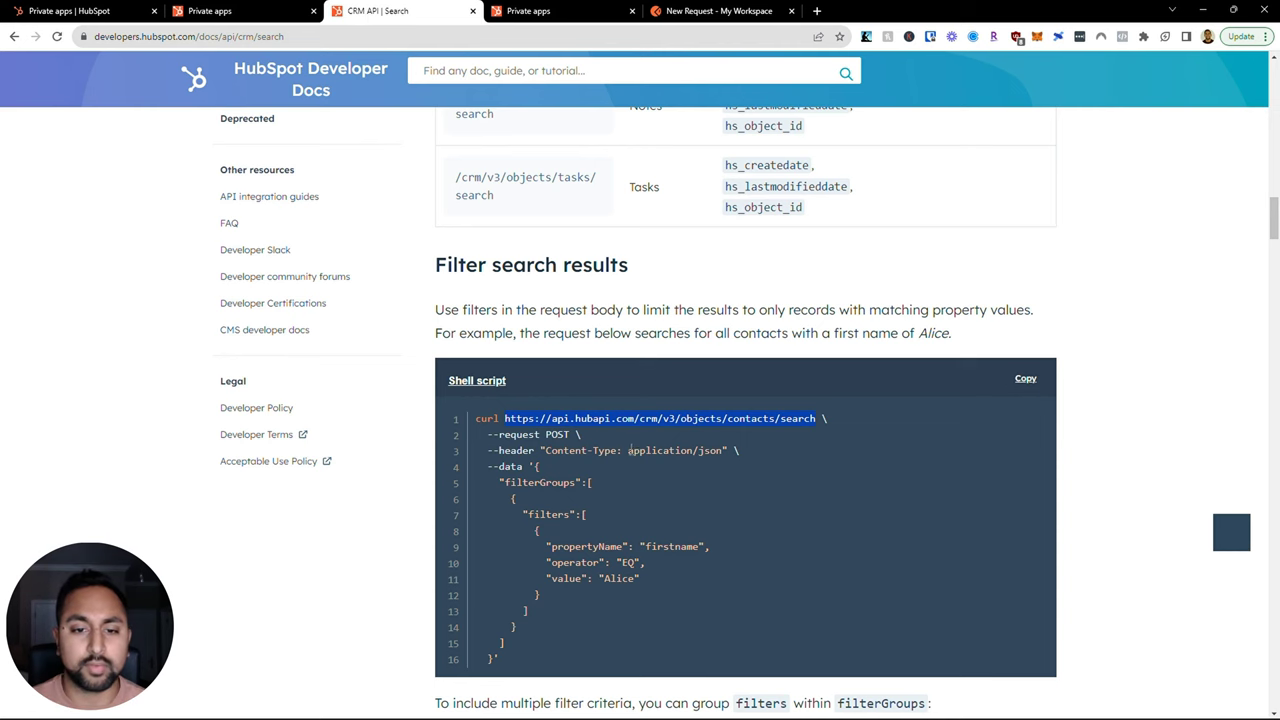
left_click_drag(628, 450, 721, 451)
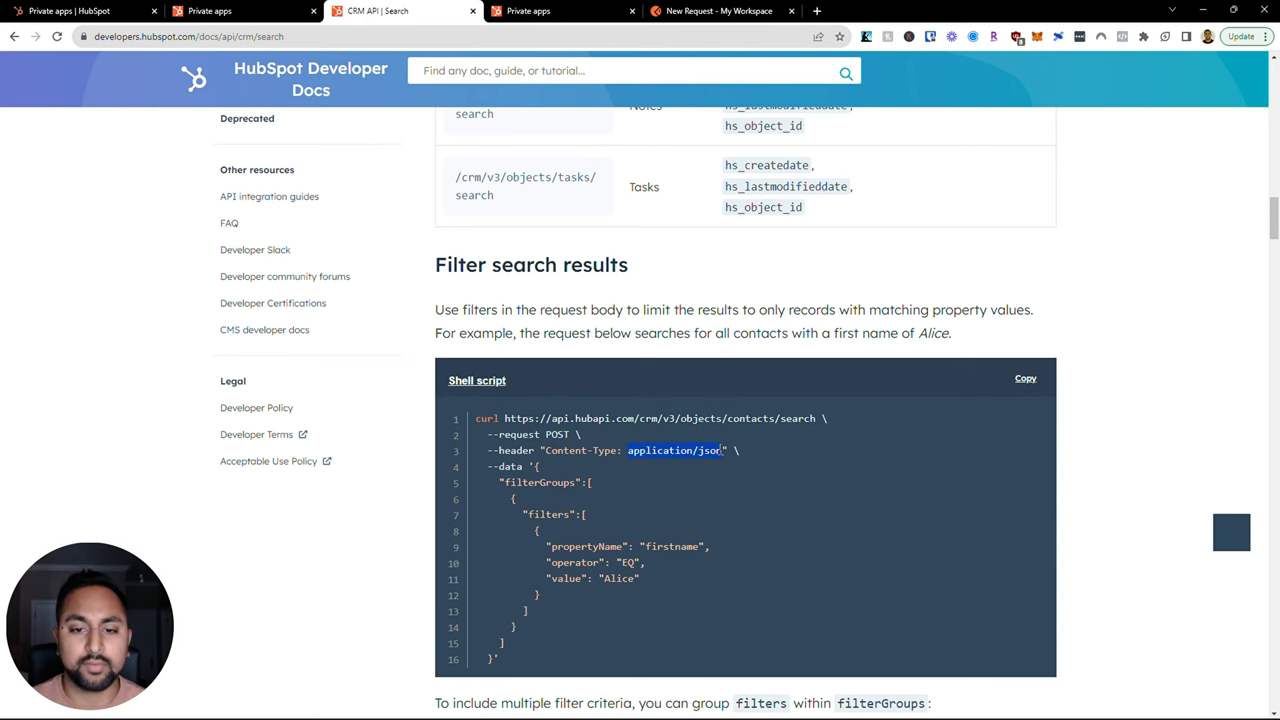
left_click(718, 11)
left_click(448, 189)
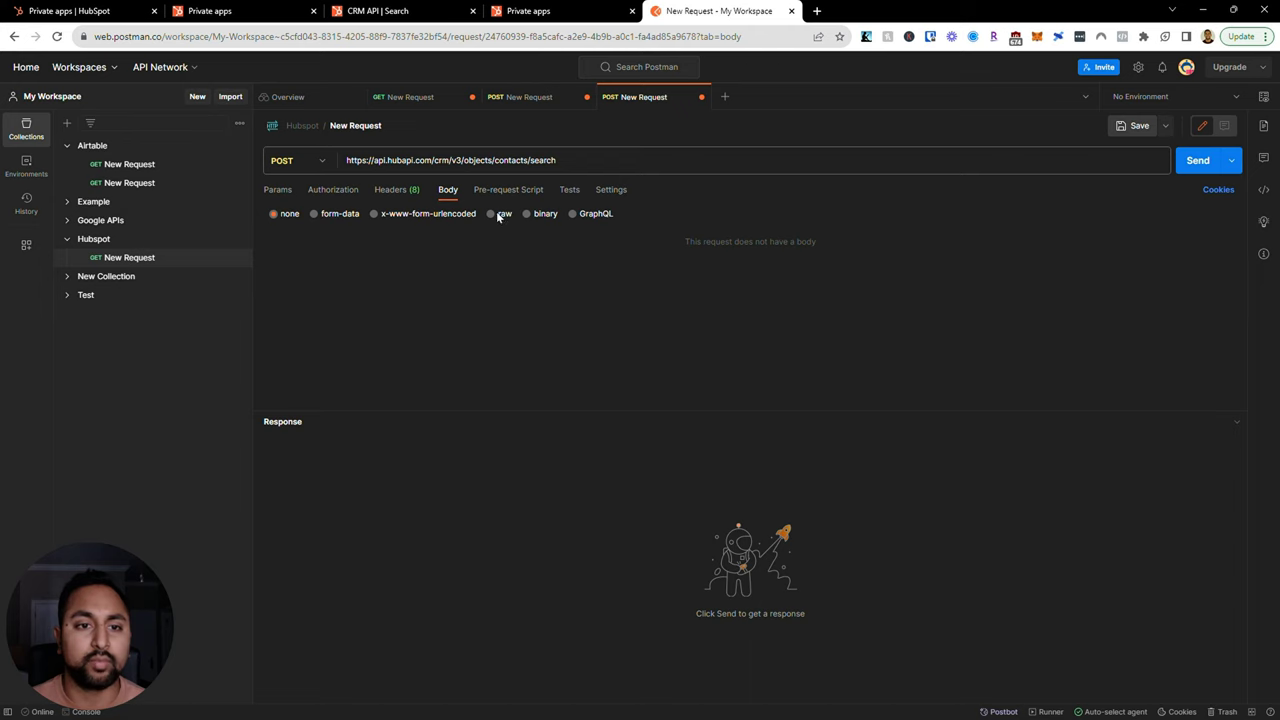
left_click(497, 214)
Paste the docs' filterGroups JSON example into the request body editor
left_click(412, 14)
scroll(506, 415, "down", 1)
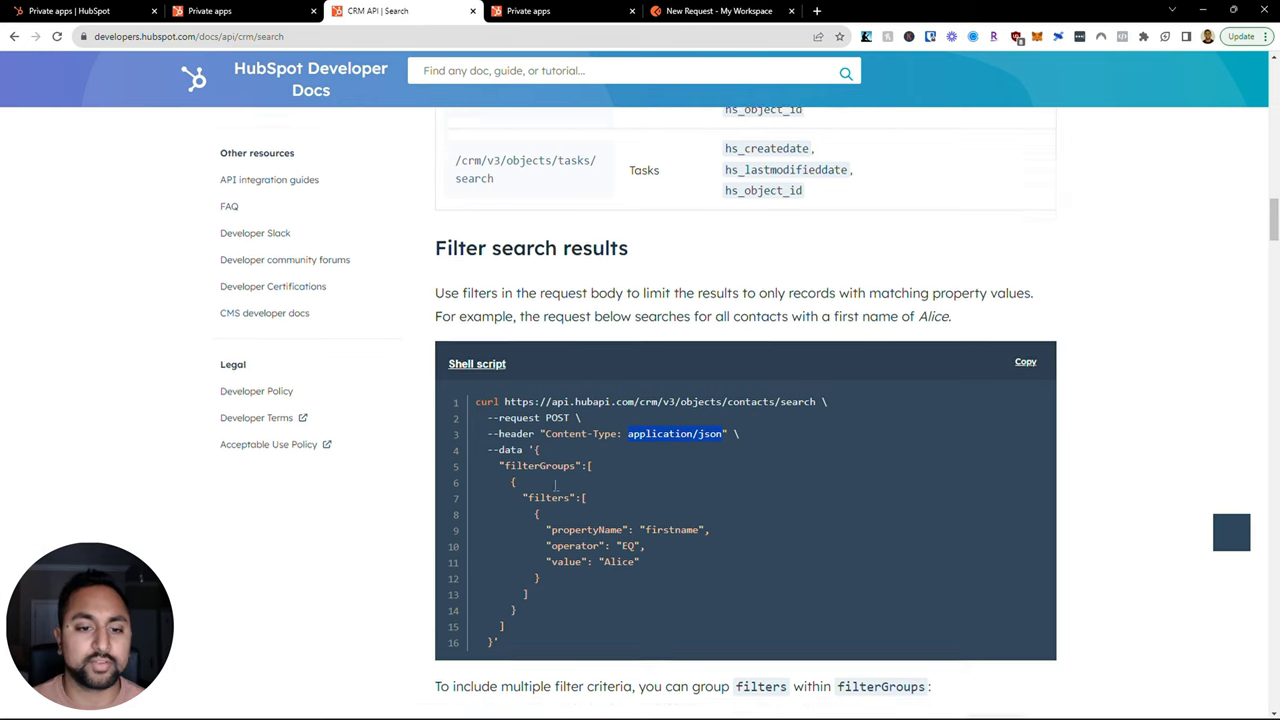
left_click_drag(501, 415, 507, 490)
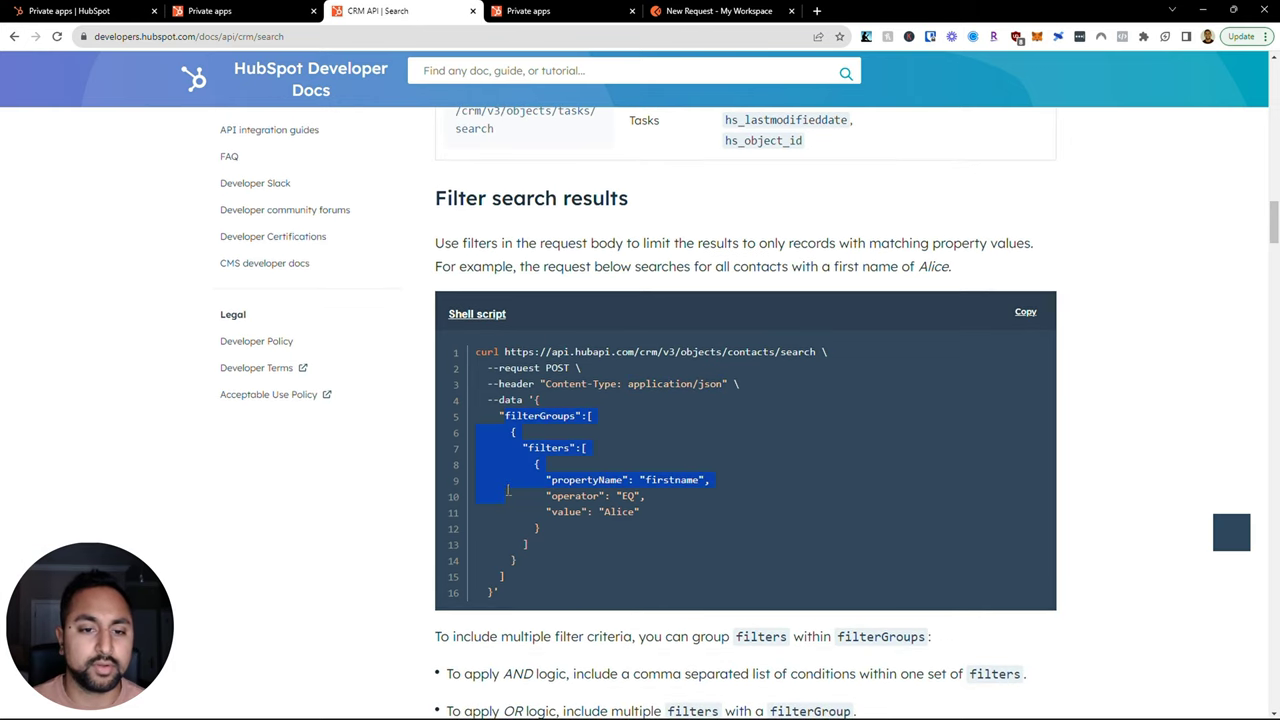
left_click_drag(536, 398, 504, 577)
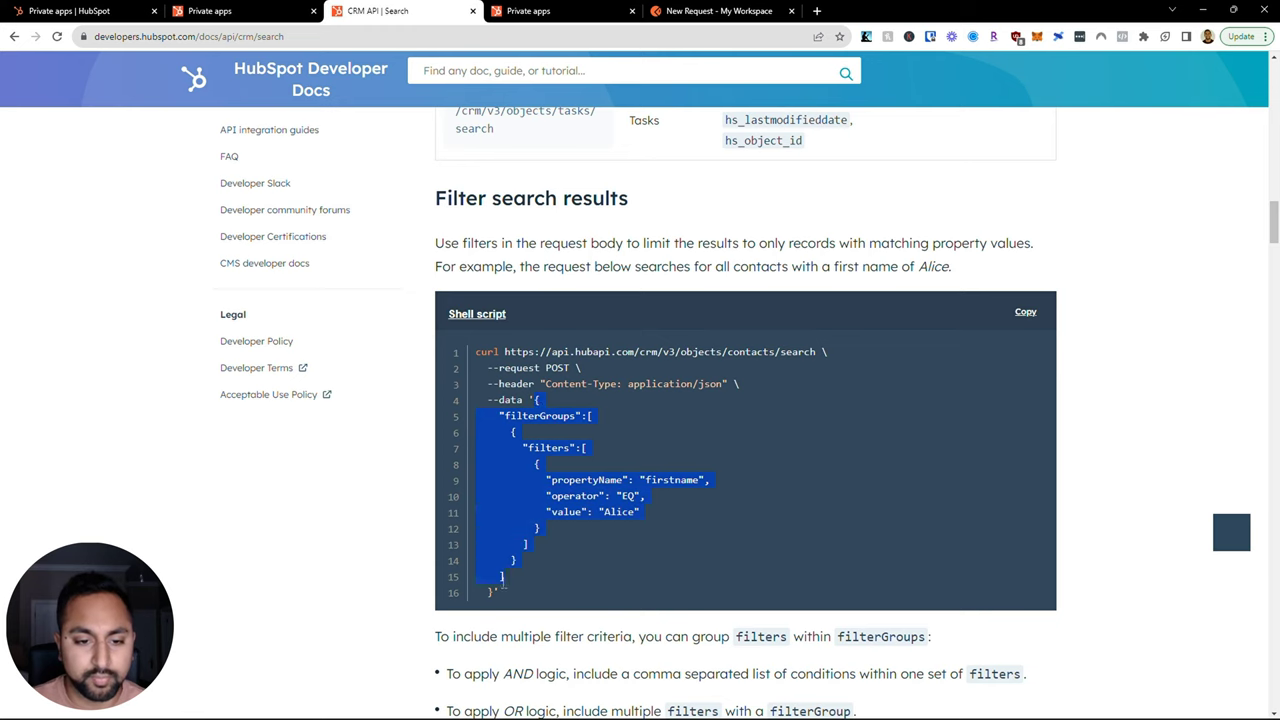
left_click(740, 14)
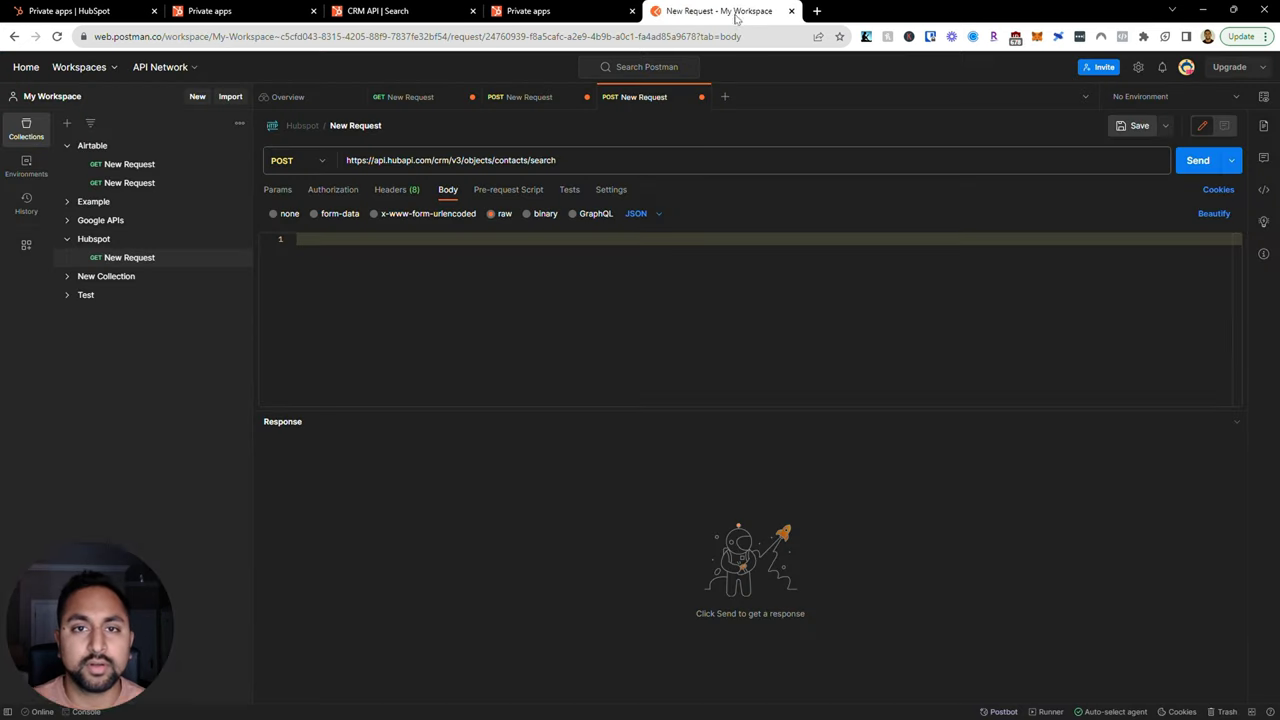
left_click(366, 239)
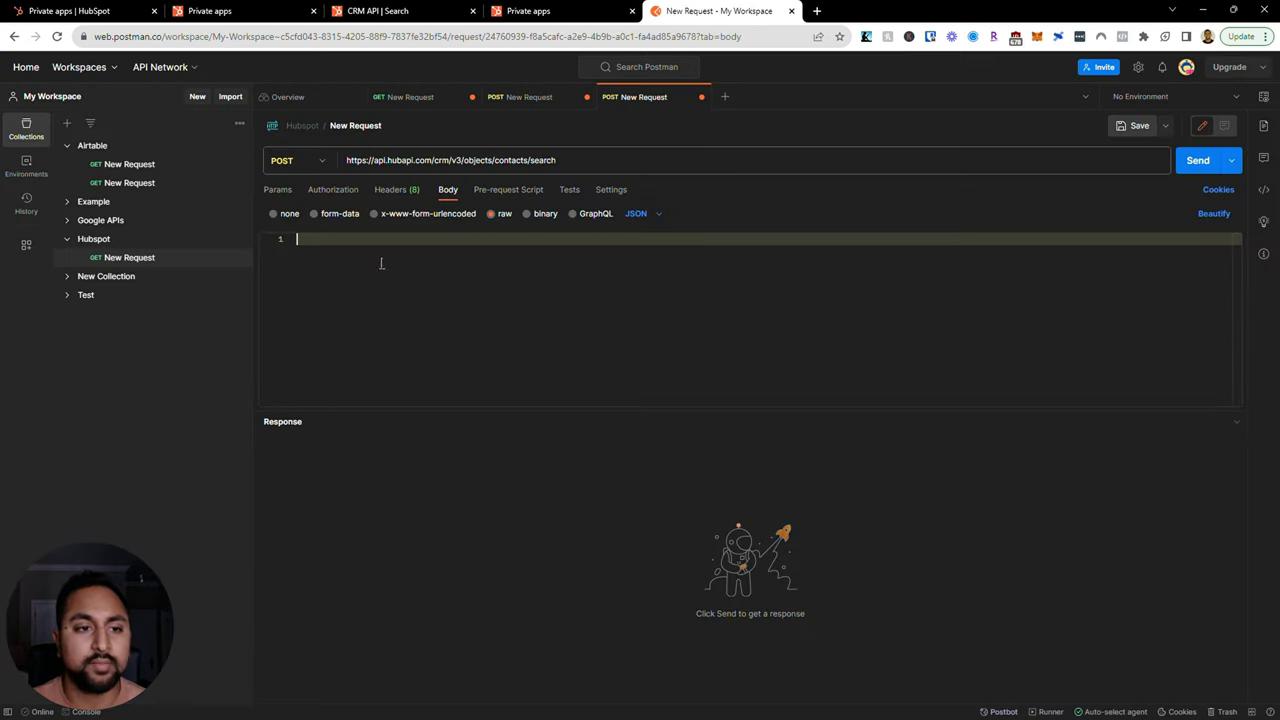
type("{     \"filterGroups\":[       {         \"filters\":[           {             \"propertyName\": \"firstname\",             \"operator\": \"EQ\",             \"value\": \"Alice\"           }         ]       }     ]   }")
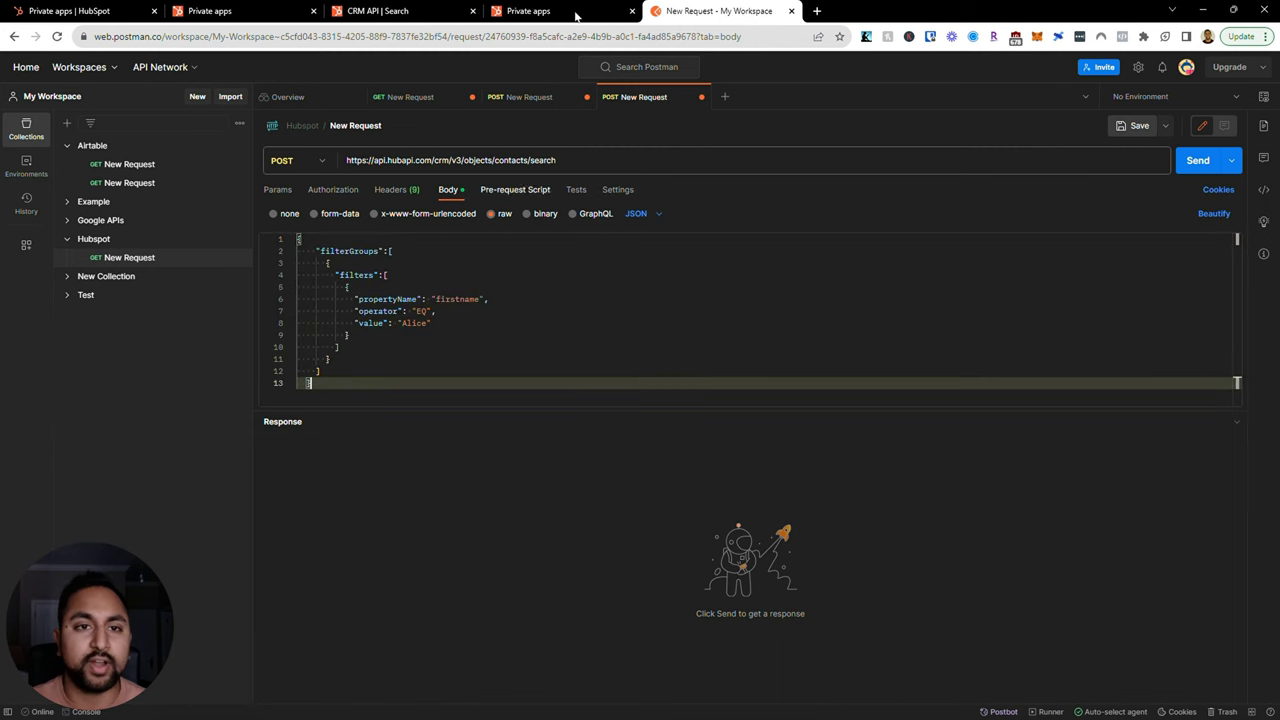
Review the example filter's propertyName firstname and operator EQ in the CRM search docs
left_click(576, 15)
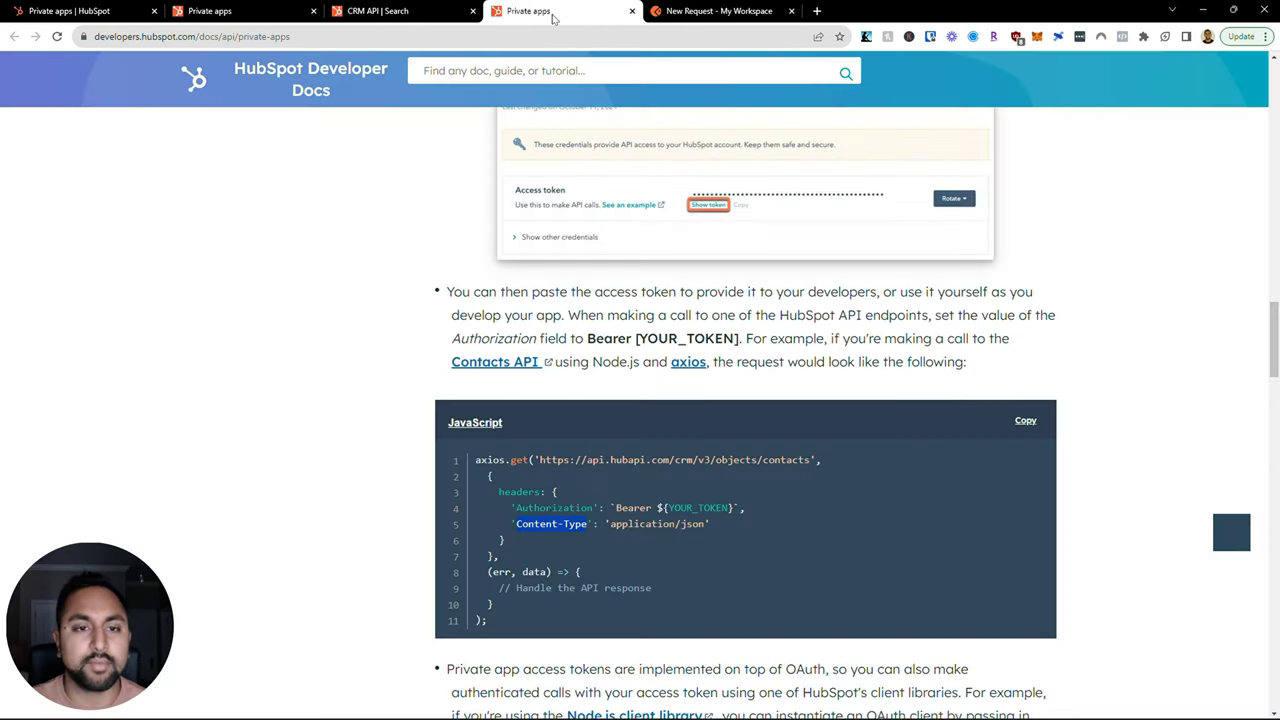
left_click(374, 14)
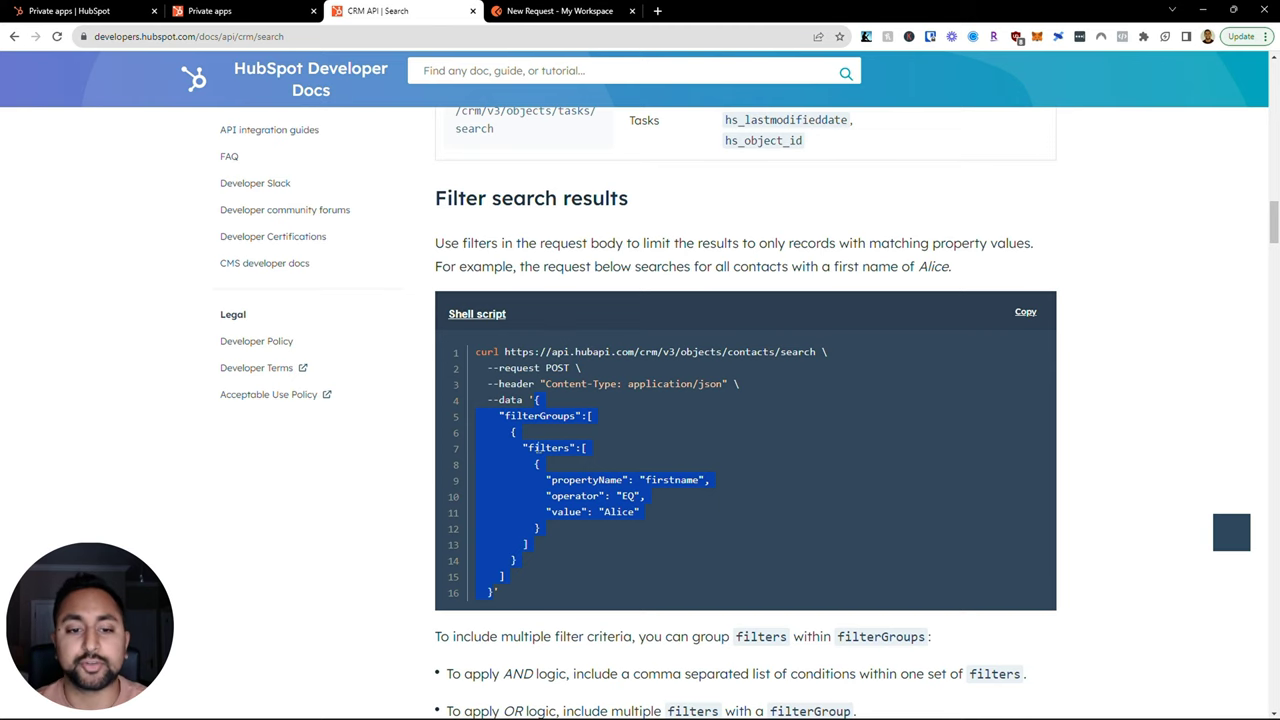
scroll(538, 453, "down", 2)
scroll(538, 453, "down", 7)
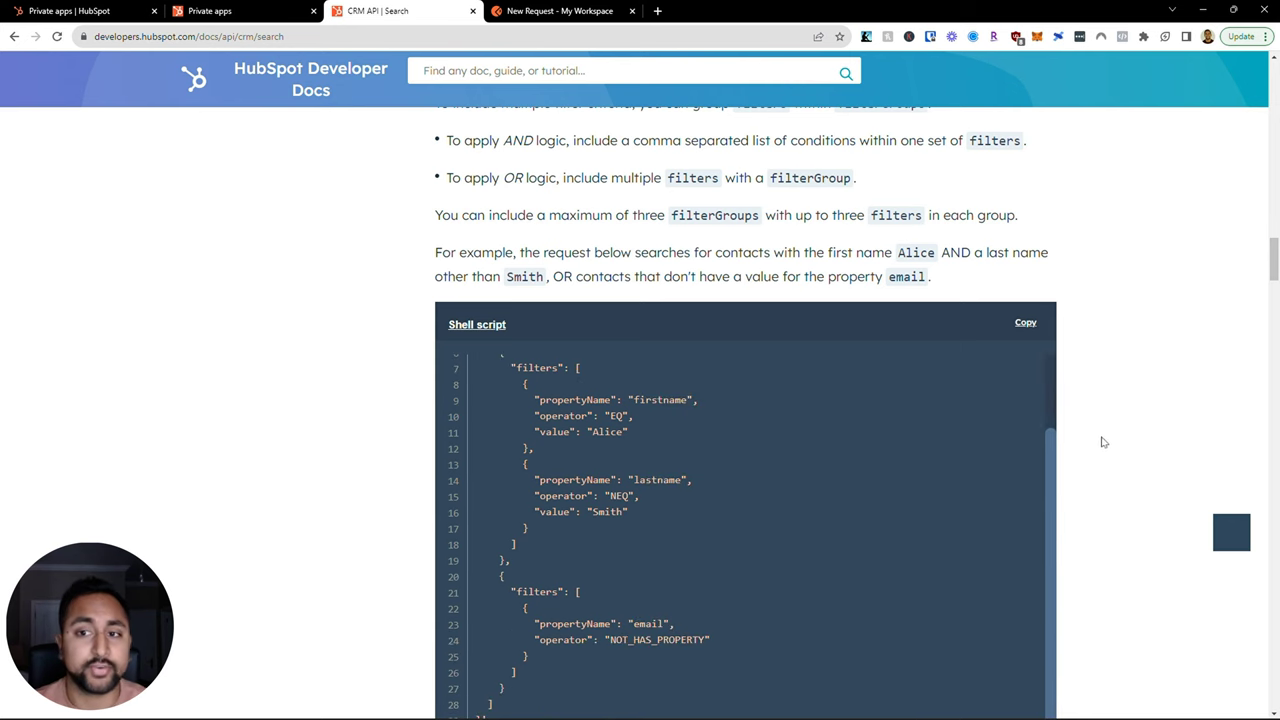
scroll(1100, 442, "down", 2)
scroll(699, 447, "down", 2)
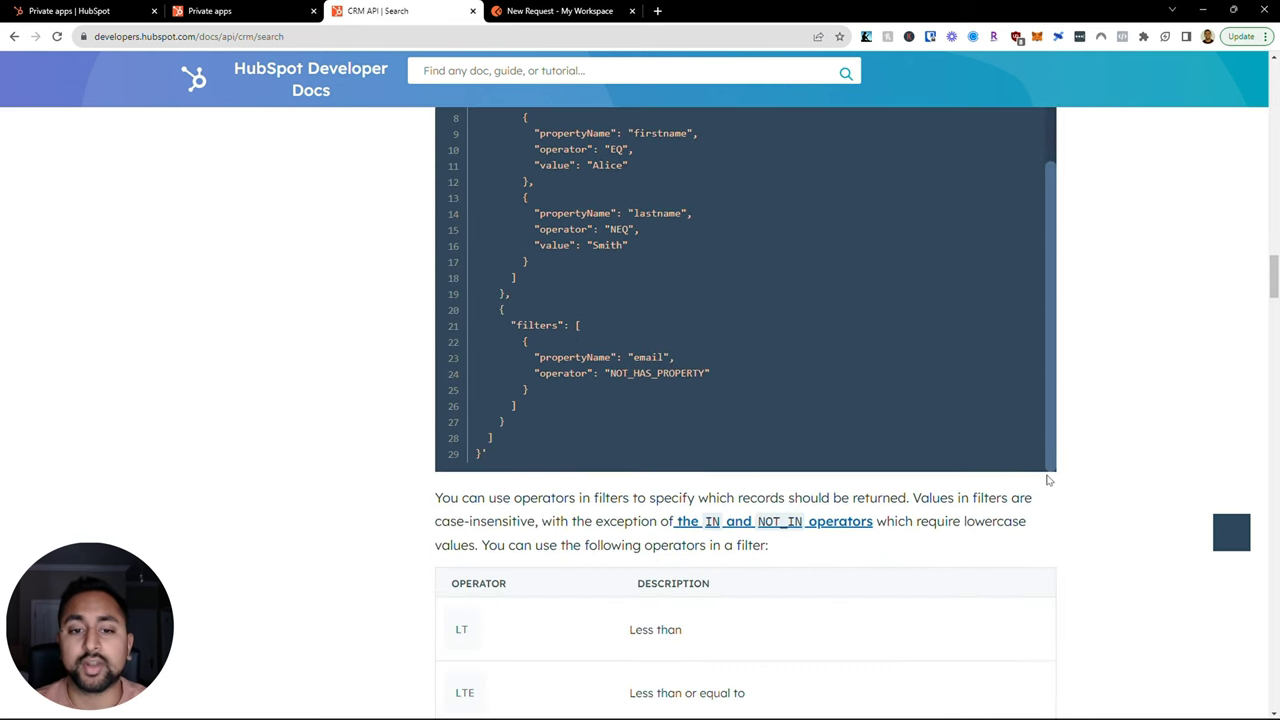
scroll(1046, 480, "up", 2)
scroll(1090, 413, "down", 4)
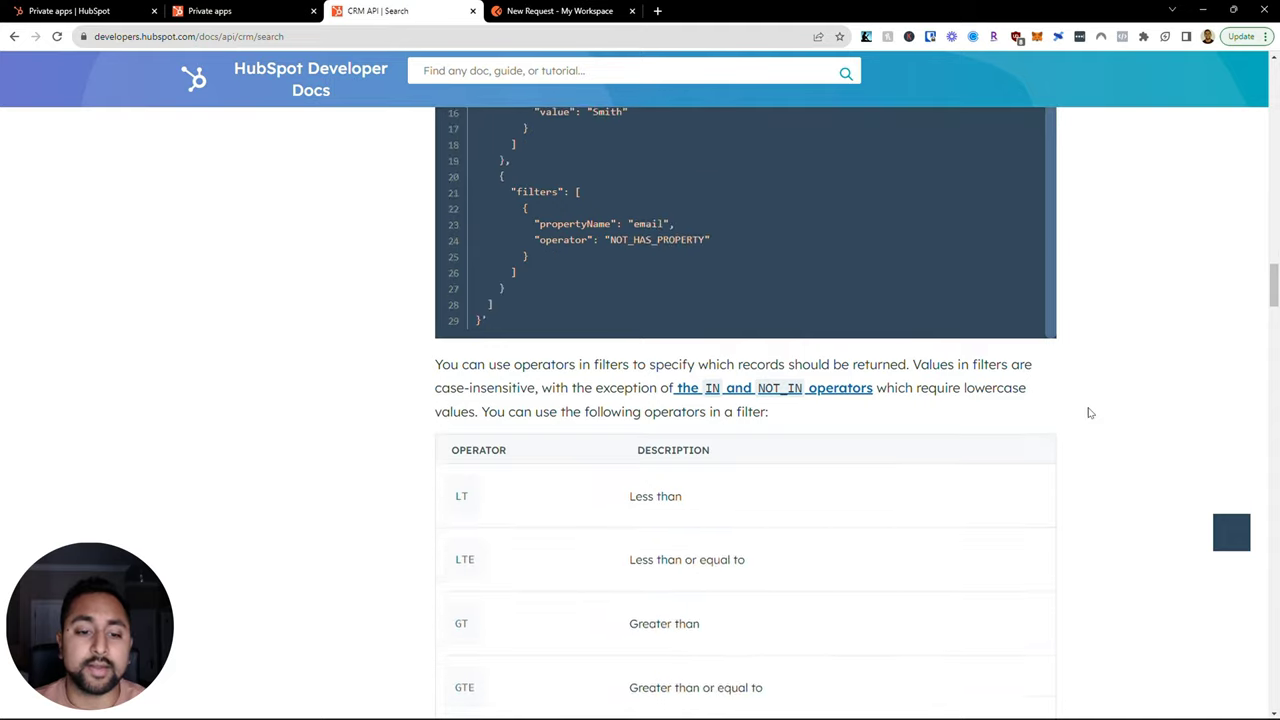
scroll(838, 425, "up", 3)
double_click(571, 199)
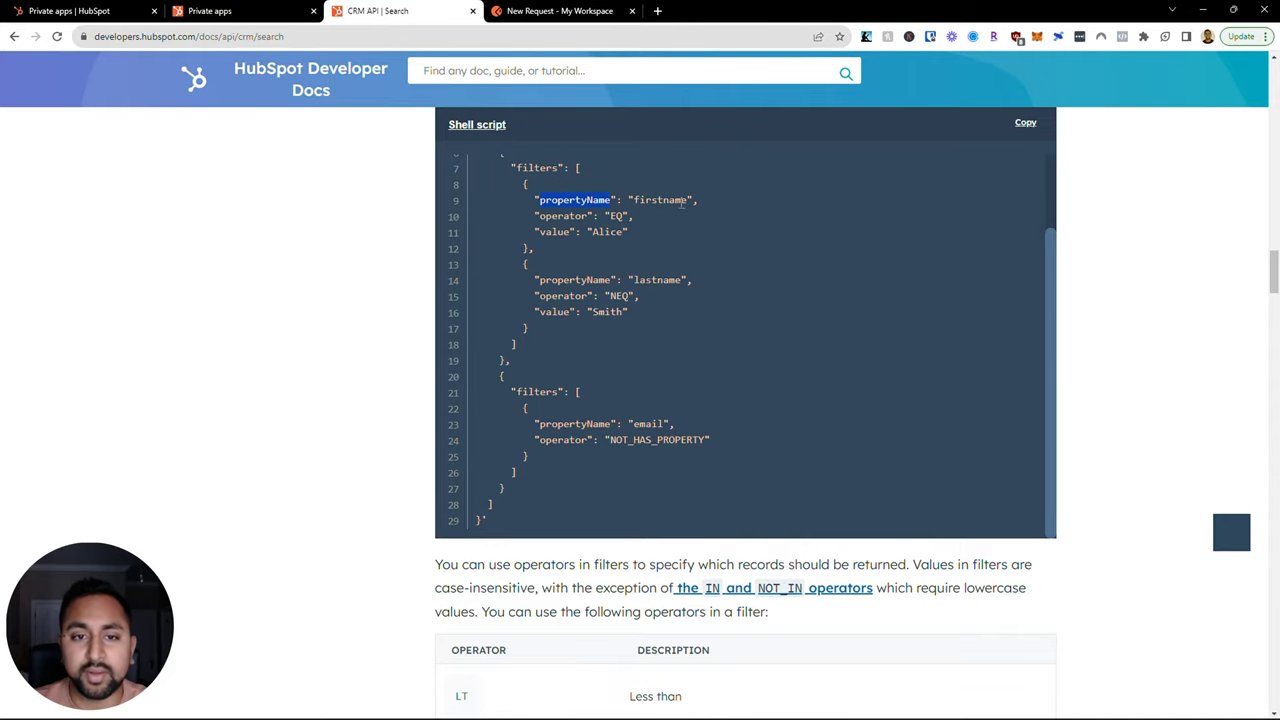
double_click(659, 199)
double_click(566, 216)
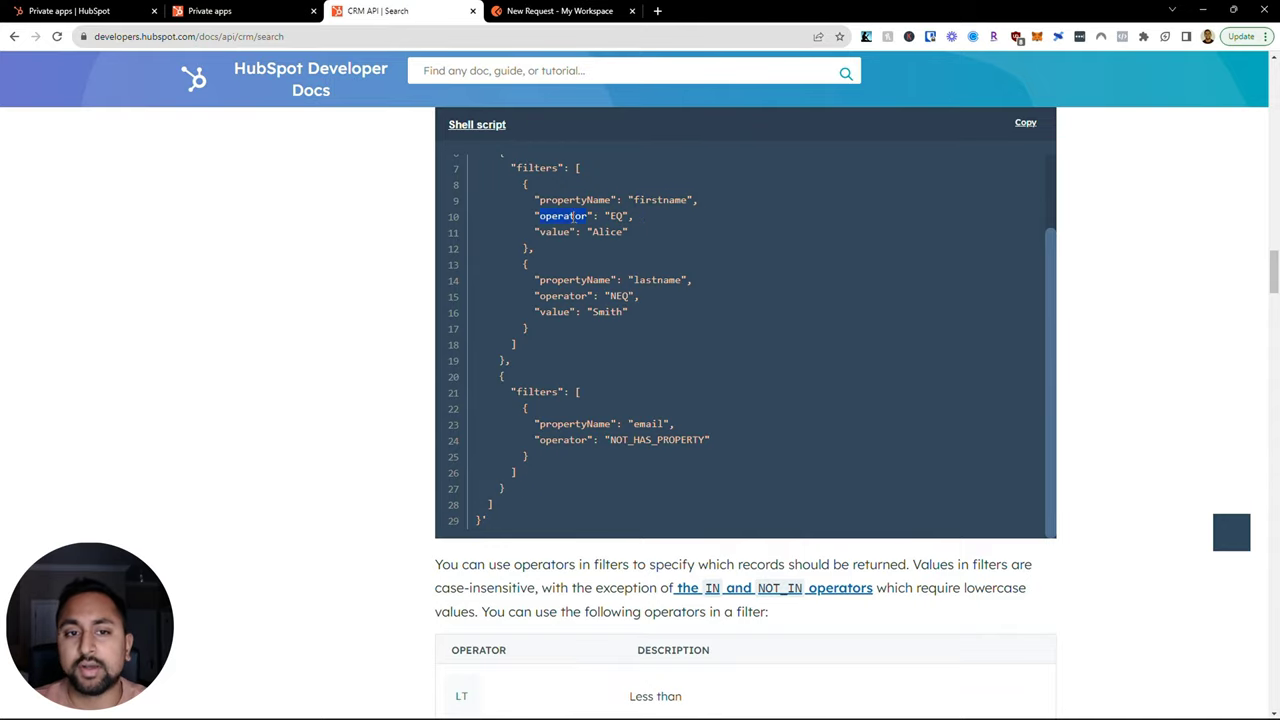
double_click(617, 216)
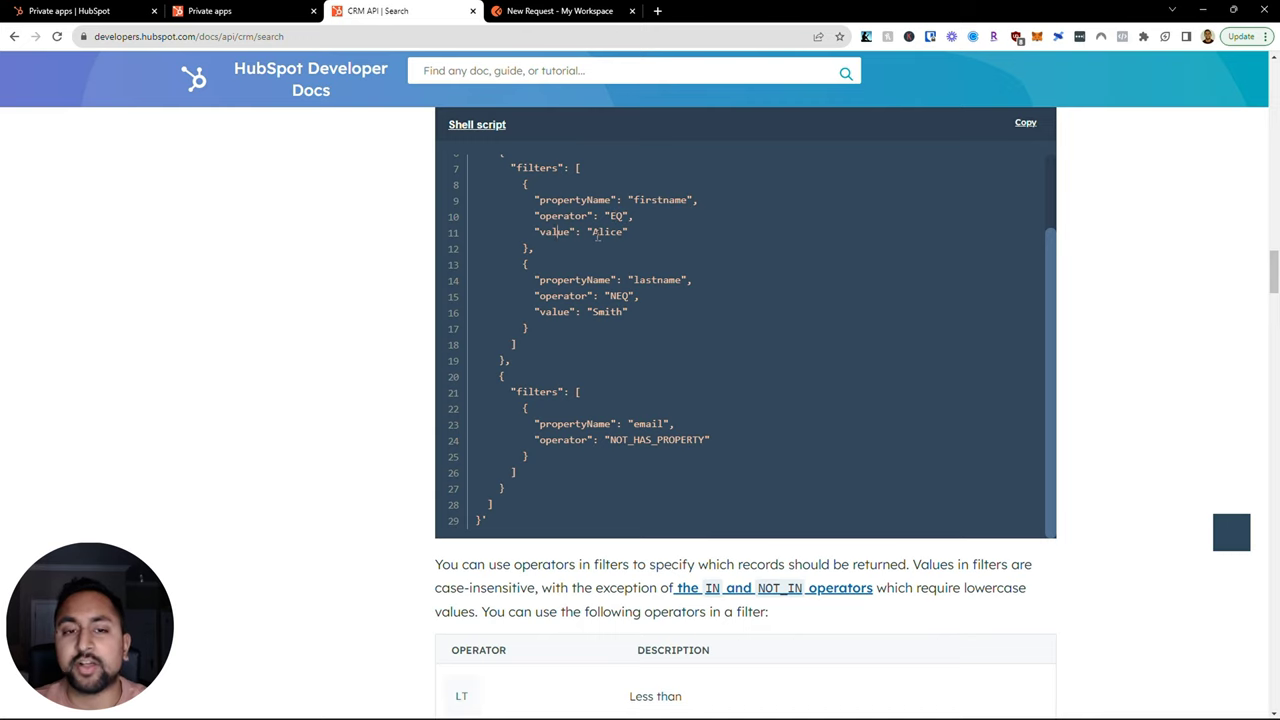
Copy the CONTAINS_TOKEN operator from the docs' operator table and return to Postman
scroll(477, 444, "down", 4)
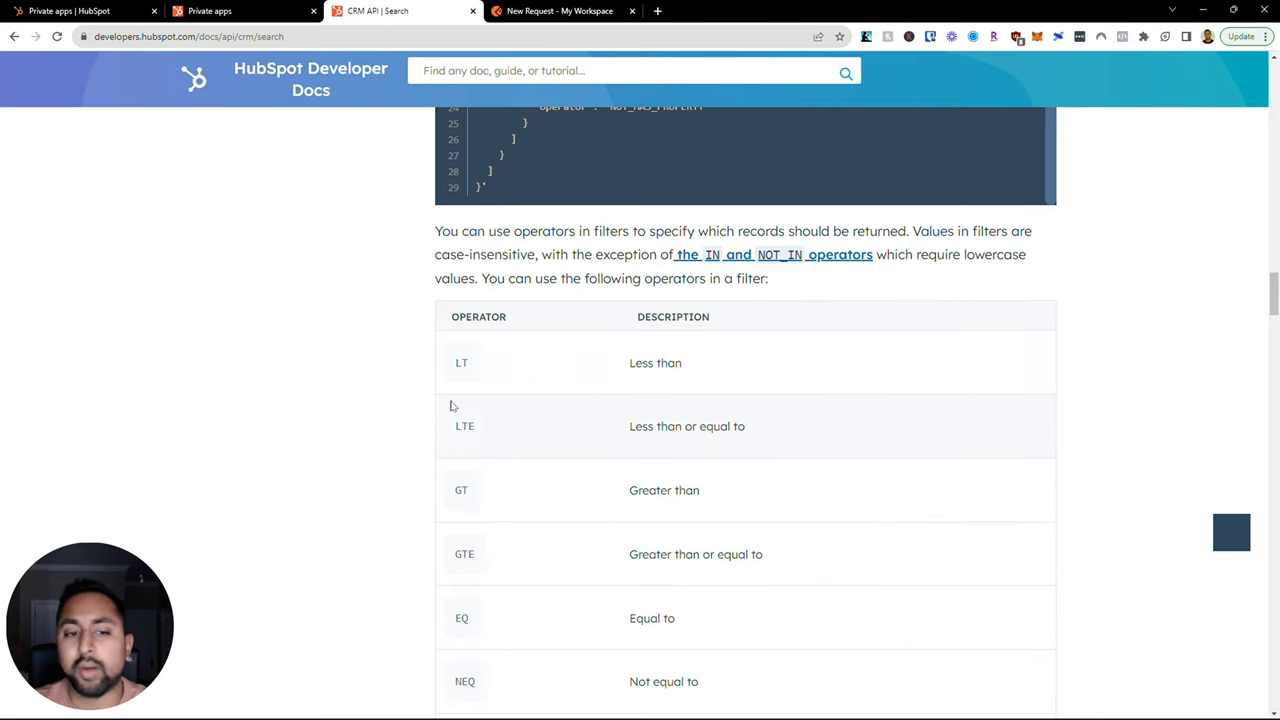
scroll(458, 430, "down", 2)
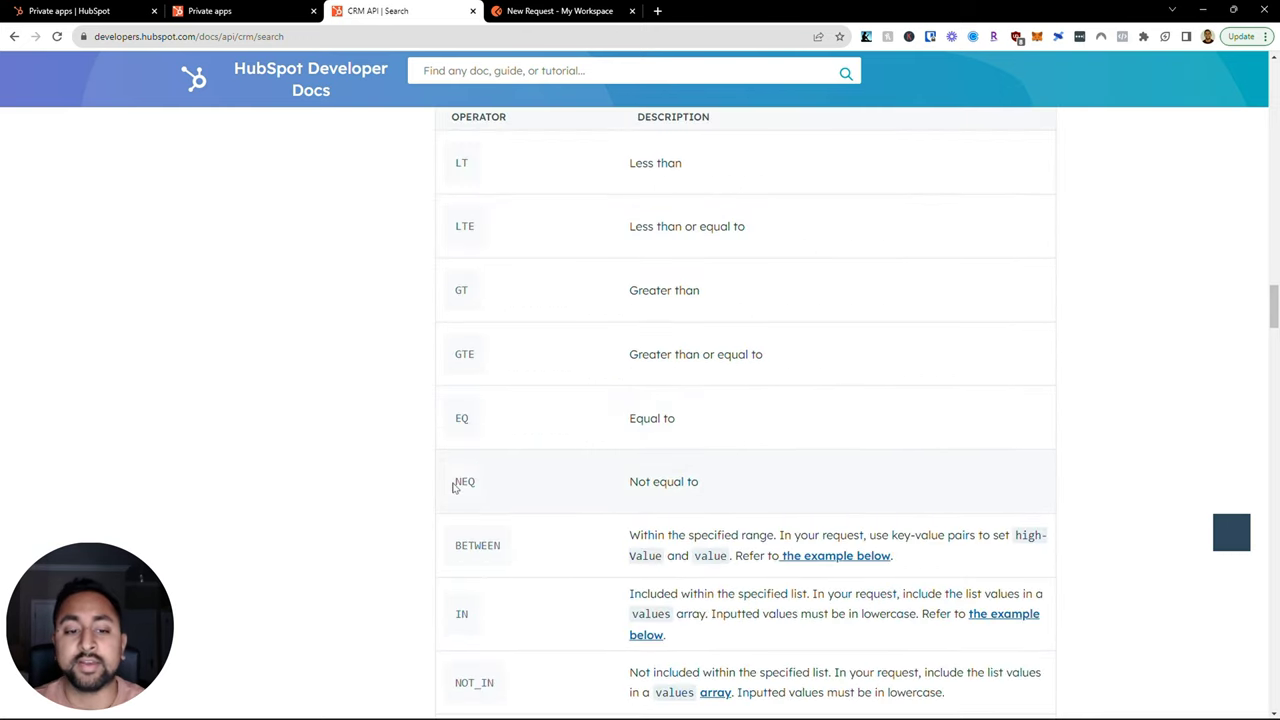
scroll(460, 483, "down", 3)
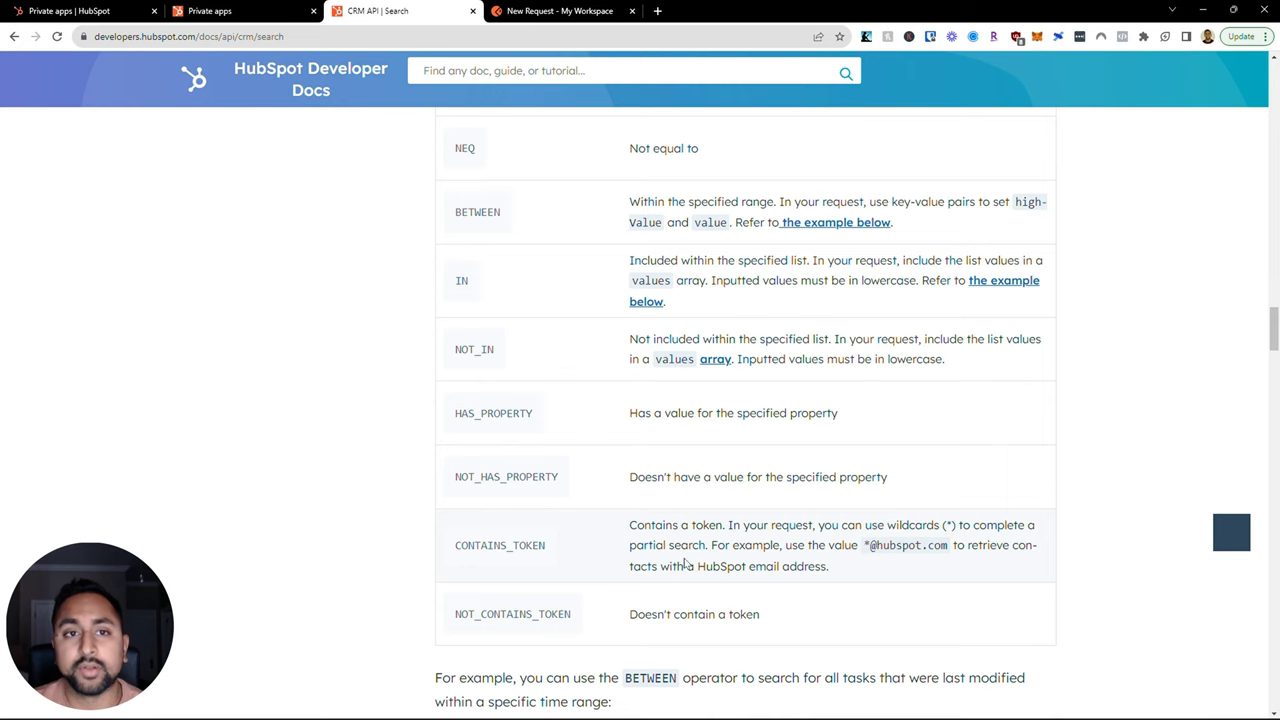
double_click(520, 545)
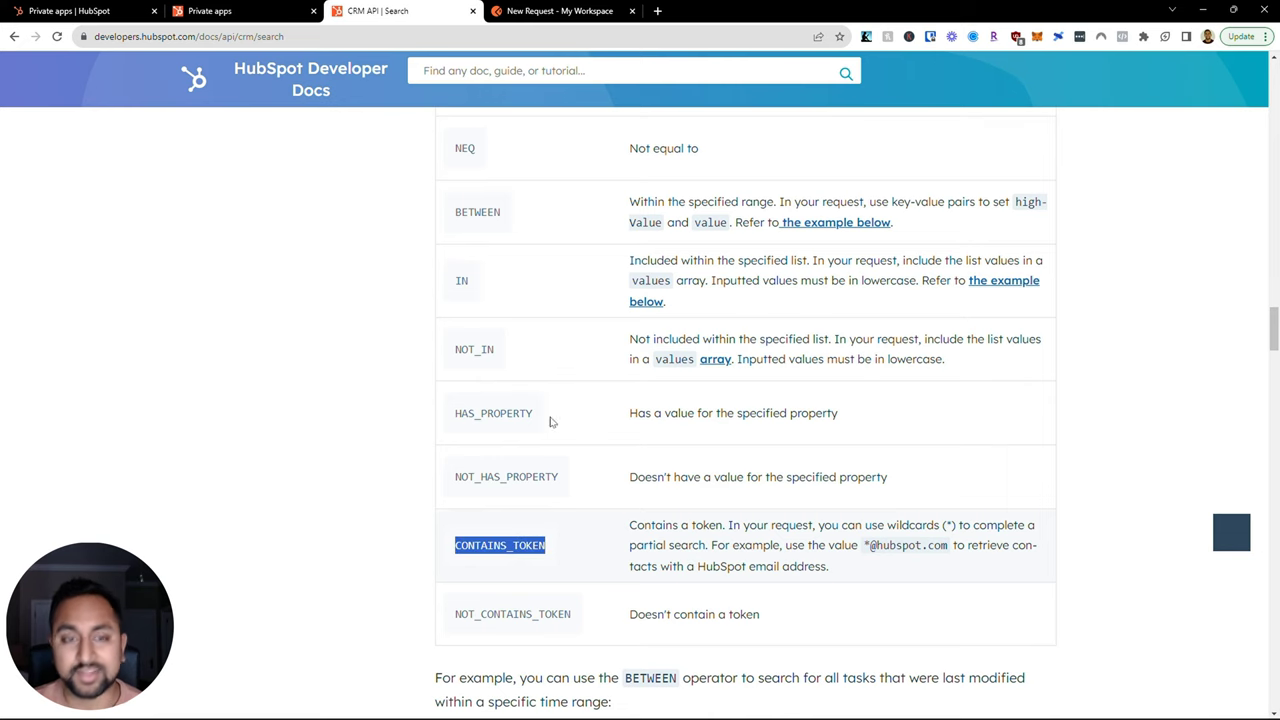
left_click(552, 12)
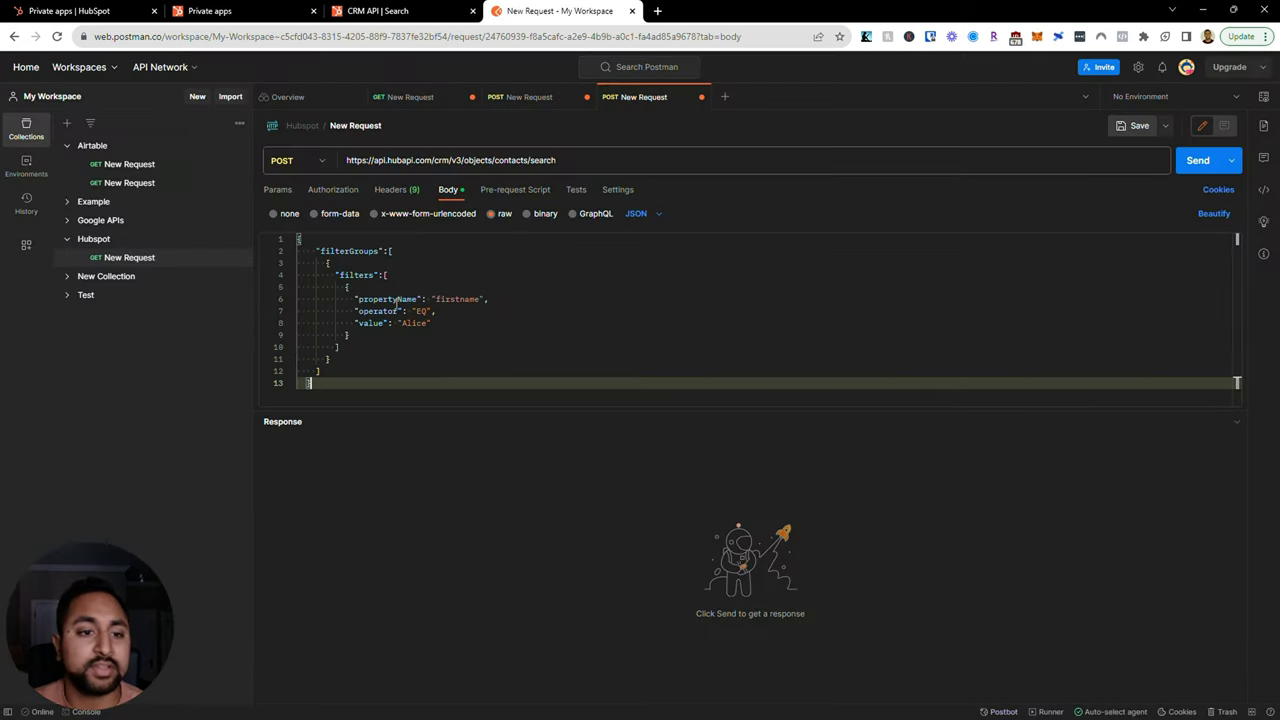
Change the filter to email CONTAINS_TOKEN "voiceflow" and send the contacts search request
double_click(459, 299)
type("email")
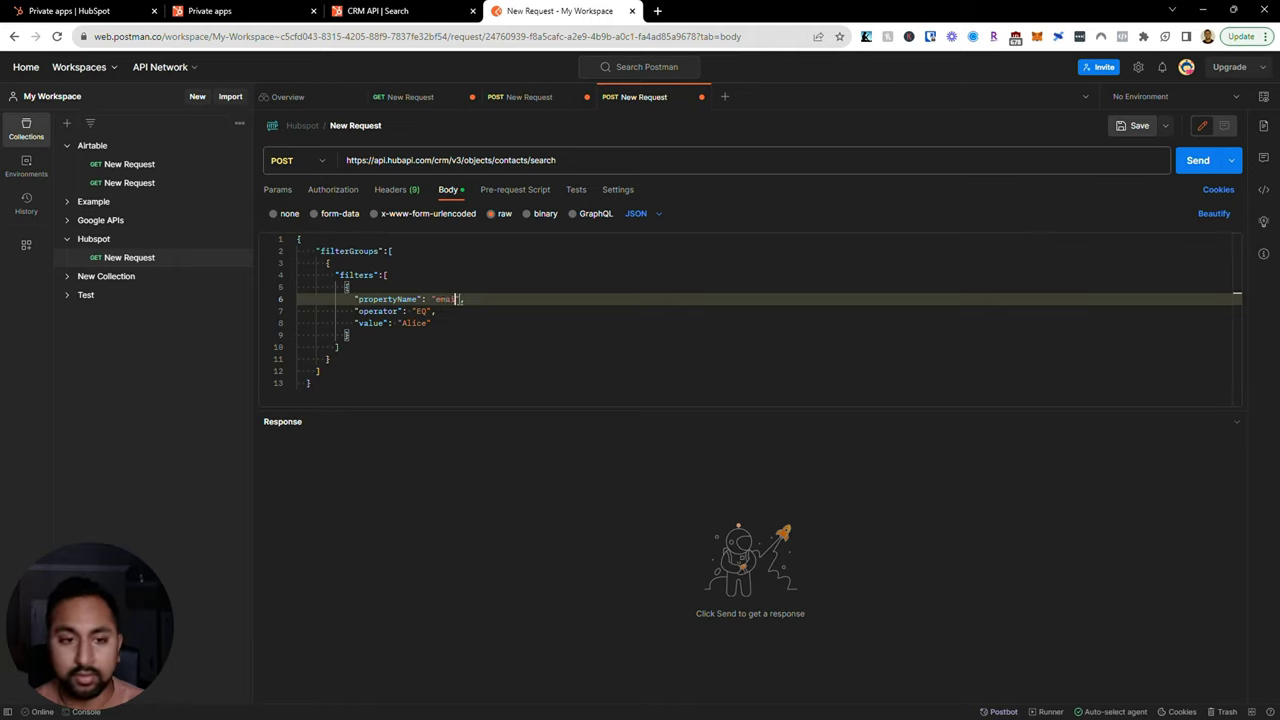
double_click(420, 311)
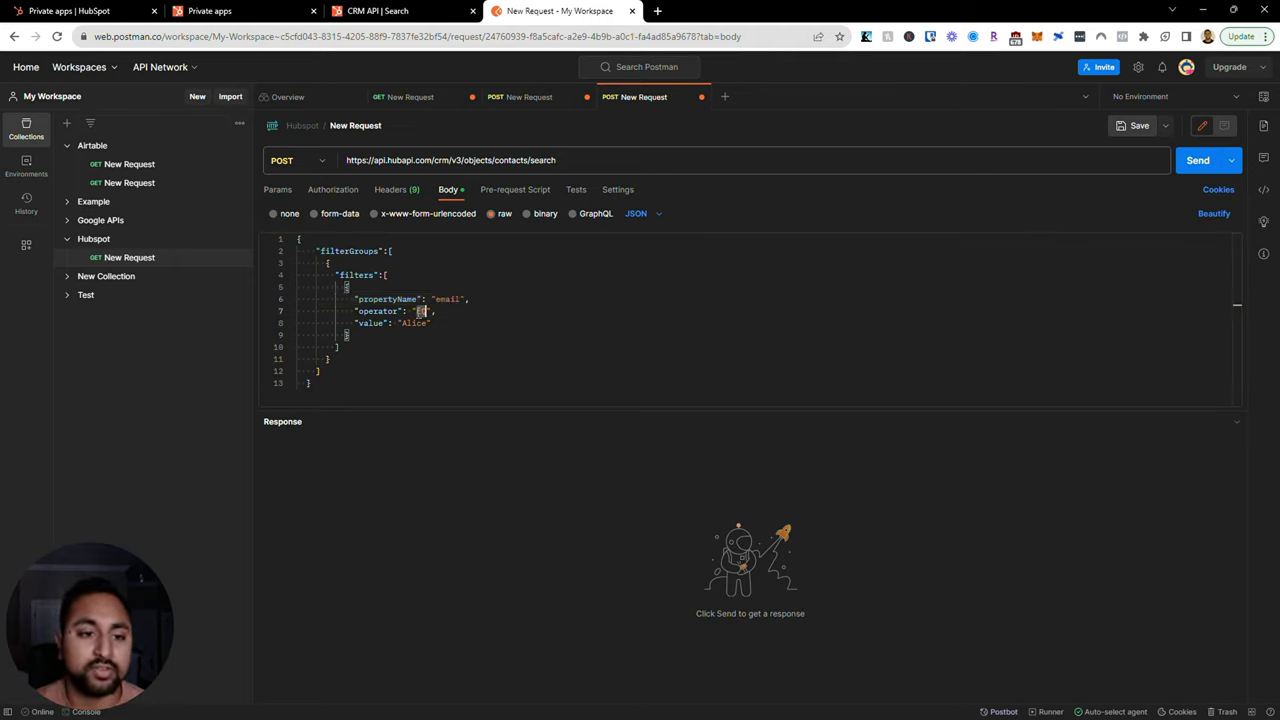
type("CONTAINS_TOKEN")
double_click(412, 323)
type("voiceflow")
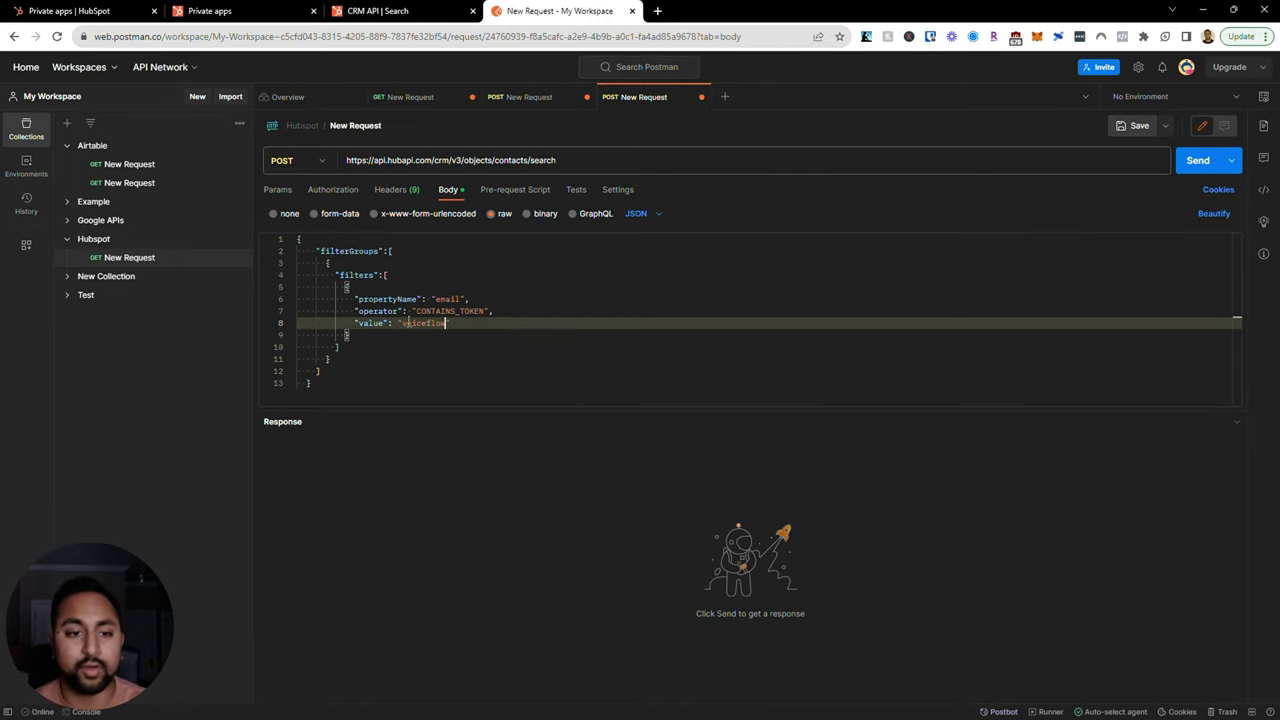
left_click(501, 379)
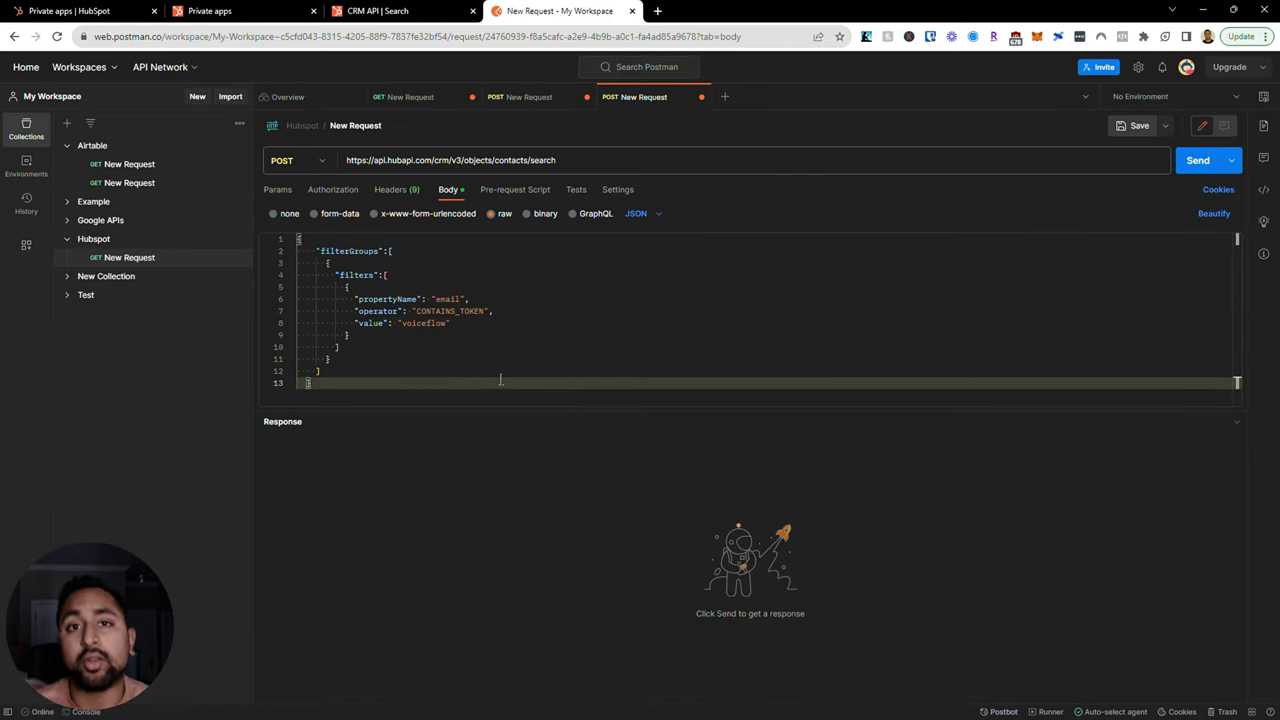
left_click(1196, 163)
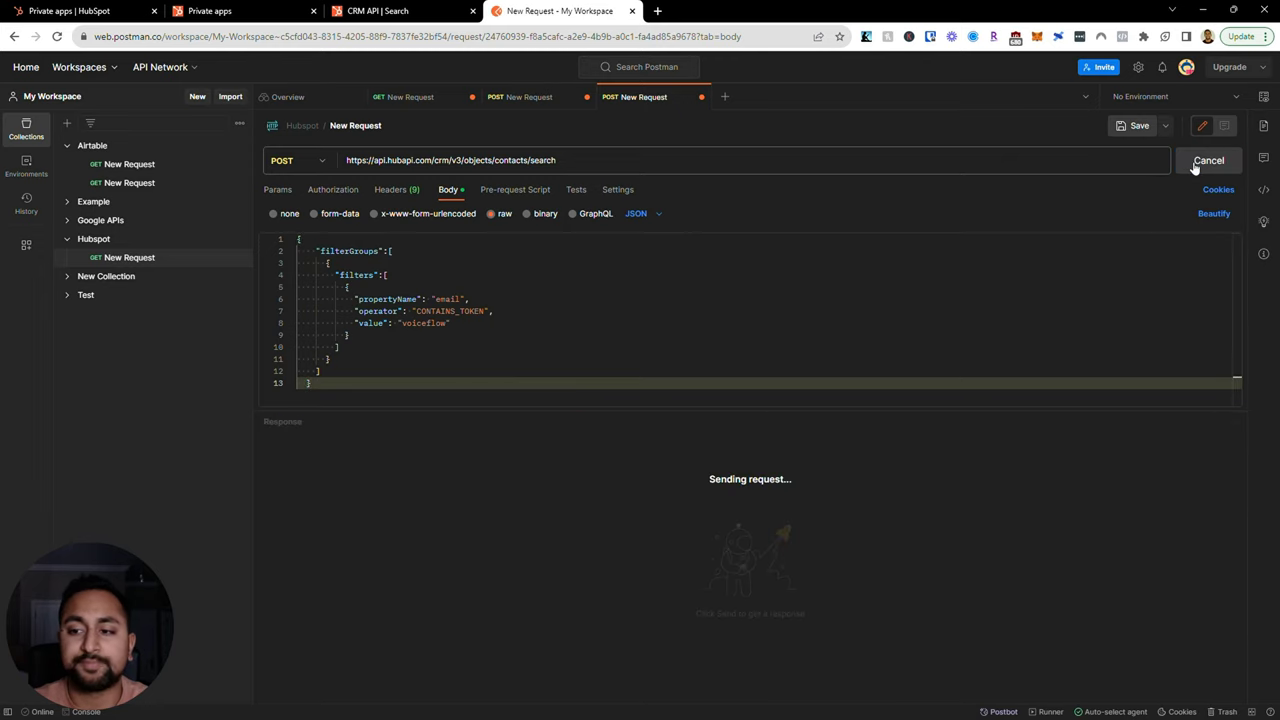